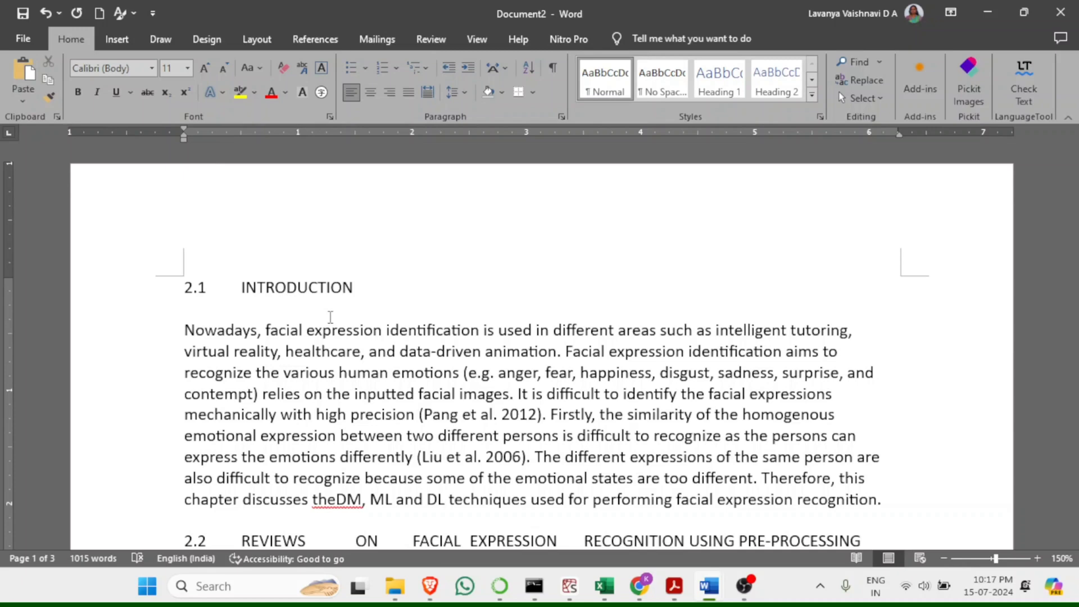
- Switch to Rules.pdf in Acrobat, undo the existing highlight and highlight the text from "A4 size bond paper" through "Table of"
{"action": "left_click", "coordinate": [225, 285]}
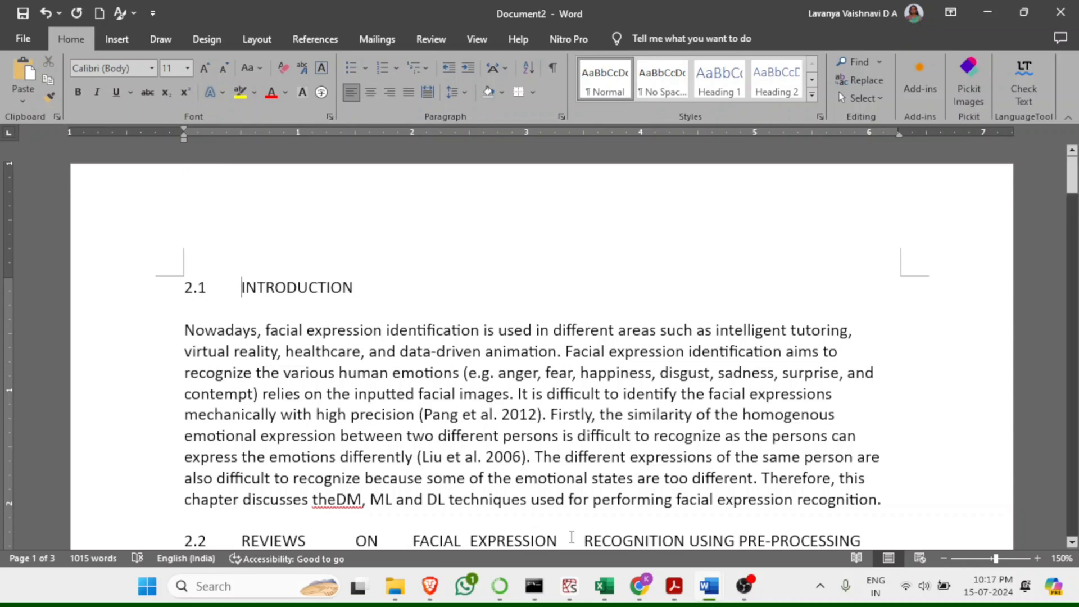
{"action": "mouse_move", "coordinate": [681, 588]}
{"action": "left_click", "coordinate": [656, 552]}
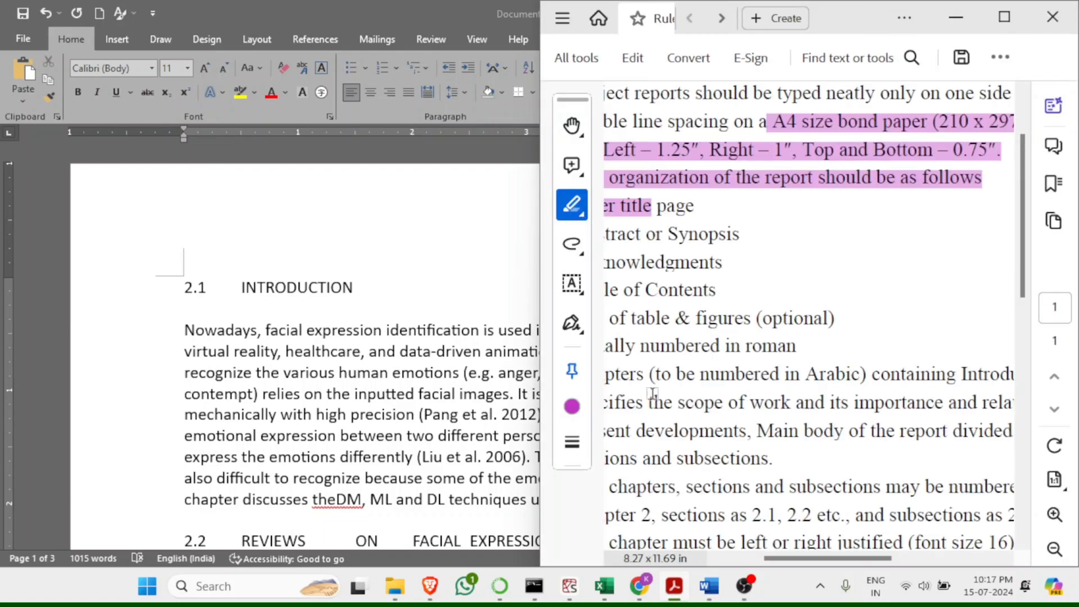
{"action": "left_click", "coordinate": [1005, 21]}
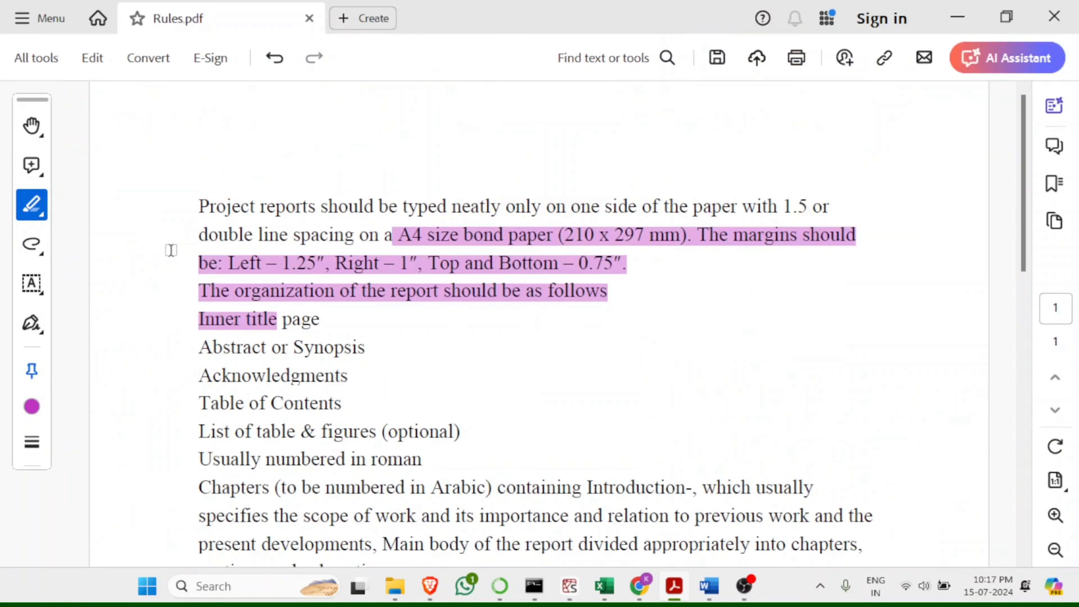
{"action": "key", "text": "ctrl+z"}
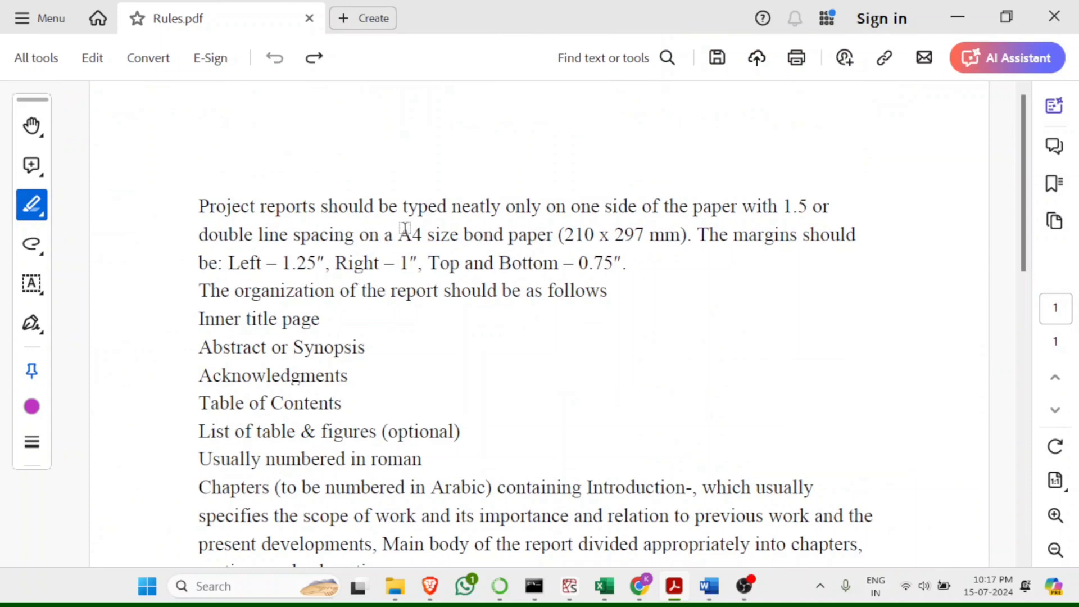
{"action": "left_click_drag", "start_coordinate": [400, 236], "coordinate": [701, 382]}
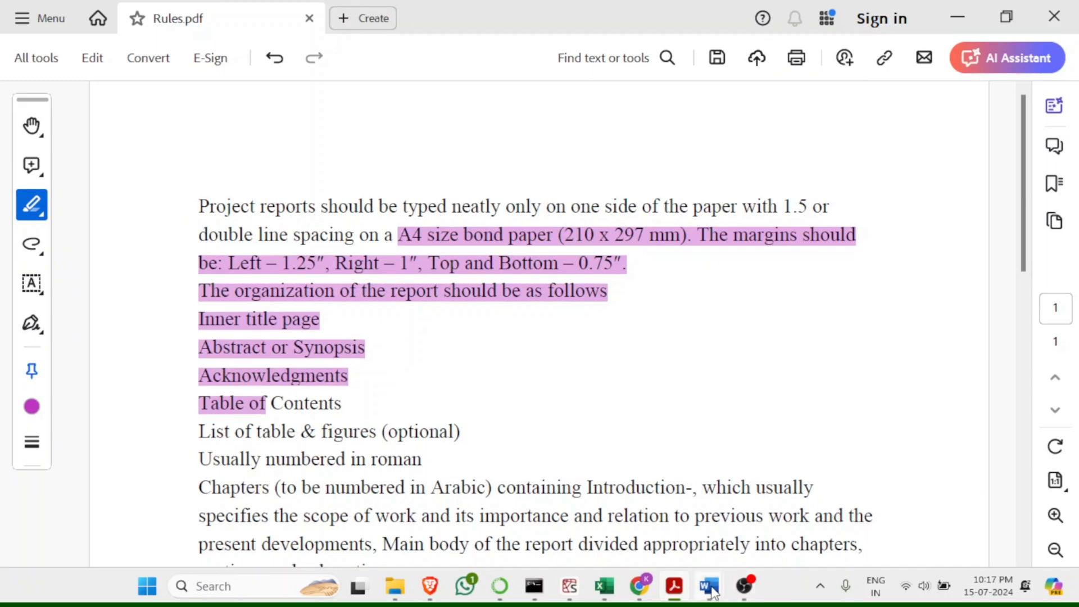
- Switch back to Document2 in Word and set all of its text to Times New Roman, size 12
{"action": "mouse_move", "coordinate": [710, 586]}
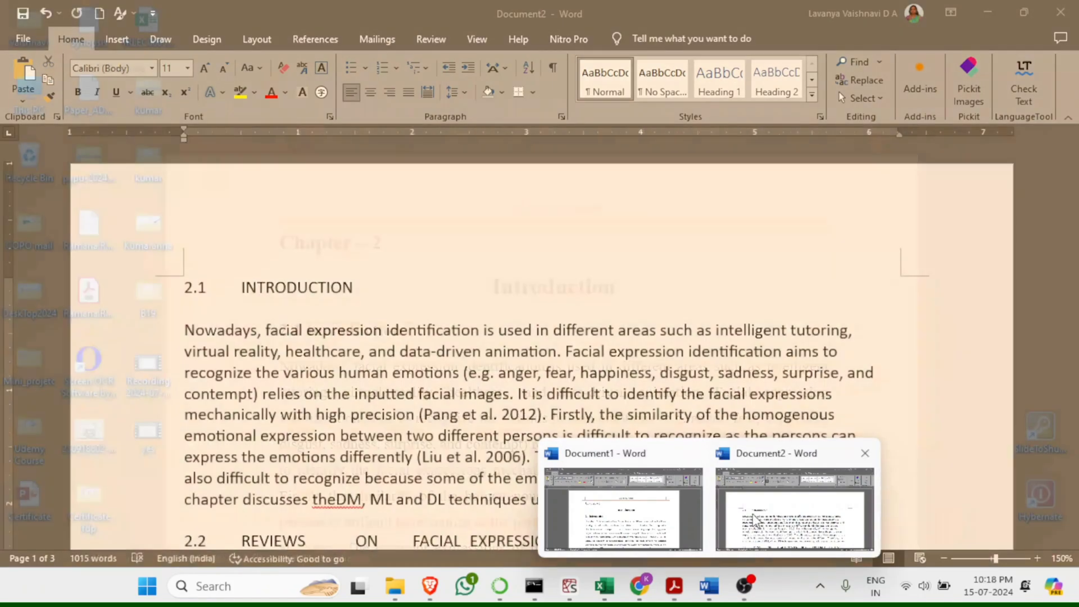
{"action": "left_click", "coordinate": [756, 519]}
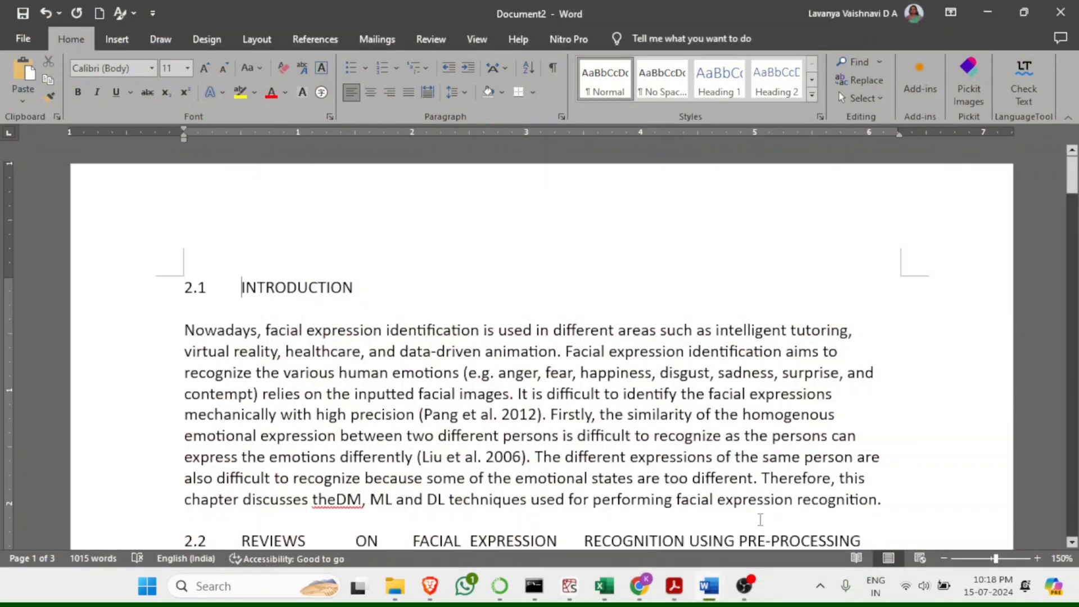
{"action": "key", "text": "ctrl+a"}
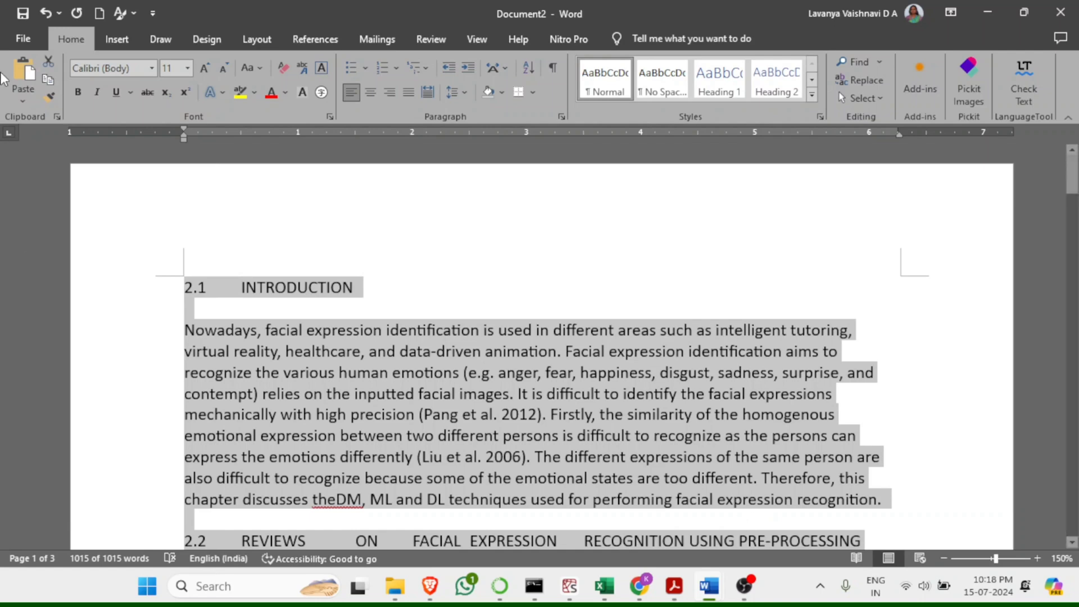
{"action": "left_click", "coordinate": [99, 67]}
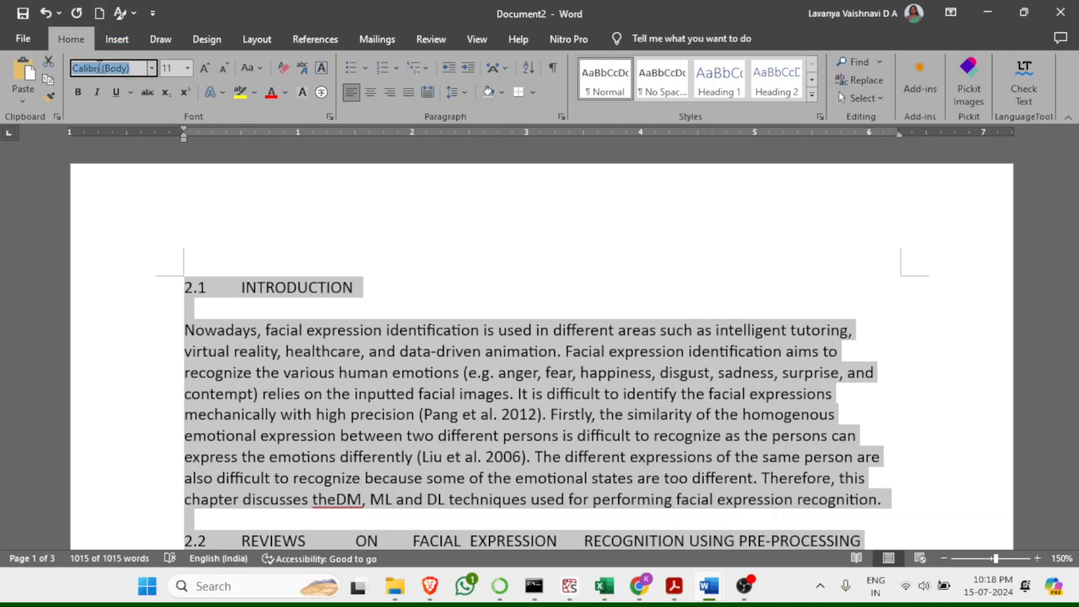
{"action": "type", "text": "Times New Roman"}
{"action": "key", "text": "Return"}
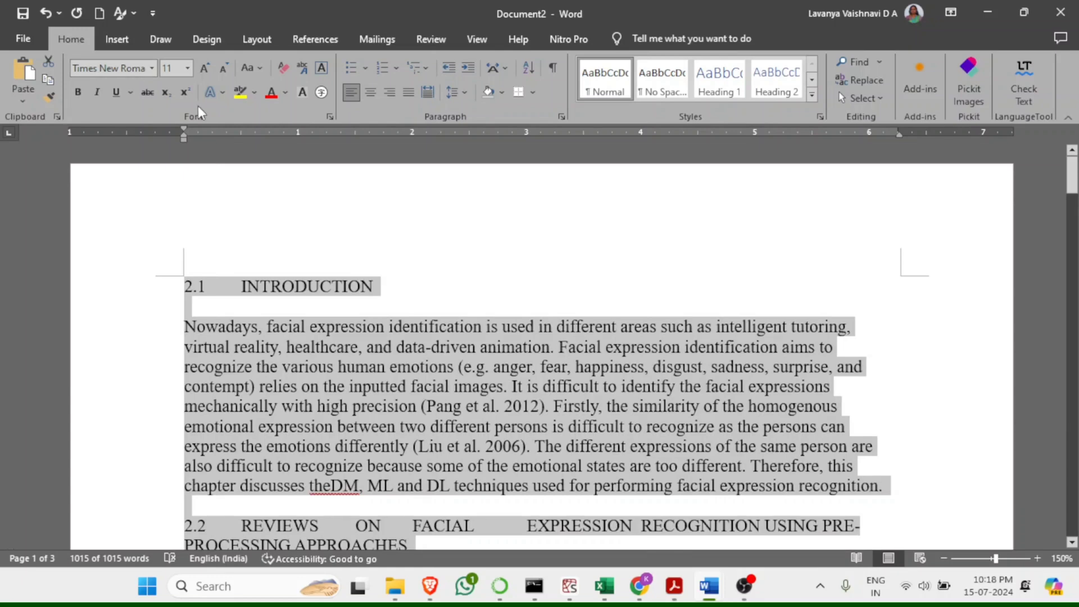
{"action": "left_click", "coordinate": [176, 67]}
{"action": "type", "text": "12"}
{"action": "key", "text": "Return"}
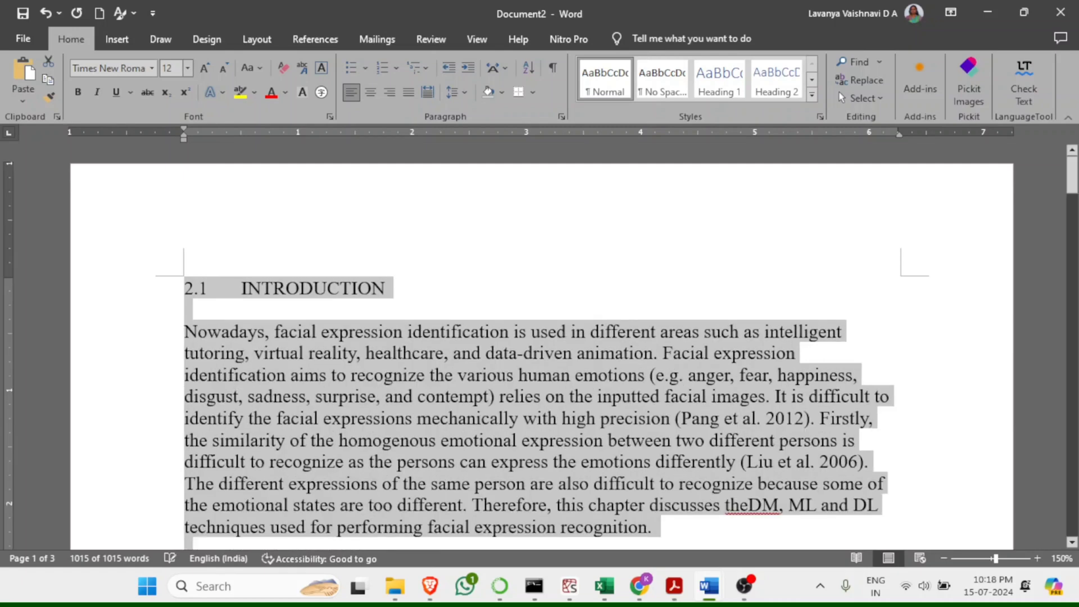
- Justify all the text of the document
{"action": "left_click", "coordinate": [448, 299]}
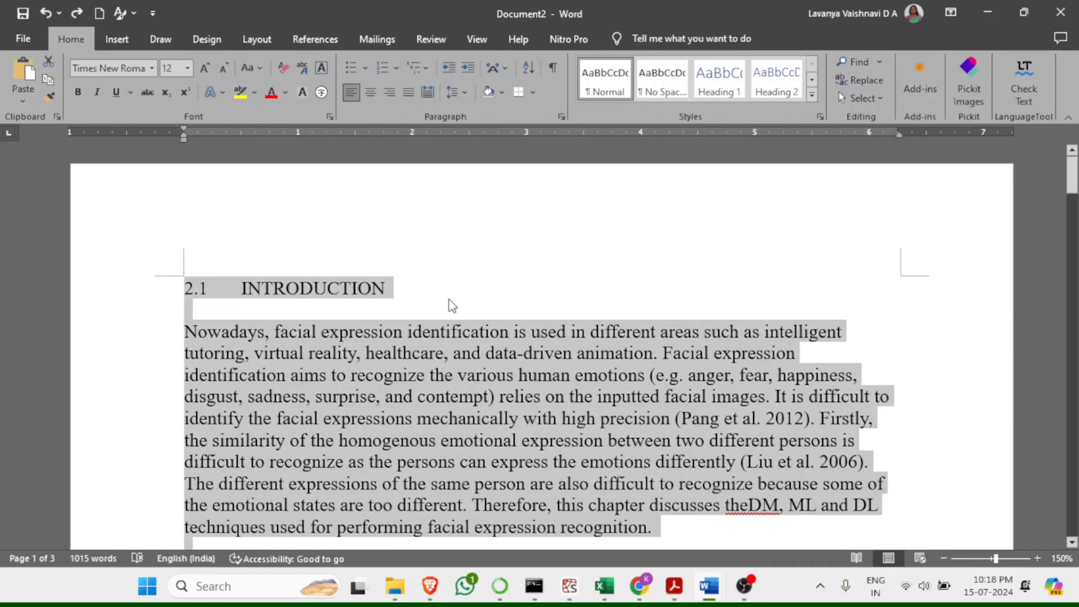
{"action": "key", "text": "ctrl+z"}
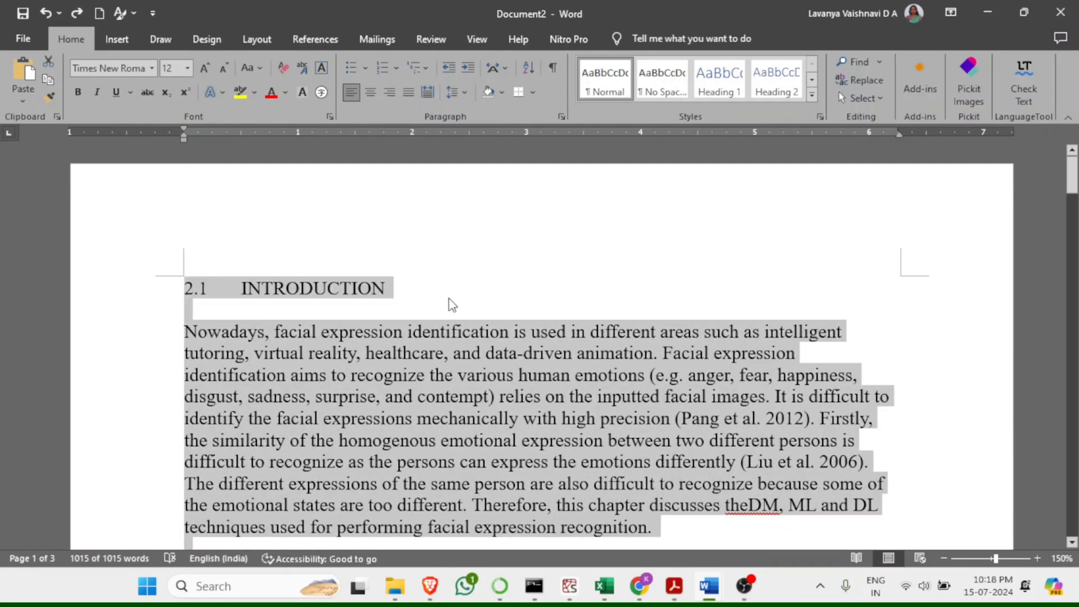
{"action": "left_click", "coordinate": [406, 94]}
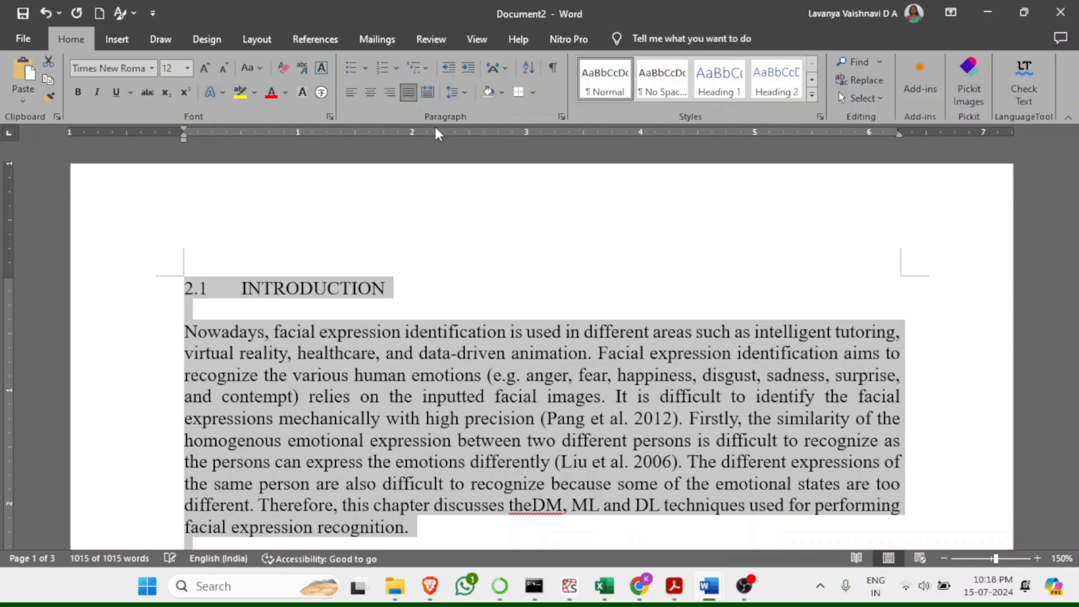
- Set the document's paper size to A4
{"action": "left_click", "coordinate": [247, 40]}
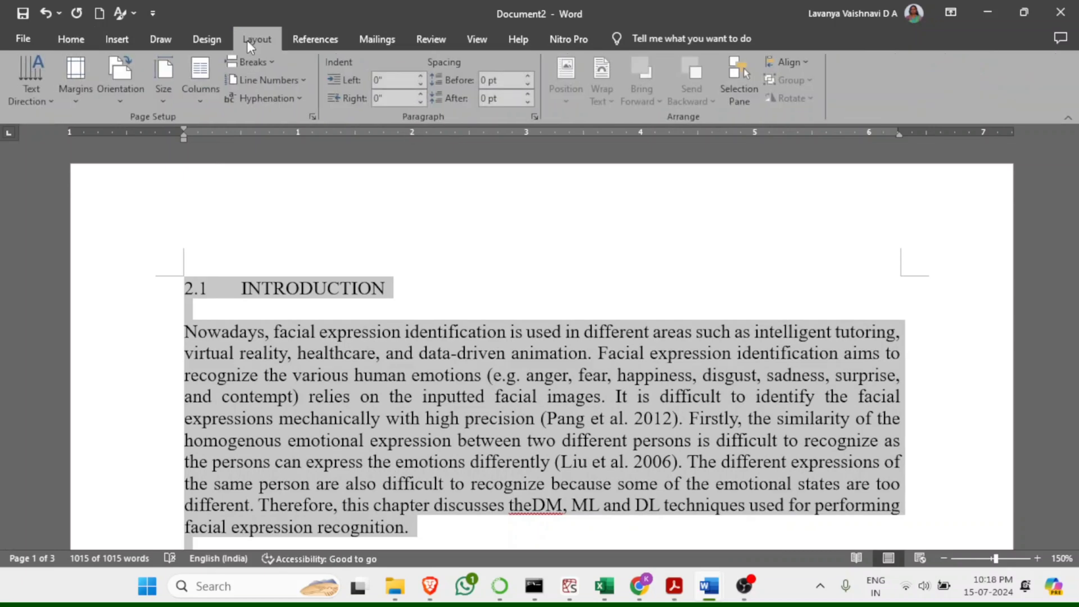
{"action": "left_click", "coordinate": [164, 72]}
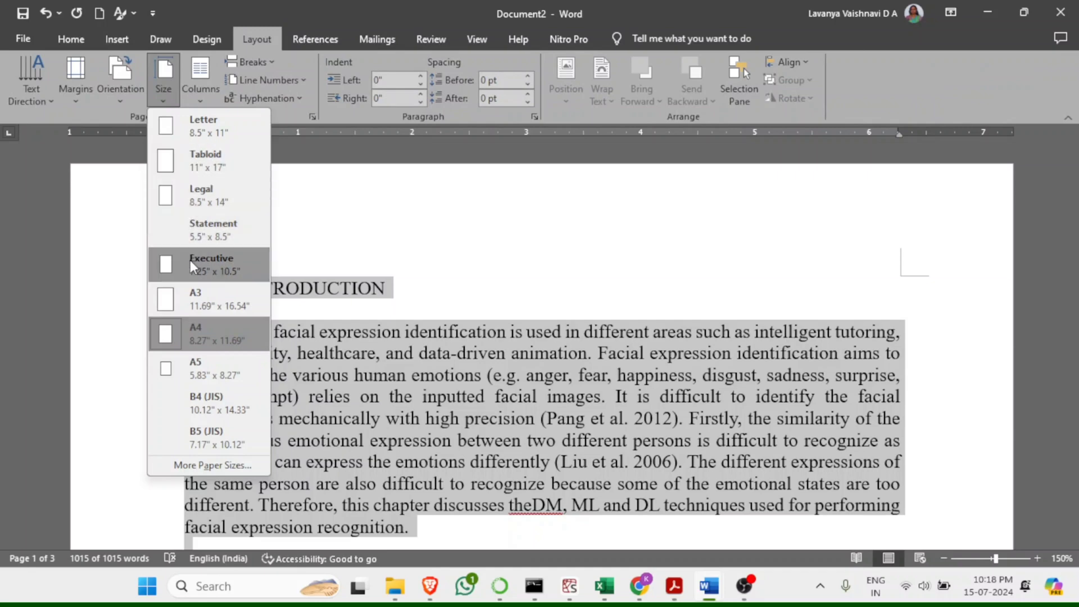
{"action": "left_click", "coordinate": [182, 335]}
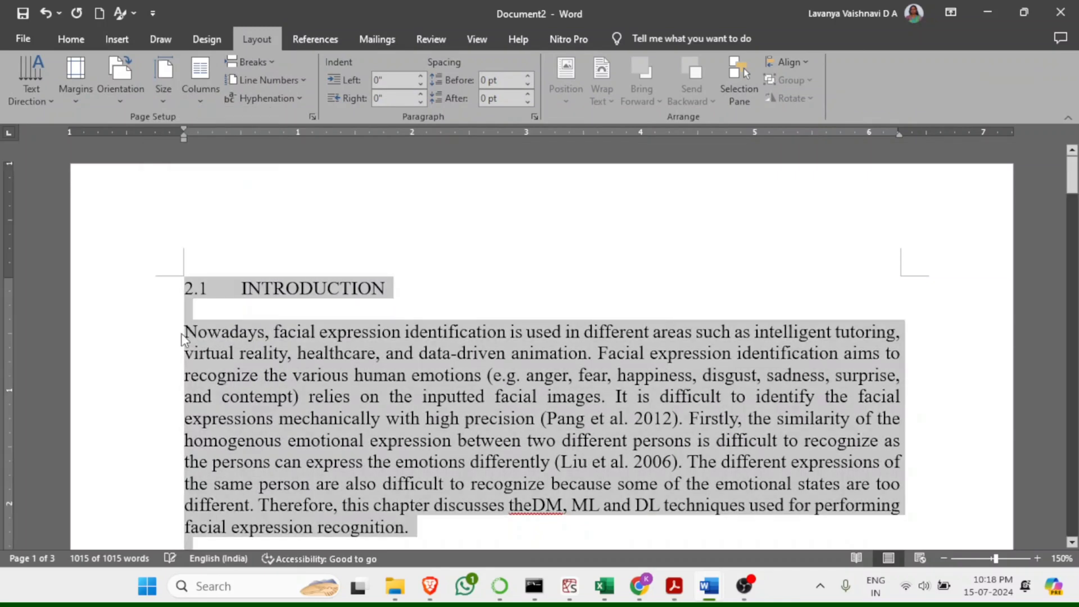
- Apply custom page margins to the whole document with top and bottom at 0.75" and left at 1.25"
{"action": "left_click", "coordinate": [73, 101]}
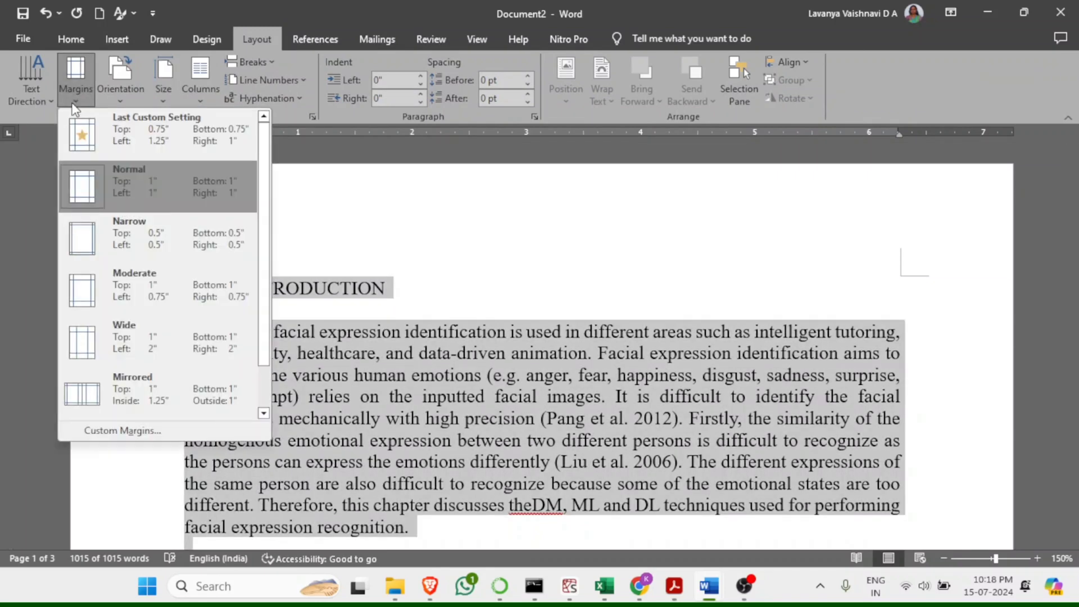
{"action": "left_click", "coordinate": [146, 426]}
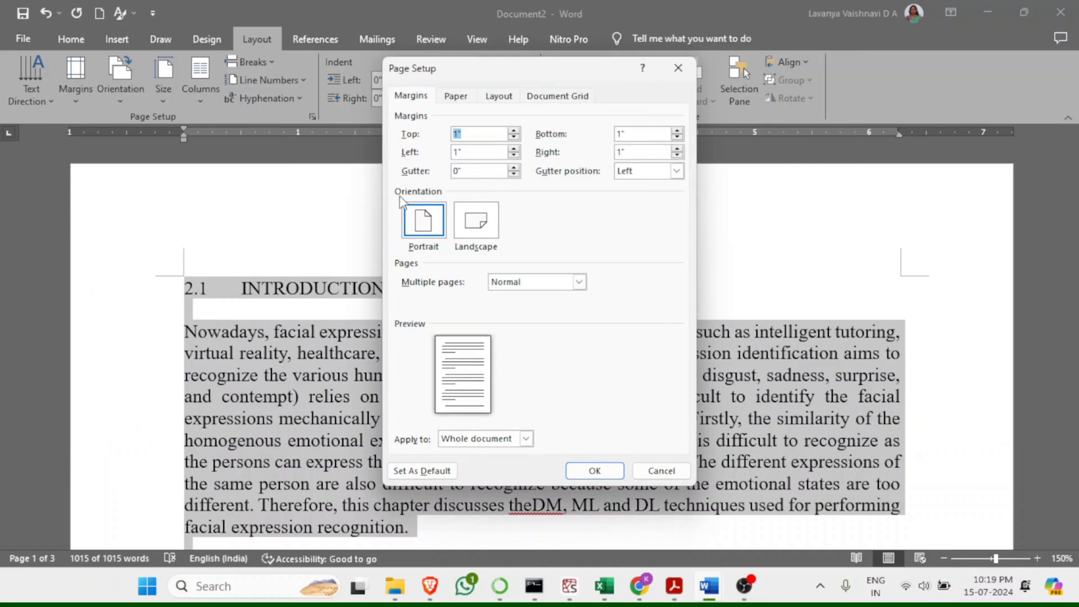
{"action": "left_click", "coordinate": [471, 134]}
{"action": "key", "text": "BackSpace"}
{"action": "key", "text": "BackSpace"}
{"action": "type", "text": "0.75"}
{"action": "key", "text": "Tab"}
{"action": "type", "text": "0.75"}
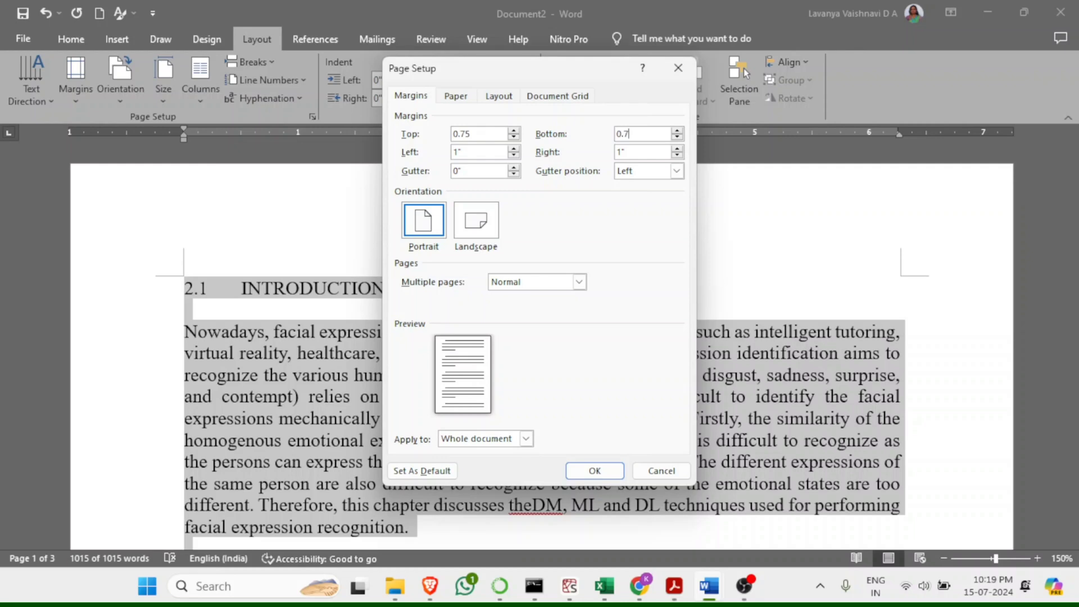
{"action": "key", "text": "Tab"}
{"action": "type", "text": "1.25"}
{"action": "key", "text": "Tab"}
{"action": "left_click", "coordinate": [606, 467]}
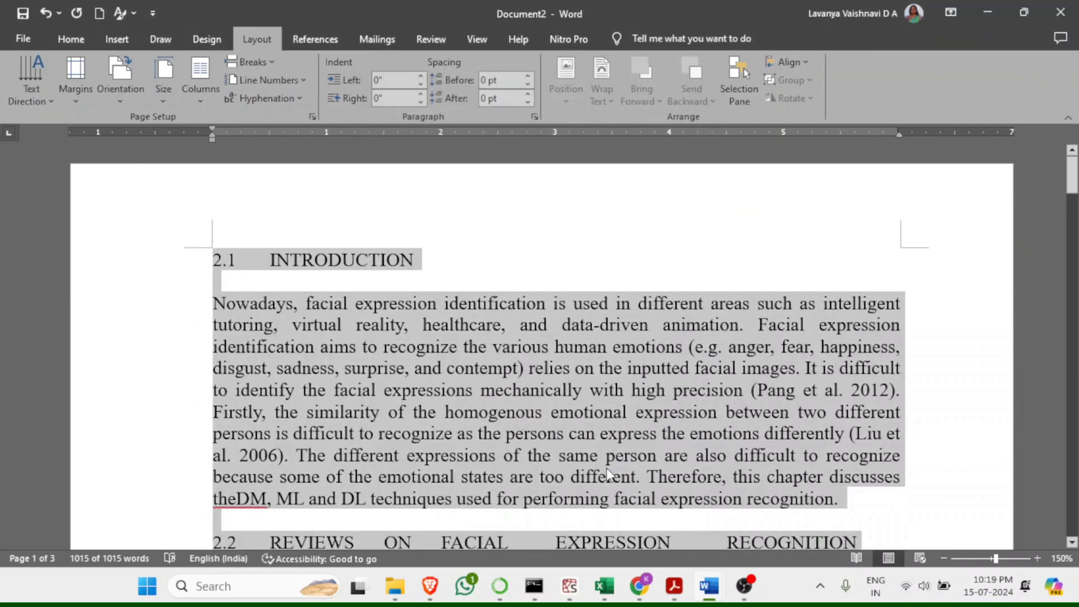
- Check the wide gaps between the words of heading 2.2 and turn on the display of formatting marks
{"action": "scroll", "coordinate": [606, 470], "scroll_direction": "down", "scroll_amount": 2}
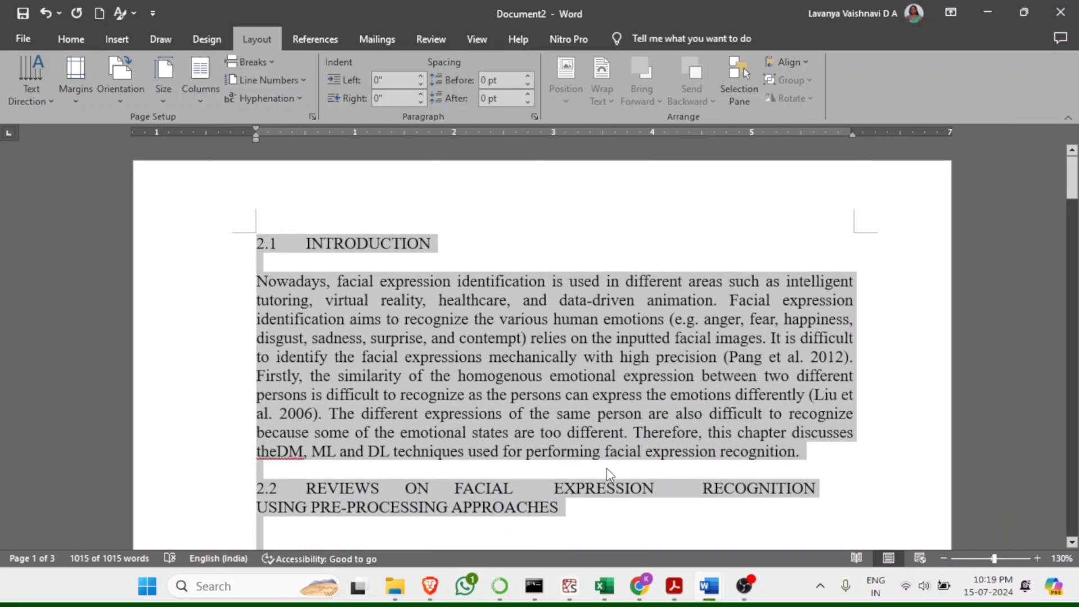
{"action": "left_click", "coordinate": [338, 357]}
{"action": "scroll", "coordinate": [370, 424], "scroll_direction": "down", "scroll_amount": 3}
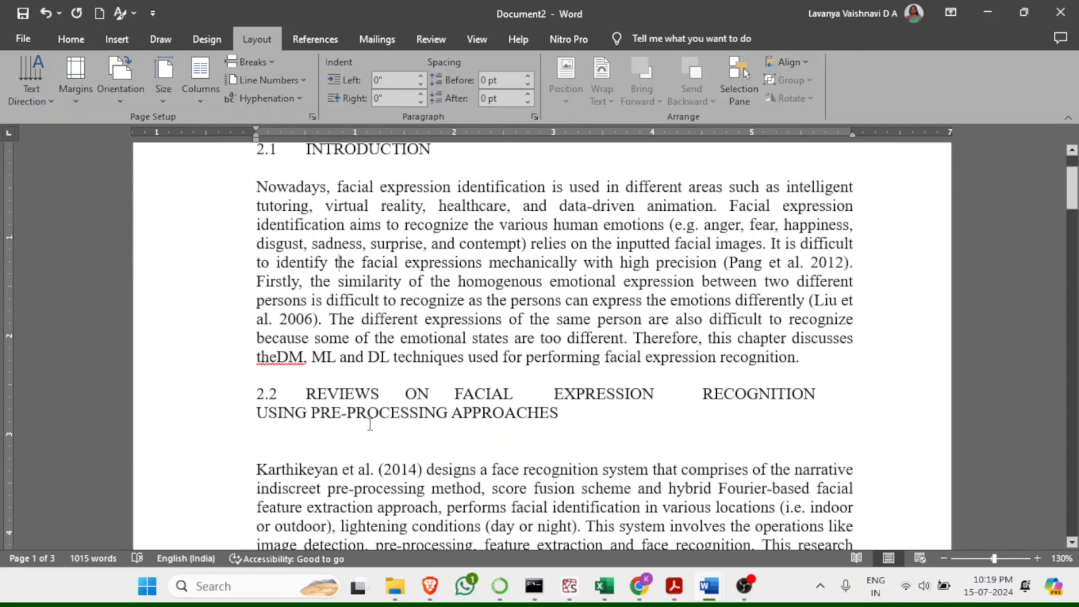
{"action": "left_click", "coordinate": [405, 383]}
{"action": "double_click", "coordinate": [387, 392]}
{"action": "double_click", "coordinate": [450, 394]}
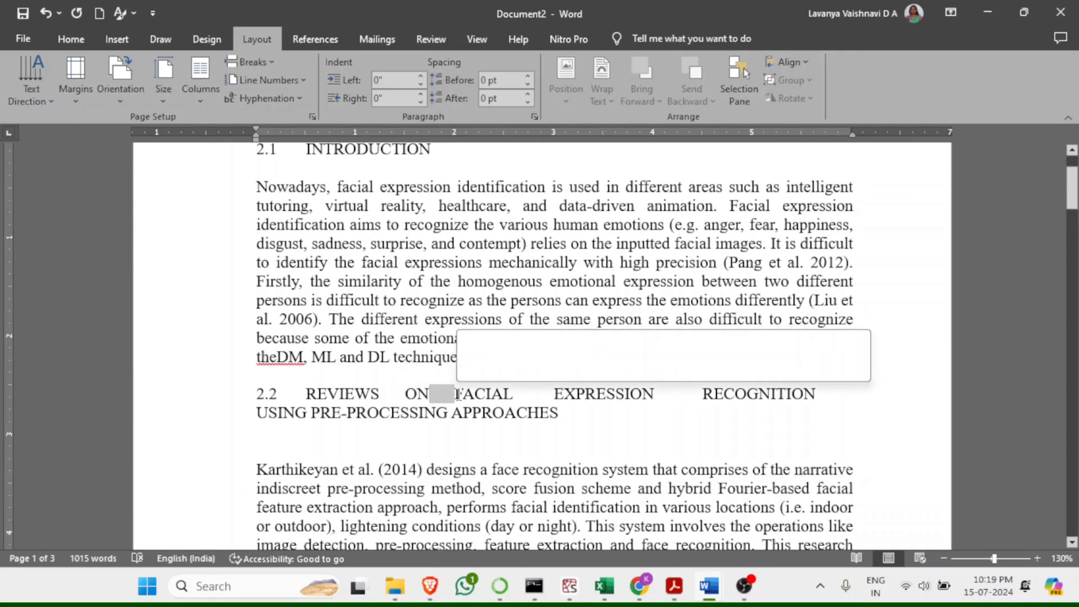
{"action": "left_click", "coordinate": [67, 39]}
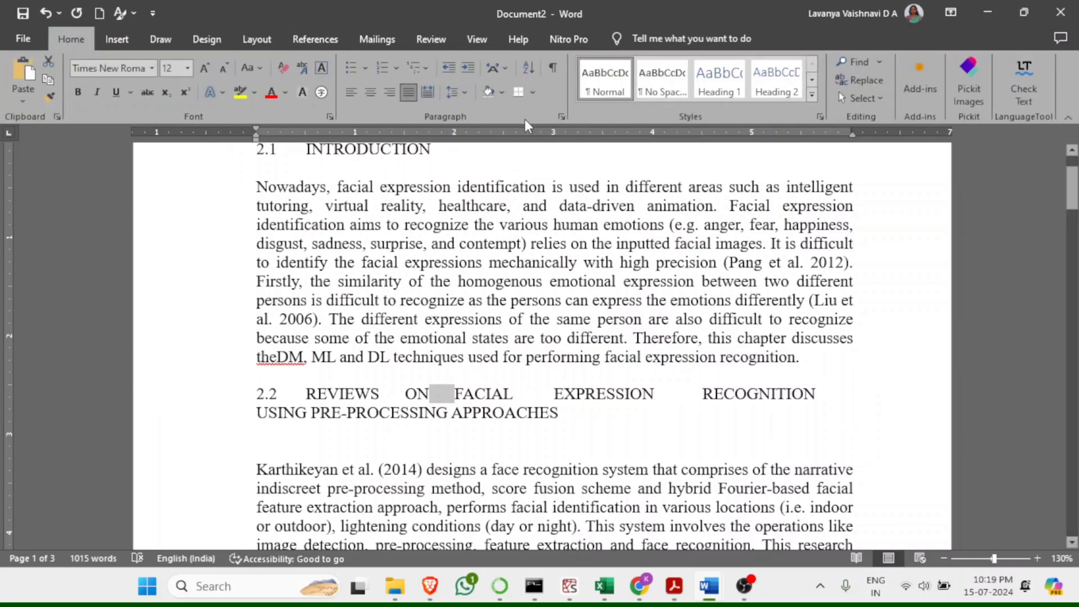
{"action": "left_click", "coordinate": [554, 69]}
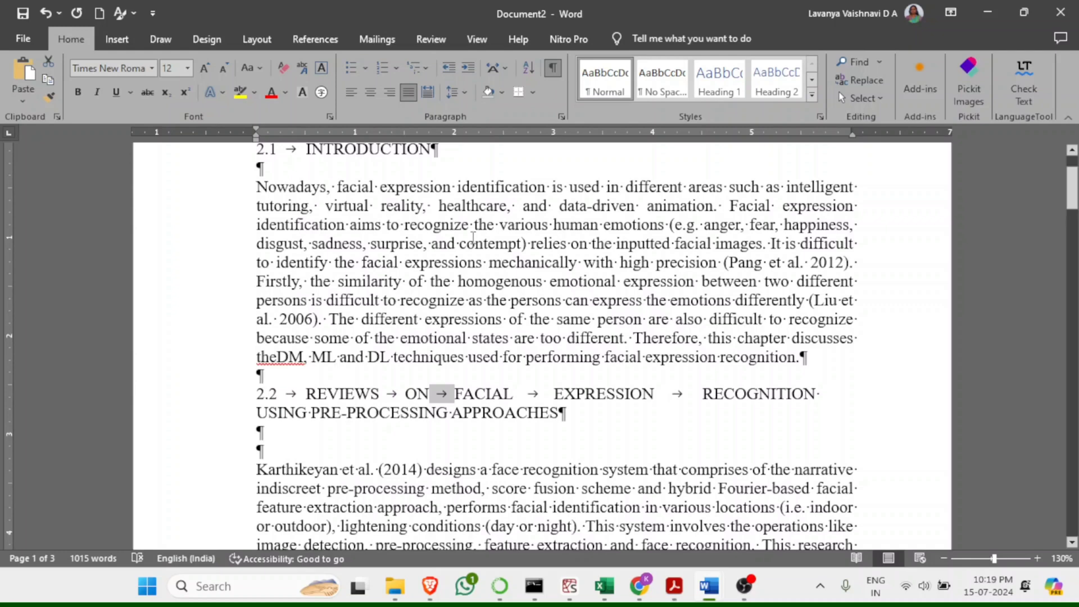
- Insert two tabs in the first empty line below heading 2.2
{"action": "scroll", "coordinate": [304, 388], "scroll_direction": "down", "scroll_amount": 2}
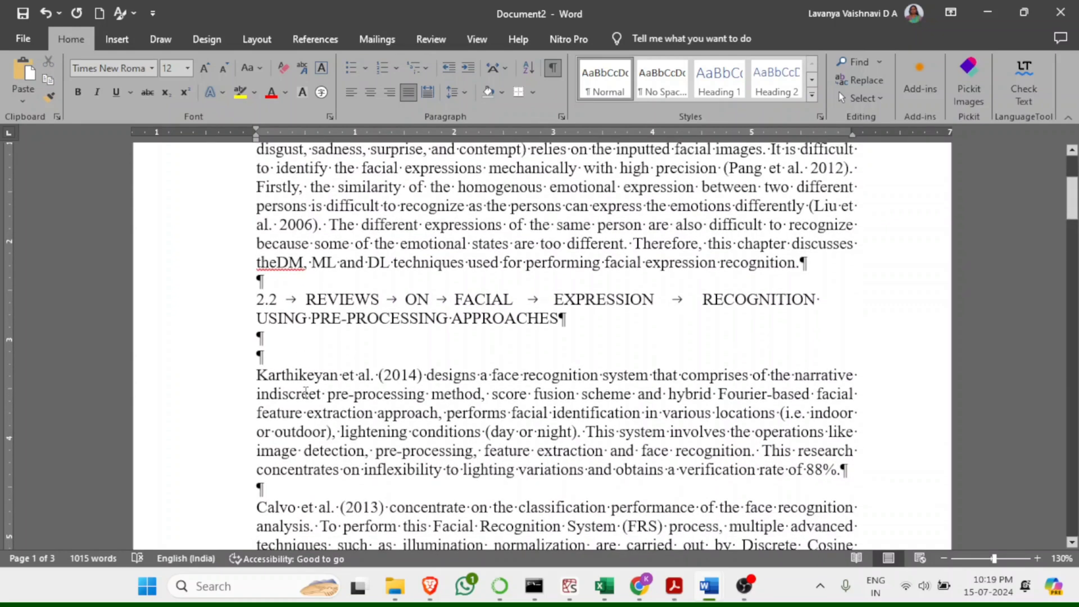
{"action": "scroll", "coordinate": [307, 388], "scroll_direction": "up", "scroll_amount": 1}
{"action": "left_click", "coordinate": [309, 346]}
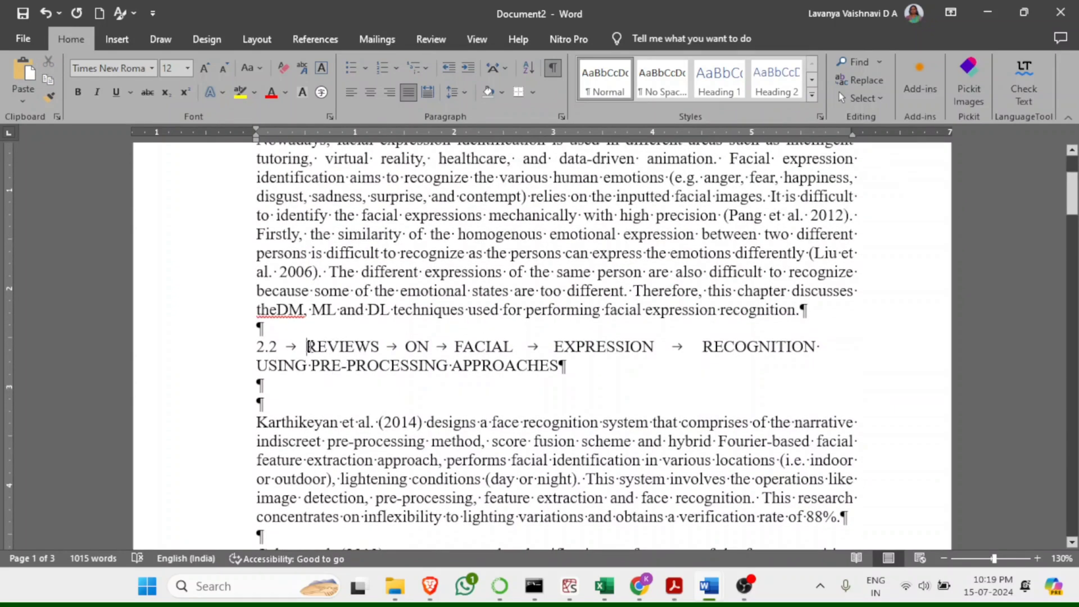
{"action": "double_click", "coordinate": [287, 347]}
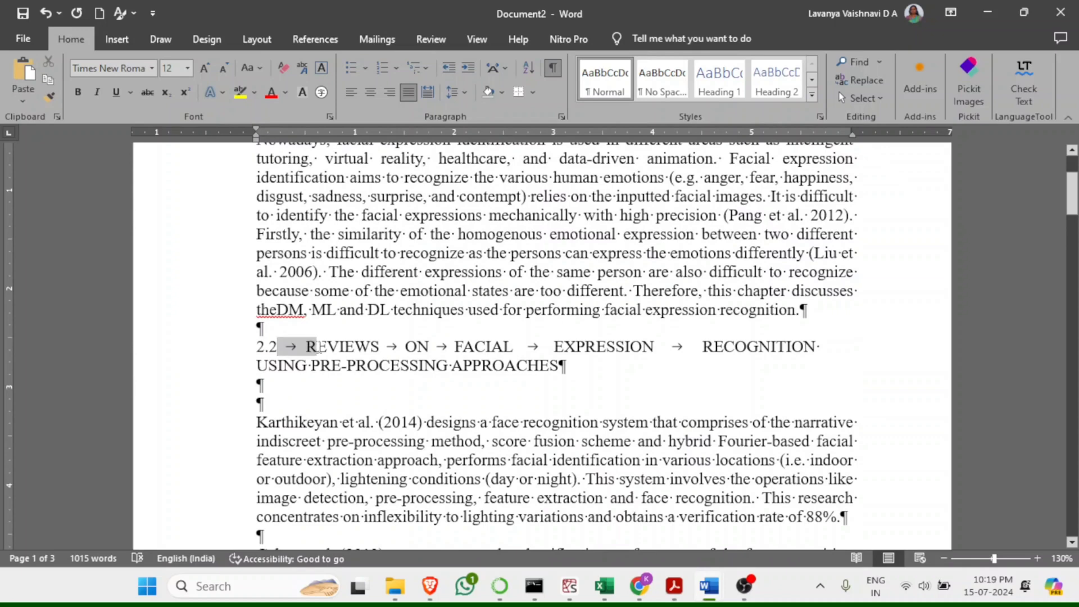
{"action": "left_click", "coordinate": [286, 387]}
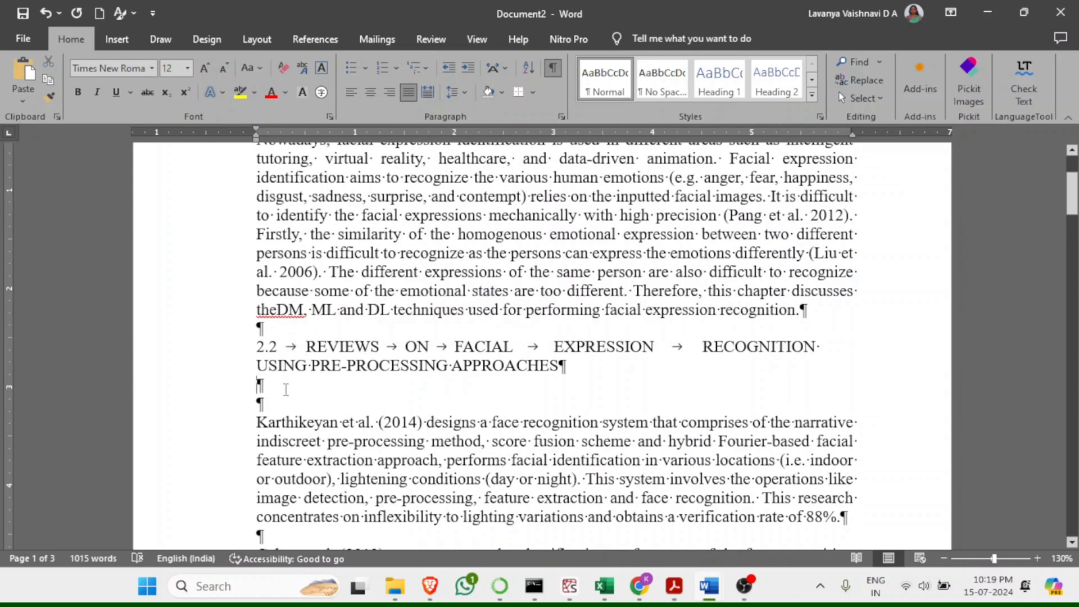
{"action": "key", "text": "Tab"}
{"action": "key", "text": "Tab"}
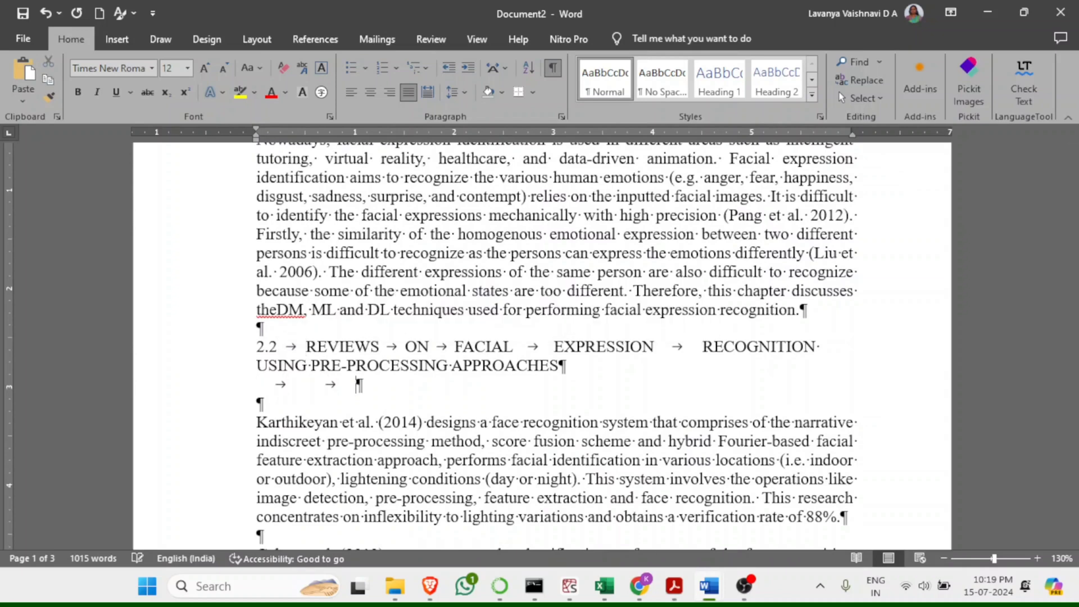
- Delete the two tabs and one of the empty lines below heading 2.2
{"action": "key", "text": "BackSpace"}
{"action": "key", "text": "BackSpace"}
{"action": "key", "text": "BackSpace"}
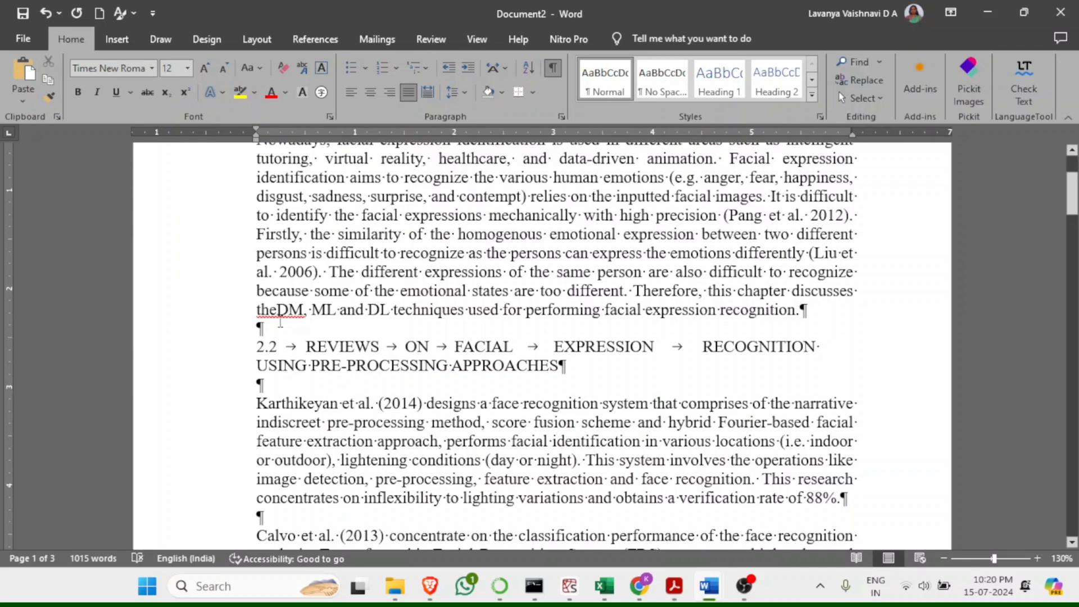
- Remove the tabs between the words of heading 2.2, using ordinary spaces instead
{"action": "left_click", "coordinate": [304, 351]}
{"action": "key", "text": "BackSpace"}
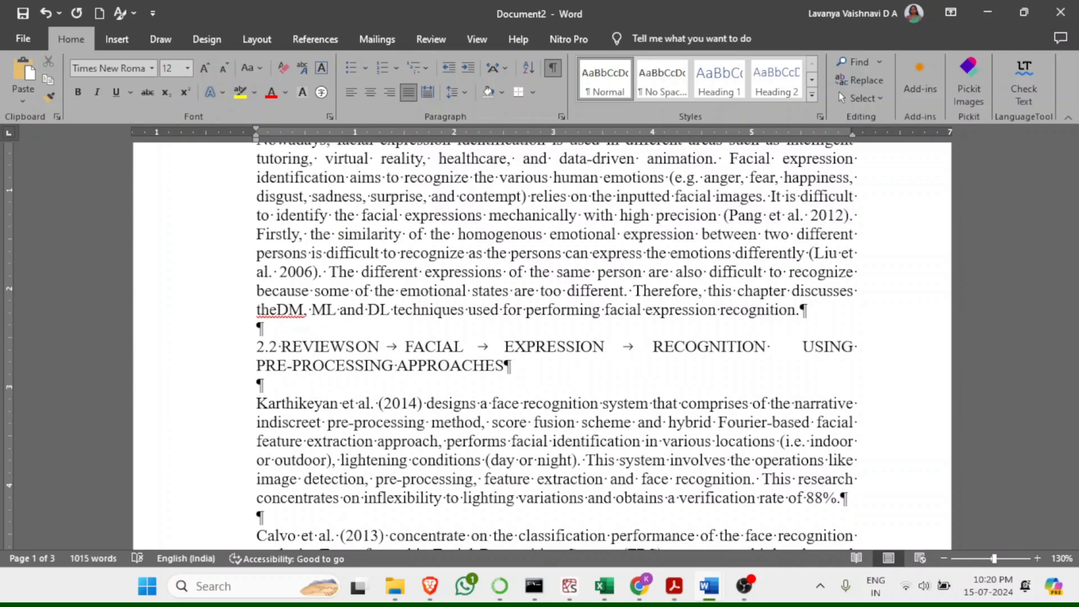
{"action": "left_click", "coordinate": [406, 348]}
{"action": "key", "text": "BackSpace"}
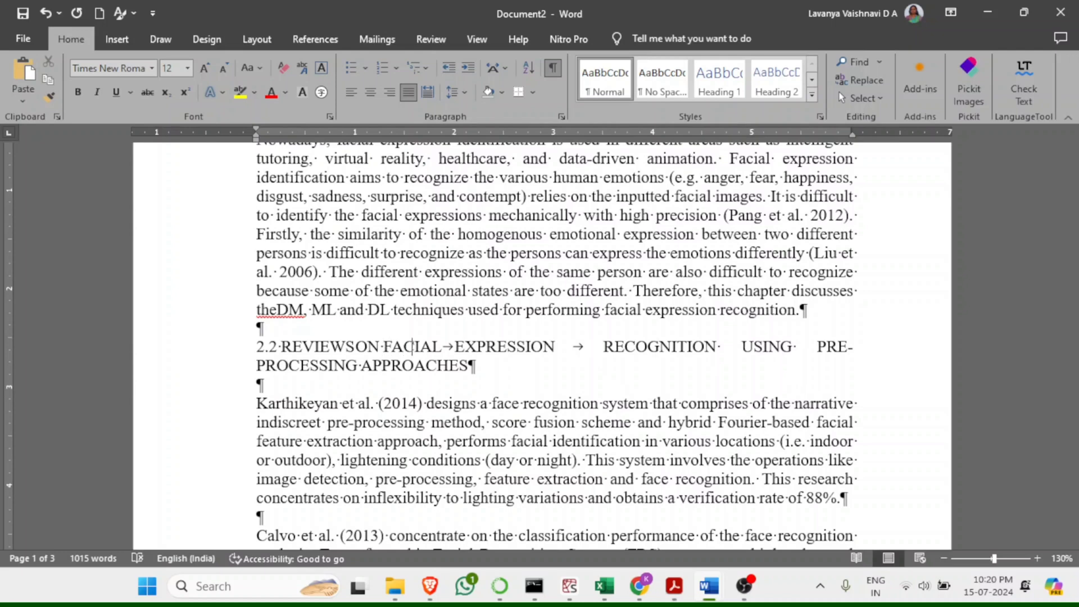
{"action": "key", "text": "ctrl+Right"}
{"action": "key", "text": "BackSpace"}
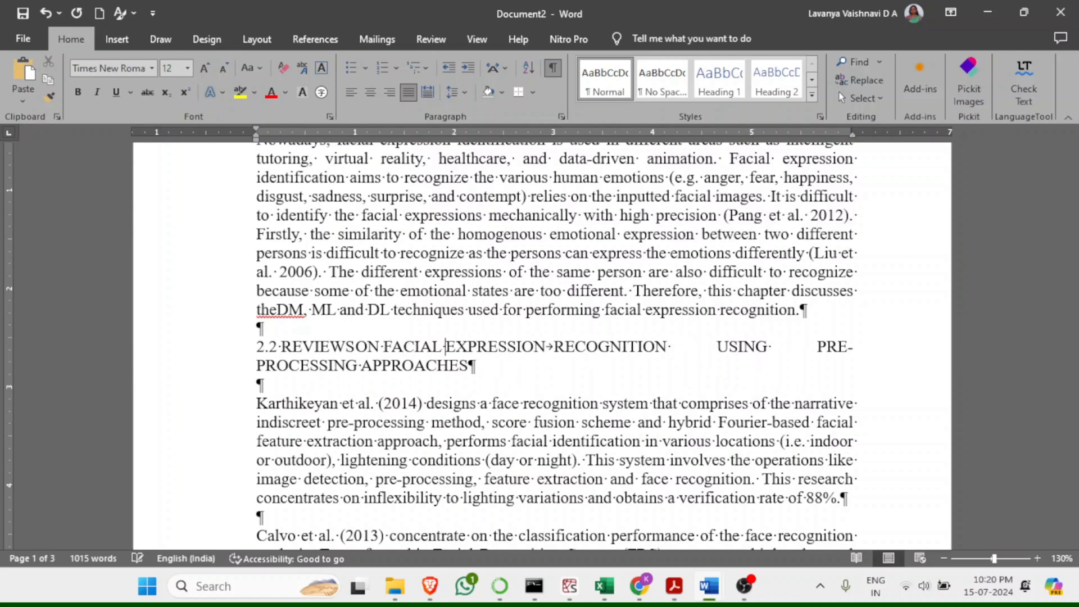
{"action": "key", "text": "ctrl+Right"}
{"action": "key", "text": "ctrl+Right"}
{"action": "key", "text": "BackSpace"}
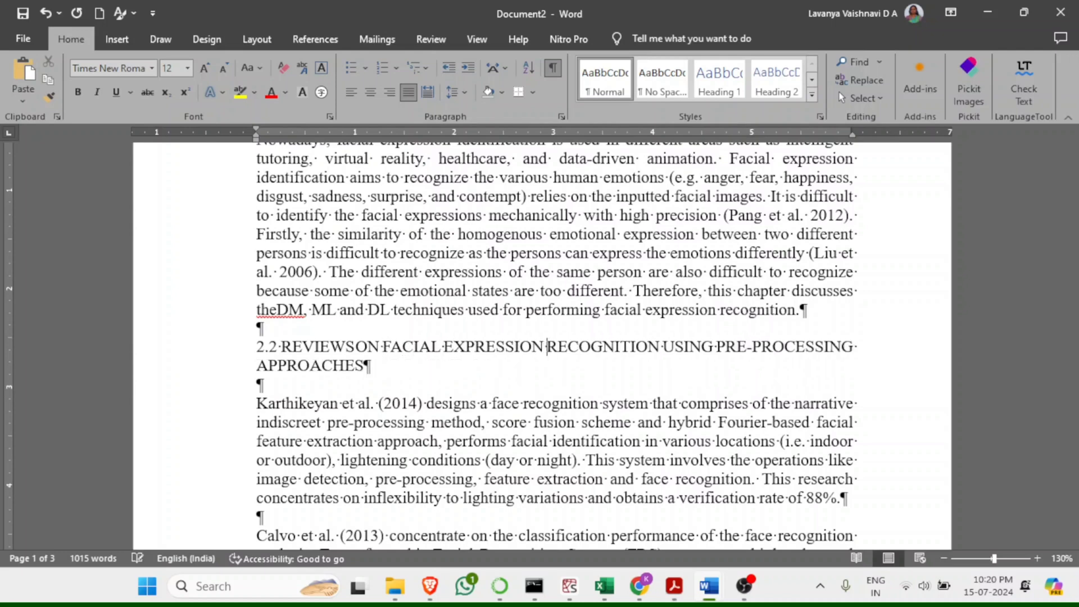
{"action": "key", "text": "ctrl+Right"}
{"action": "key", "text": "ctrl+Right"}
{"action": "key", "text": "ctrl+Right"}
{"action": "key", "text": "ctrl+Right"}
{"action": "key", "text": "ctrl+Right"}
{"action": "key", "text": "ctrl+Right"}
{"action": "key", "text": "ctrl+Right"}
- Hide the formatting marks and delete the empty line below heading 2.1
{"action": "scroll", "coordinate": [407, 348], "scroll_direction": "up", "scroll_amount": 3}
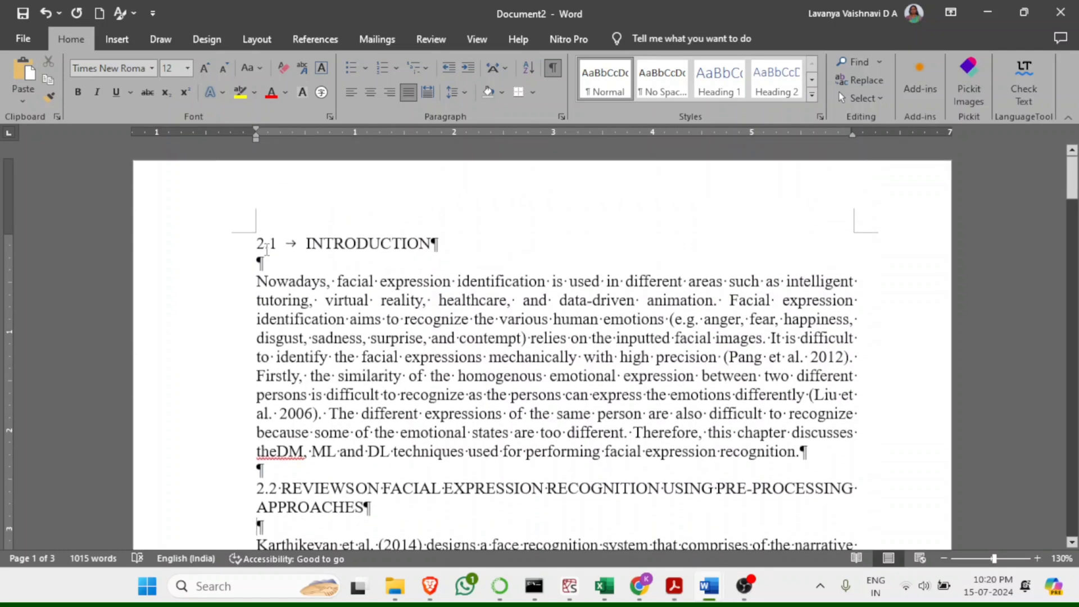
{"action": "left_click", "coordinate": [277, 266]}
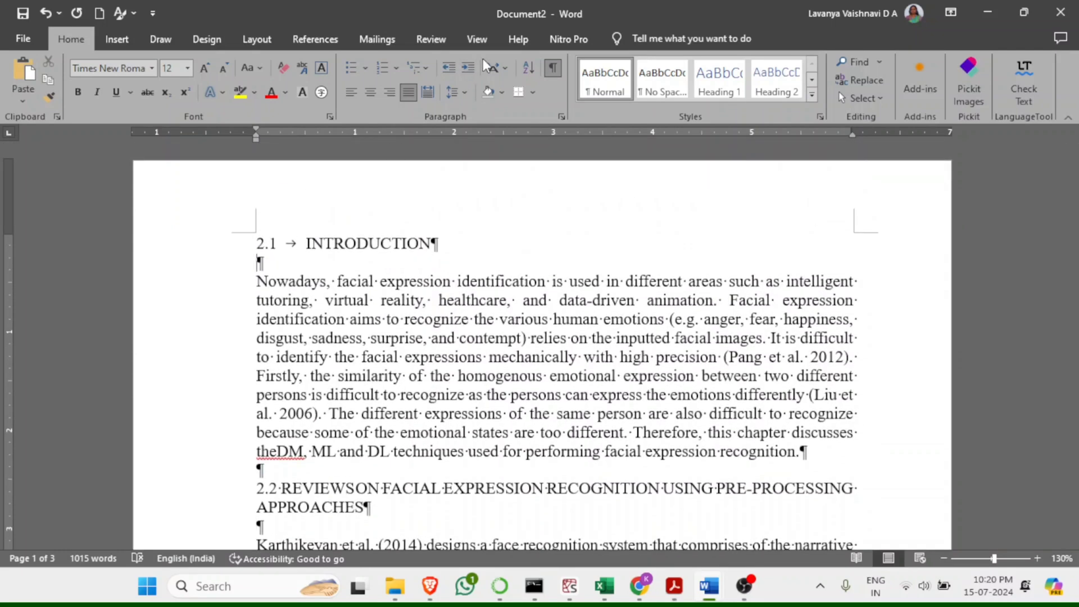
{"action": "left_click", "coordinate": [553, 68]}
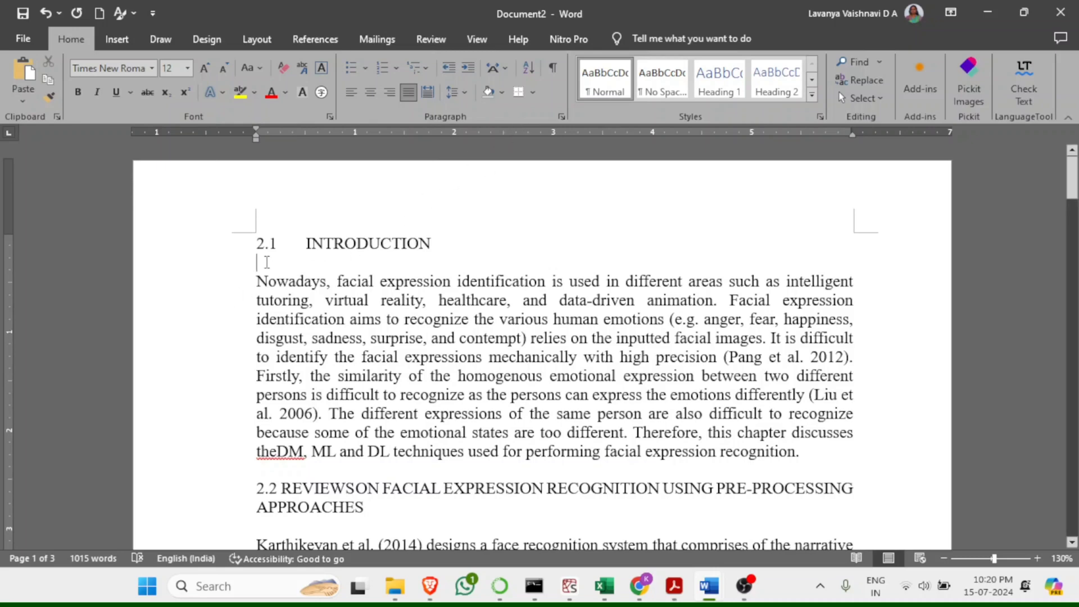
{"action": "key", "text": "Delete"}
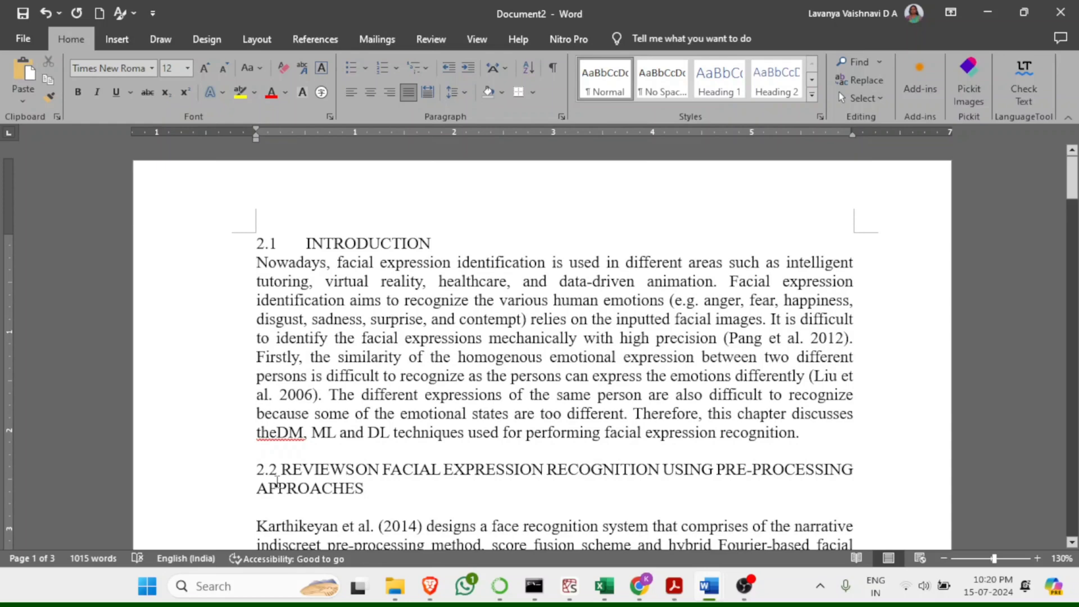
- Delete the empty line above heading 2.2 and separate "the" and "DM" with a space in the introduction
{"action": "left_click", "coordinate": [272, 452]}
{"action": "key", "text": "Delete"}
{"action": "left_click", "coordinate": [279, 432]}
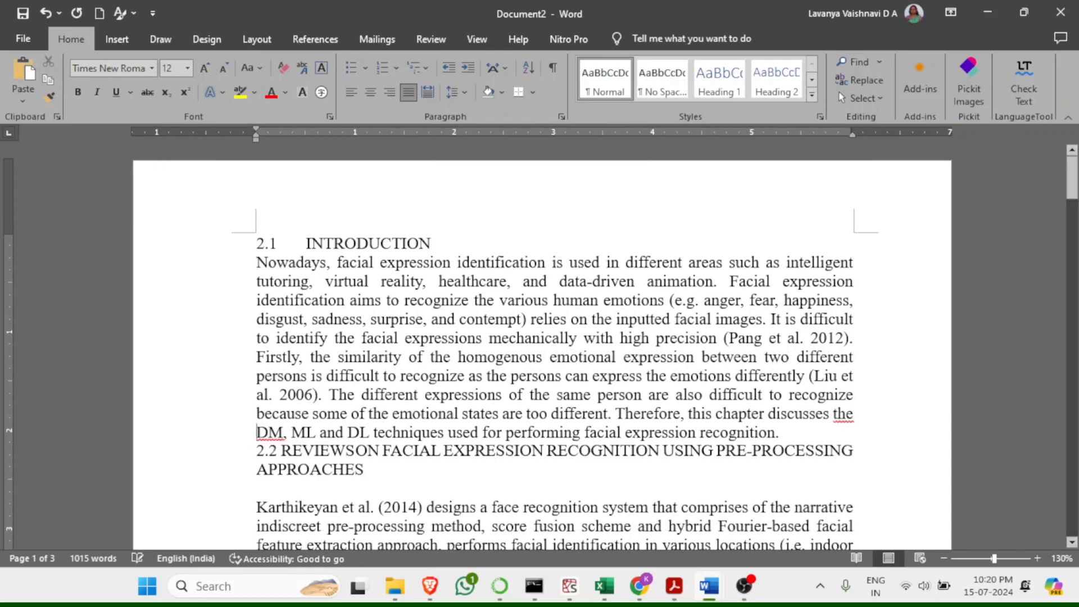
- Delete the empty lines directly below heading 2.2 and after the first two paragraphs of that section
{"action": "scroll", "coordinate": [281, 404], "scroll_direction": "down", "scroll_amount": 2}
{"action": "left_click", "coordinate": [282, 395]}
{"action": "key", "text": "Delete"}
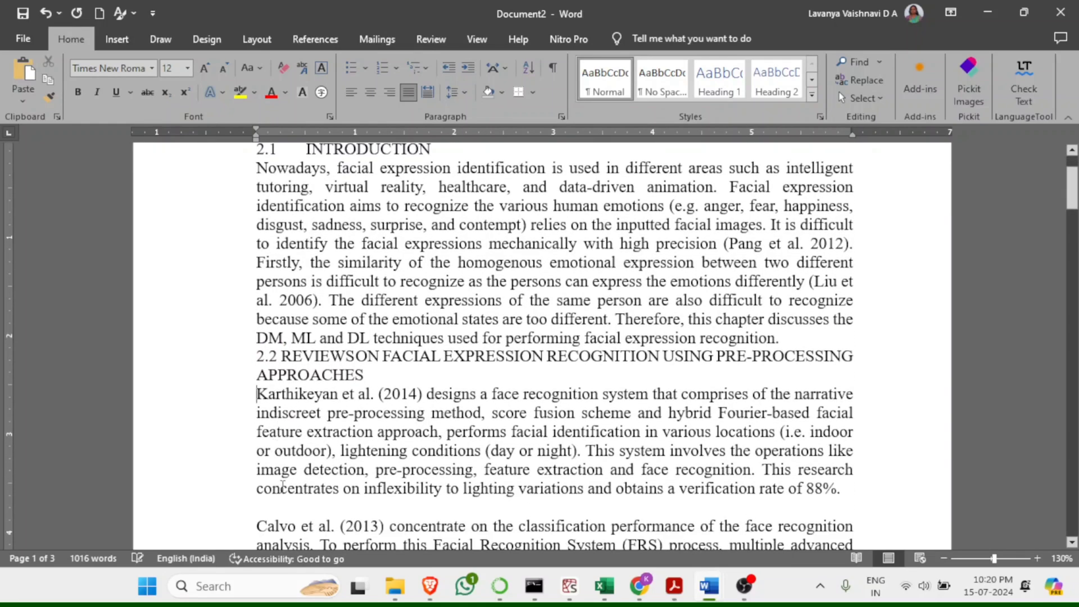
{"action": "left_click", "coordinate": [281, 507]}
{"action": "key", "text": "Delete"}
{"action": "scroll", "coordinate": [292, 433], "scroll_direction": "down", "scroll_amount": 5}
{"action": "left_click", "coordinate": [297, 403]}
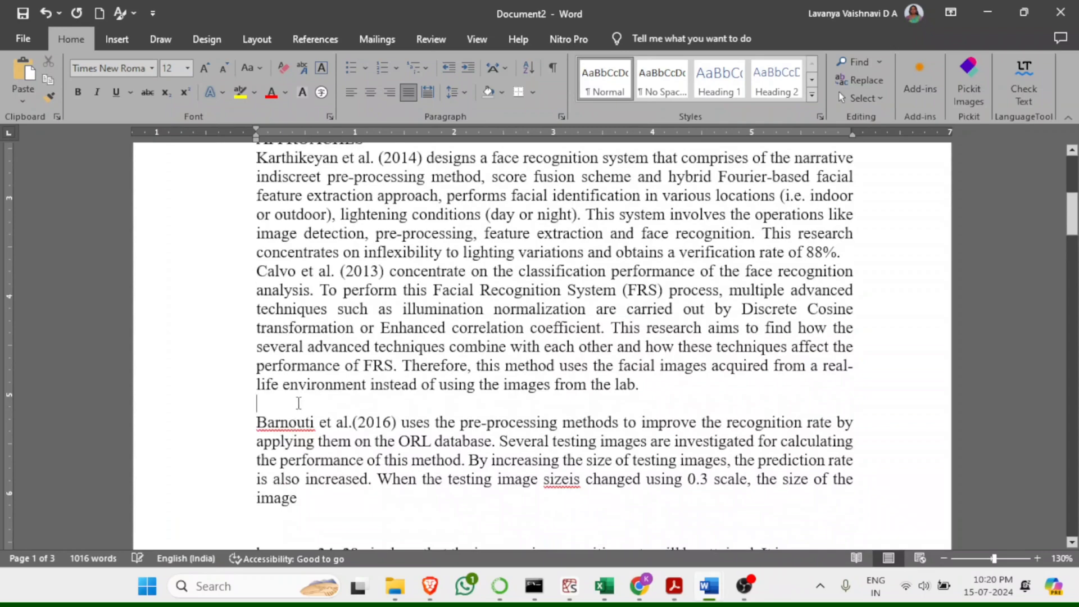
{"action": "key", "text": "Delete"}
- Rejoin the split paragraph in section 2.2 so "image" runs on into "becomes 34x28 pixels" with a space between
{"action": "scroll", "coordinate": [295, 270], "scroll_direction": "down", "scroll_amount": 5}
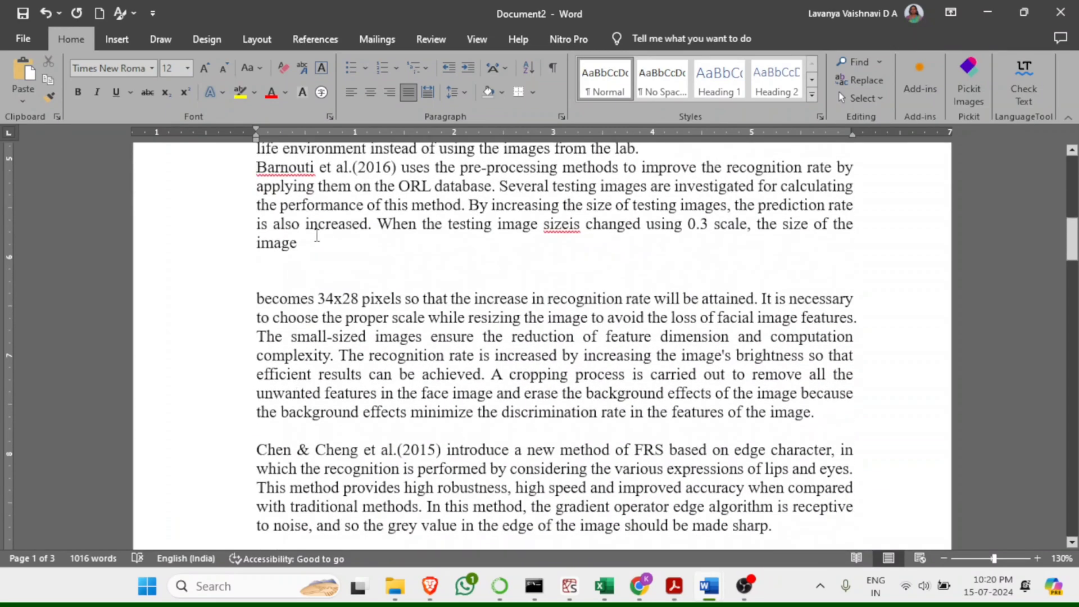
{"action": "left_click", "coordinate": [312, 248]}
{"action": "key", "text": "Delete"}
{"action": "key", "text": "Delete"}
{"action": "key", "text": "Delete"}
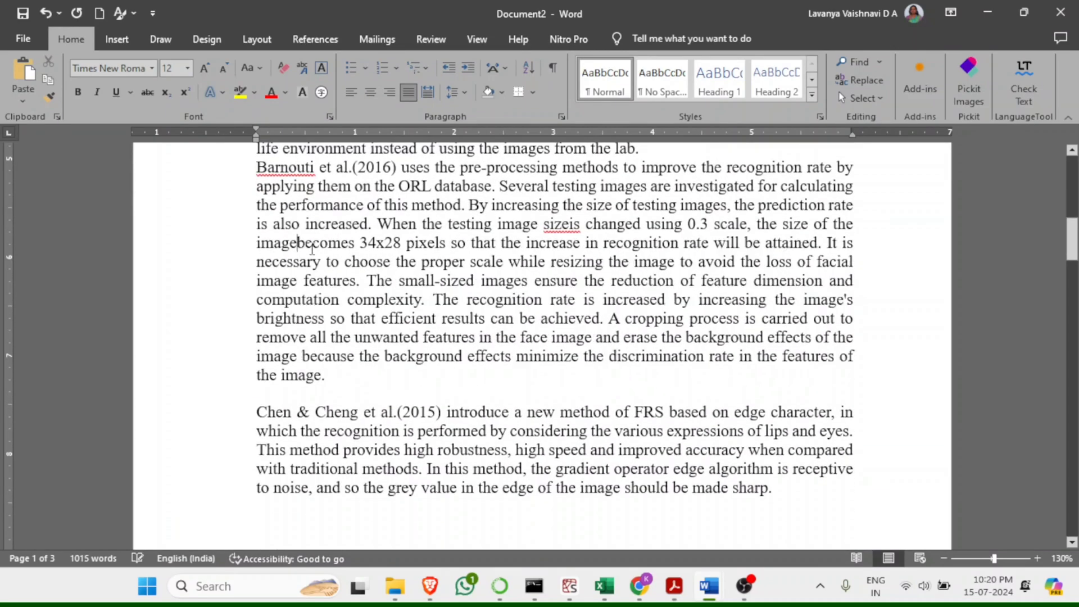
- Delete the empty lines before and after the 2015 edge-character paragraph in section 2.2
{"action": "left_click", "coordinate": [293, 400]}
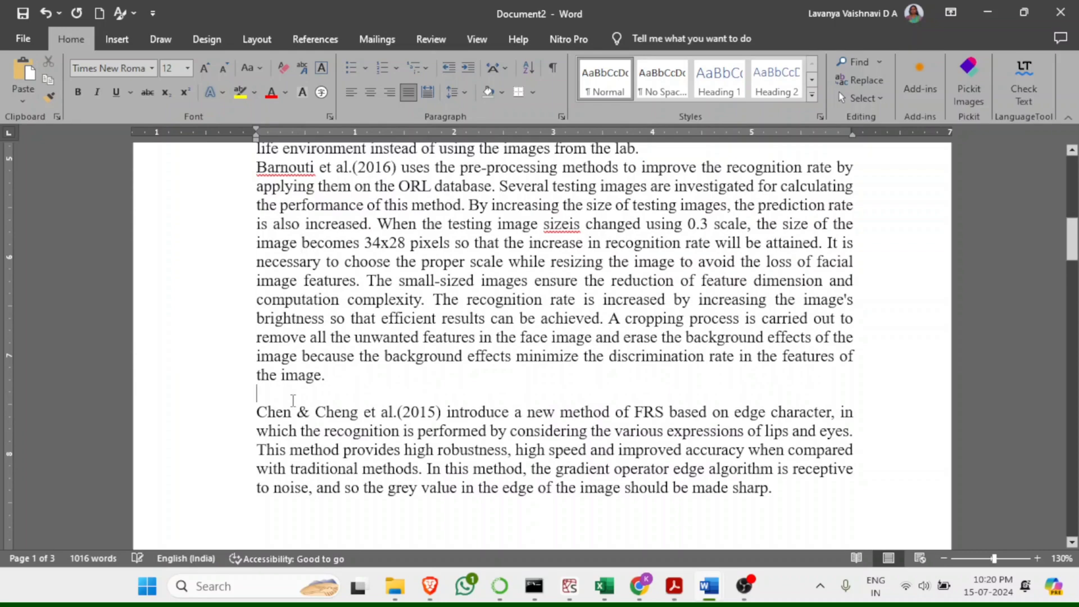
{"action": "key", "text": "Delete"}
{"action": "scroll", "coordinate": [298, 281], "scroll_direction": "down", "scroll_amount": 5}
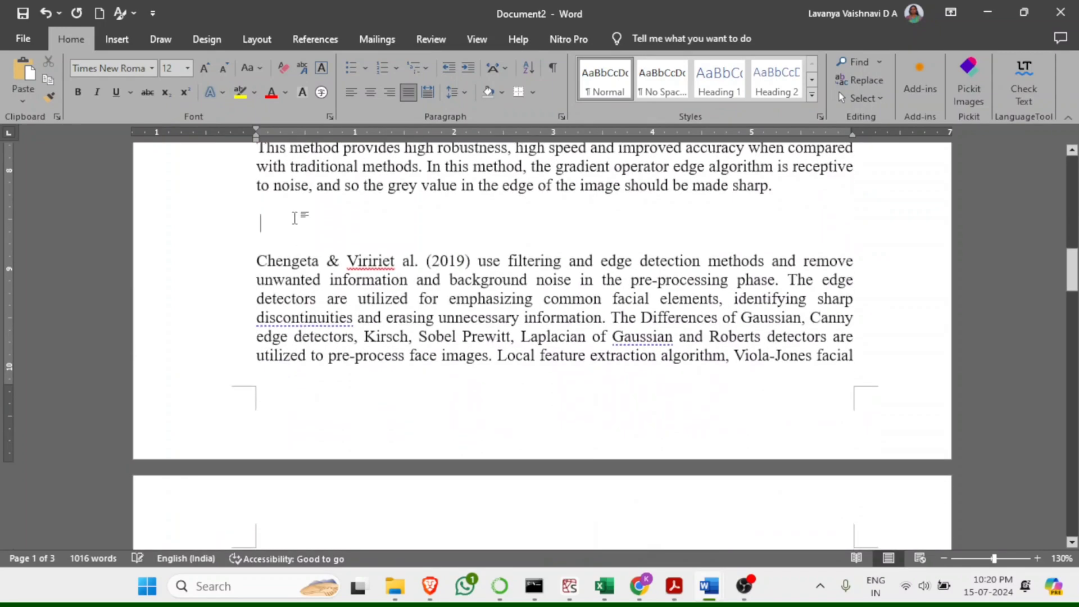
{"action": "left_click", "coordinate": [295, 218]}
{"action": "key", "text": "Delete"}
{"action": "key", "text": "Delete"}
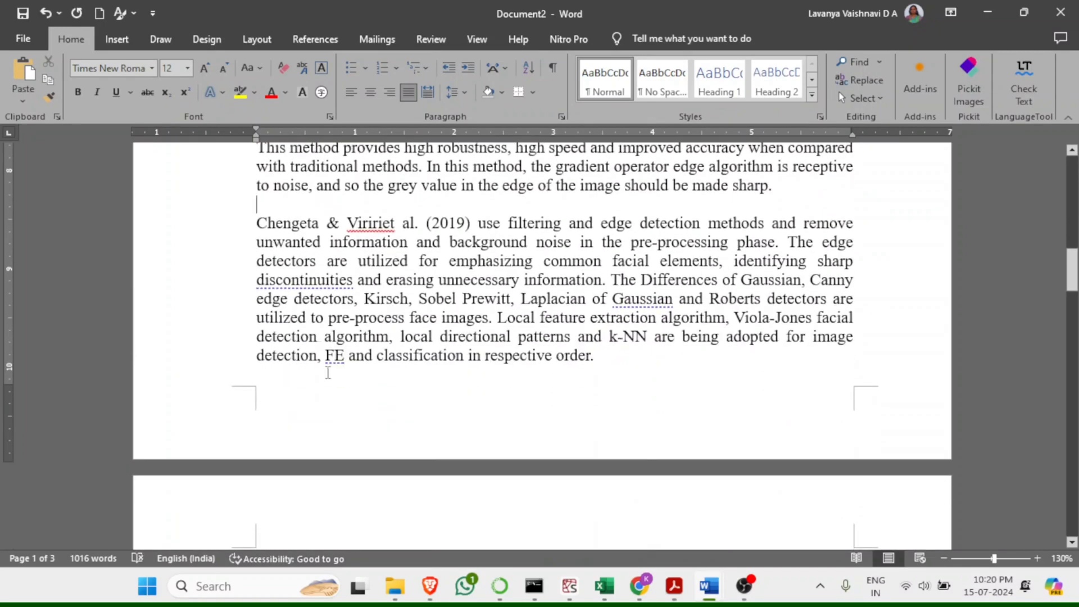
{"action": "key", "text": "Delete"}
- In Chapter 3, delete the empty lines below "Chapter name" and after the first paragraph
{"action": "scroll", "coordinate": [314, 371], "scroll_direction": "down", "scroll_amount": 3}
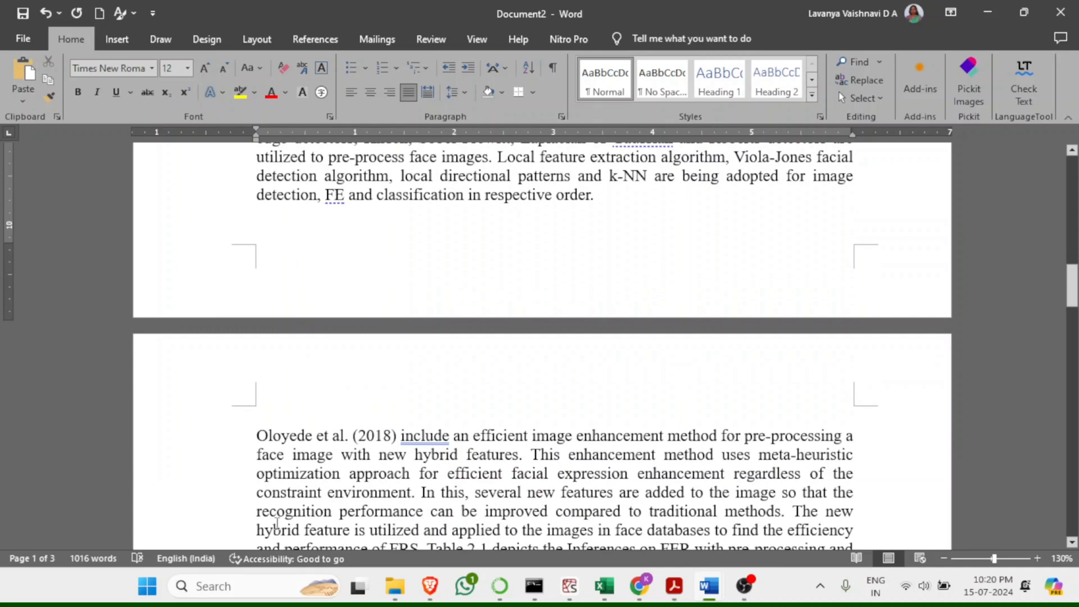
{"action": "scroll", "coordinate": [277, 523], "scroll_direction": "down", "scroll_amount": 7}
{"action": "scroll", "coordinate": [408, 365], "scroll_direction": "down", "scroll_amount": 8}
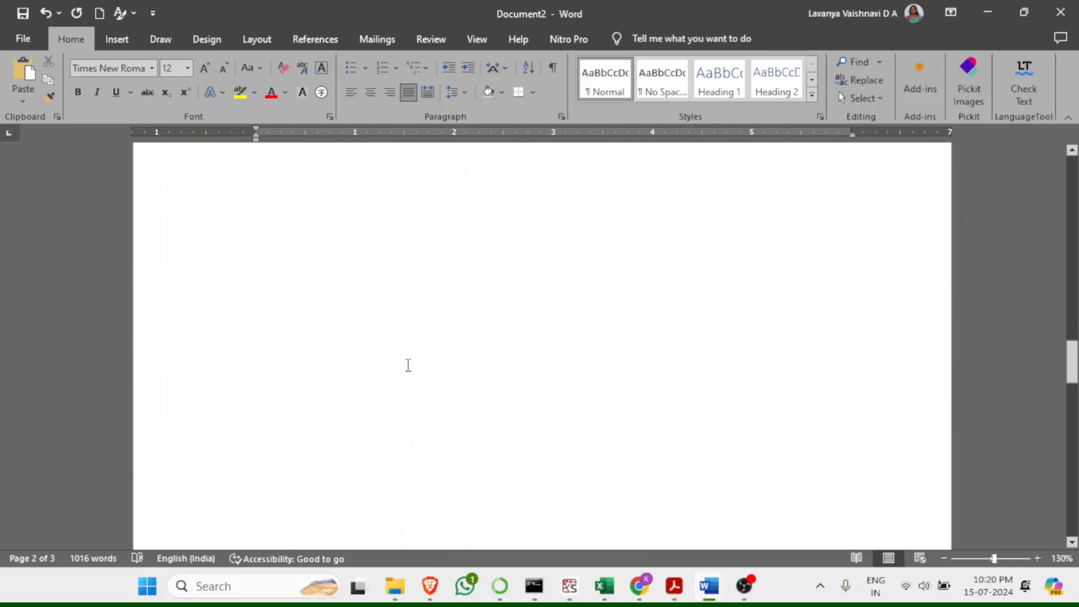
{"action": "left_click", "coordinate": [311, 297]}
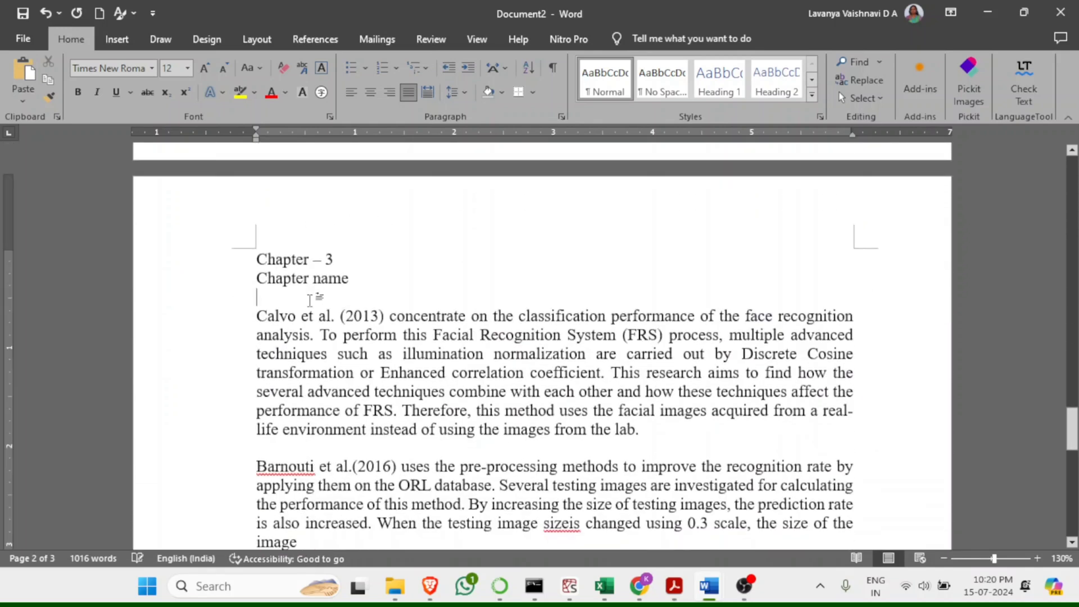
{"action": "key", "text": "BackSpace"}
{"action": "left_click", "coordinate": [297, 428]}
{"action": "key", "text": "BackSpace"}
- Rejoin the split Chapter 3 paragraph at "image becomes 34x28 pixels" and delete the empty line below it
{"action": "scroll", "coordinate": [304, 444], "scroll_direction": "down", "scroll_amount": 1}
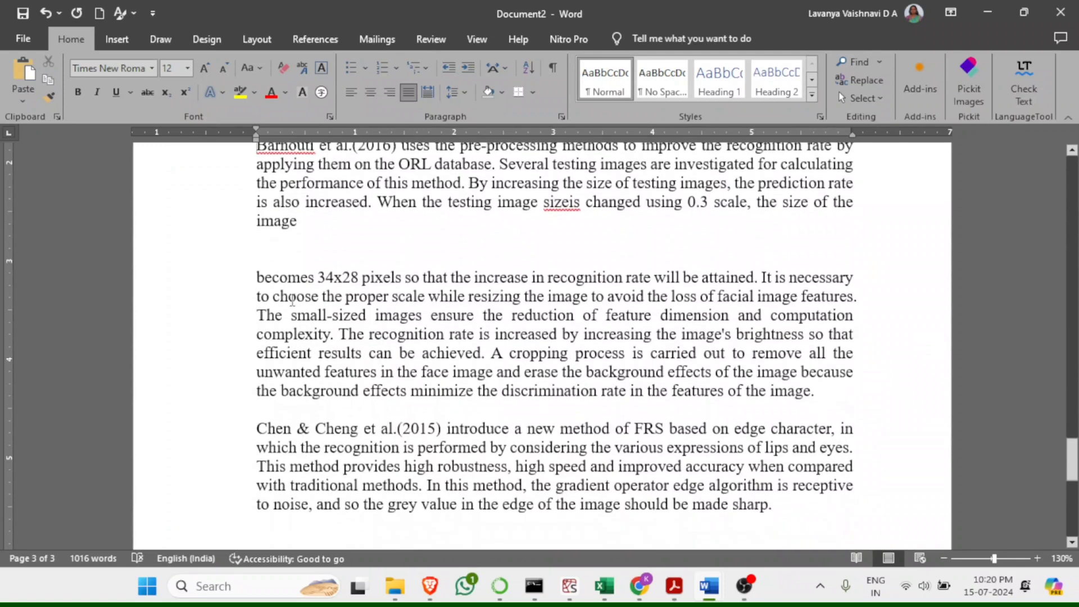
{"action": "key", "text": "BackSpace"}
{"action": "key", "text": "Delete"}
{"action": "key", "text": "Delete"}
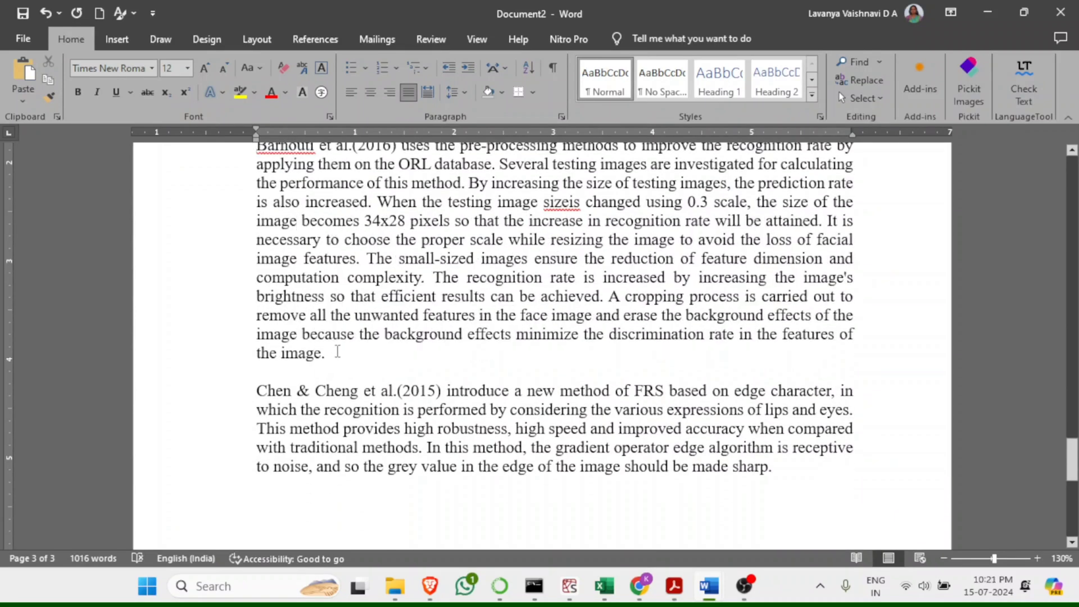
{"action": "key", "text": "Delete"}
{"action": "scroll", "coordinate": [337, 352], "scroll_direction": "up", "scroll_amount": 5}
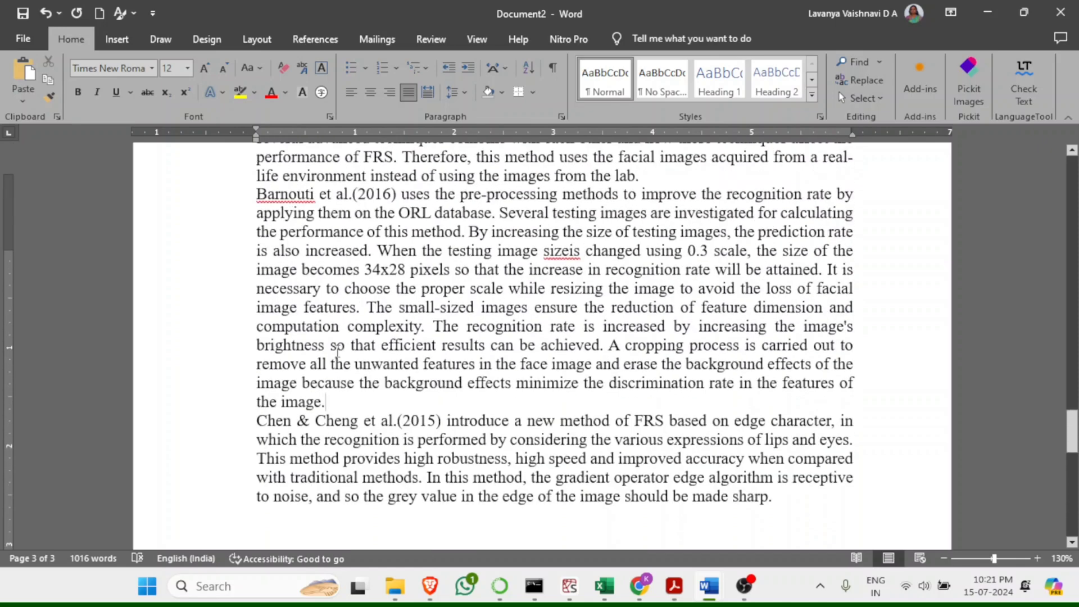
{"action": "left_click", "coordinate": [337, 348]}
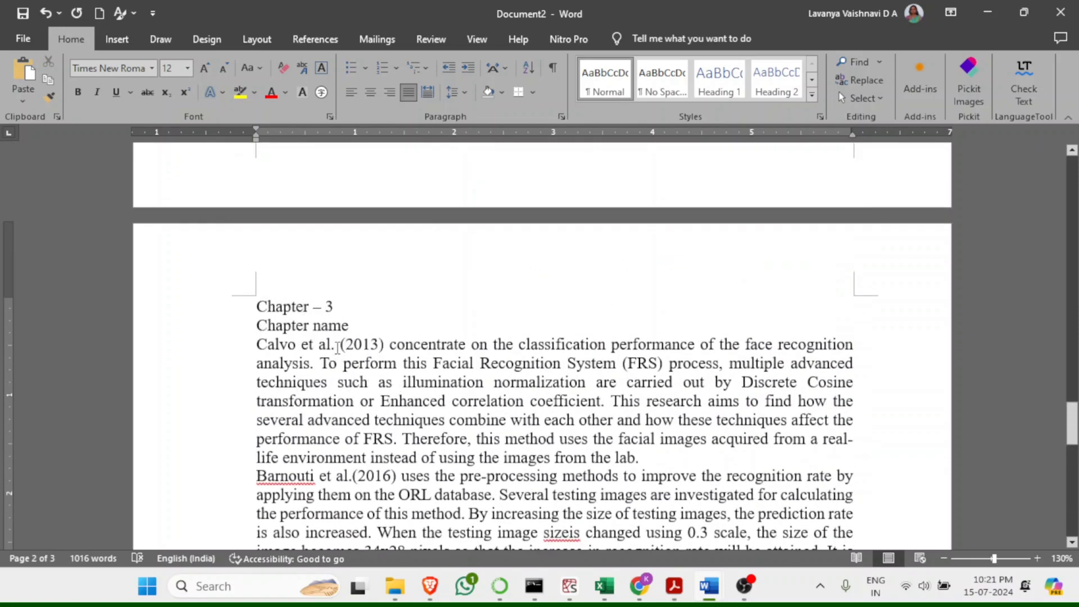
{"action": "key", "text": "ctrl+s"}
{"action": "left_click", "coordinate": [410, 378]}
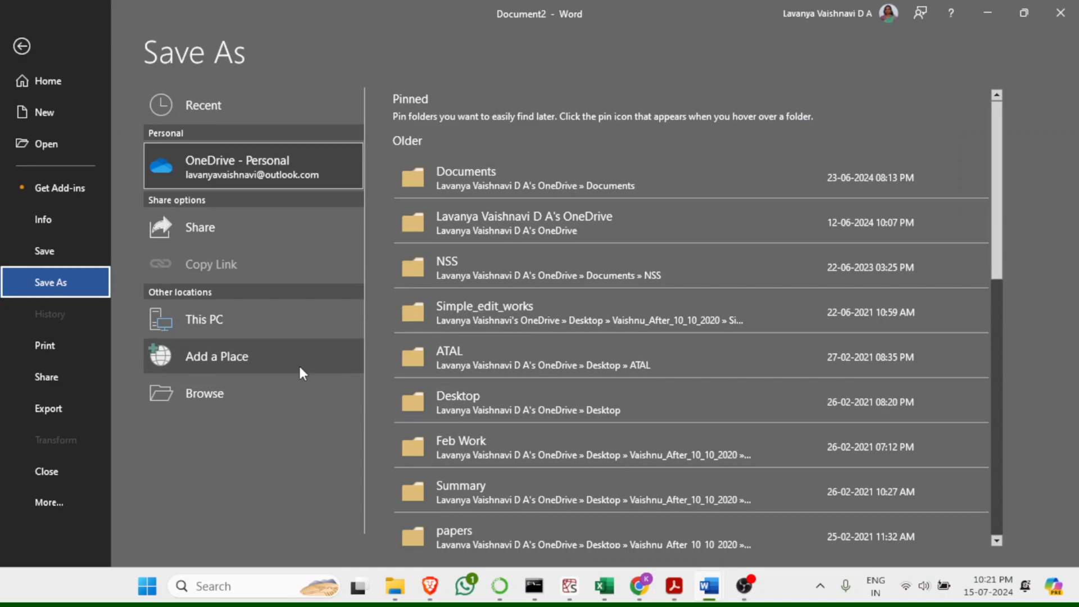
{"action": "key", "text": "Escape"}
- Select the whole document's text and open its detailed paragraph settings
{"action": "scroll", "coordinate": [456, 333], "scroll_direction": "up", "scroll_amount": 20}
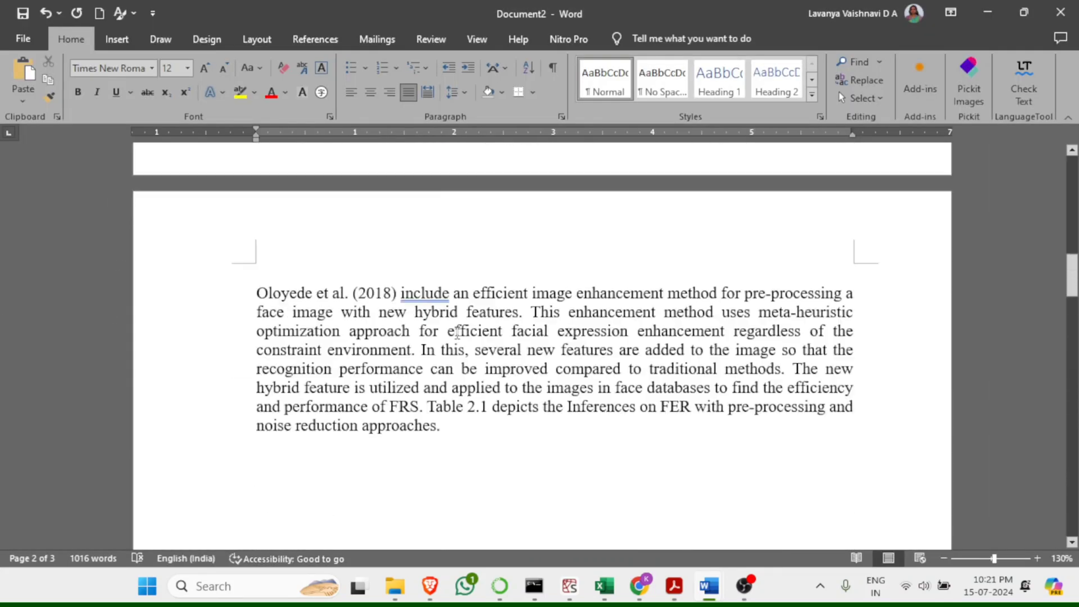
{"action": "scroll", "coordinate": [458, 332], "scroll_direction": "up", "scroll_amount": 1}
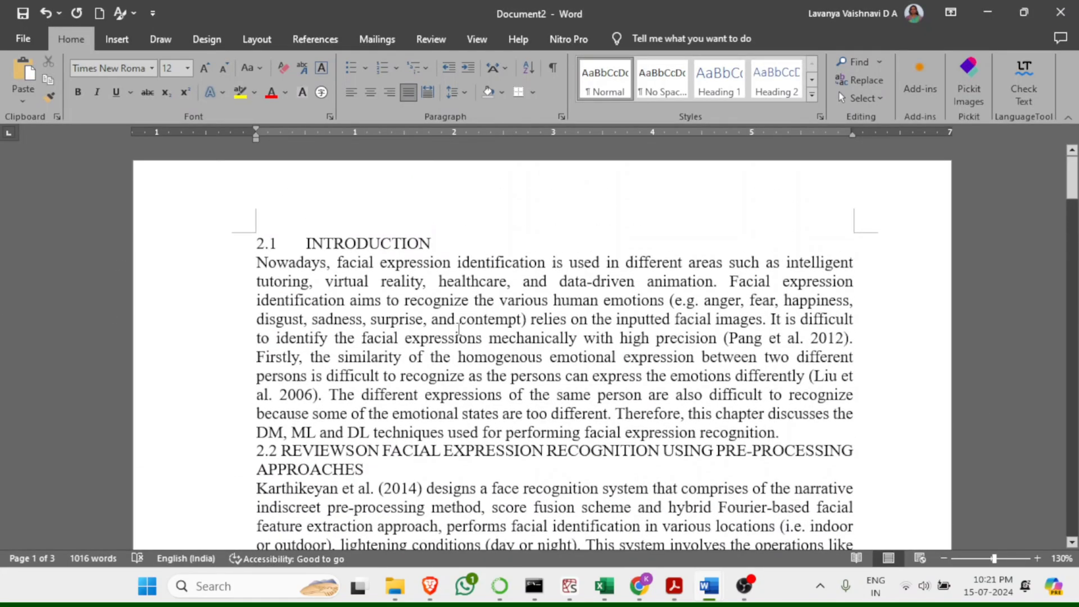
{"action": "key", "text": "ctrl+a"}
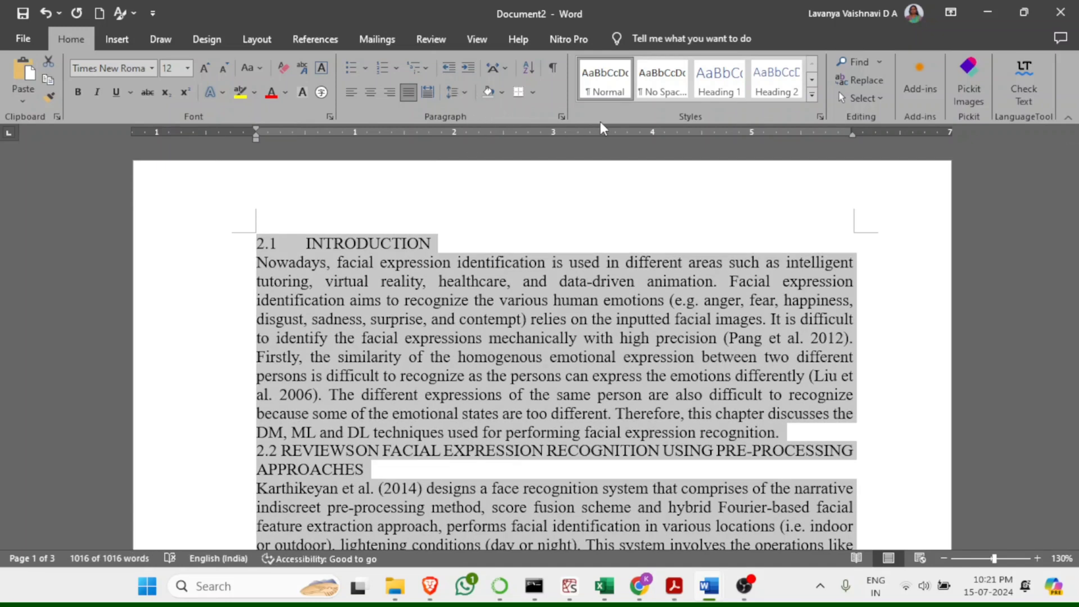
{"action": "left_click", "coordinate": [561, 117]}
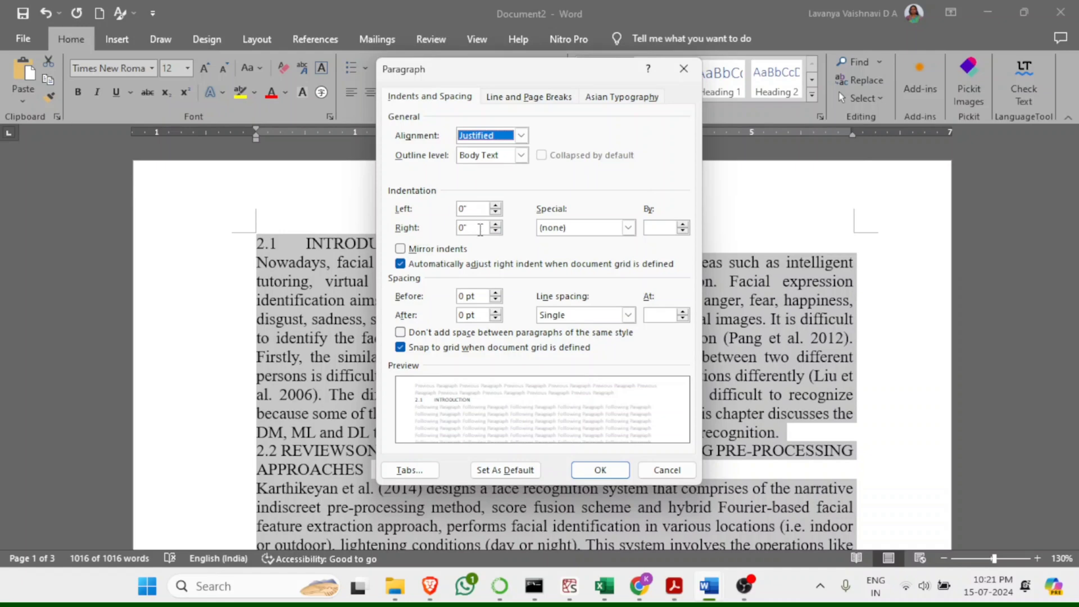
{"action": "left_click", "coordinate": [552, 227]}
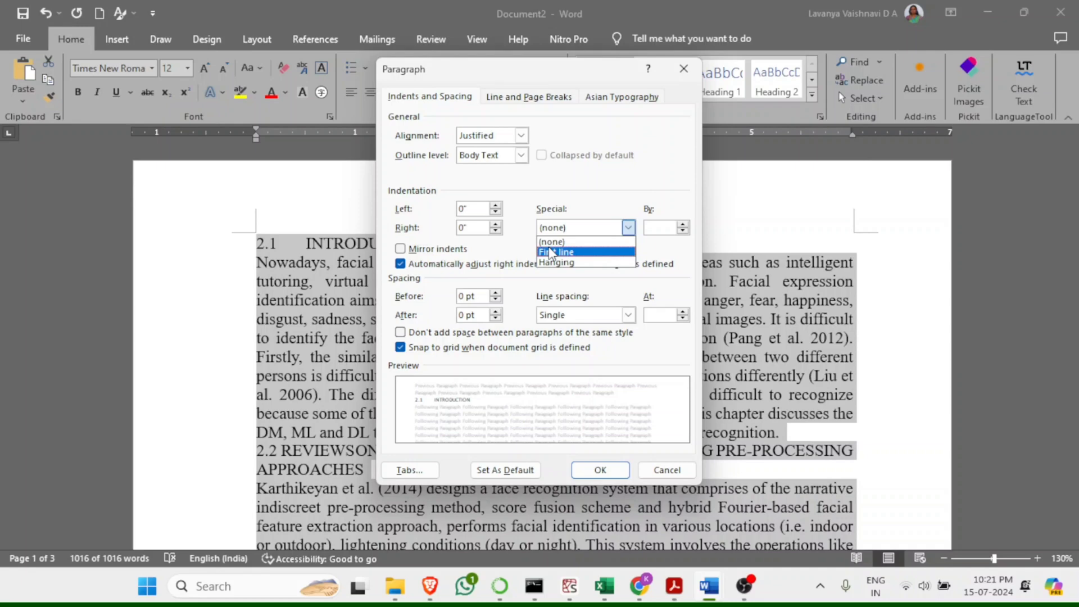
{"action": "left_click", "coordinate": [550, 251]}
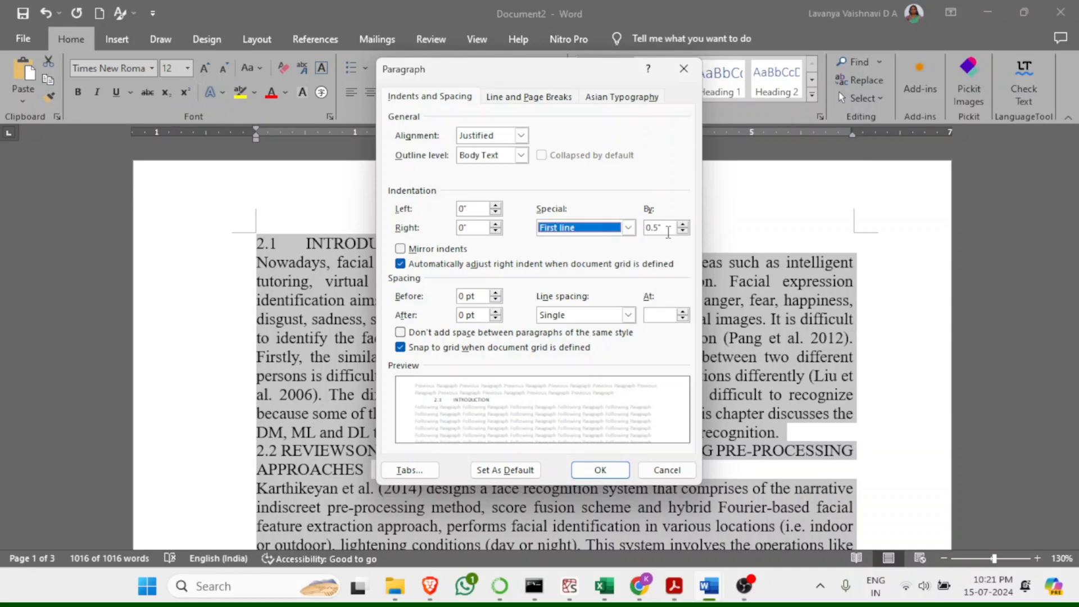
{"action": "left_click", "coordinate": [628, 228]}
{"action": "left_click", "coordinate": [586, 240]}
- Set the spacing before and after the paragraphs to 6 pt, with space still added between paragraphs of the same style
{"action": "left_click", "coordinate": [477, 298]}
{"action": "left_click_drag", "start_coordinate": [477, 299], "coordinate": [457, 297]}
{"action": "type", "text": "6"}
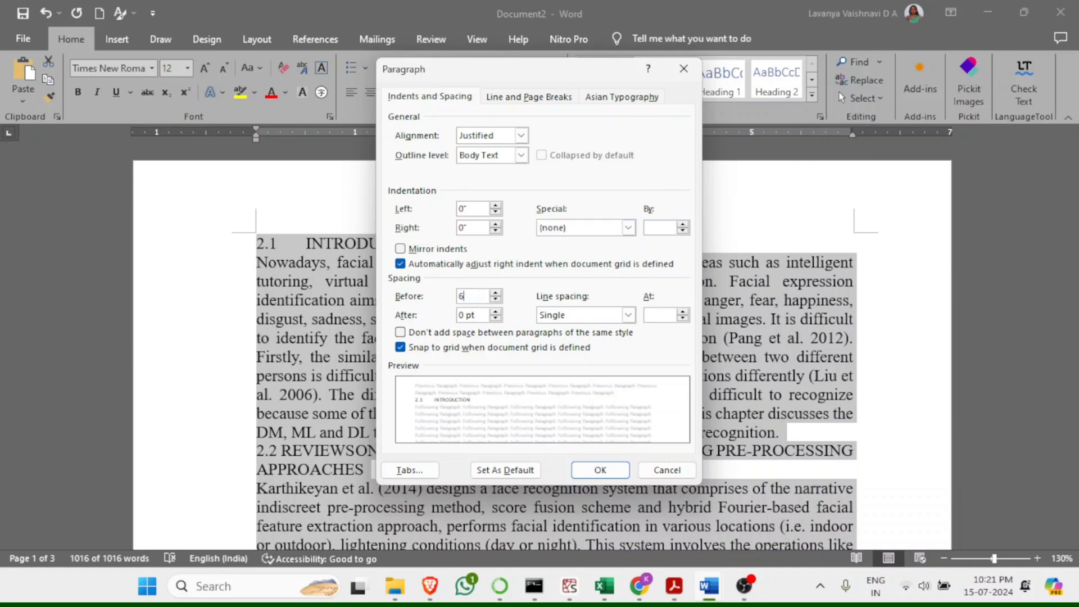
{"action": "key", "text": "Tab"}
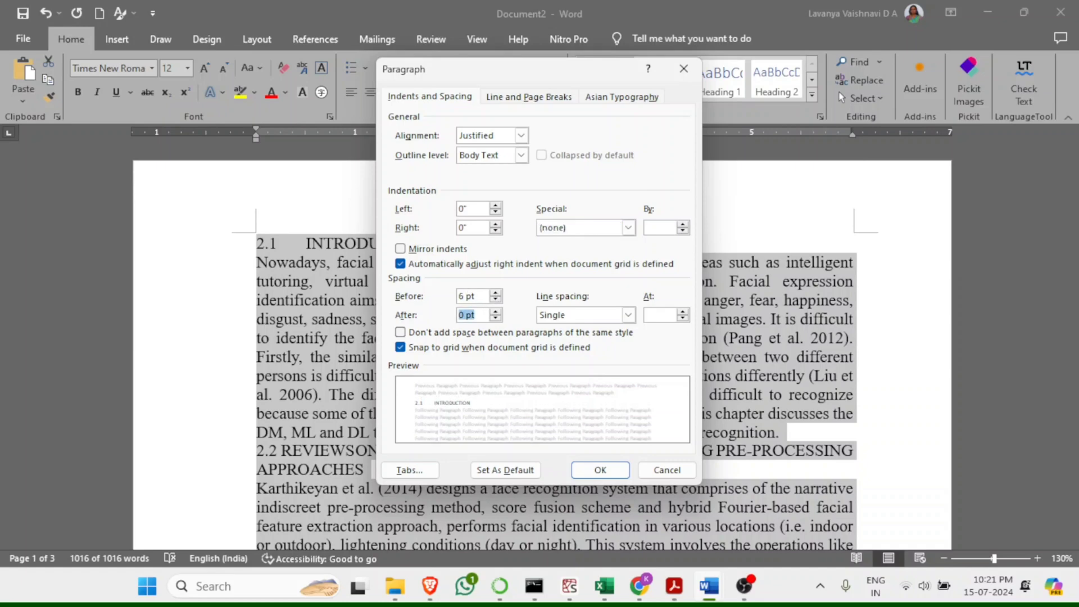
{"action": "type", "text": "9"}
{"action": "type", "text": "6"}
{"action": "type", "text": " pt"}
{"action": "left_click", "coordinate": [424, 333]}
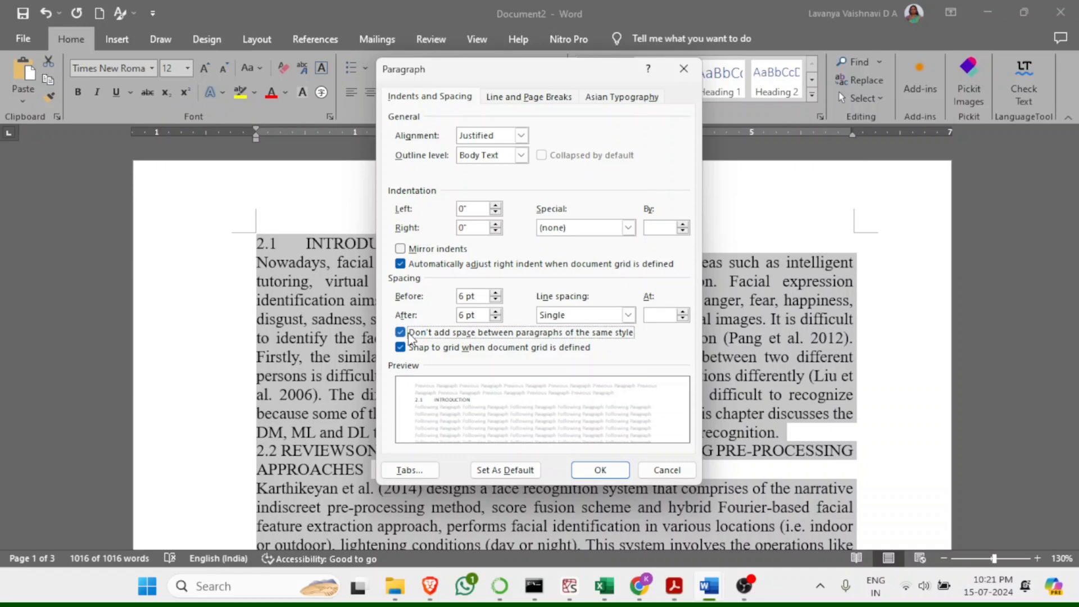
{"action": "left_click", "coordinate": [410, 336]}
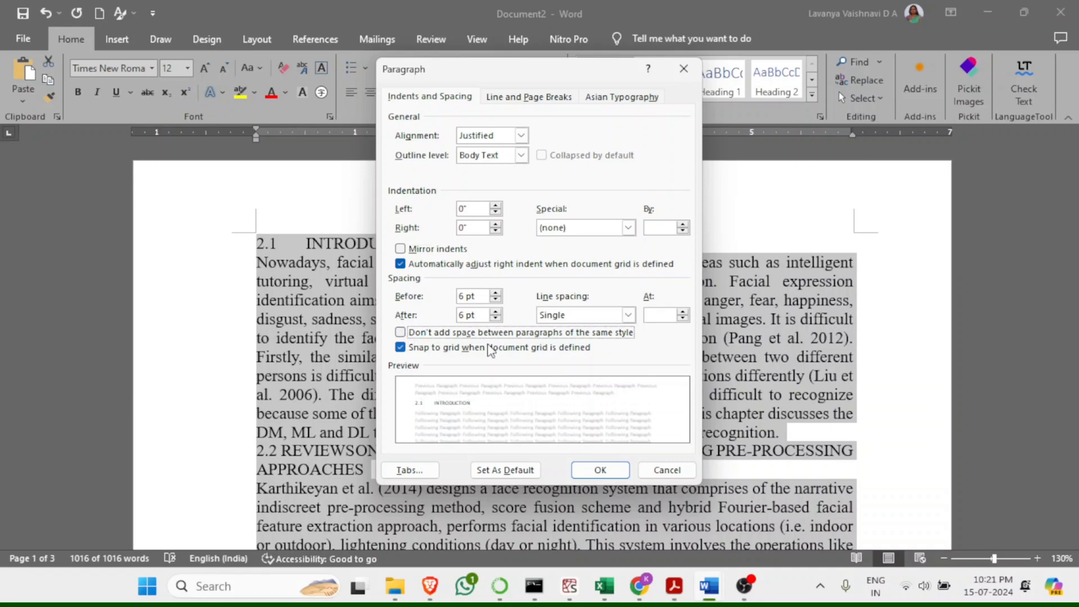
- Set the line spacing of the whole document to 1.5 lines and apply the paragraph settings
{"action": "left_click", "coordinate": [628, 315]}
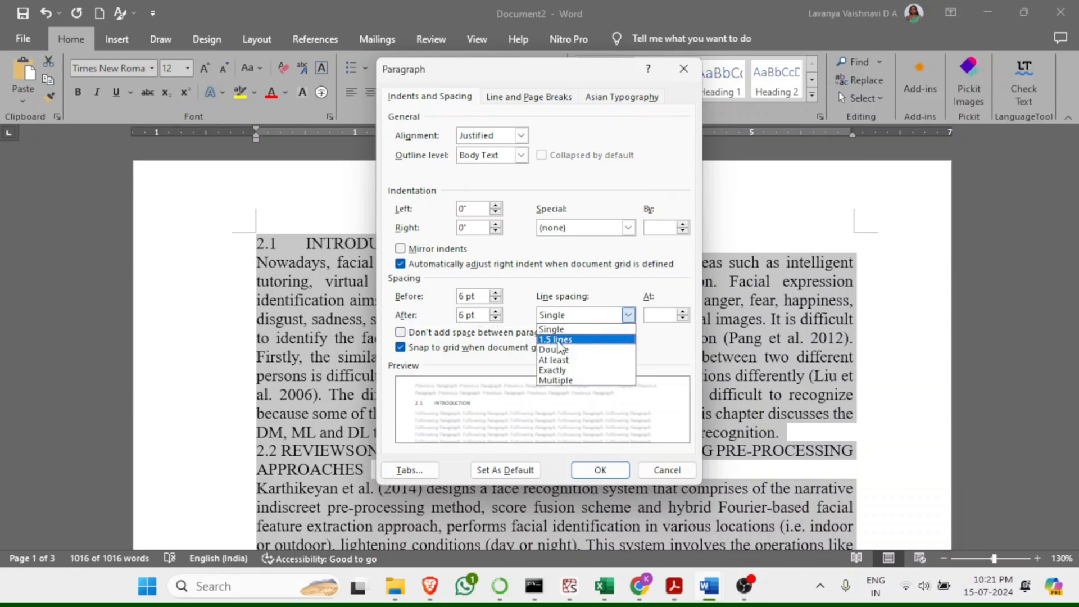
{"action": "left_click", "coordinate": [564, 340]}
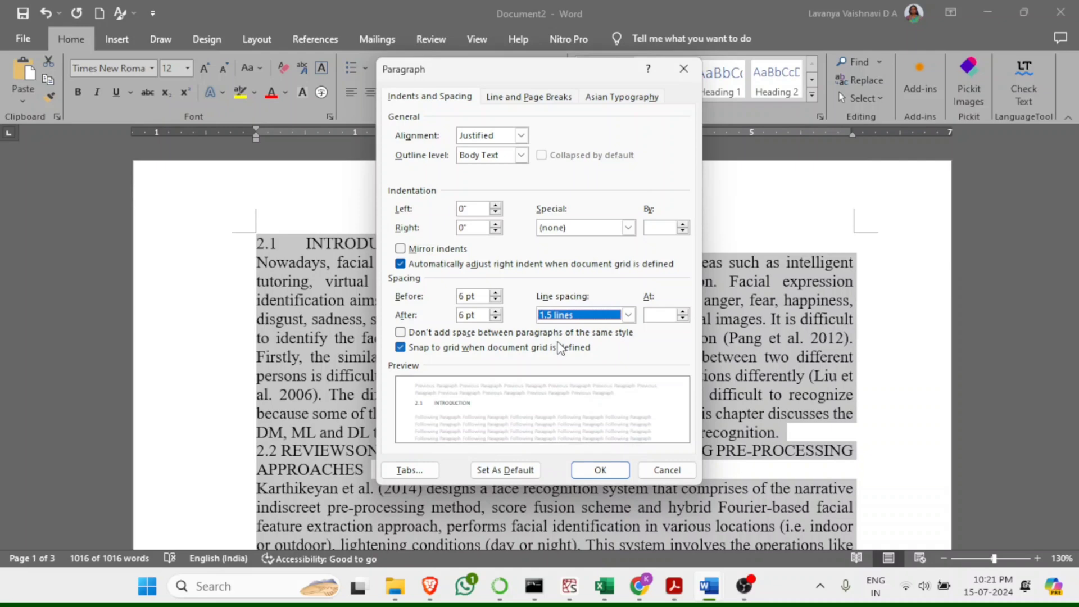
{"action": "left_click", "coordinate": [604, 470]}
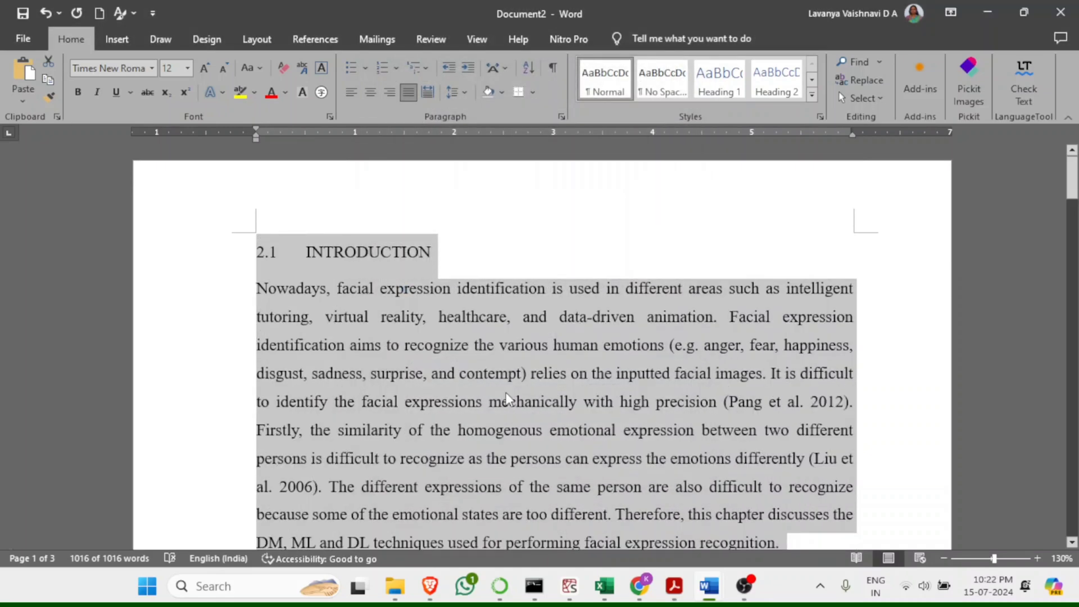
- Above the 2.1 heading, add the line "Chapter – 2" and below it a centred title line "Introduction"
{"action": "left_click", "coordinate": [256, 253]}
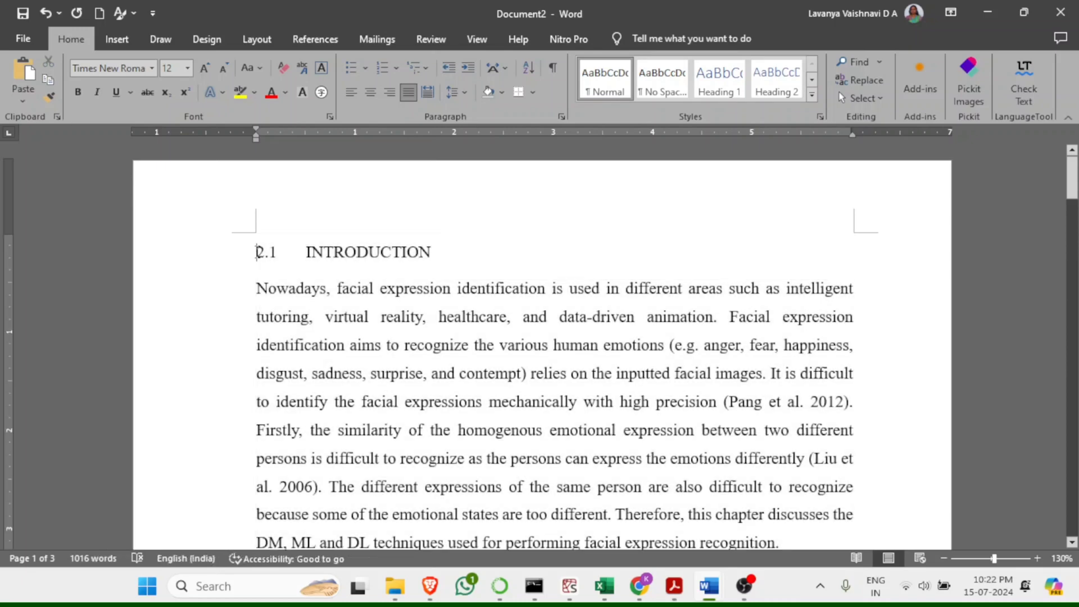
{"action": "key", "text": "Return"}
{"action": "key", "text": "Up"}
{"action": "type", "text": "c"}
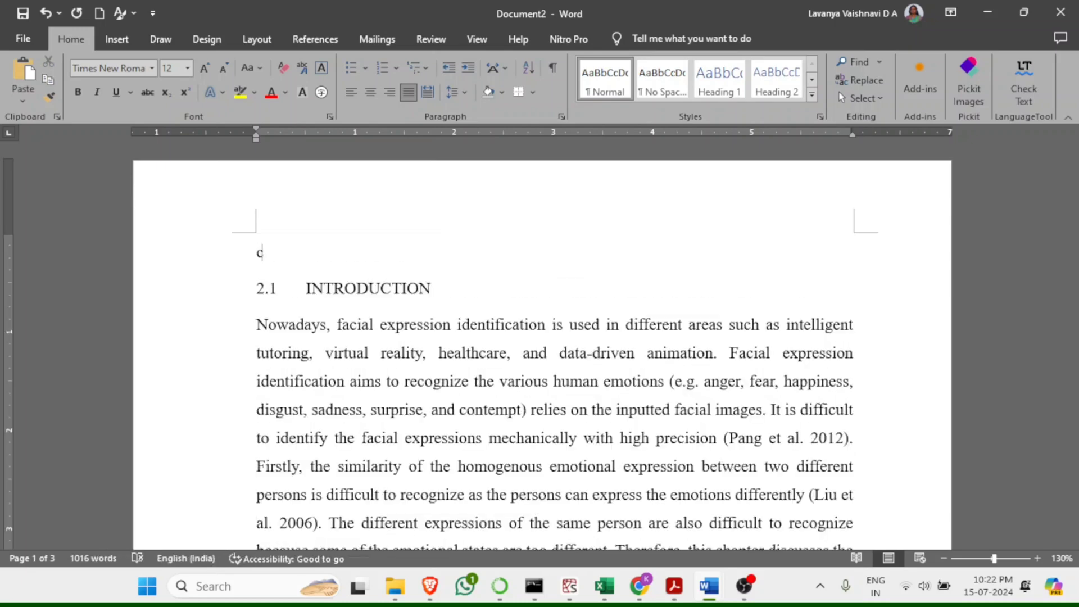
{"action": "type", "text": "hapter "}
{"action": "type", "text": "- 2"}
{"action": "key", "text": "Return"}
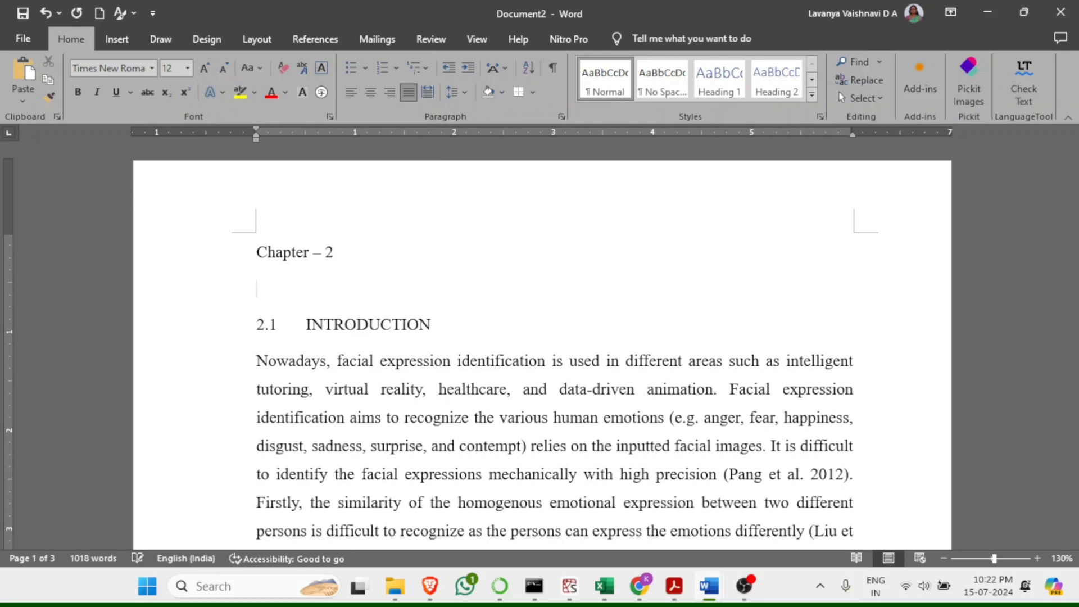
{"action": "type", "text": "Introductio"}
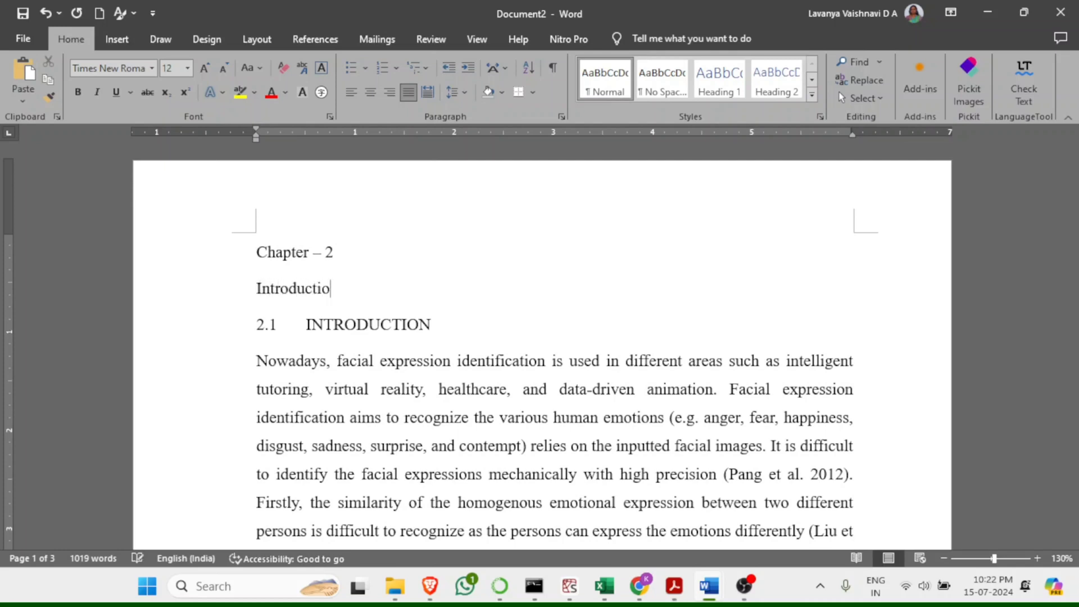
{"action": "type", "text": "n"}
{"action": "key", "text": "ctrl+e"}
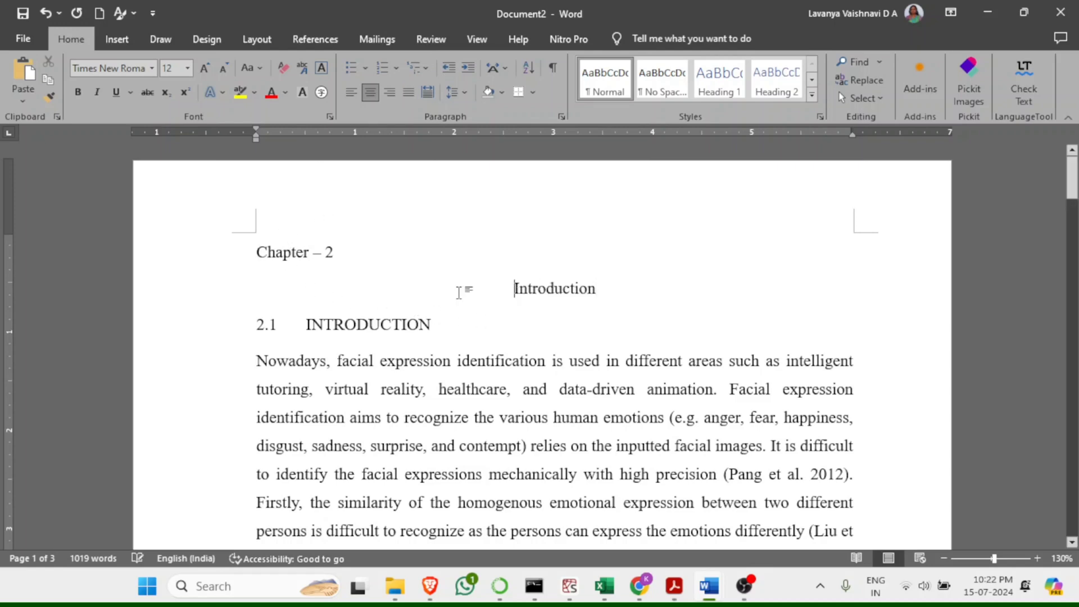
- Try right, left and centre alignment on the "Introduction" title and leave it centred
{"action": "left_click", "coordinate": [303, 251]}
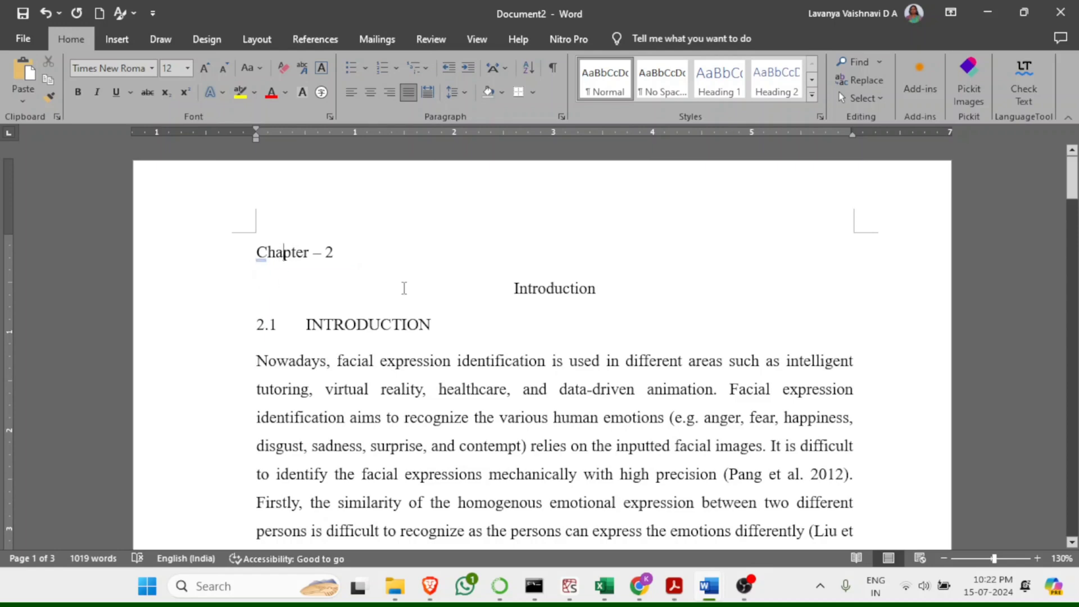
{"action": "left_click", "coordinate": [546, 287]}
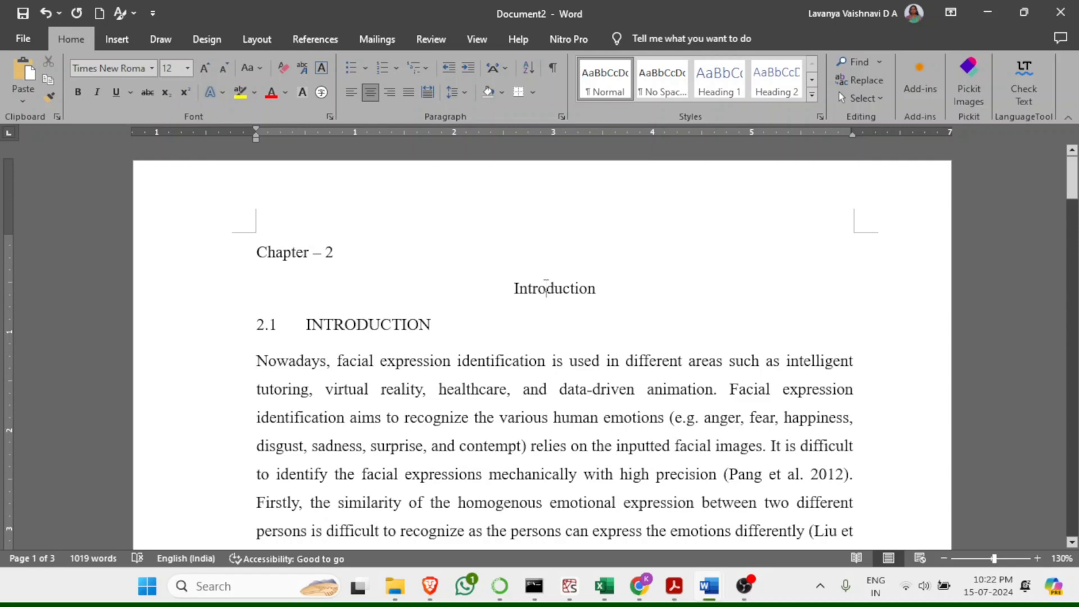
{"action": "key", "text": "ctrl+r"}
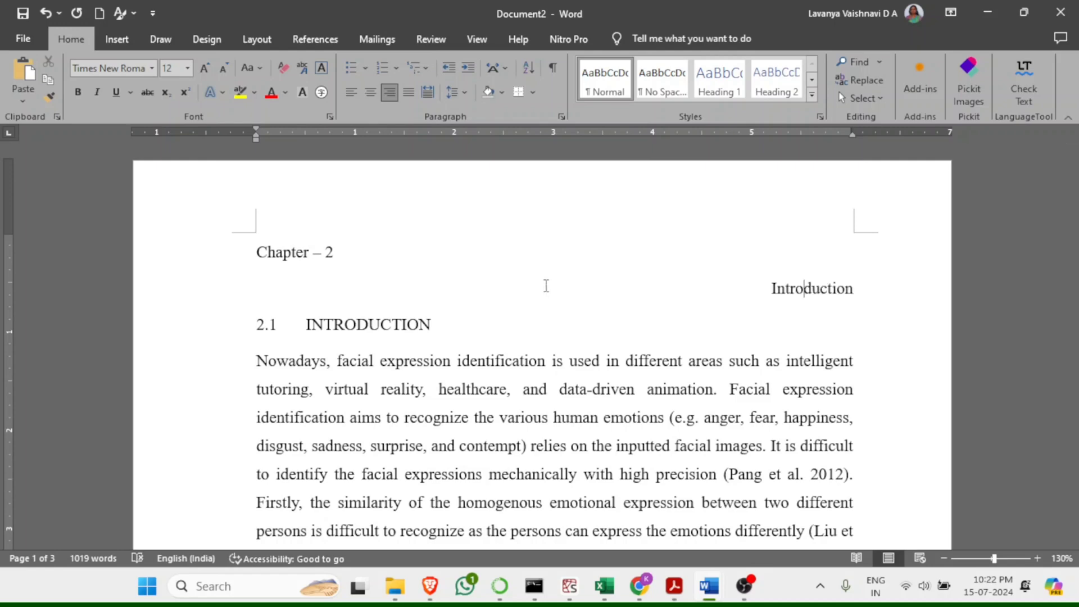
{"action": "left_click", "coordinate": [352, 96]}
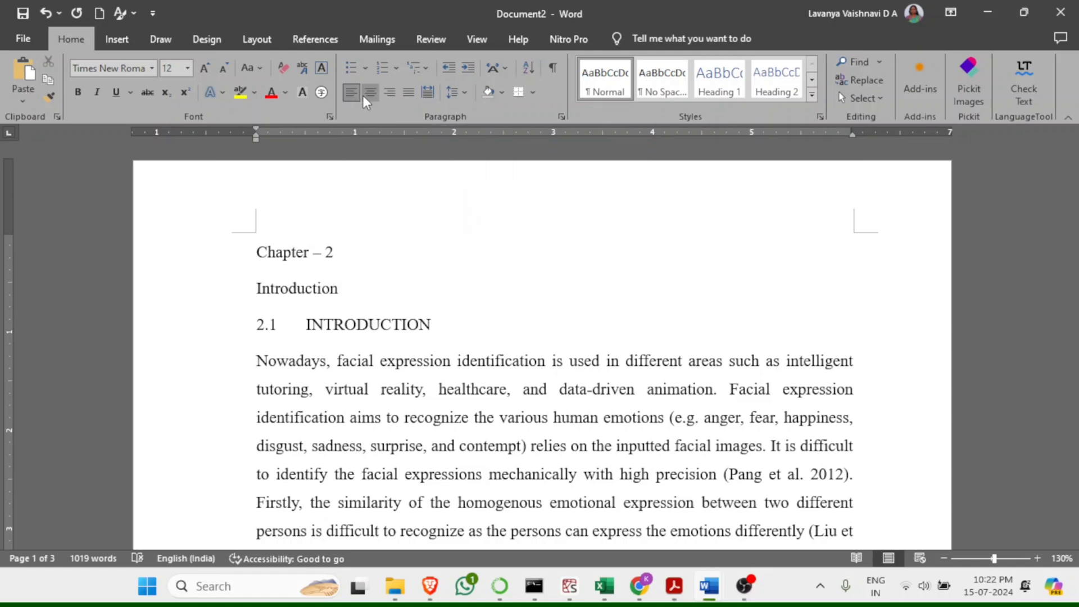
{"action": "left_click", "coordinate": [369, 93]}
{"action": "left_click", "coordinate": [390, 95]}
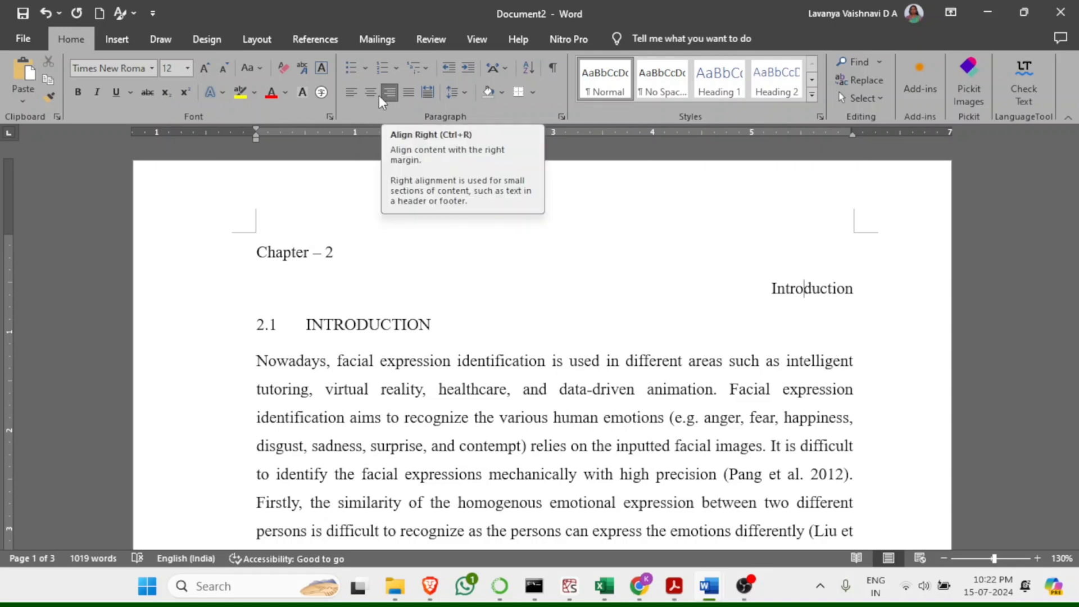
{"action": "left_click", "coordinate": [372, 93]}
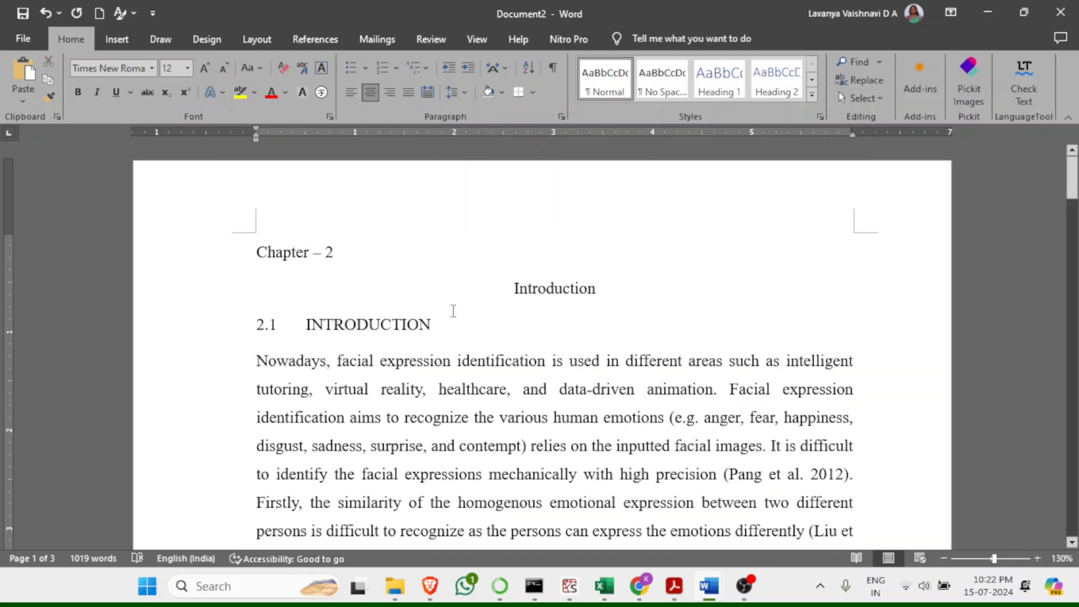
- Remove the wide tab gap between "2.1" and "INTRODUCTION" in the section heading
{"action": "left_click", "coordinate": [306, 324]}
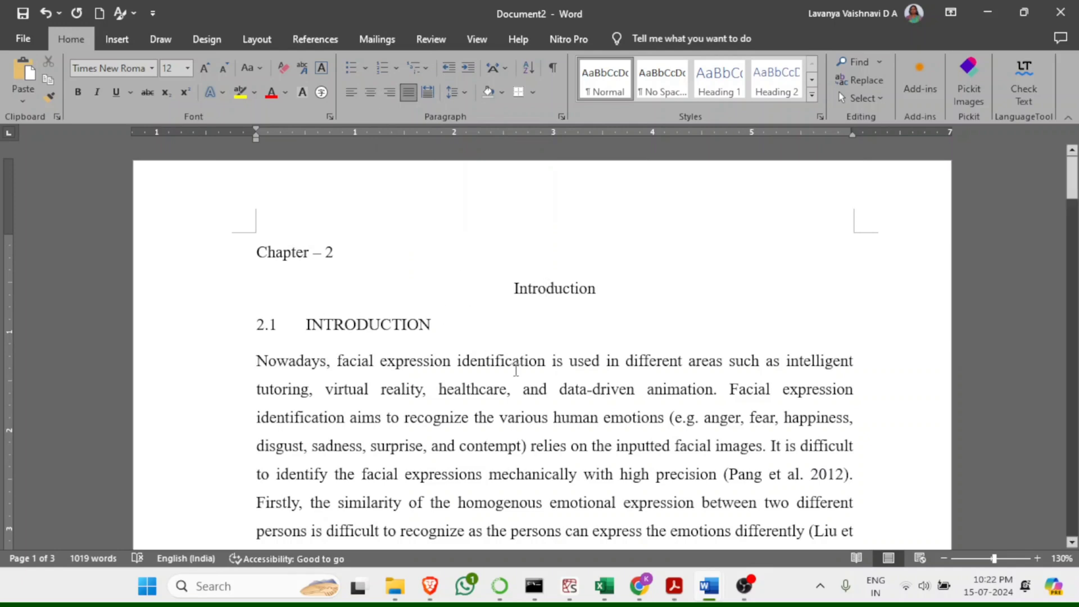
{"action": "key", "text": "BackSpace"}
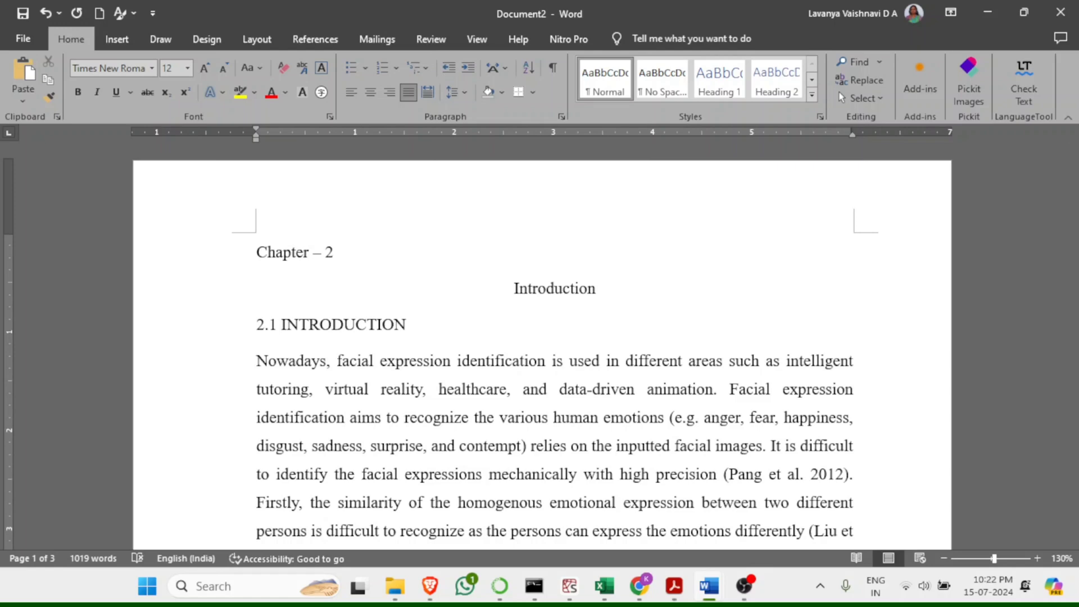
{"action": "left_click_drag", "start_coordinate": [429, 324], "coordinate": [239, 248]}
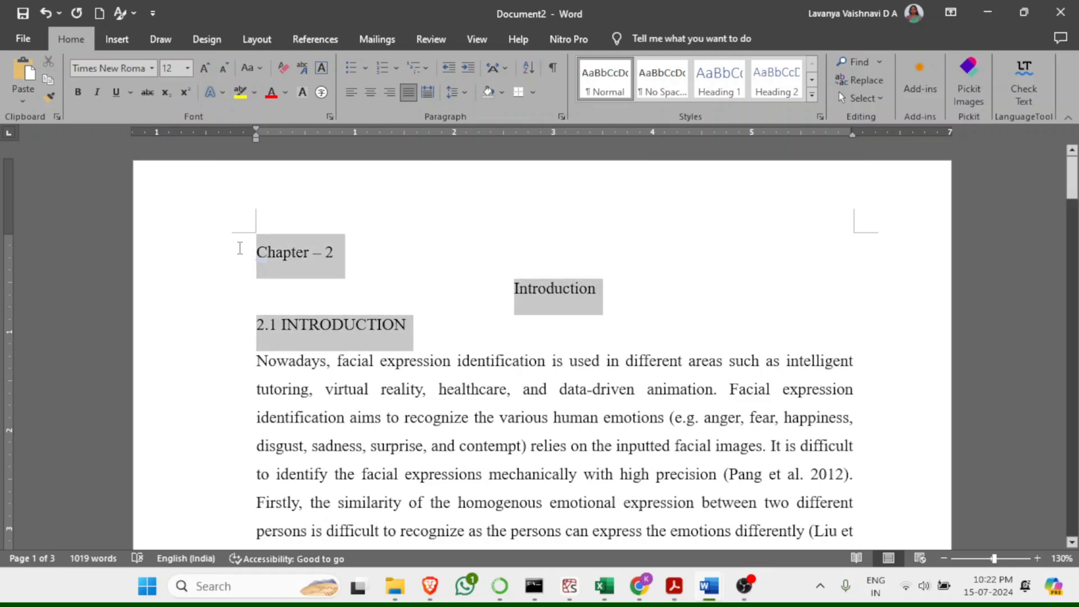
{"action": "left_click", "coordinate": [442, 271]}
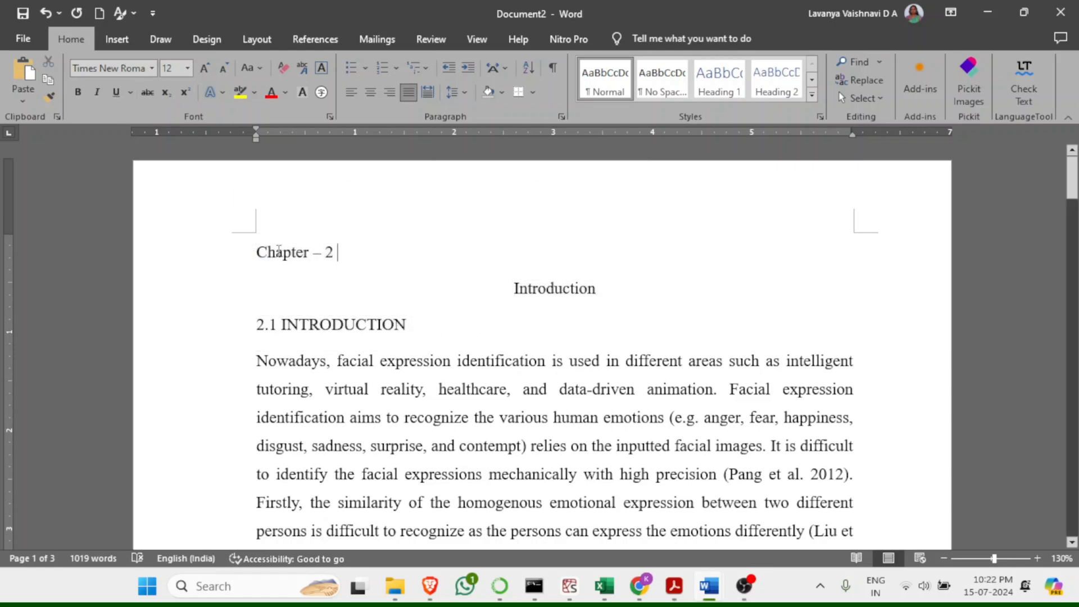
- Format the "Chapter – 2" line as 16 pt bold
{"action": "left_click", "coordinate": [212, 264]}
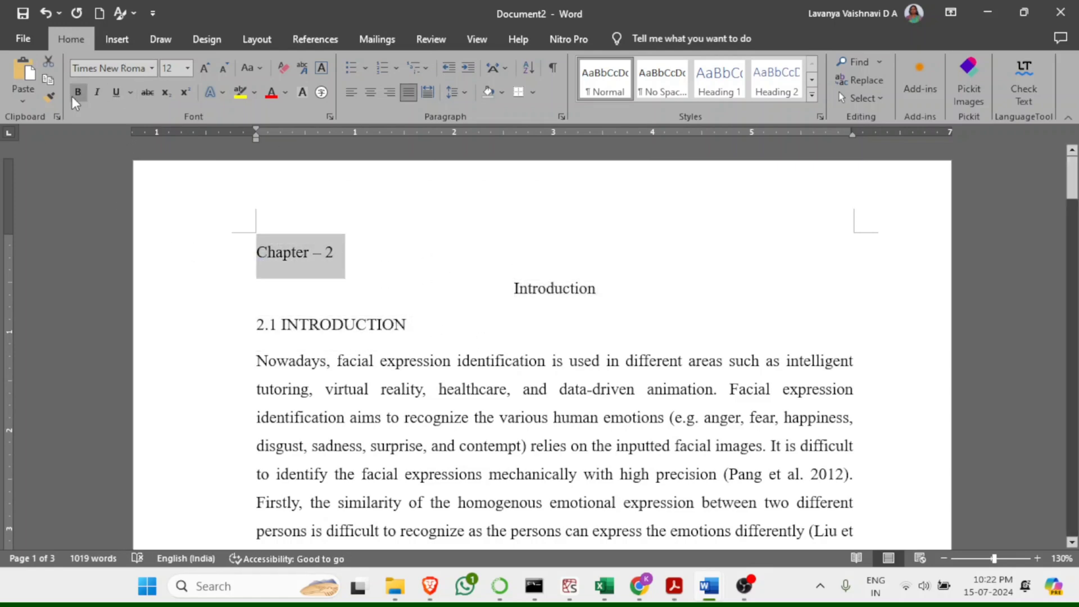
{"action": "left_click", "coordinate": [179, 68]}
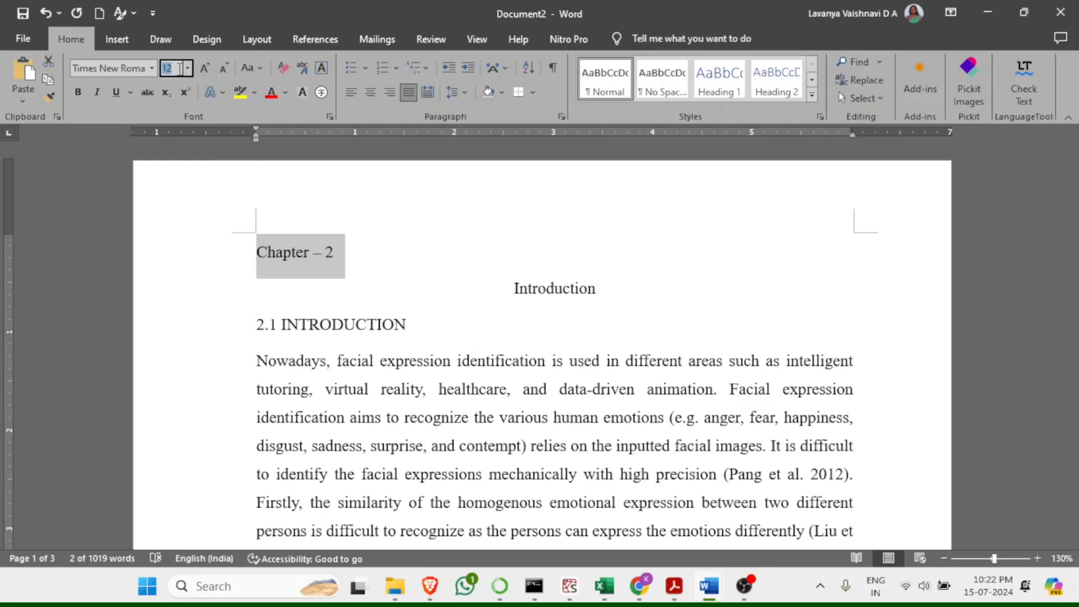
{"action": "type", "text": "16"}
{"action": "left_click", "coordinate": [77, 91]}
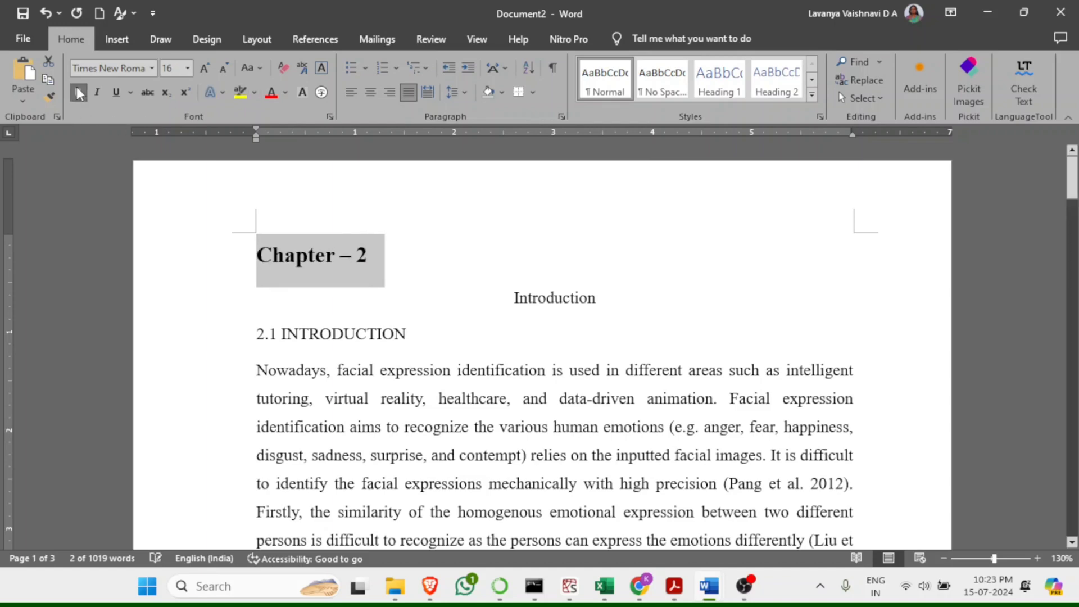
- Format the centred "Introduction" chapter title as 18 pt bold
{"action": "left_click", "coordinate": [208, 304]}
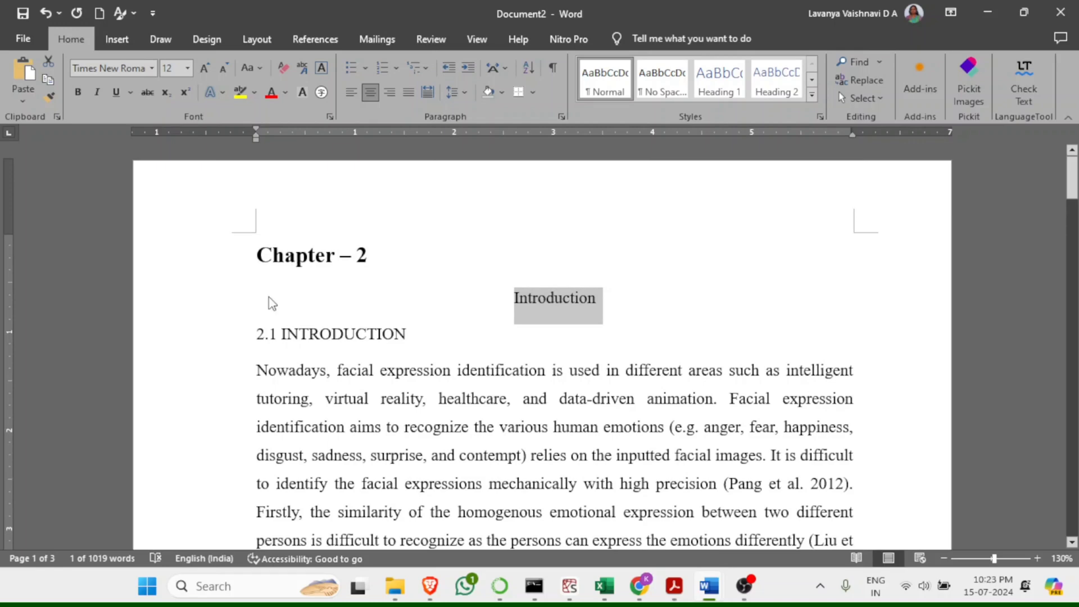
{"action": "left_click", "coordinate": [177, 72]}
{"action": "type", "text": "18"}
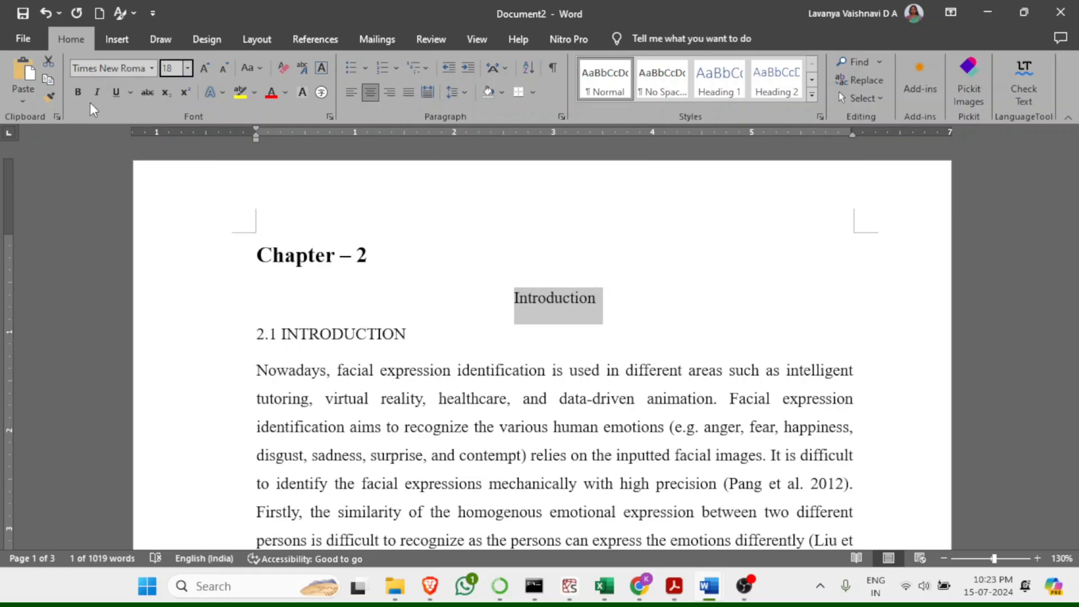
{"action": "key", "text": "Return"}
- Format the section heading "2.1 INTRODUCTION" as 14 pt bold
{"action": "left_click", "coordinate": [219, 354]}
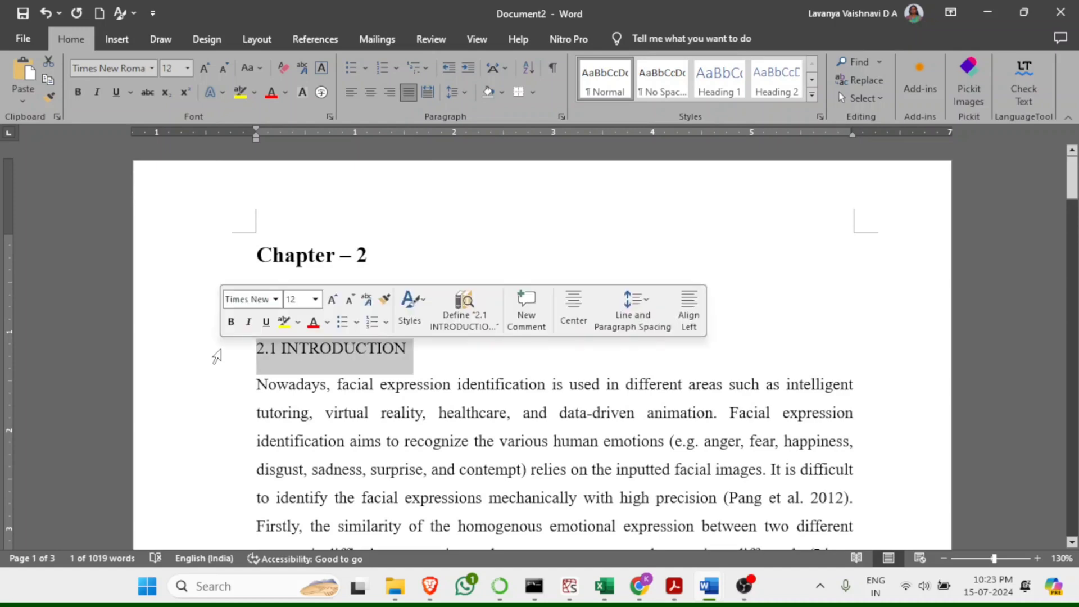
{"action": "left_click", "coordinate": [281, 349]}
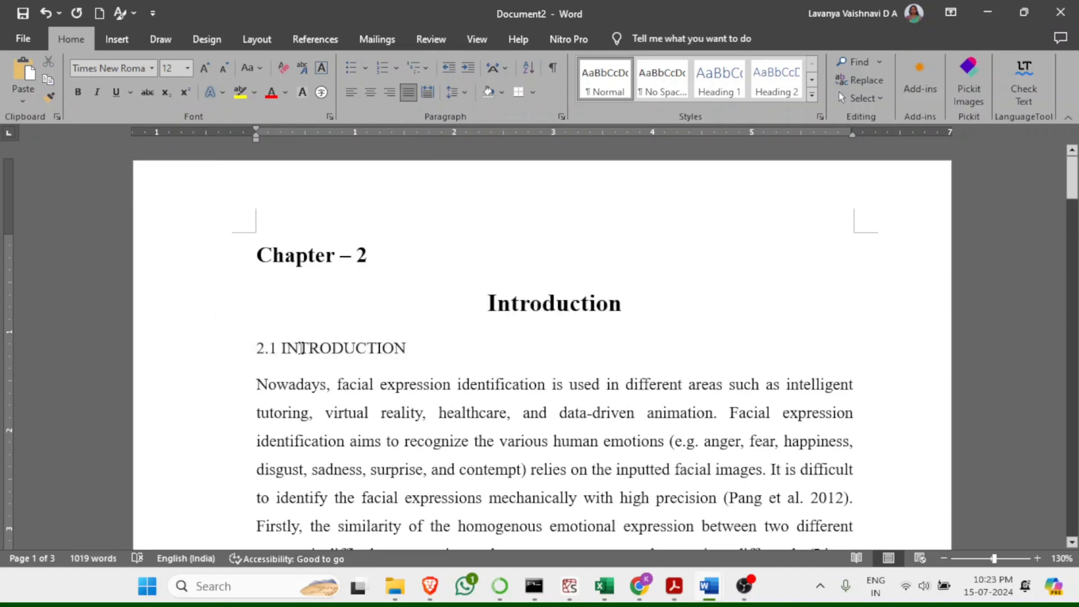
{"action": "left_click", "coordinate": [206, 349]}
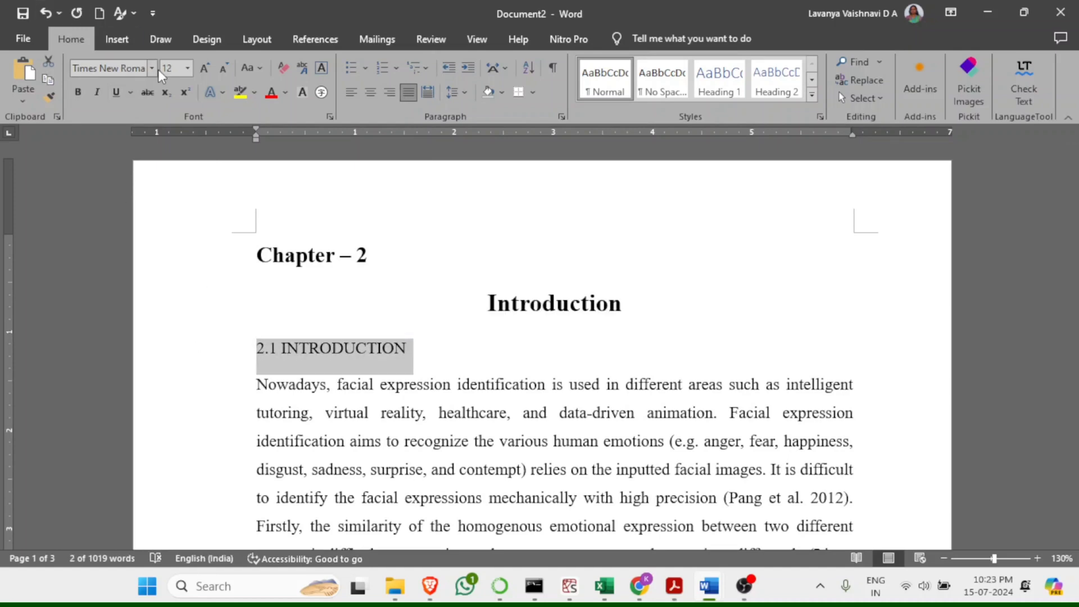
{"action": "left_click", "coordinate": [178, 68]}
{"action": "type", "text": "14"}
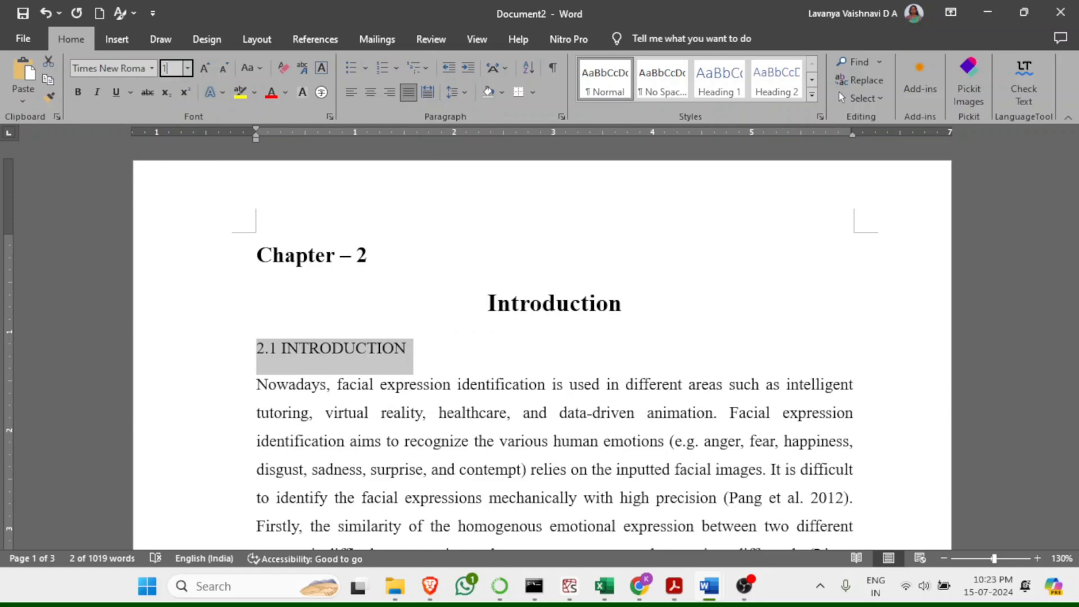
{"action": "left_click", "coordinate": [78, 92]}
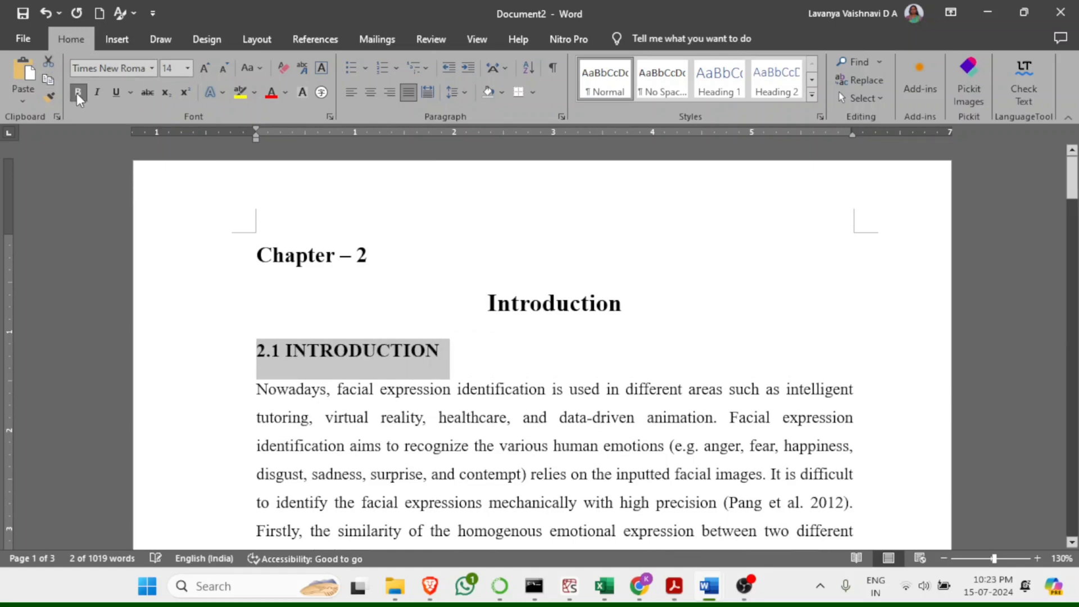
- Select the "Introduction" title and examine the letter-case options available for it
{"action": "left_click", "coordinate": [489, 304]}
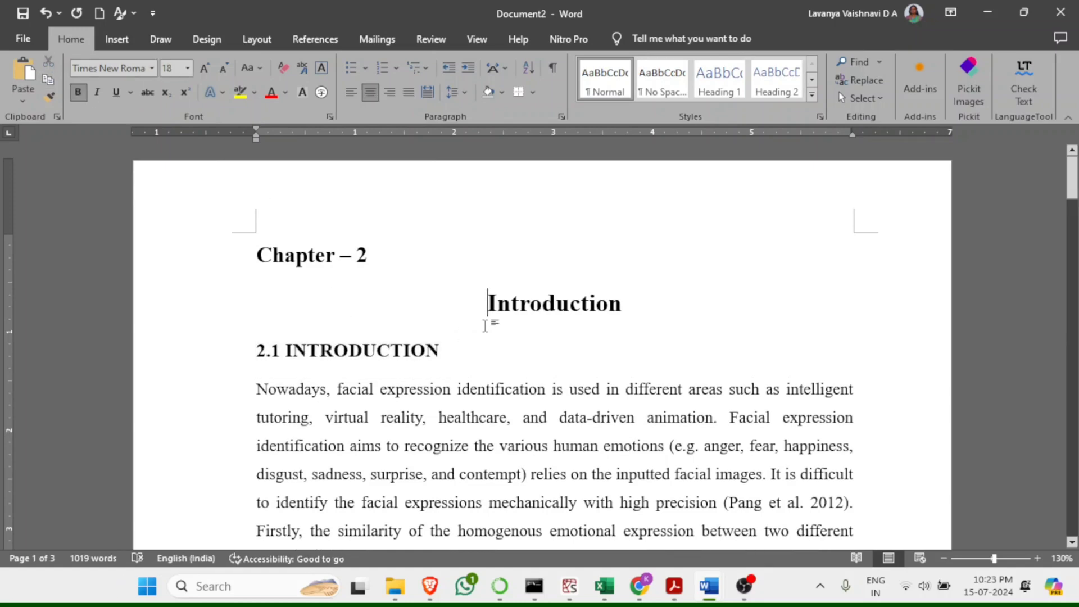
{"action": "left_click_drag", "start_coordinate": [511, 306], "coordinate": [589, 288]}
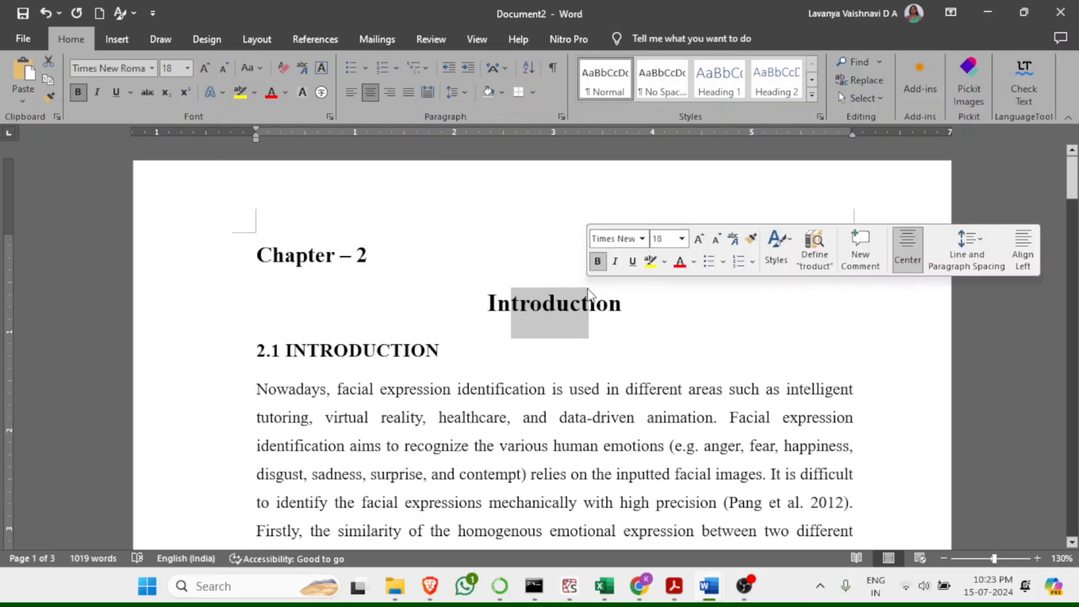
{"action": "left_click", "coordinate": [488, 304]}
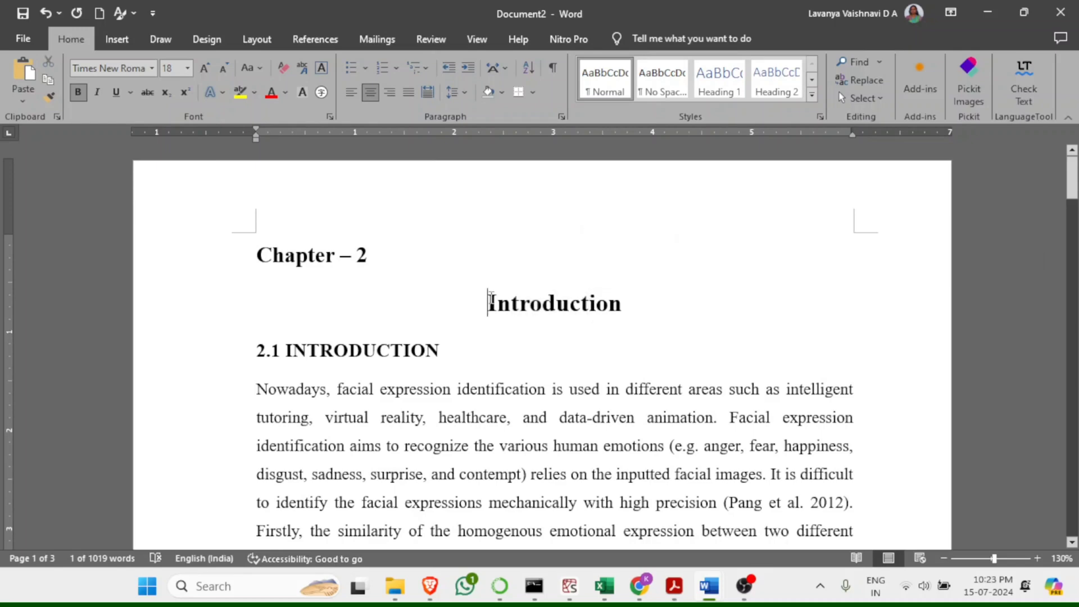
{"action": "left_click_drag", "start_coordinate": [634, 306], "coordinate": [488, 303]}
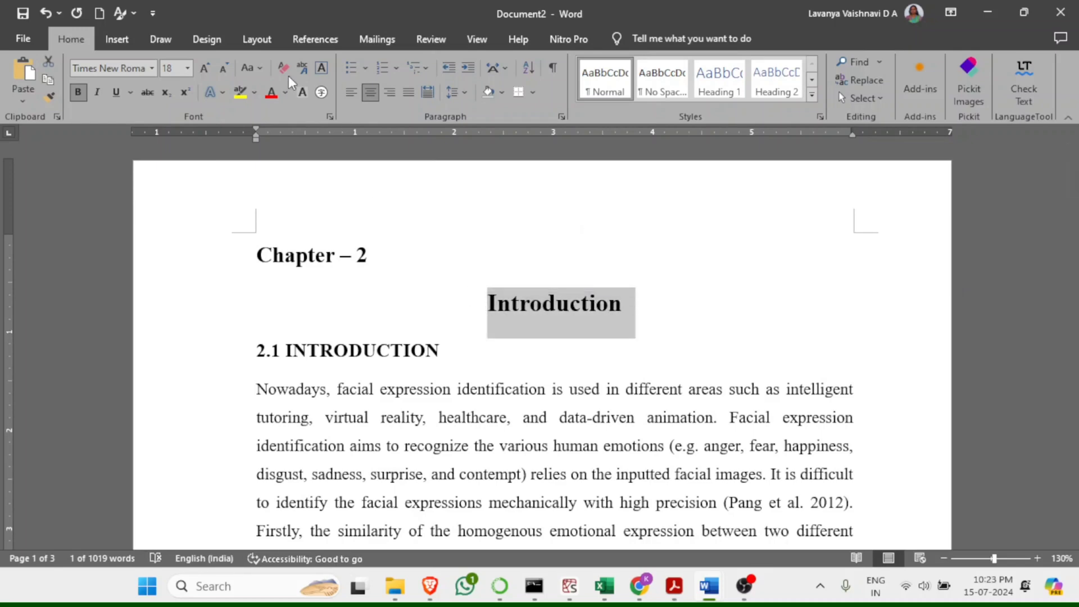
{"action": "left_click", "coordinate": [265, 67]}
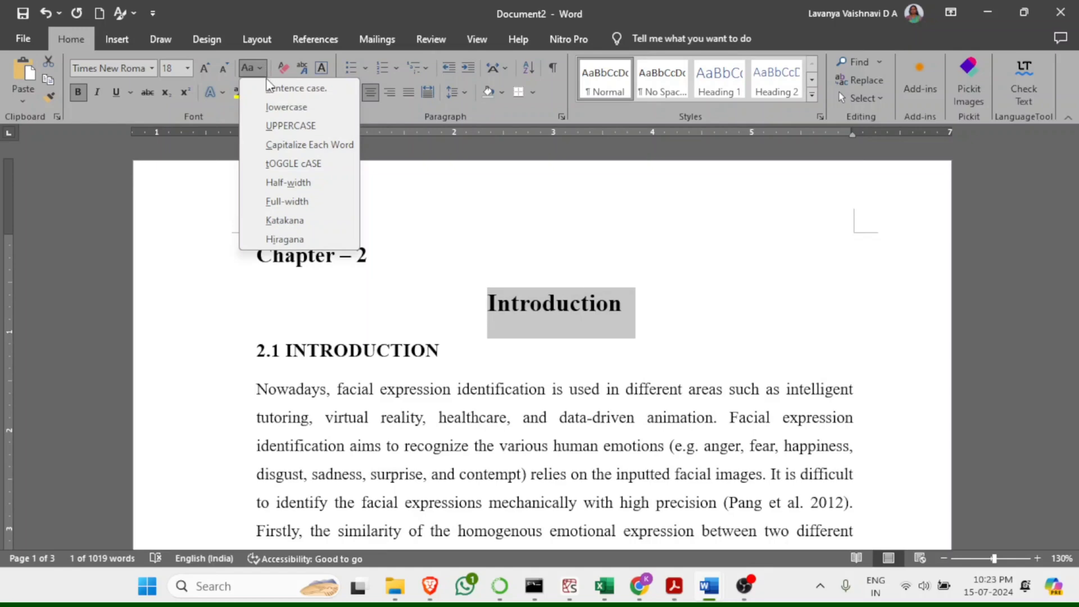
{"action": "left_click", "coordinate": [349, 332]}
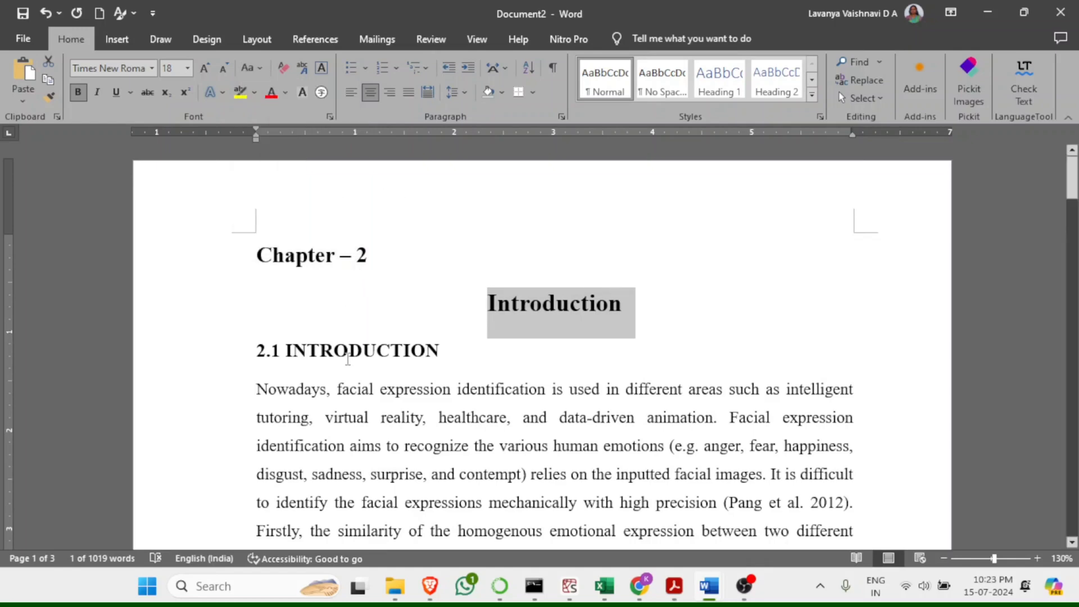
{"action": "left_click", "coordinate": [348, 354]}
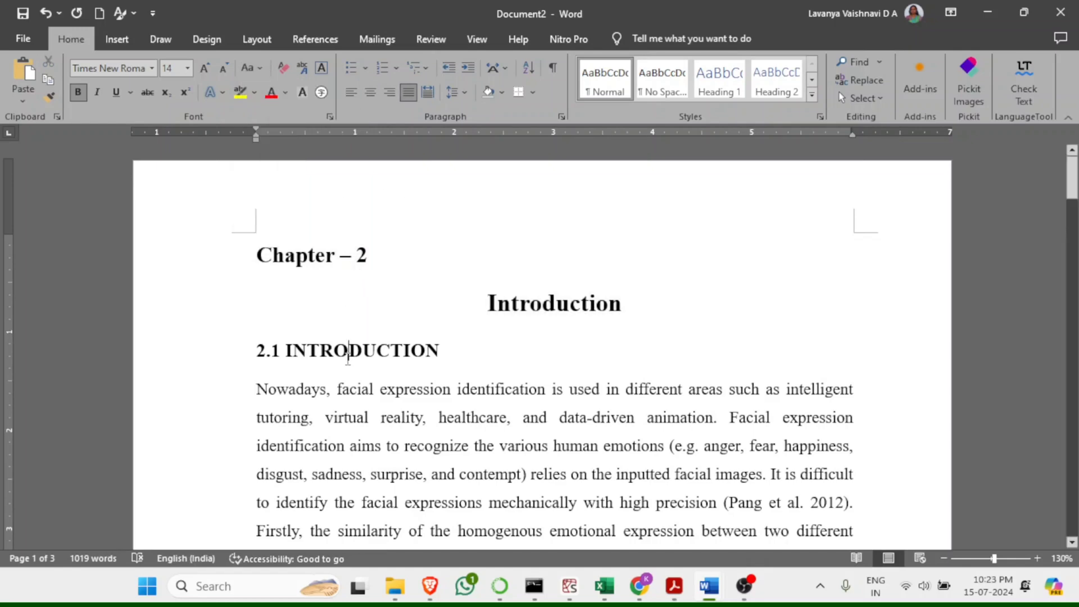
- Change the letter case of the section 2.1 heading word so that it reads "Introduction"
{"action": "left_click", "coordinate": [261, 67]}
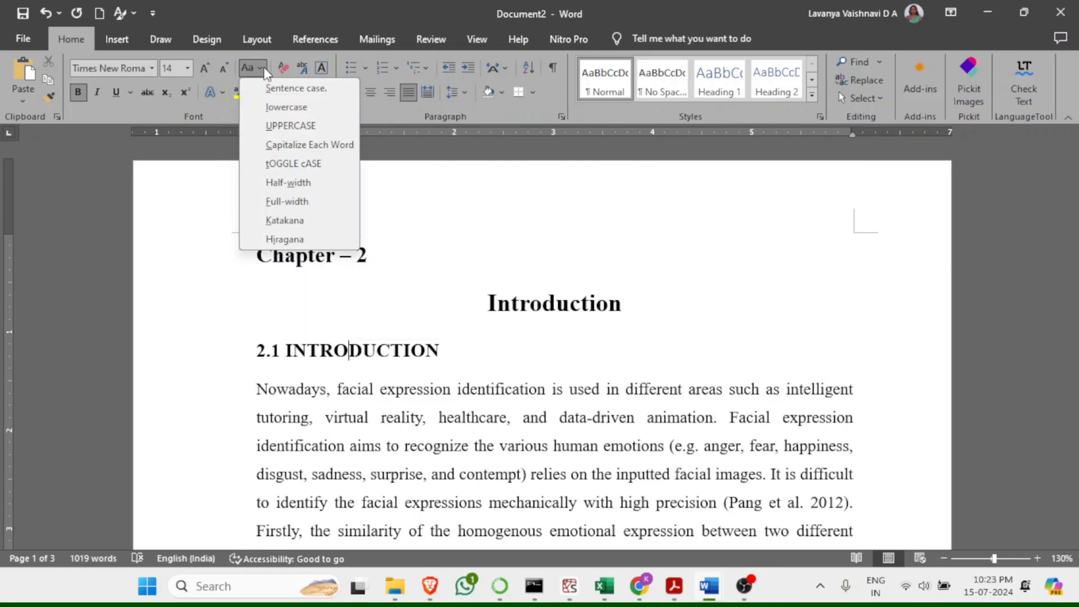
{"action": "left_click", "coordinate": [261, 64]}
{"action": "left_click", "coordinate": [261, 64]}
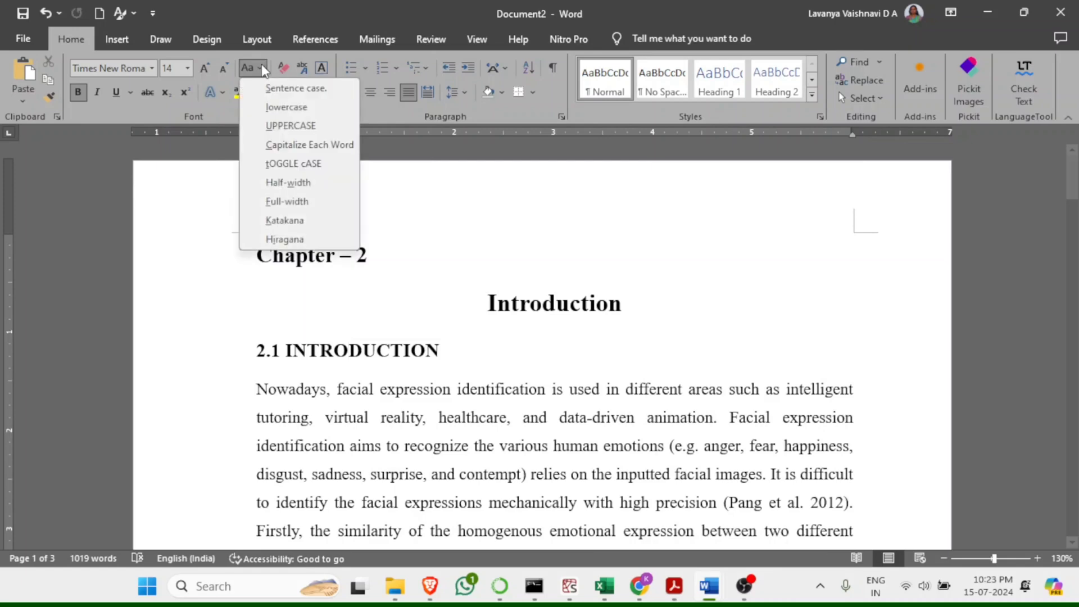
{"action": "left_click", "coordinate": [267, 95]}
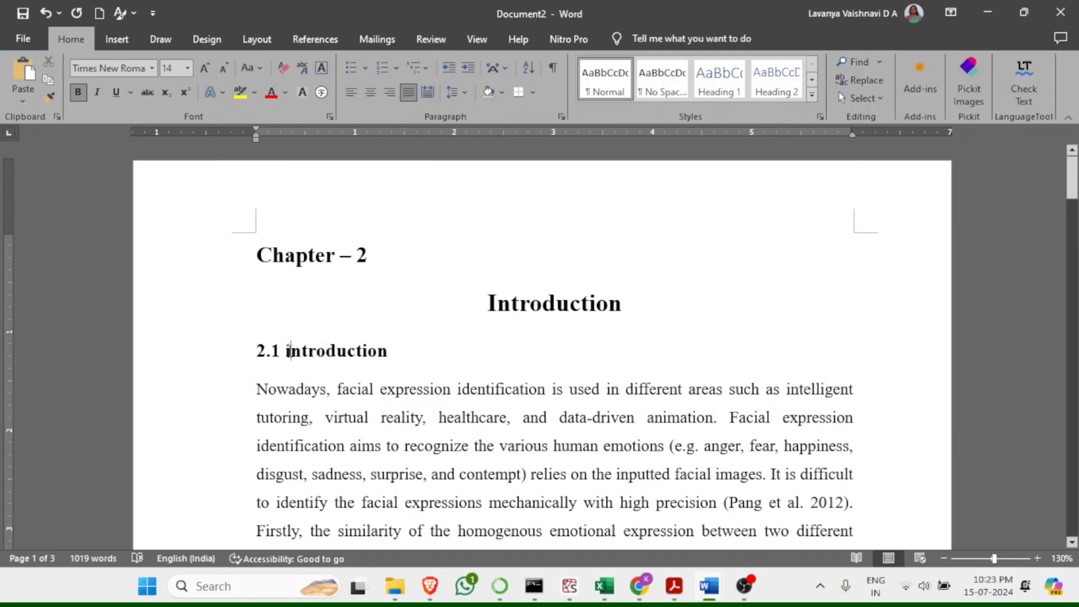
{"action": "left_click_drag", "start_coordinate": [290, 350], "coordinate": [388, 351]}
{"action": "left_click", "coordinate": [335, 352]}
{"action": "left_click_drag", "start_coordinate": [286, 352], "coordinate": [400, 353]}
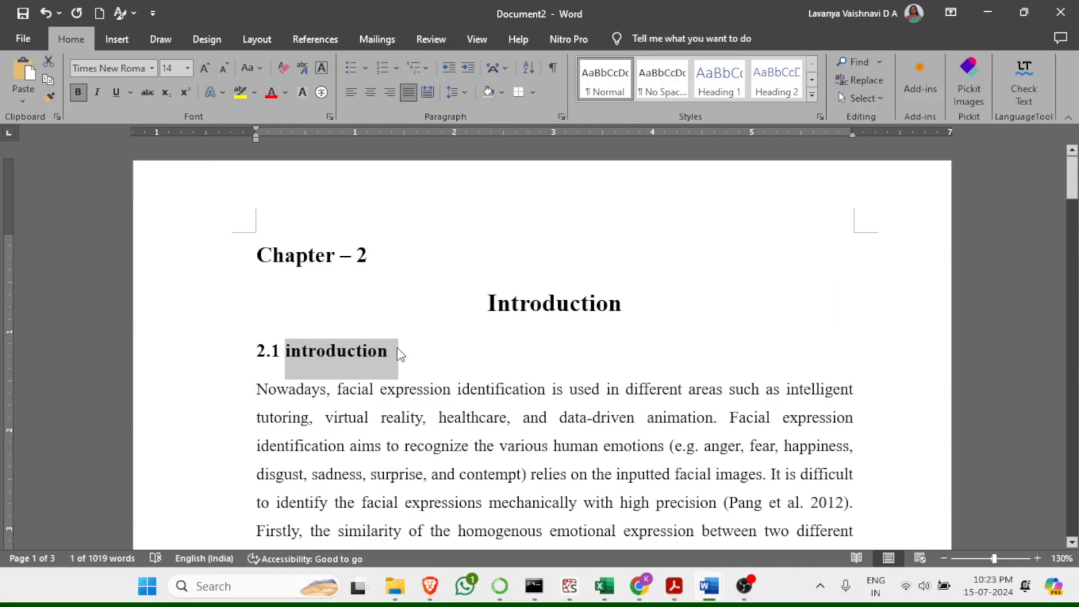
{"action": "key", "text": "shift+F3"}
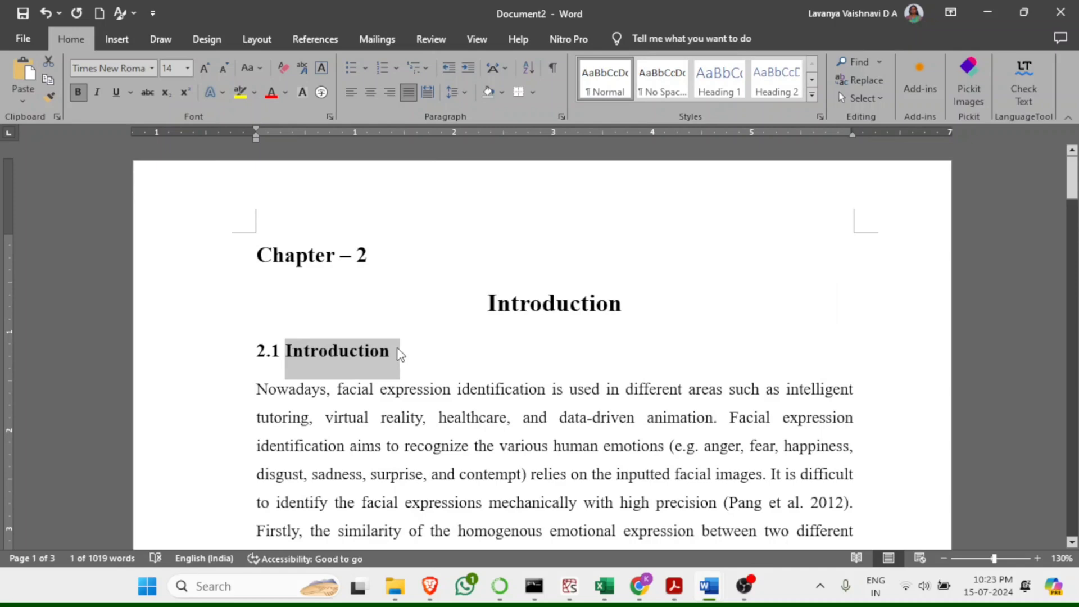
{"action": "left_click", "coordinate": [403, 353]}
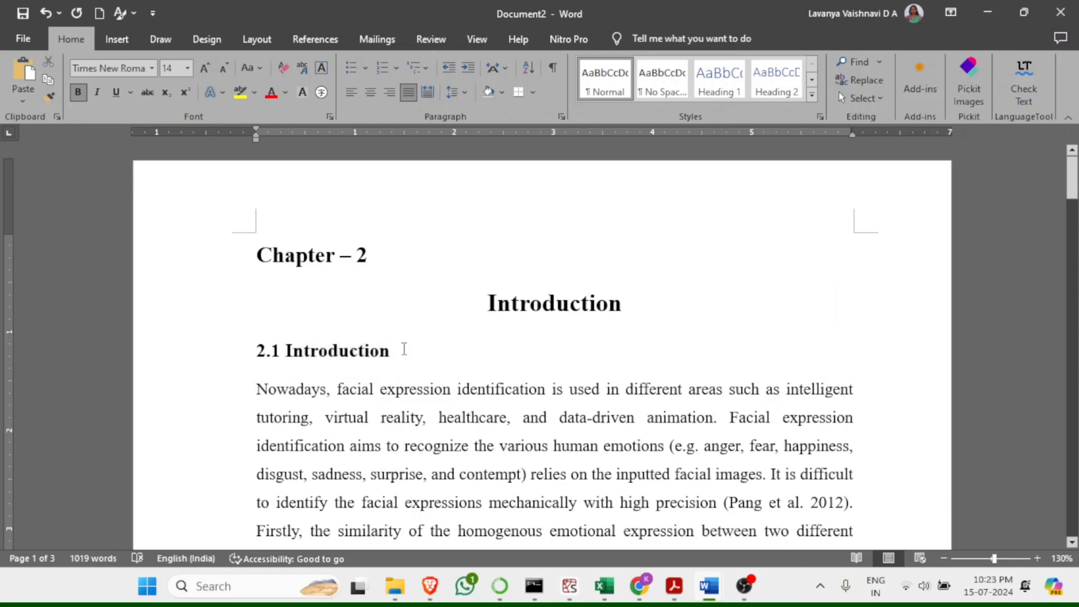
- Renumber the section 2.2 heading as 2.1.1 and remove the extra space between "REVIEWS" and "ON"
{"action": "scroll", "coordinate": [404, 349], "scroll_direction": "down", "scroll_amount": 3}
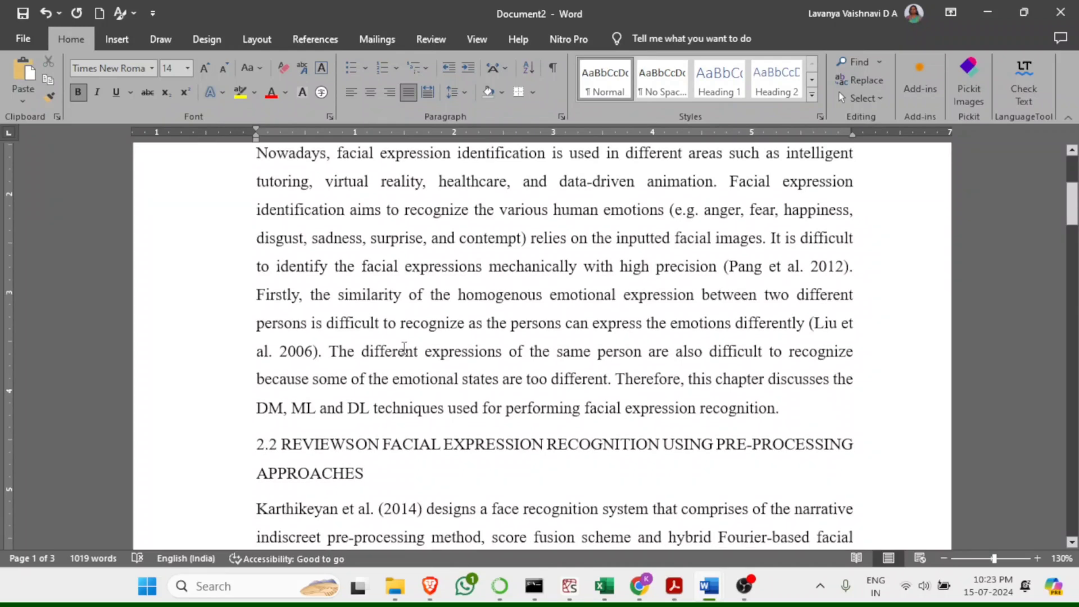
{"action": "scroll", "coordinate": [262, 323], "scroll_direction": "up", "scroll_amount": 3}
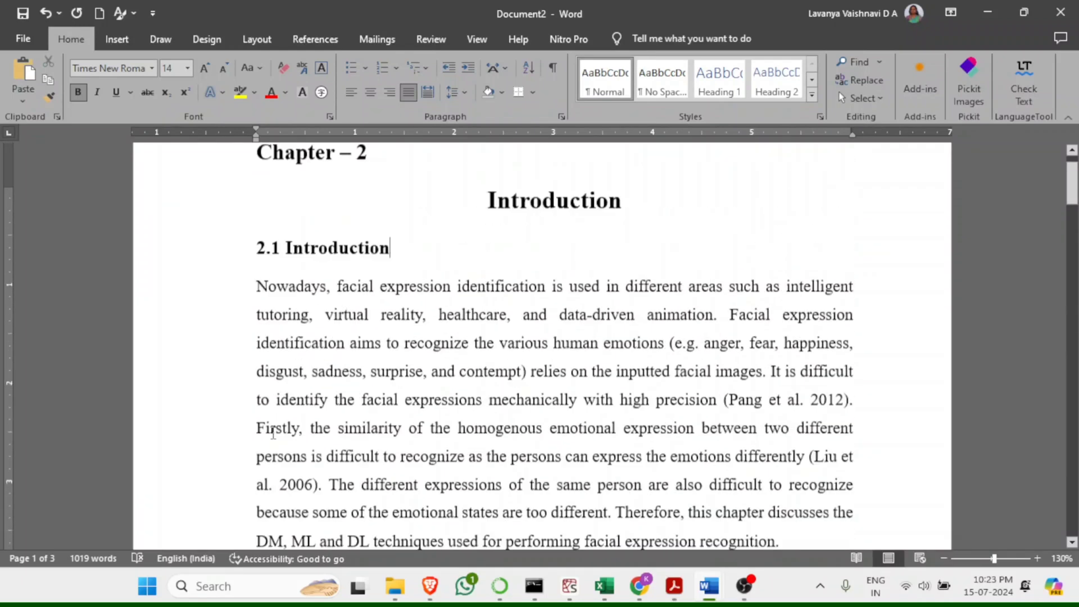
{"action": "scroll", "coordinate": [267, 348], "scroll_direction": "down", "scroll_amount": 3}
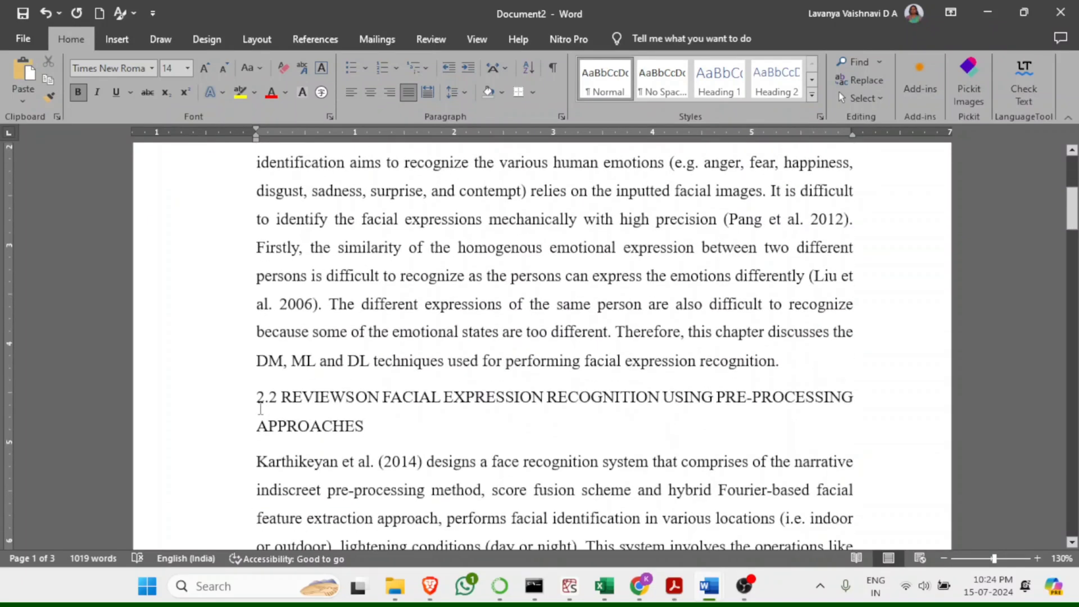
{"action": "left_click_drag", "start_coordinate": [258, 403], "coordinate": [283, 405]}
{"action": "left_click", "coordinate": [284, 410]}
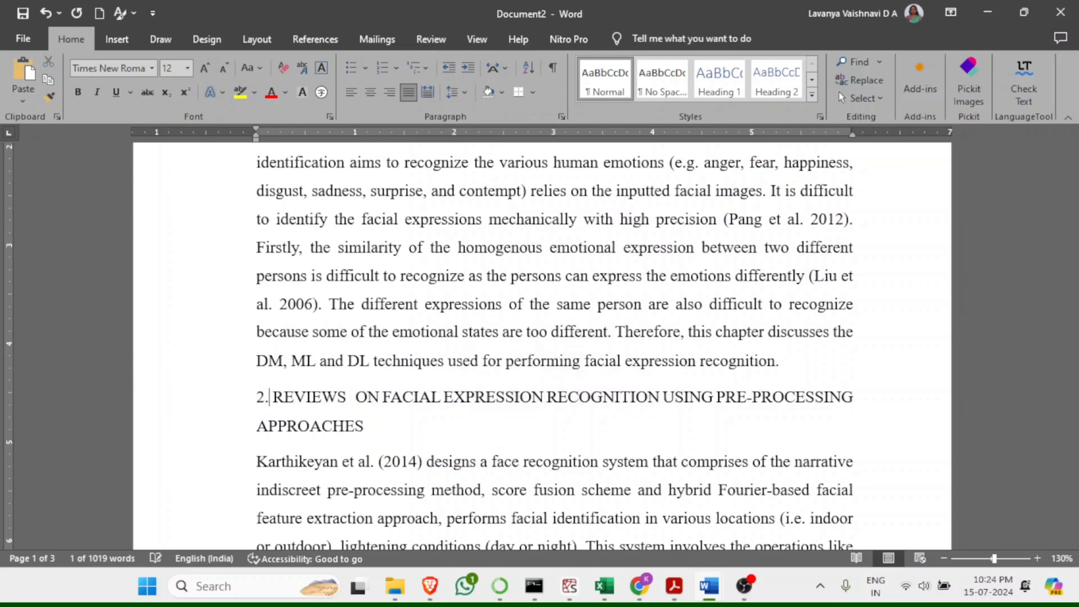
{"action": "key", "text": "BackSpace"}
{"action": "key", "text": "BackSpace"}
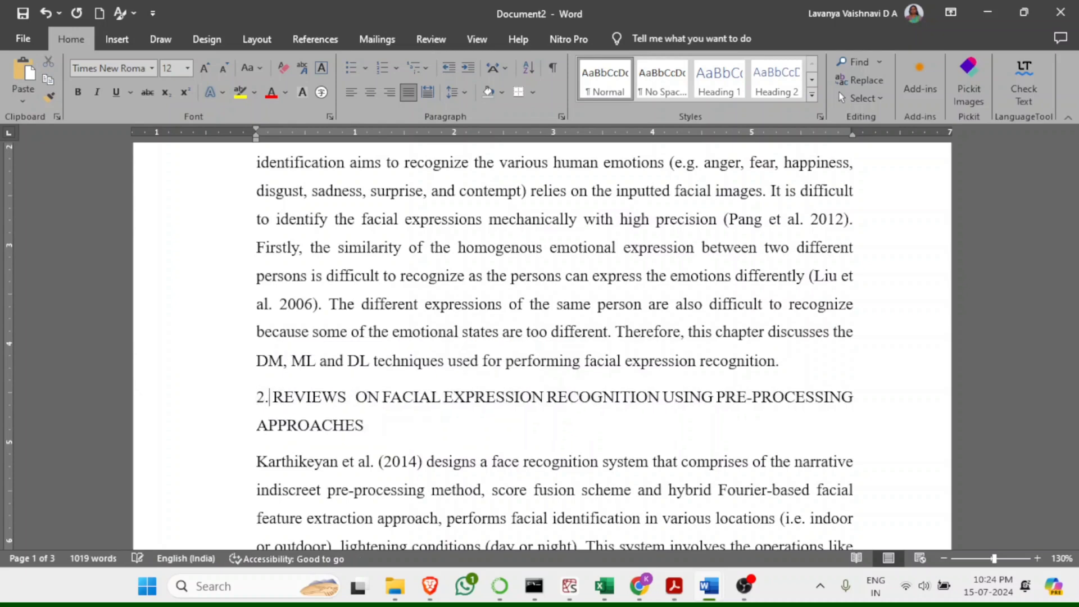
{"action": "type", "text": "1.1"}
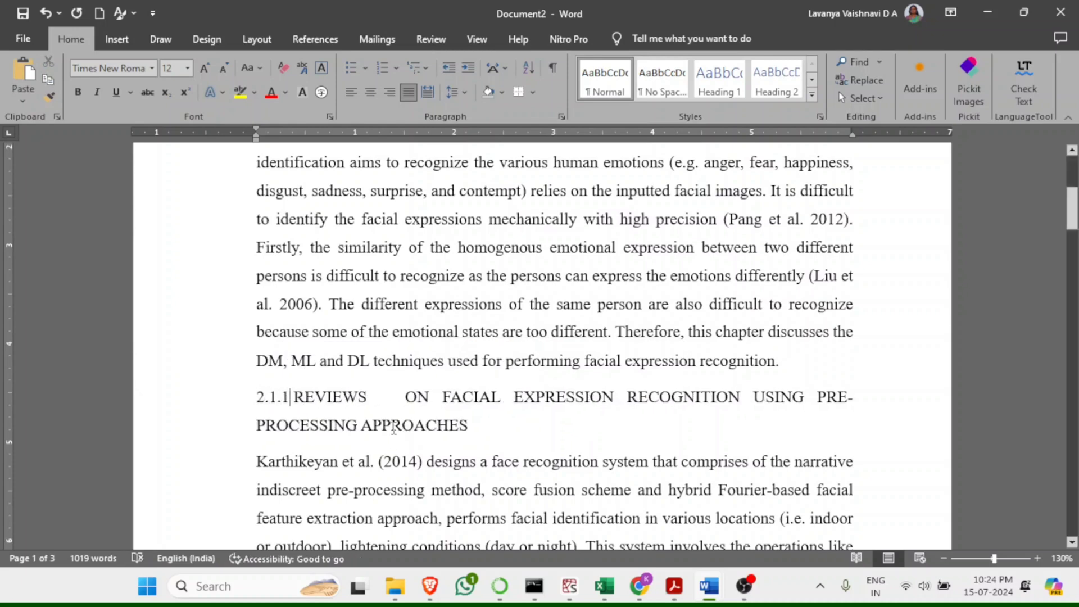
{"action": "left_click", "coordinate": [406, 397]}
{"action": "key", "text": "BackSpace"}
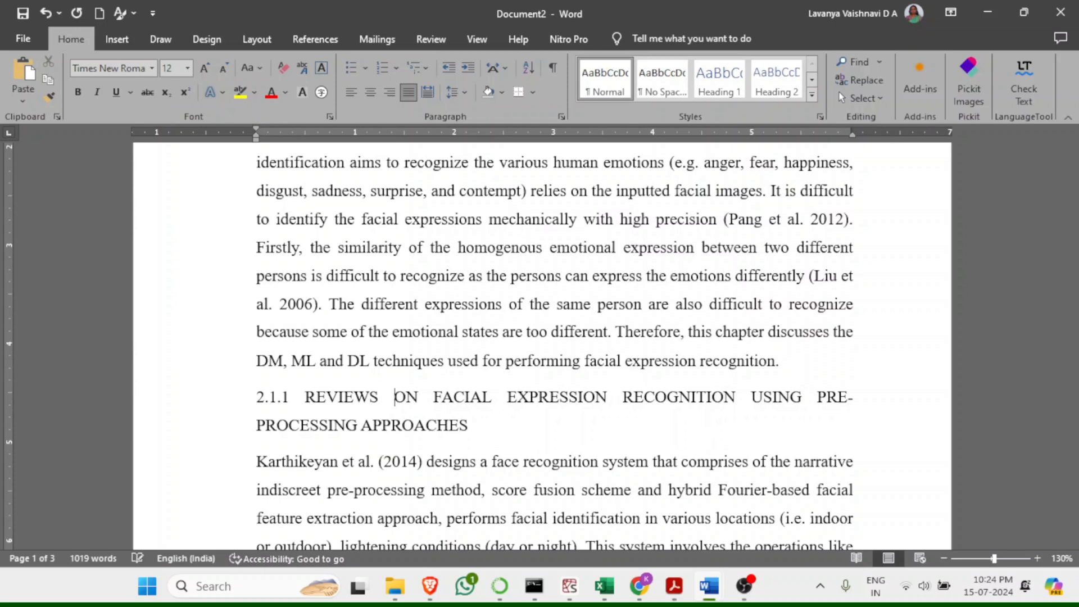
- Make the entire 2.1.1 subsection heading bold
{"action": "left_click_drag", "start_coordinate": [481, 421], "coordinate": [256, 390]}
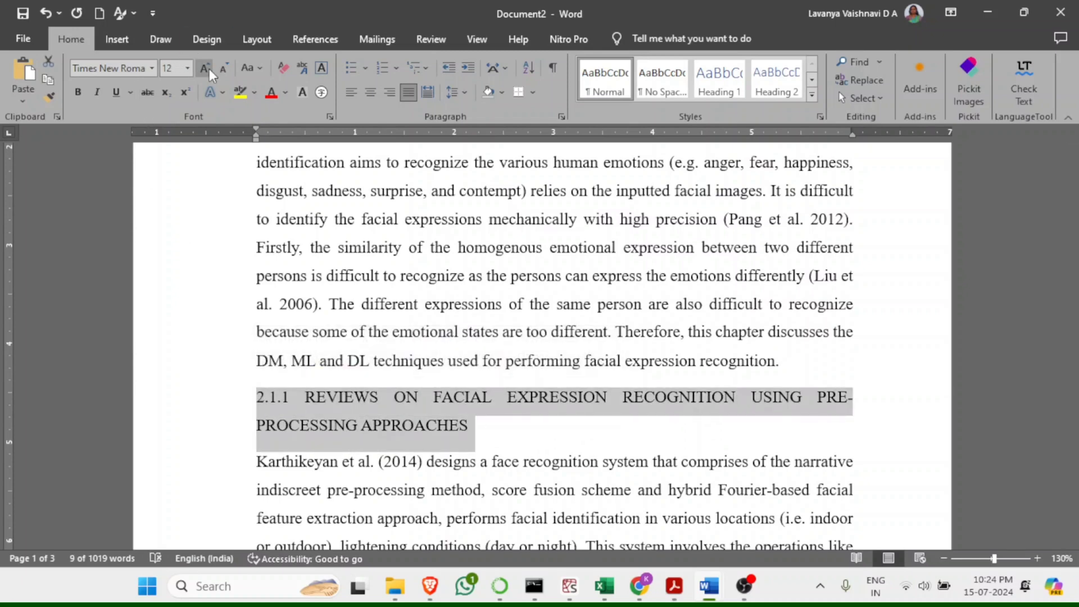
{"action": "left_click", "coordinate": [78, 92]}
{"action": "left_click", "coordinate": [383, 428]}
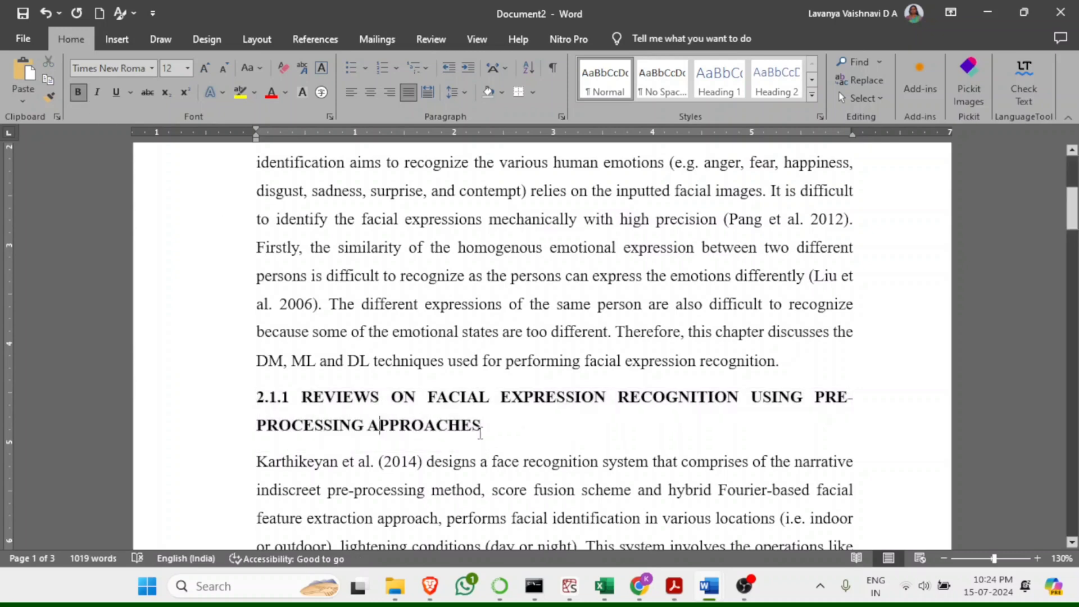
- Capitalize each word of the 2.1.1 heading text, keeping "on" in lowercase
{"action": "left_click_drag", "start_coordinate": [479, 433], "coordinate": [315, 396]}
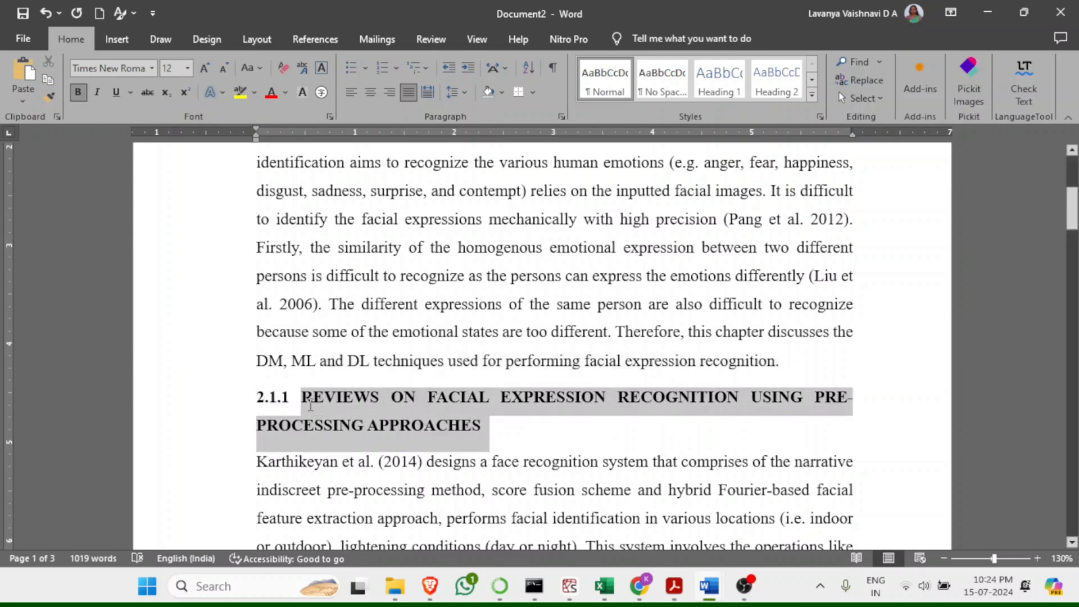
{"action": "key", "text": "shift+F3"}
{"action": "key", "text": "shift+F3"}
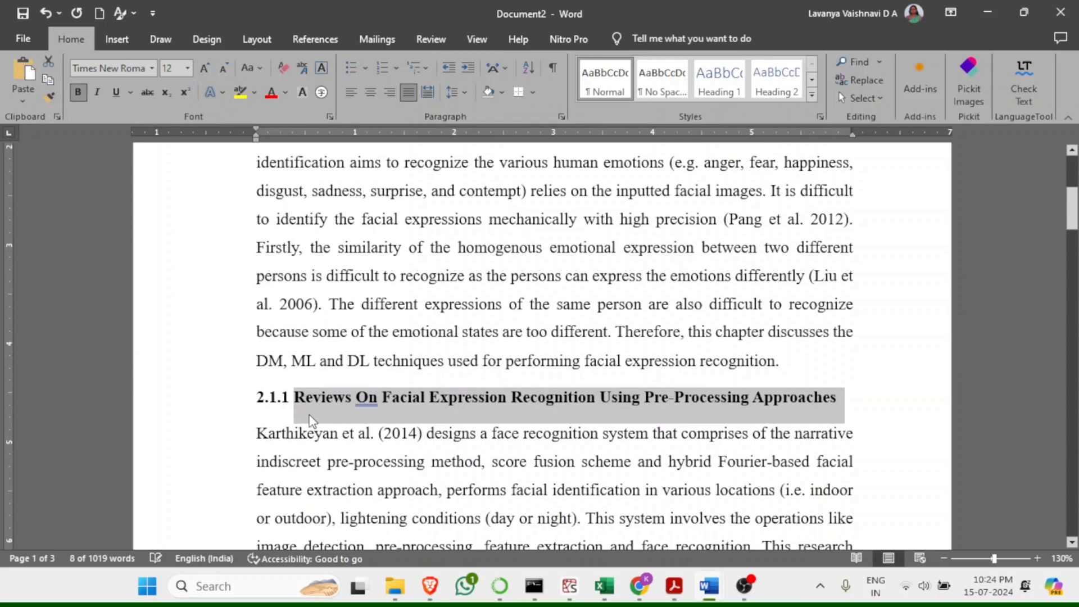
{"action": "left_click", "coordinate": [358, 397]}
{"action": "key", "text": "shift+F3"}
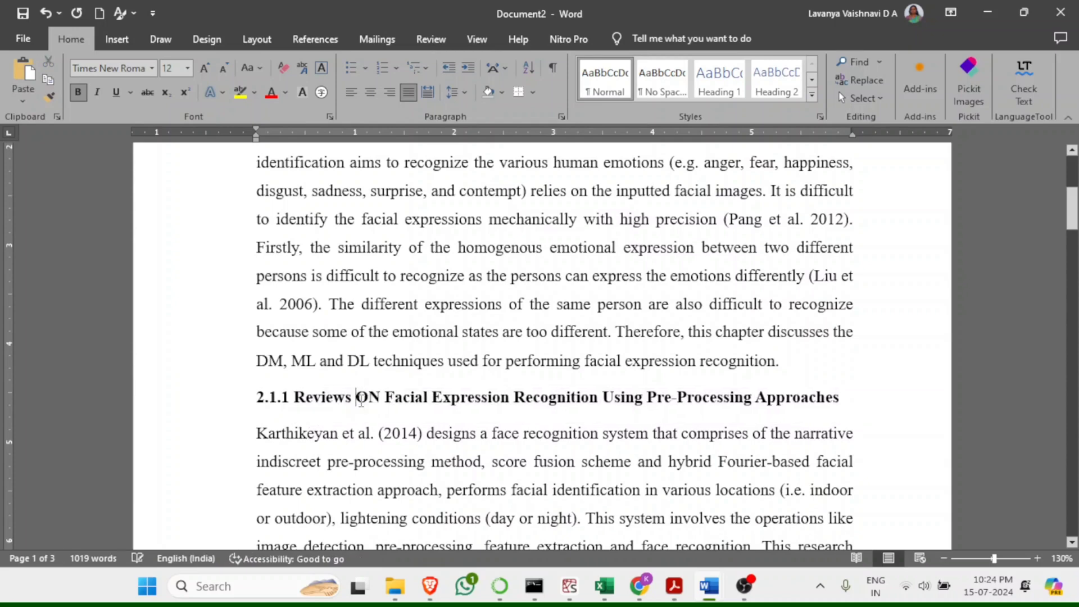
{"action": "key", "text": "shift+F3"}
- Remove the blank lines after the paragraph ending "classification in respective order." so the following paragraph starts directly below it
{"action": "scroll", "coordinate": [524, 431], "scroll_direction": "down", "scroll_amount": 3}
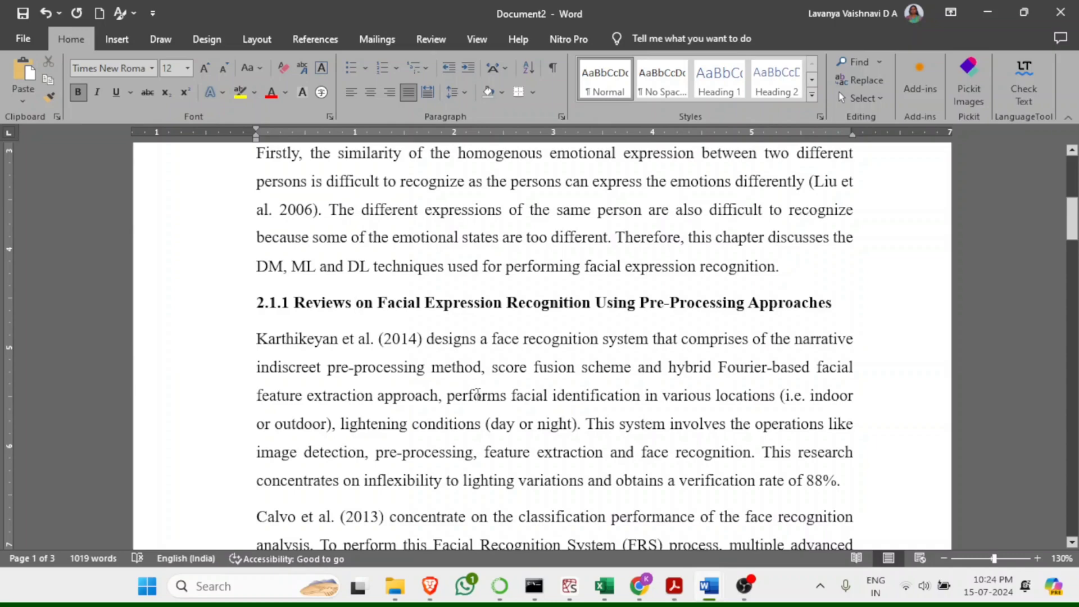
{"action": "scroll", "coordinate": [478, 393], "scroll_direction": "down", "scroll_amount": 18}
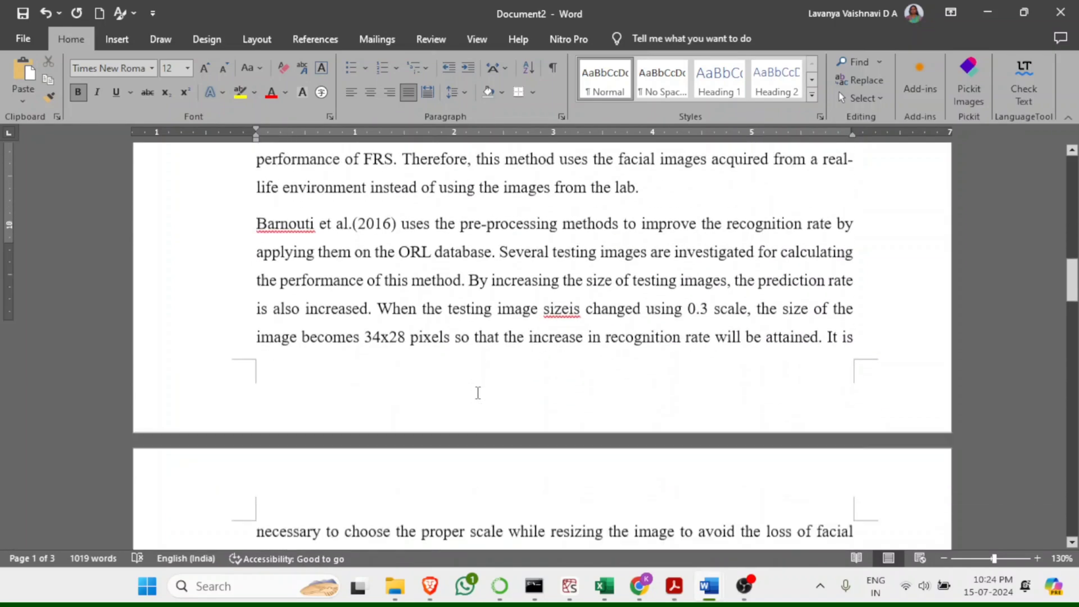
{"action": "scroll", "coordinate": [478, 393], "scroll_direction": "down", "scroll_amount": 19}
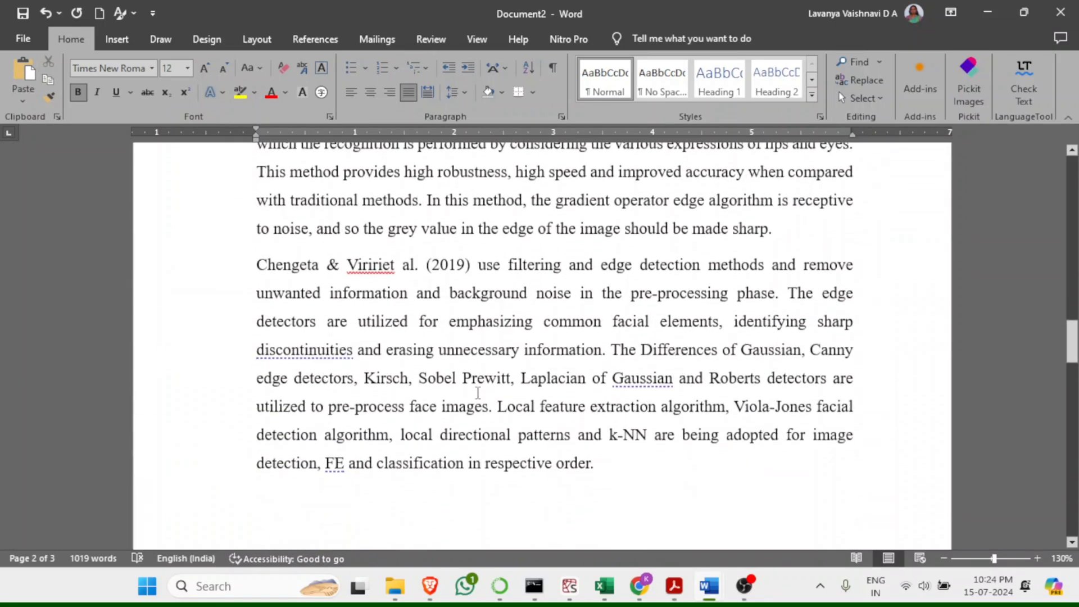
{"action": "scroll", "coordinate": [478, 392], "scroll_direction": "down", "scroll_amount": 2}
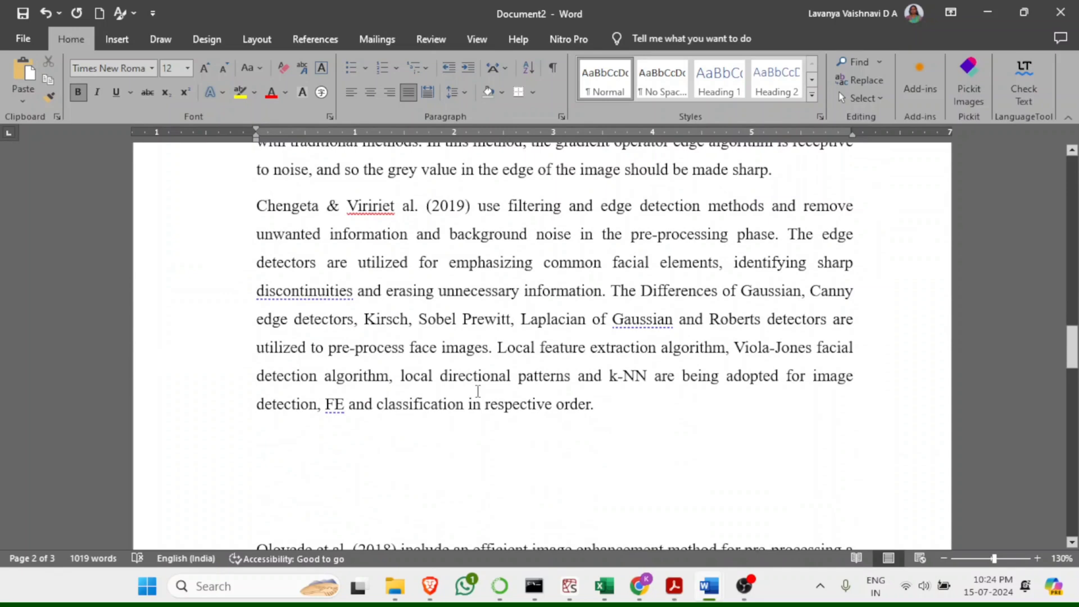
{"action": "scroll", "coordinate": [486, 420], "scroll_direction": "down", "scroll_amount": 5}
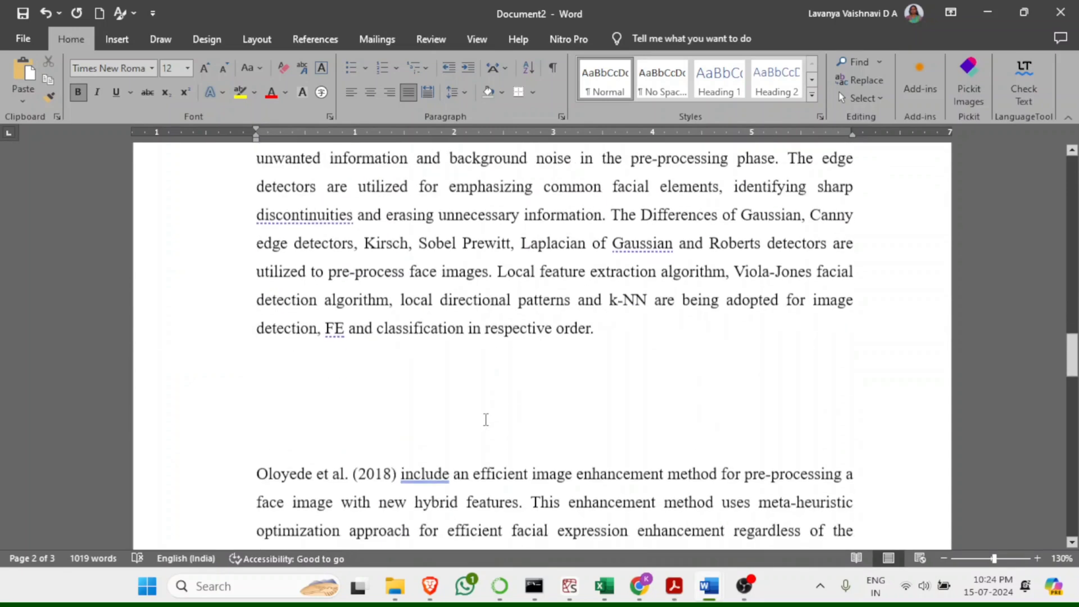
{"action": "left_click", "coordinate": [599, 271]}
{"action": "key", "text": "Delete"}
{"action": "key", "text": "Delete"}
{"action": "key", "text": "Delete"}
{"action": "key", "text": "Delete"}
{"action": "key", "text": "Delete"}
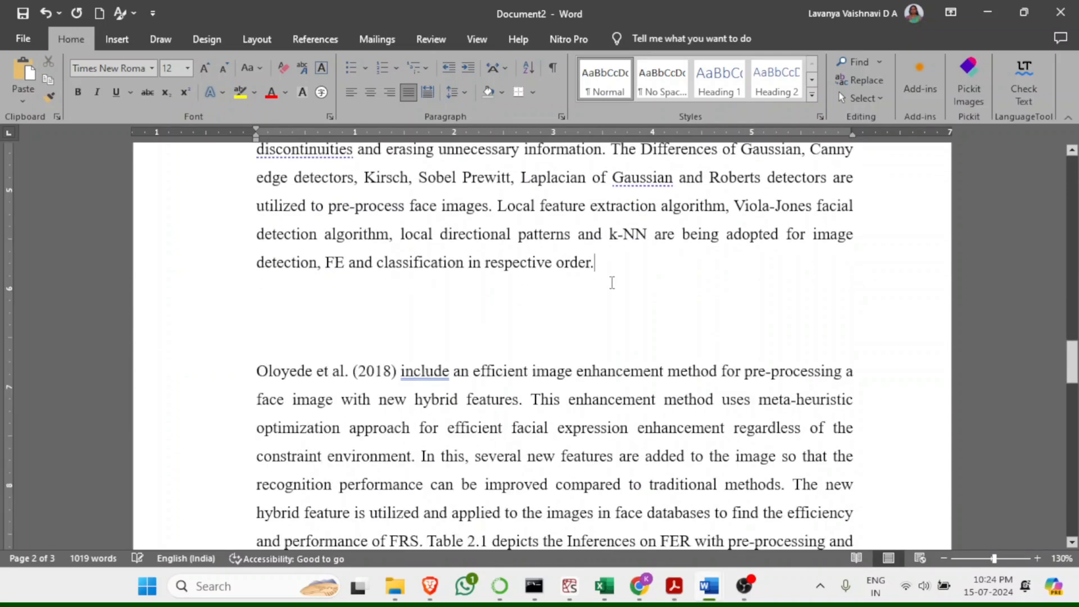
{"action": "key", "text": "Return"}
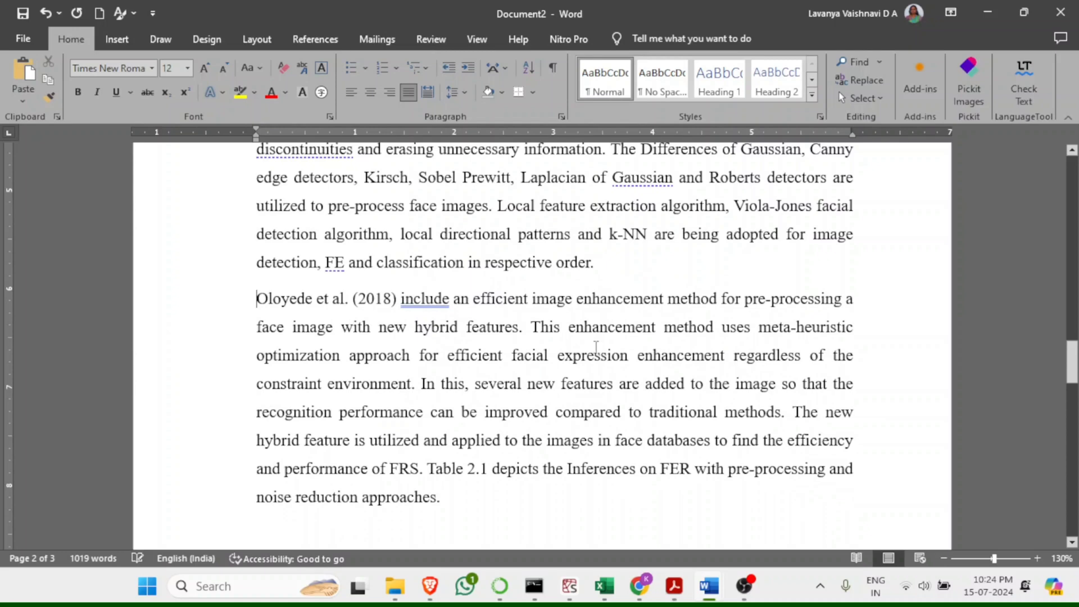
- Delete the gap before the "Chapter – 3" line so it directly follows the last paragraph of the previous chapter
{"action": "scroll", "coordinate": [590, 365], "scroll_direction": "down", "scroll_amount": 20}
{"action": "scroll", "coordinate": [590, 366], "scroll_direction": "up", "scroll_amount": 9}
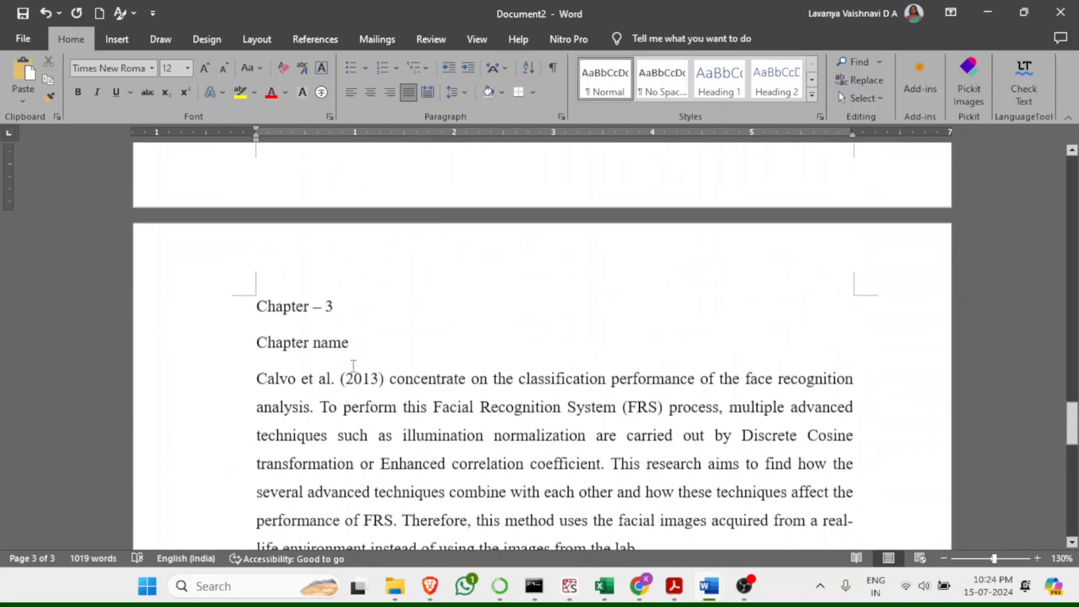
{"action": "left_click", "coordinate": [213, 297], "text": "shift"}
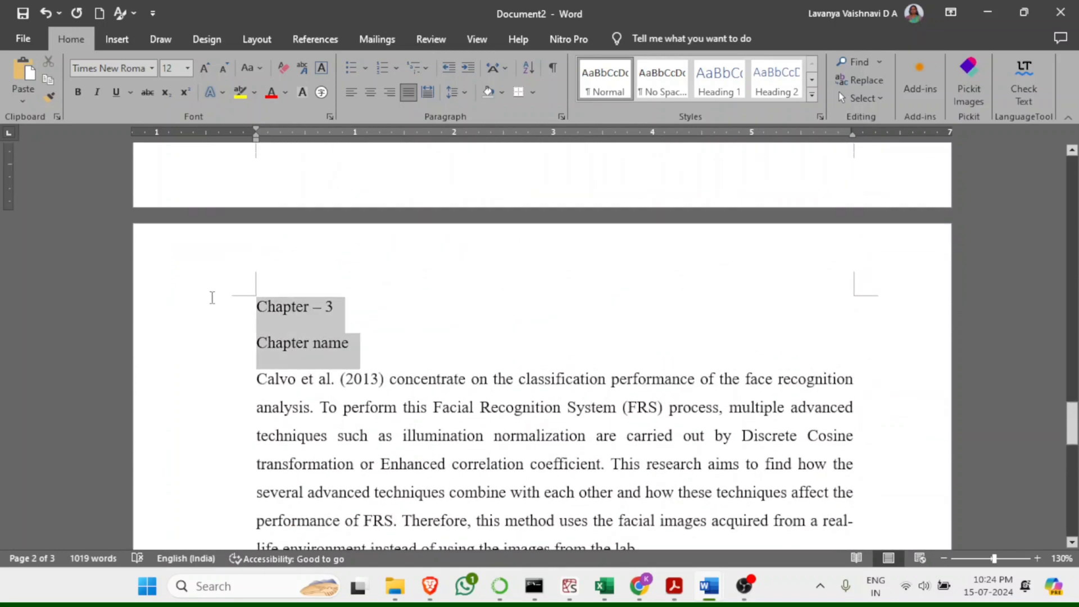
{"action": "left_click", "coordinate": [281, 344]}
{"action": "scroll", "coordinate": [279, 330], "scroll_direction": "up", "scroll_amount": 8}
{"action": "left_click", "coordinate": [287, 389]}
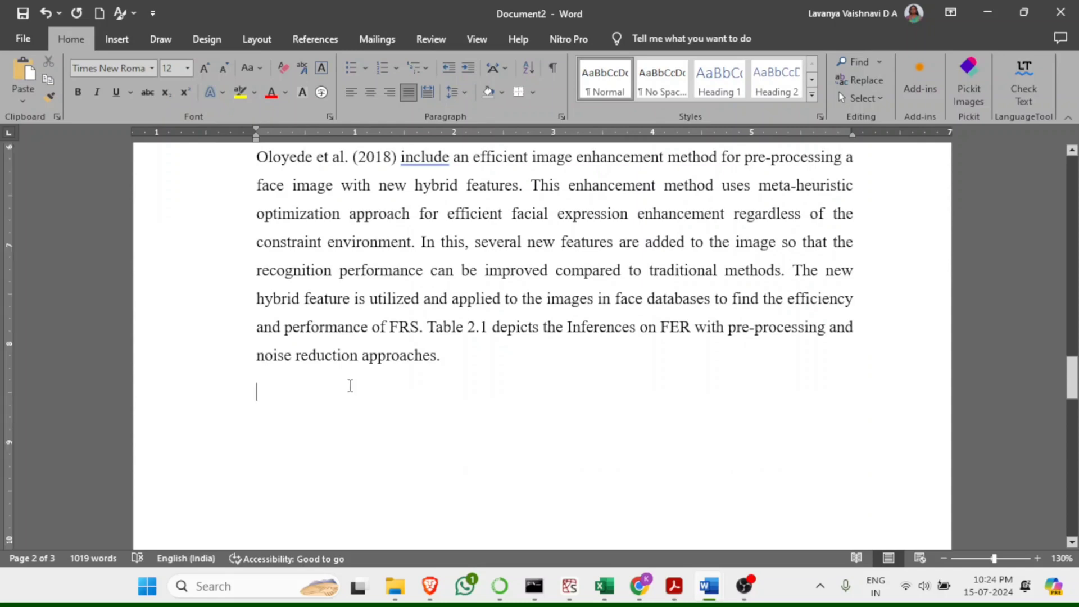
{"action": "key", "text": "Delete"}
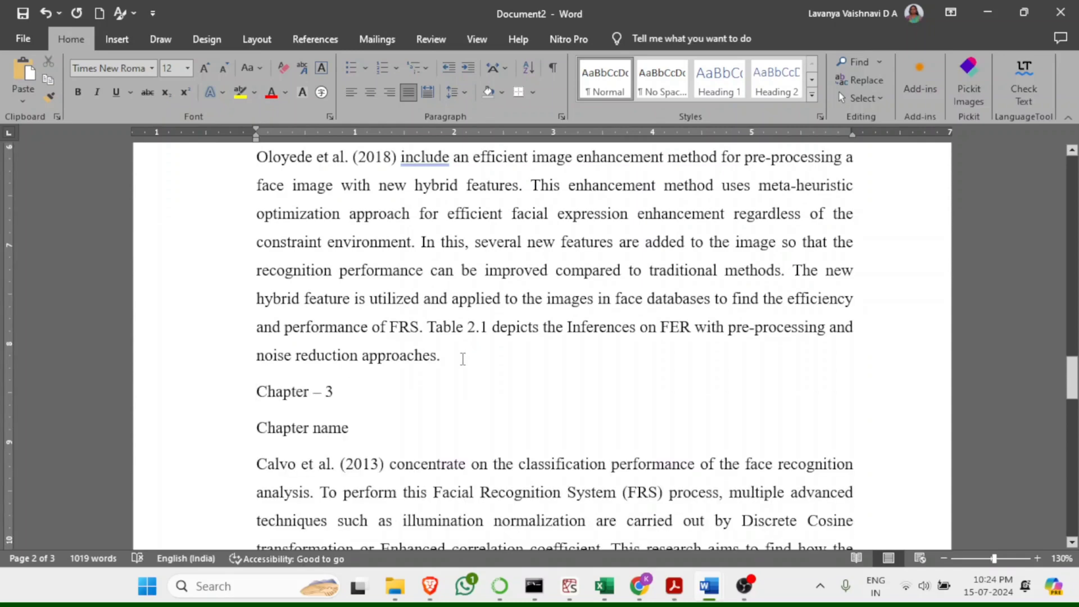
- Insert blank lines before "Chapter – 3" to push the chapter onto the next page
{"action": "scroll", "coordinate": [463, 358], "scroll_direction": "down", "scroll_amount": 3}
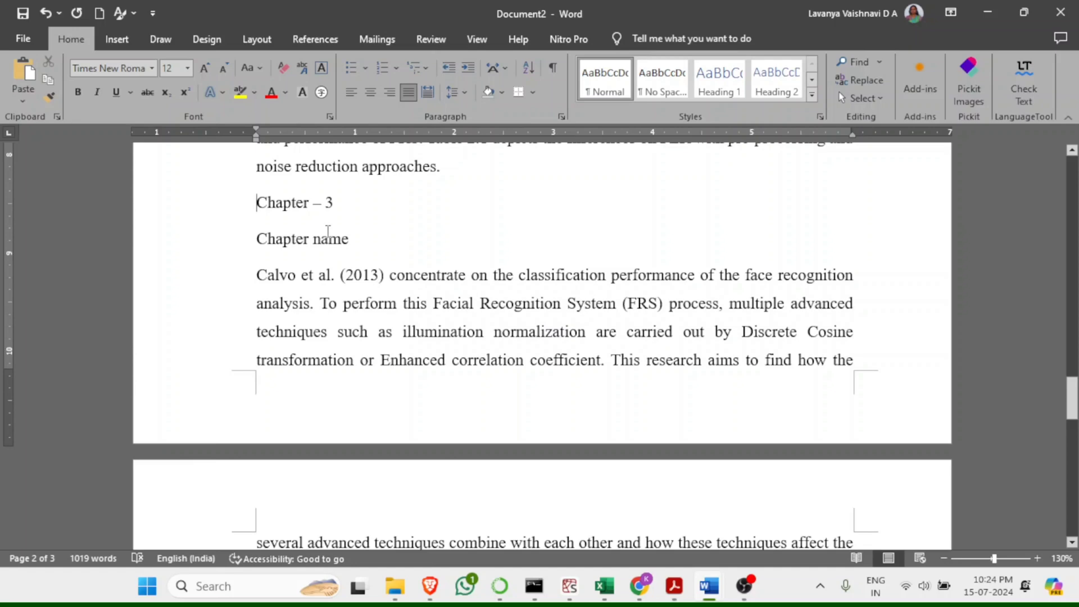
{"action": "key", "text": "Return"}
{"action": "key", "text": "Return"}
{"action": "key", "text": "Return"}
{"action": "key", "text": "Return"}
{"action": "key", "text": "Return"}
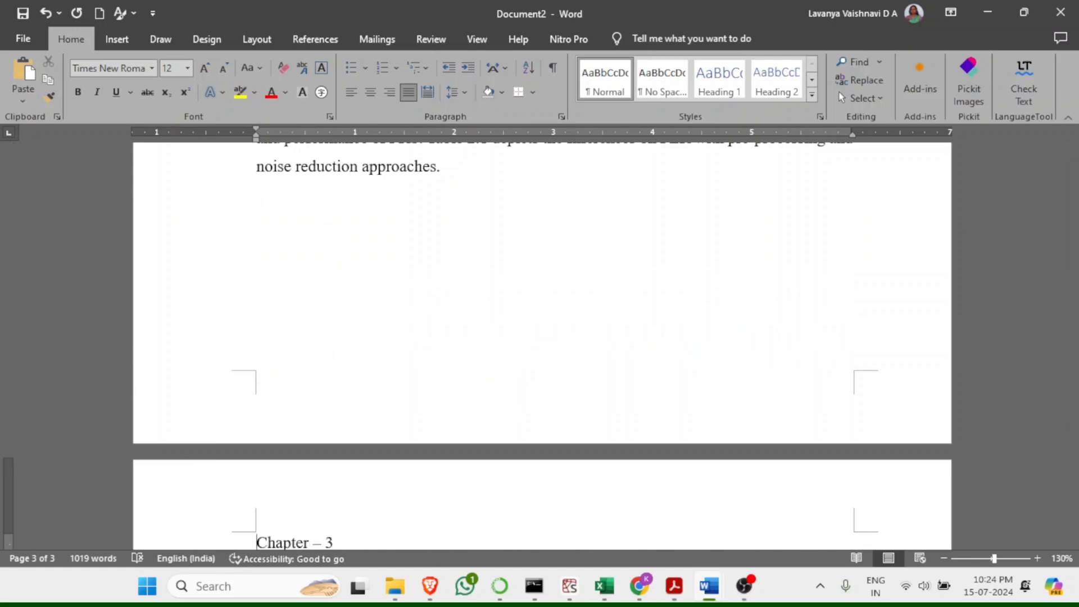
- Copy the opening lines of the previous chapter's last paragraph and paste them as a new paragraph after "in respective order."
{"action": "scroll", "coordinate": [628, 264], "scroll_direction": "up", "scroll_amount": 5}
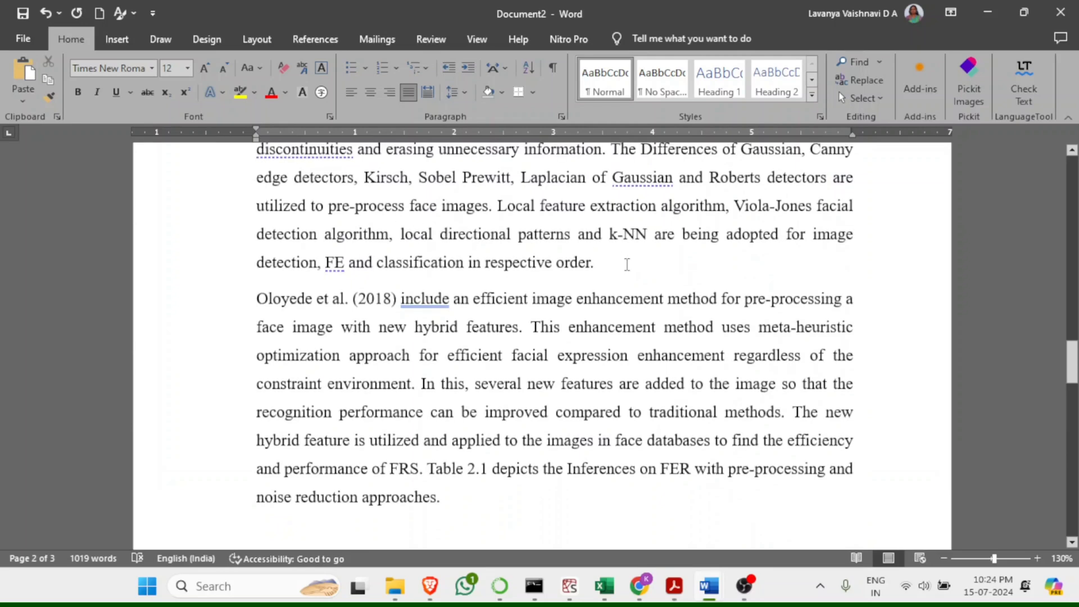
{"action": "left_click", "coordinate": [627, 264]}
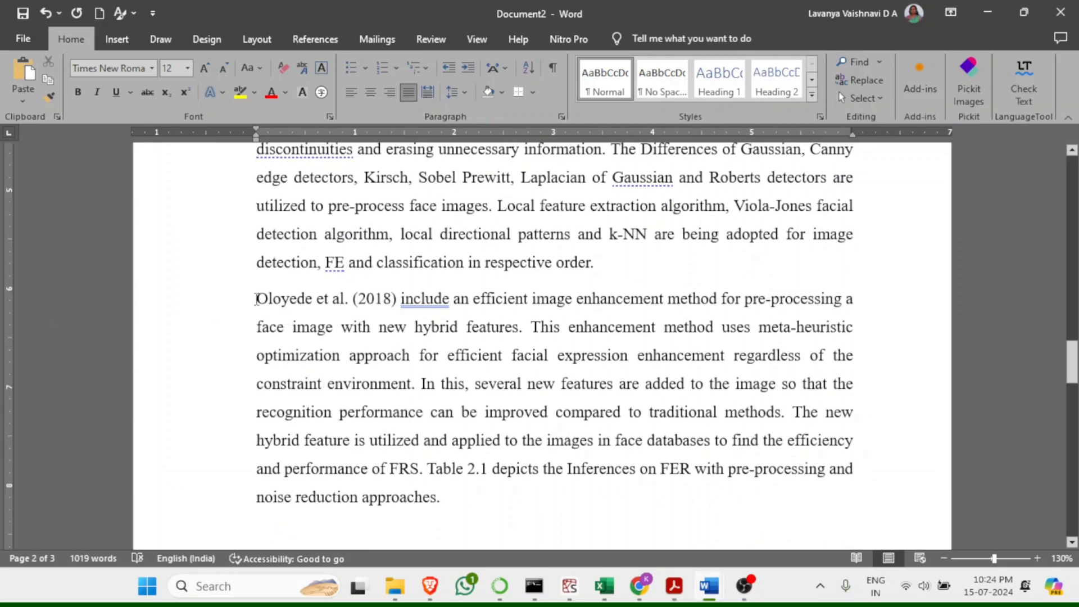
{"action": "left_click_drag", "start_coordinate": [256, 299], "coordinate": [508, 394]}
{"action": "key", "text": "ctrl+c"}
{"action": "left_click", "coordinate": [616, 259]}
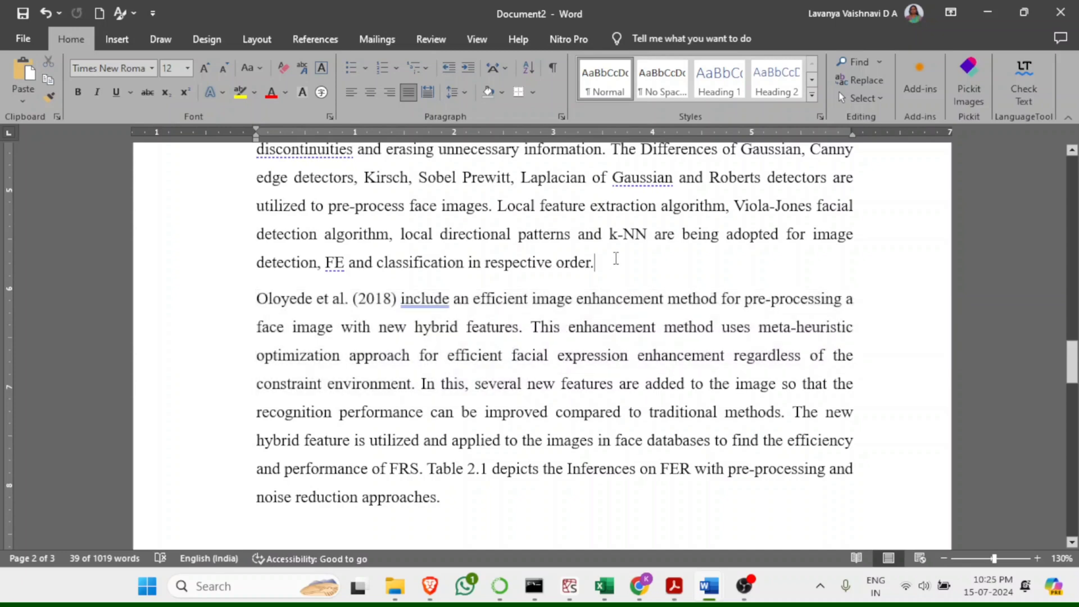
{"action": "key", "text": "Return"}
{"action": "key", "text": "ctrl+v"}
{"action": "scroll", "coordinate": [617, 259], "scroll_direction": "down", "scroll_amount": 5}
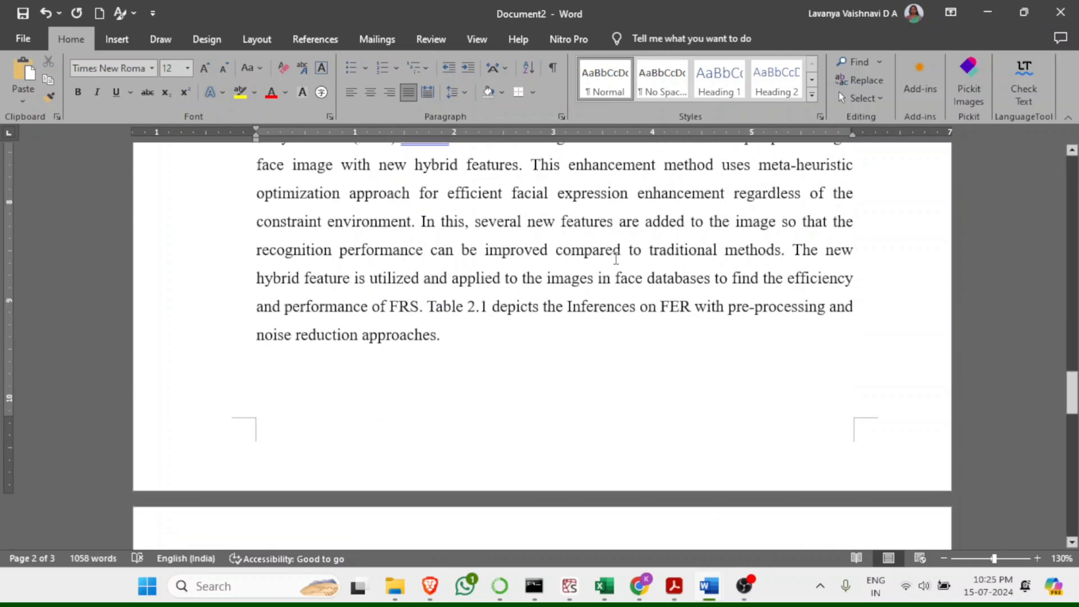
- Undo the pasted paragraph and the blank lines inserted before "Chapter – 3"
{"action": "scroll", "coordinate": [616, 259], "scroll_direction": "down", "scroll_amount": 5}
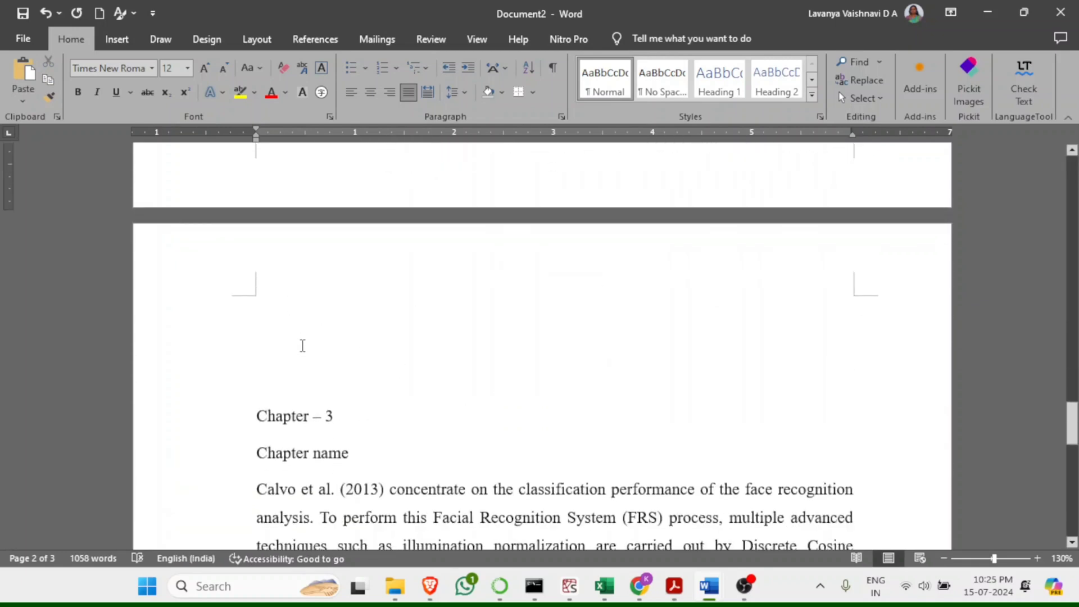
{"action": "scroll", "coordinate": [493, 402], "scroll_direction": "down", "scroll_amount": 2}
{"action": "key", "text": "ctrl+z"}
{"action": "key", "text": "ctrl+z"}
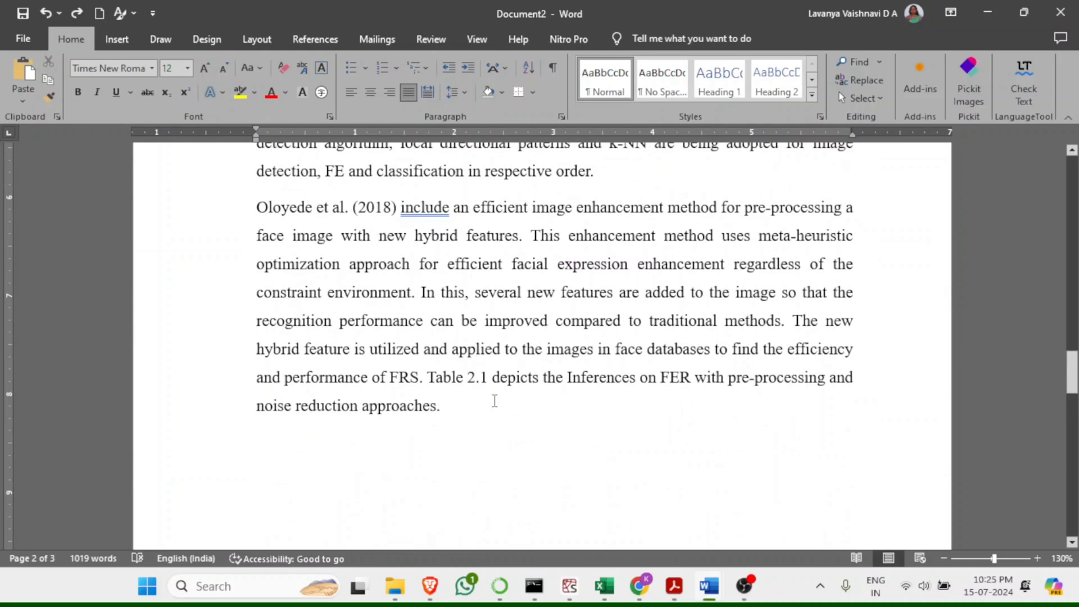
{"action": "scroll", "coordinate": [495, 400], "scroll_direction": "down", "scroll_amount": 7}
{"action": "key", "text": "ctrl+z"}
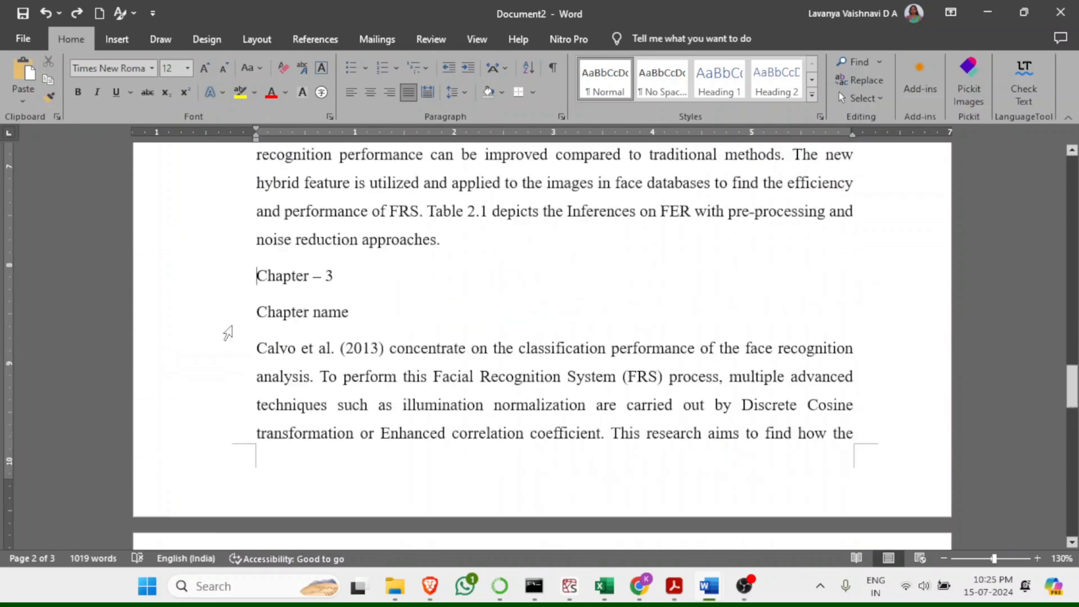
- Insert a page break directly before "Chapter – 3" so the chapter starts on a new page
{"action": "scroll", "coordinate": [273, 345], "scroll_direction": "up", "scroll_amount": 1}
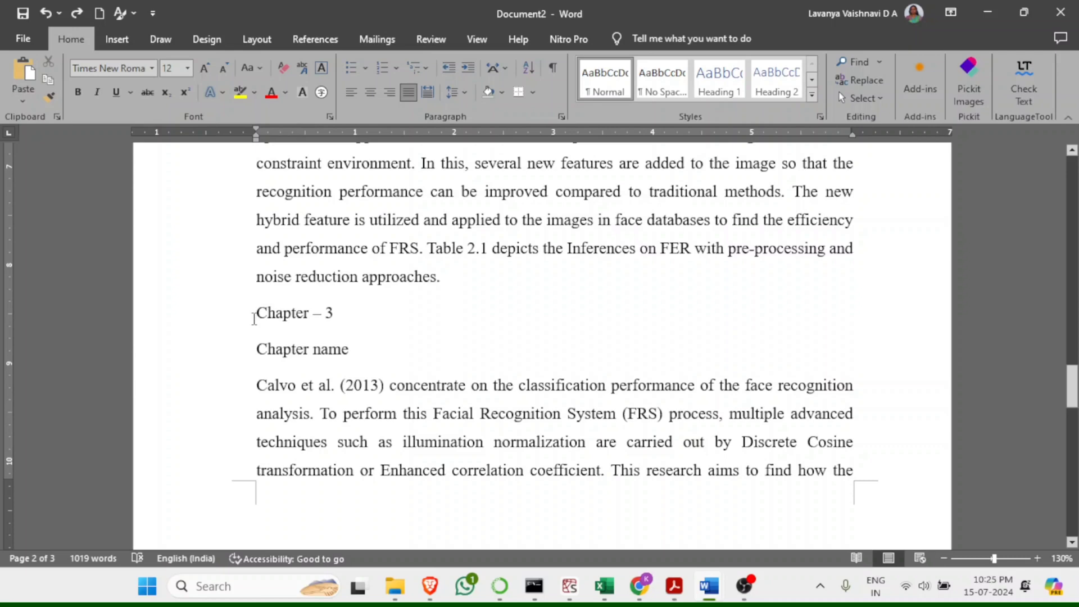
{"action": "key", "text": "ctrl+Return"}
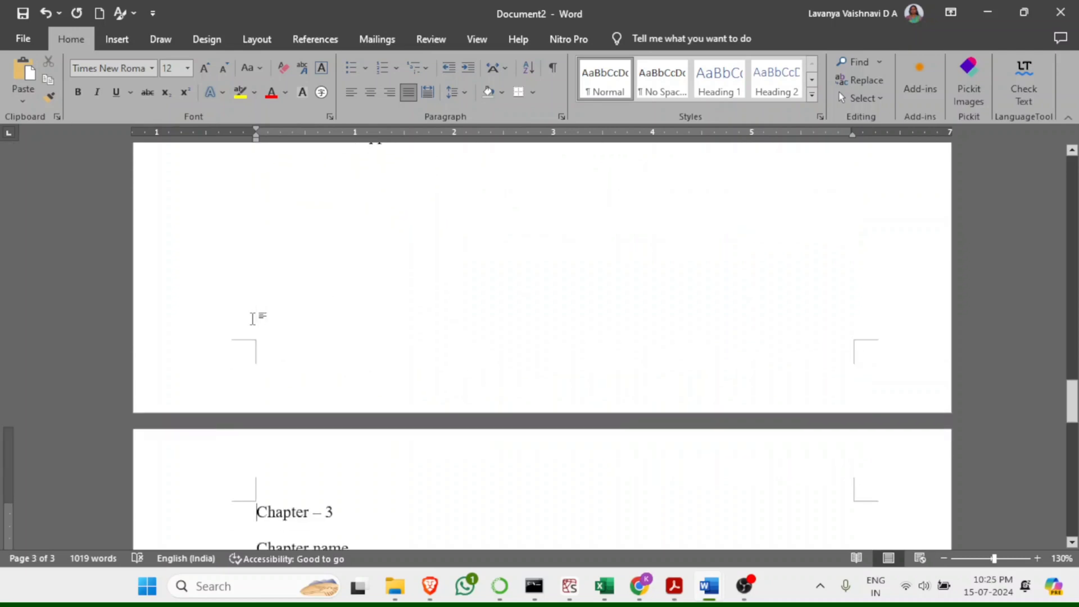
{"action": "scroll", "coordinate": [252, 319], "scroll_direction": "down", "scroll_amount": 5}
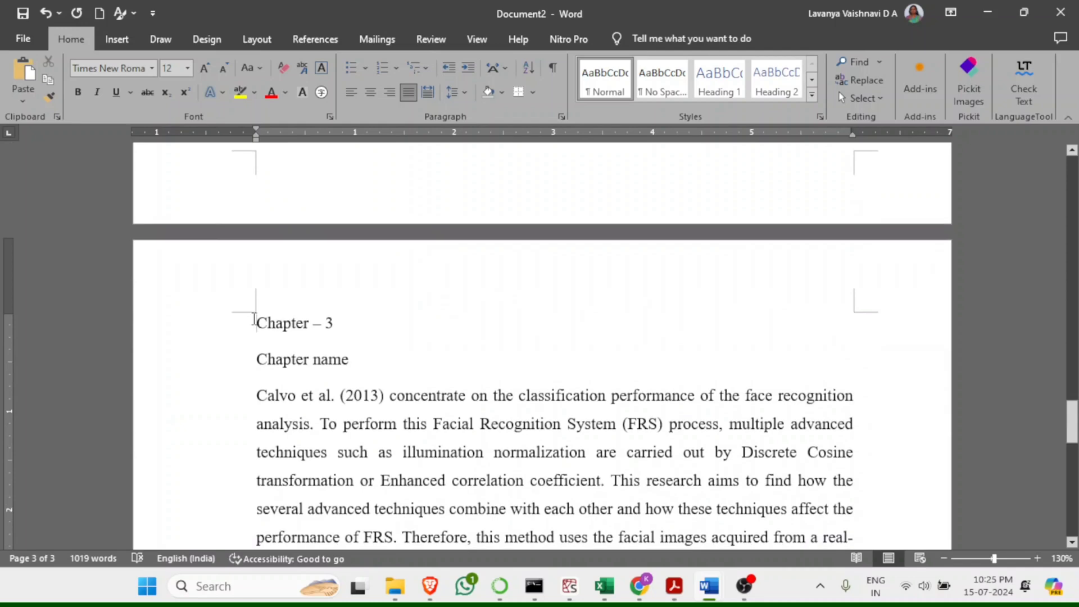
{"action": "scroll", "coordinate": [253, 320], "scroll_direction": "up", "scroll_amount": 5}
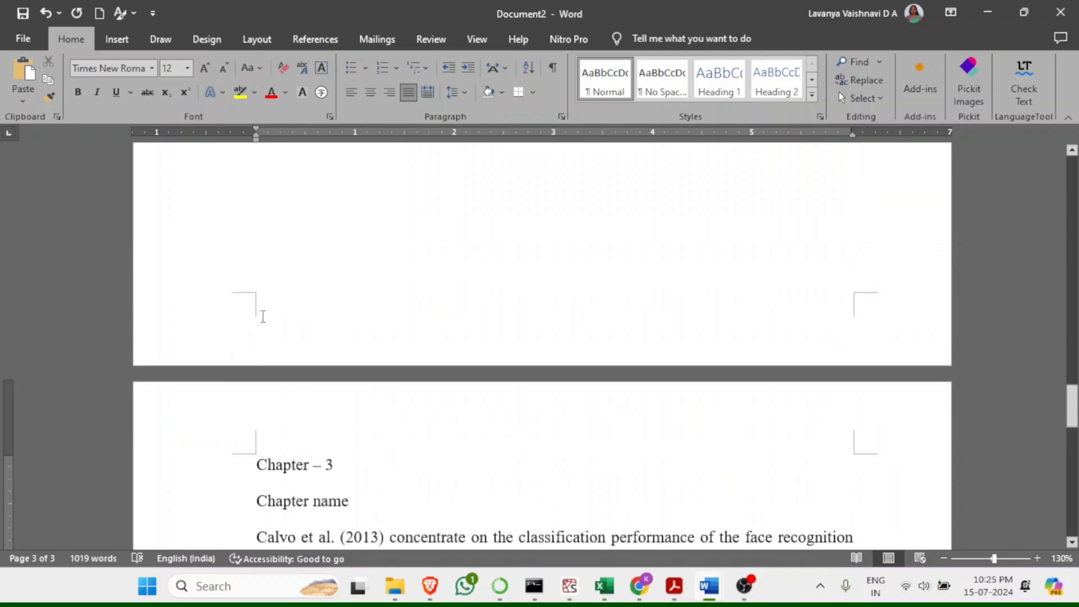
{"action": "scroll", "coordinate": [490, 168], "scroll_direction": "up", "scroll_amount": 4}
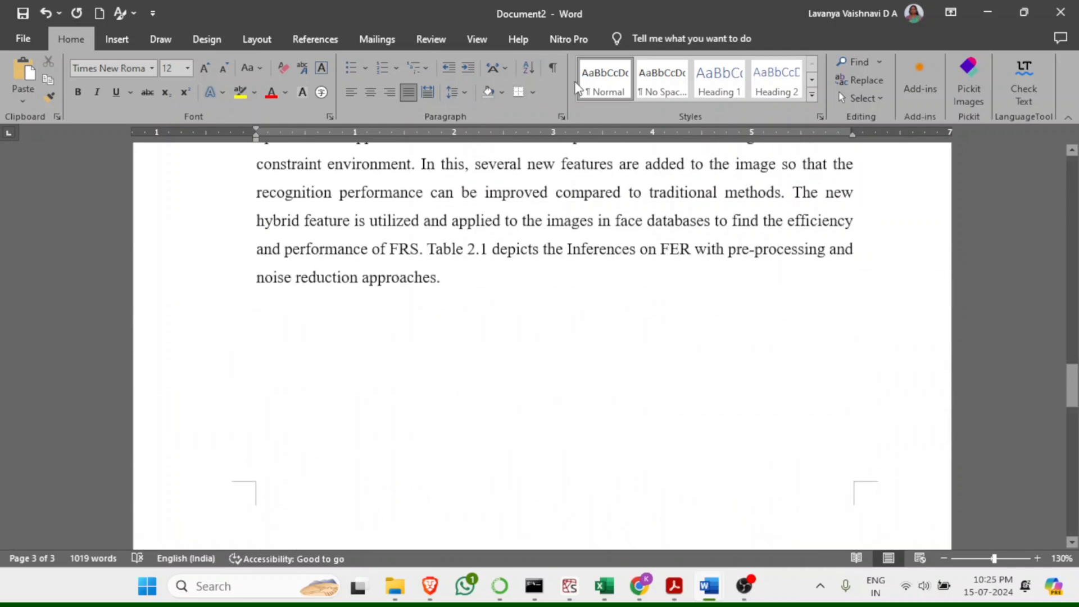
- Show the formatting marks, select the page break line and check it against the start of "Chapter – 3"
{"action": "left_click", "coordinate": [554, 68]}
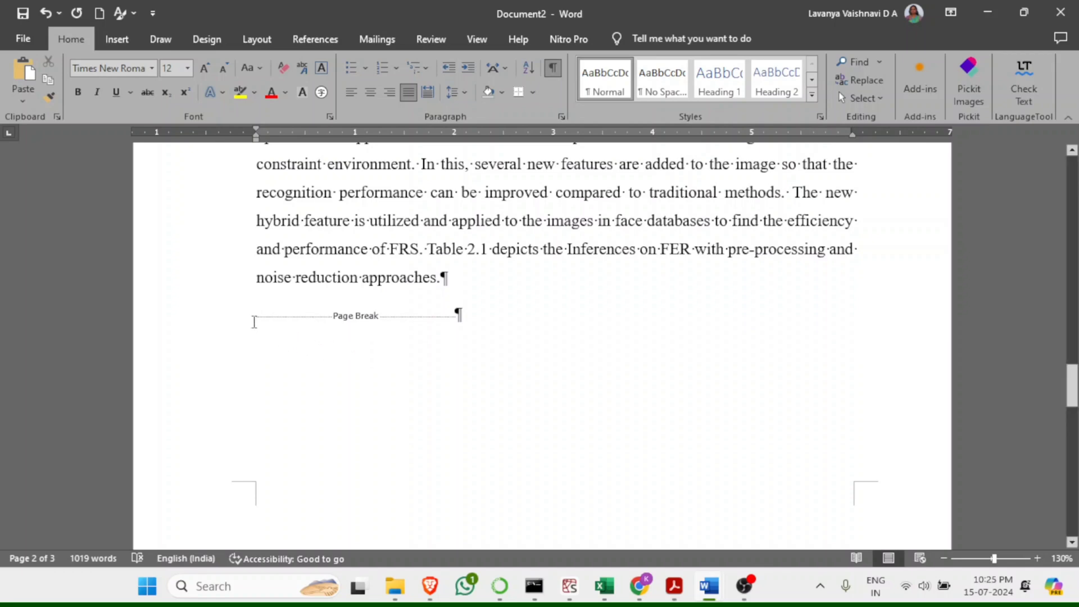
{"action": "left_click", "coordinate": [240, 326]}
{"action": "scroll", "coordinate": [376, 410], "scroll_direction": "down", "scroll_amount": 5}
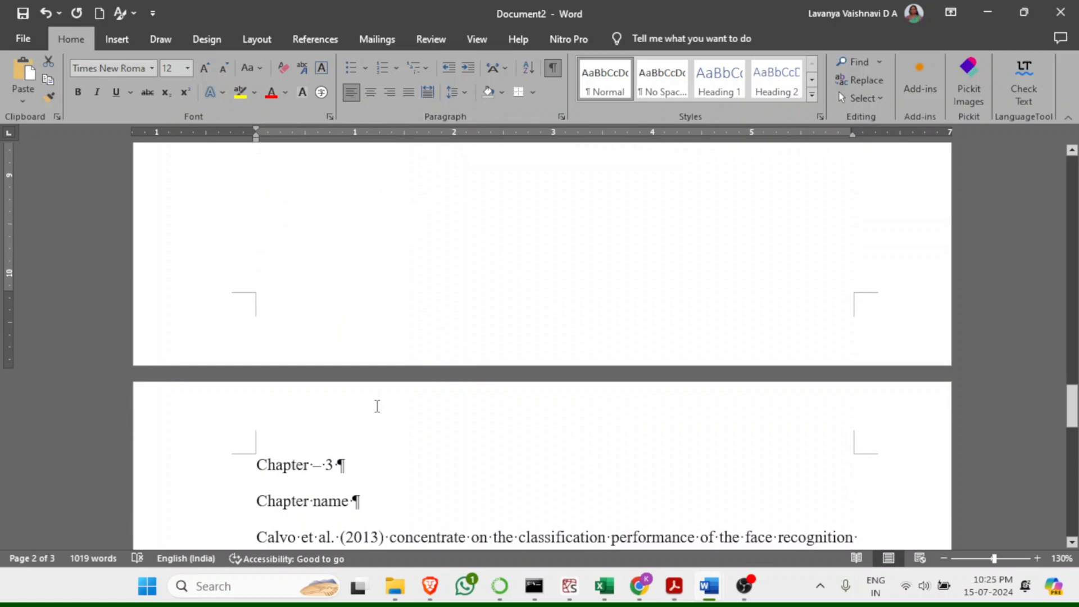
{"action": "scroll", "coordinate": [377, 406], "scroll_direction": "down", "scroll_amount": 3}
{"action": "scroll", "coordinate": [339, 398], "scroll_direction": "up", "scroll_amount": 5}
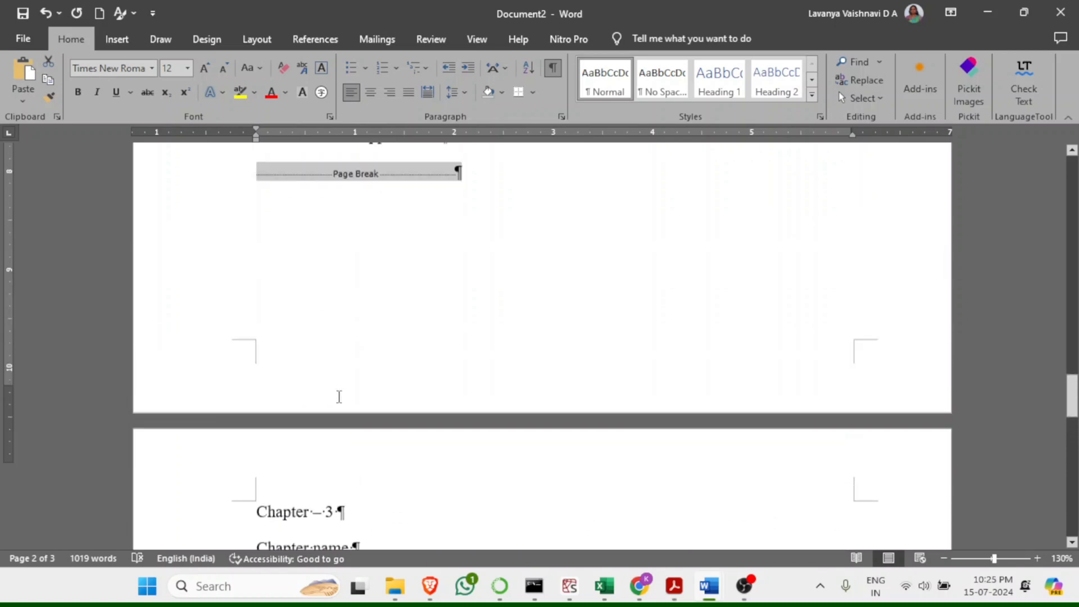
{"action": "scroll", "coordinate": [470, 335], "scroll_direction": "up", "scroll_amount": 2}
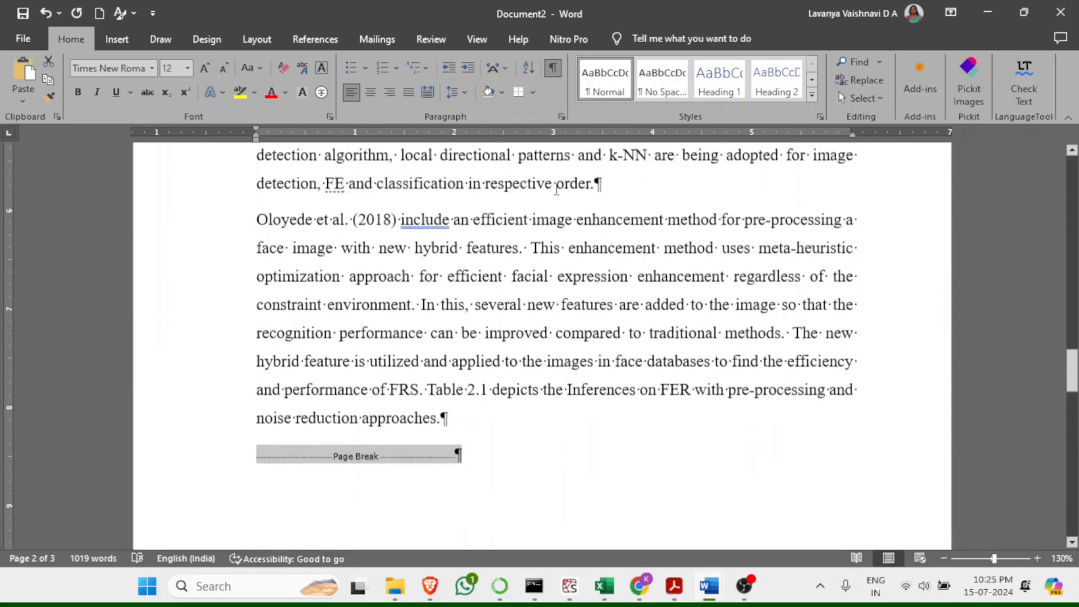
- Paste the copied opening lines as a new paragraph after "in respective order." and check the start of "Chapter – 3"
{"action": "left_click", "coordinate": [620, 185]}
{"action": "key", "text": "Return"}
{"action": "key", "text": "ctrl+v"}
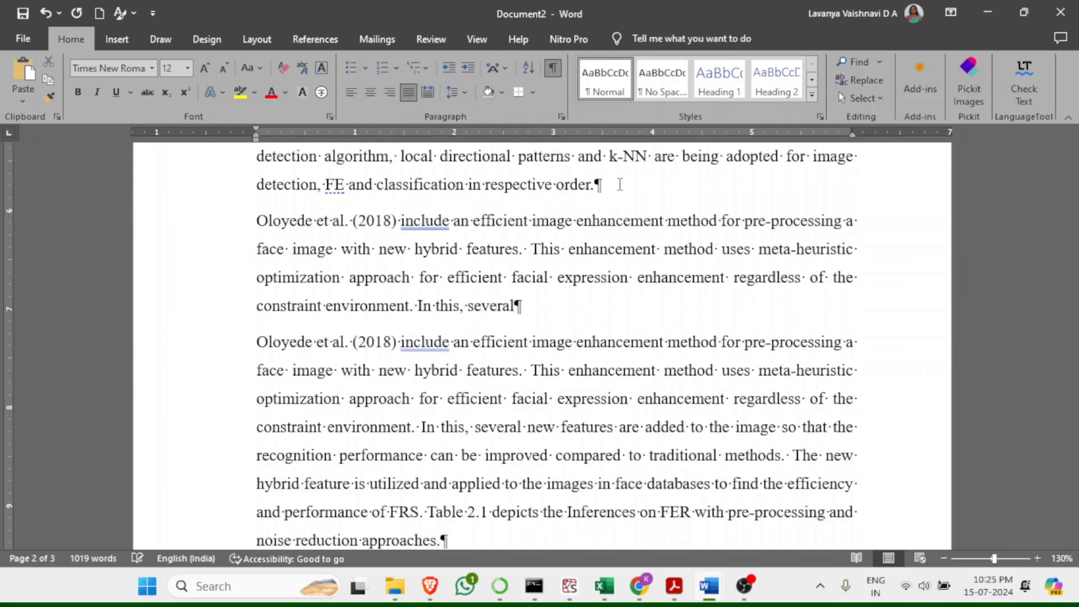
{"action": "scroll", "coordinate": [547, 353], "scroll_direction": "down", "scroll_amount": 4}
{"action": "scroll", "coordinate": [547, 352], "scroll_direction": "down", "scroll_amount": 6}
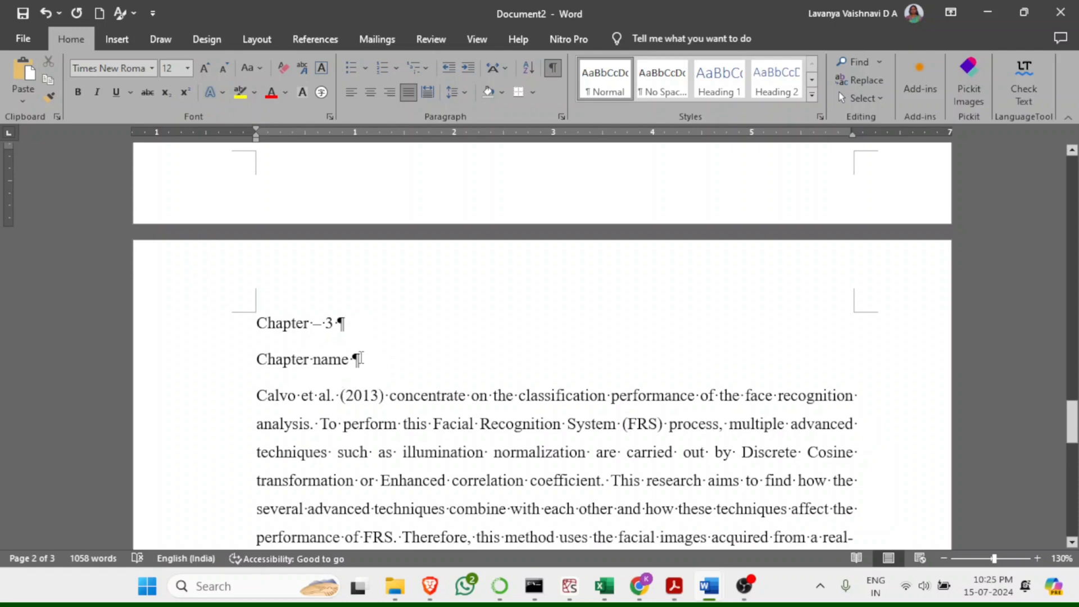
- Format the "Chapter – 3" and "Chapter name" lines as bold at 16 pt
{"action": "left_click_drag", "start_coordinate": [360, 359], "coordinate": [255, 314]}
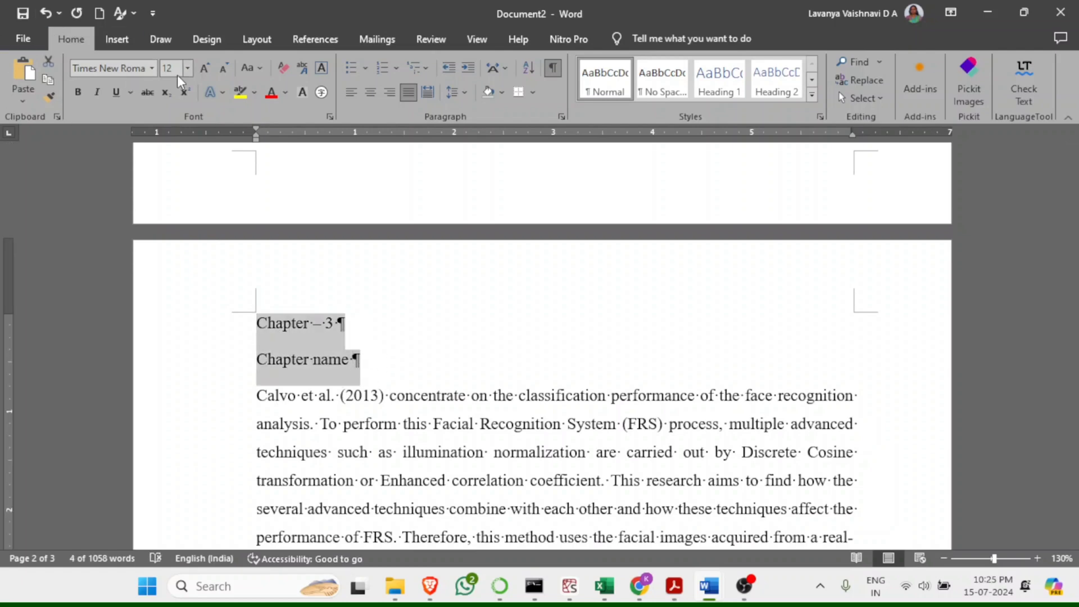
{"action": "left_click", "coordinate": [204, 69]}
{"action": "left_click", "coordinate": [204, 68]}
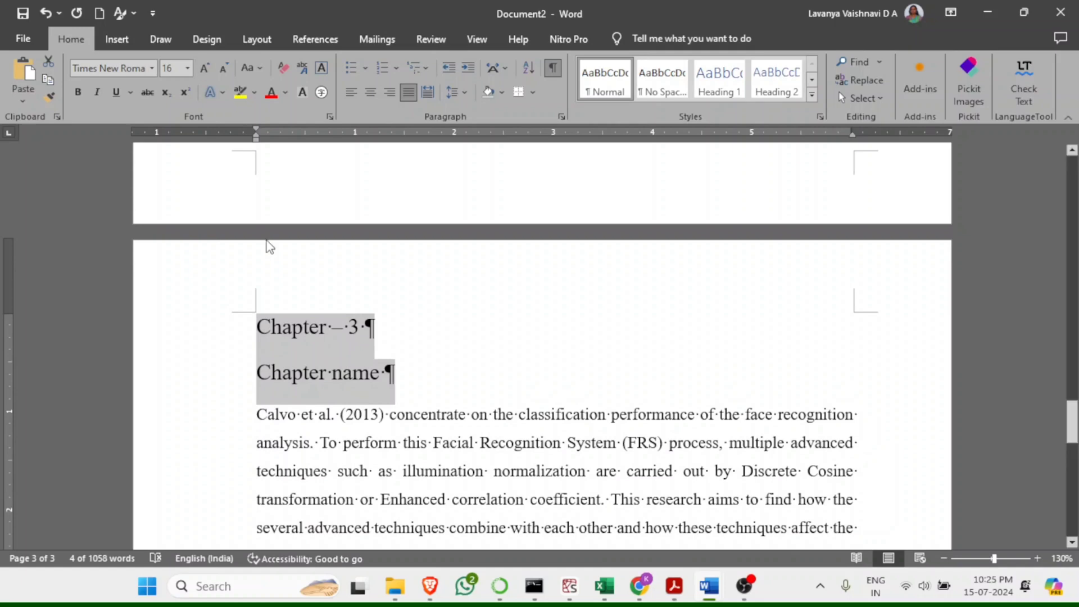
{"action": "left_click", "coordinate": [78, 92]}
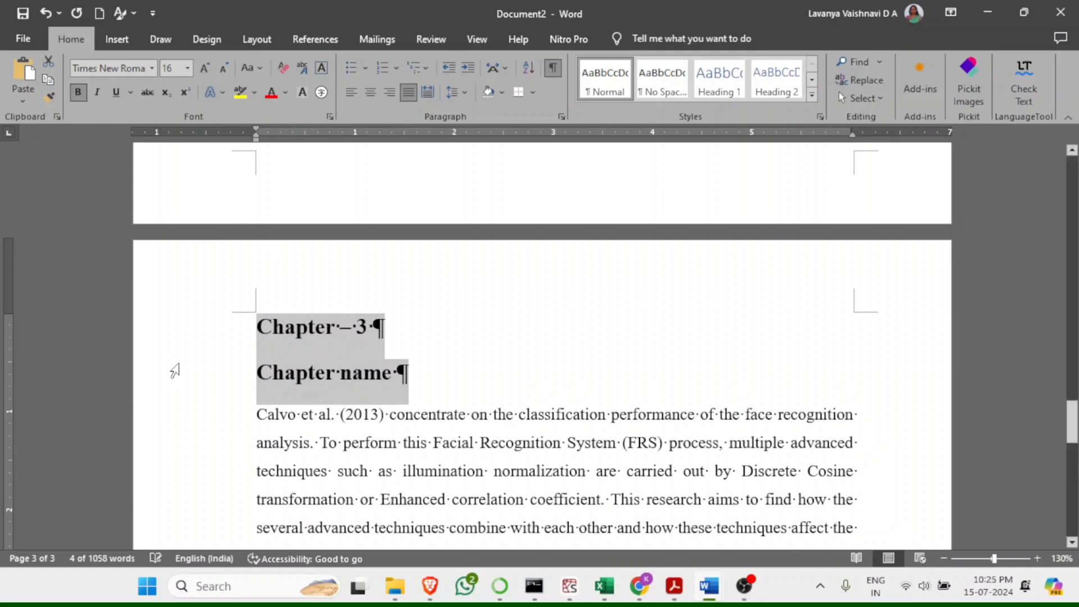
- Centre the "Chapter name" line and set its font size to 18 pt
{"action": "left_click", "coordinate": [254, 380]}
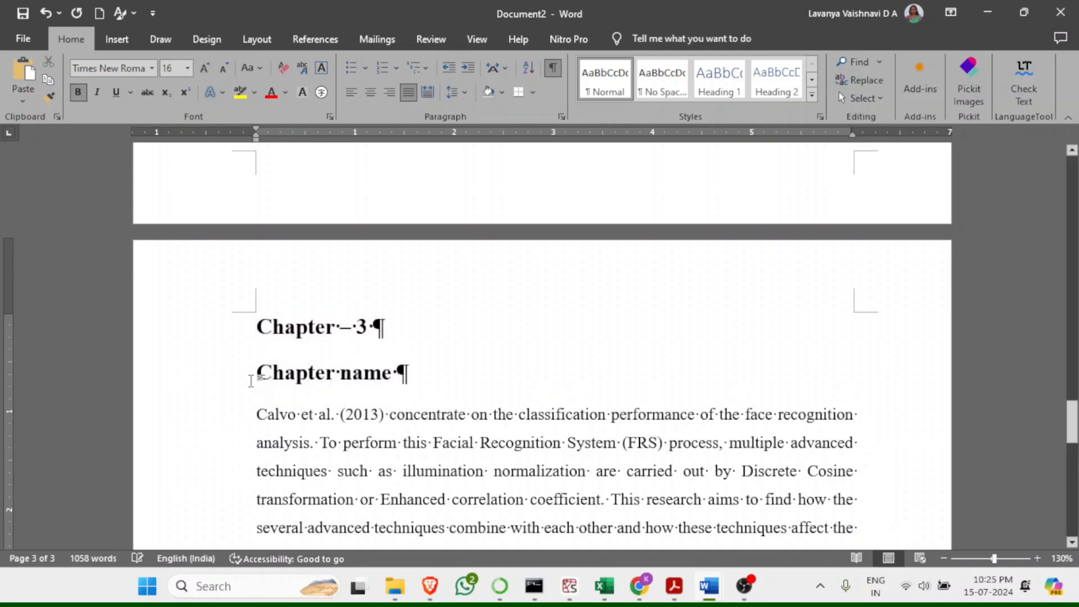
{"action": "key", "text": "ctrl+e"}
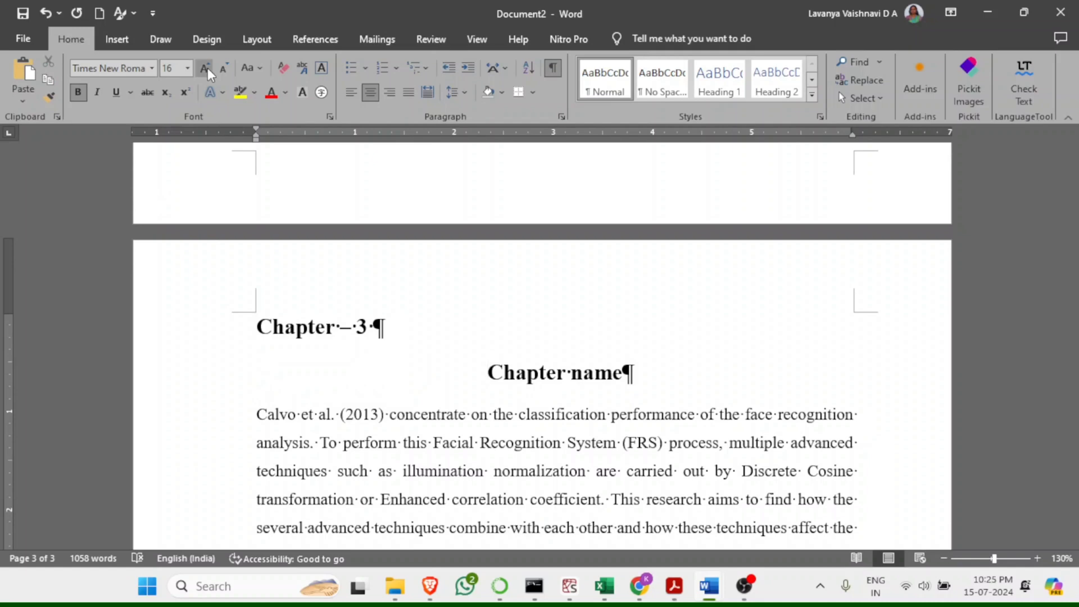
{"action": "left_click", "coordinate": [211, 377]}
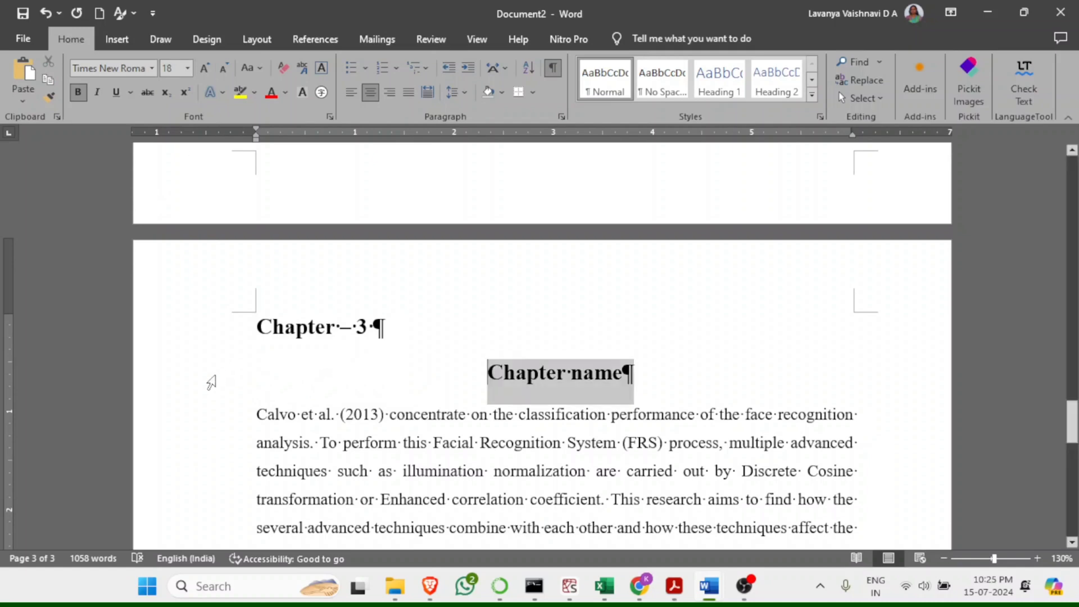
{"action": "left_click", "coordinate": [205, 68]}
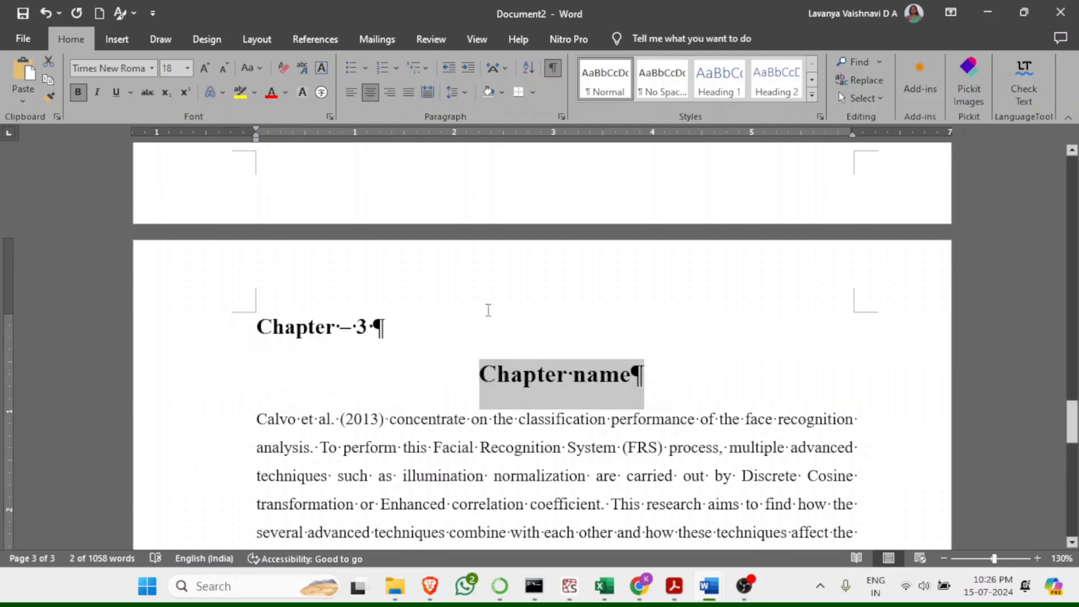
{"action": "key", "text": "ctrl"}
- Open the page header above "Chapter – 3" for editing and look at the built-in header designs without applying one
{"action": "scroll", "coordinate": [488, 310], "scroll_direction": "down", "scroll_amount": 10}
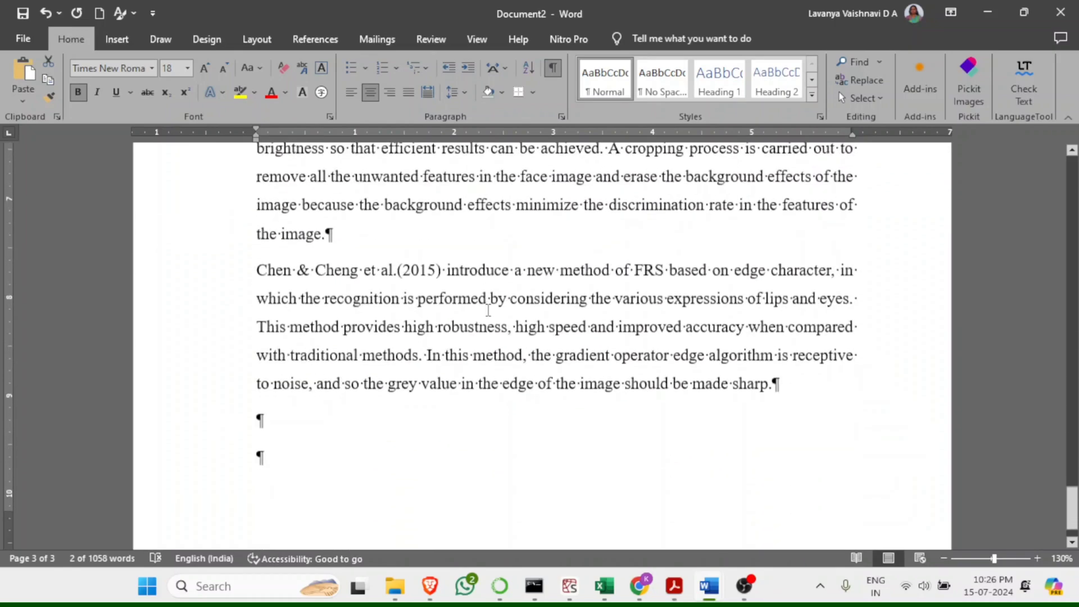
{"action": "scroll", "coordinate": [488, 310], "scroll_direction": "up", "scroll_amount": 7}
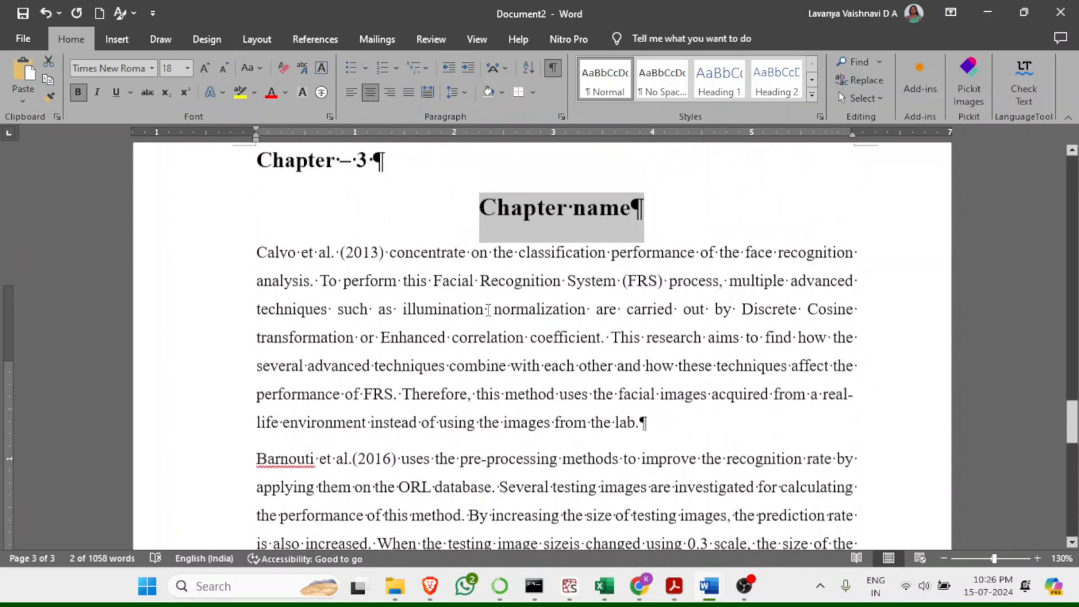
{"action": "scroll", "coordinate": [489, 310], "scroll_direction": "up", "scroll_amount": 3}
{"action": "double_click", "coordinate": [364, 339]}
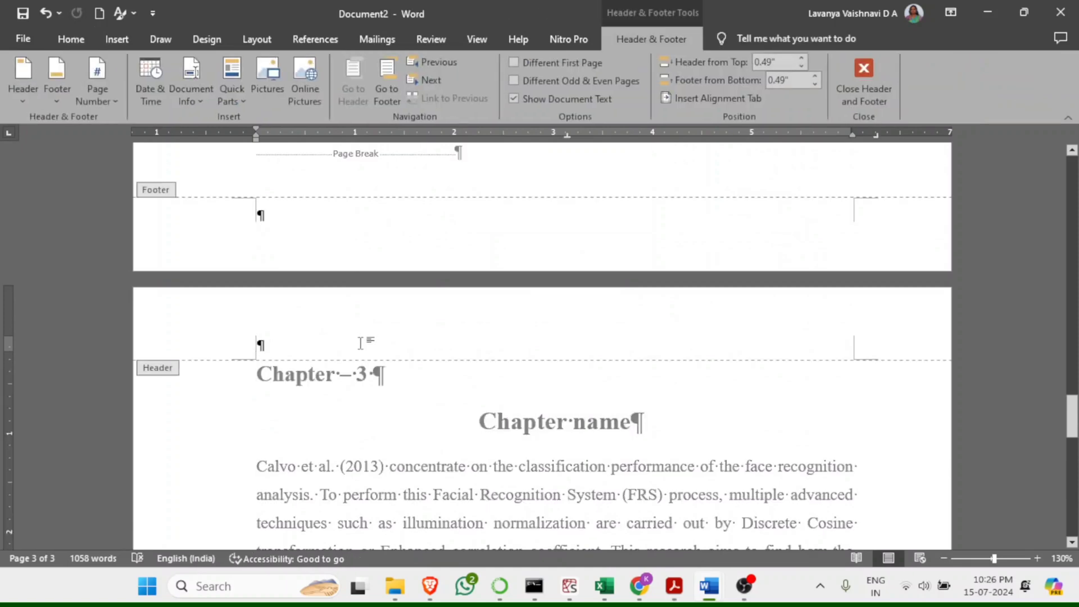
{"action": "double_click", "coordinate": [371, 419]}
{"action": "double_click", "coordinate": [355, 235]}
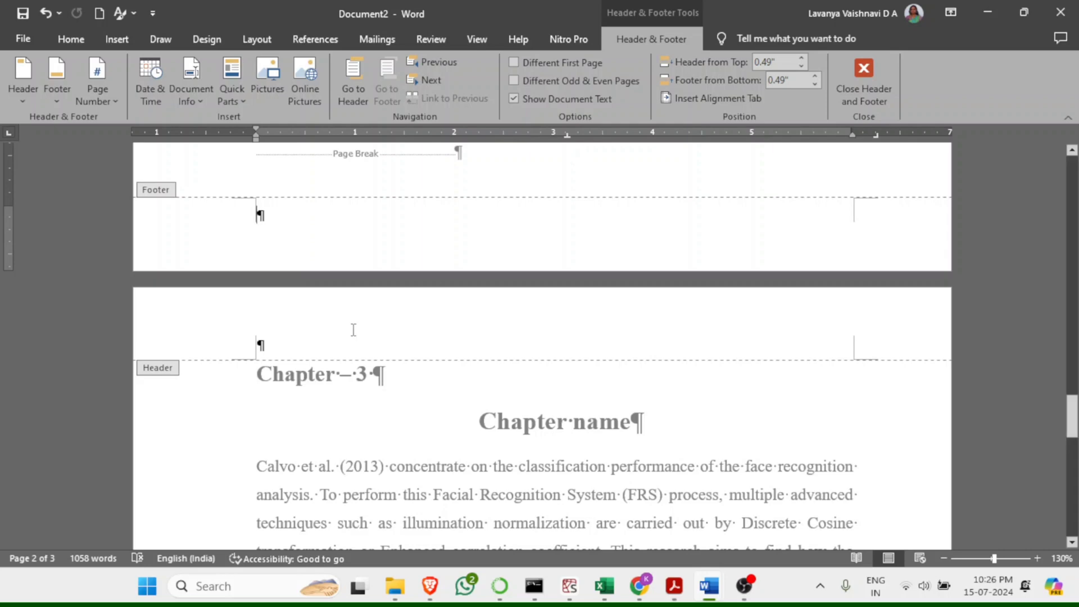
{"action": "left_click", "coordinate": [348, 336]}
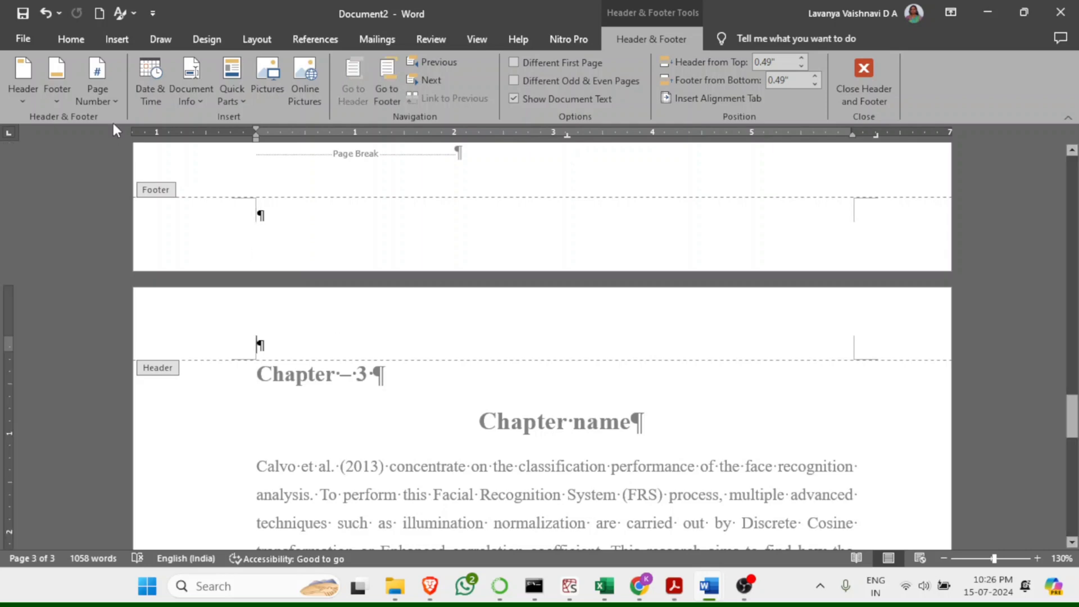
{"action": "left_click", "coordinate": [10, 100]}
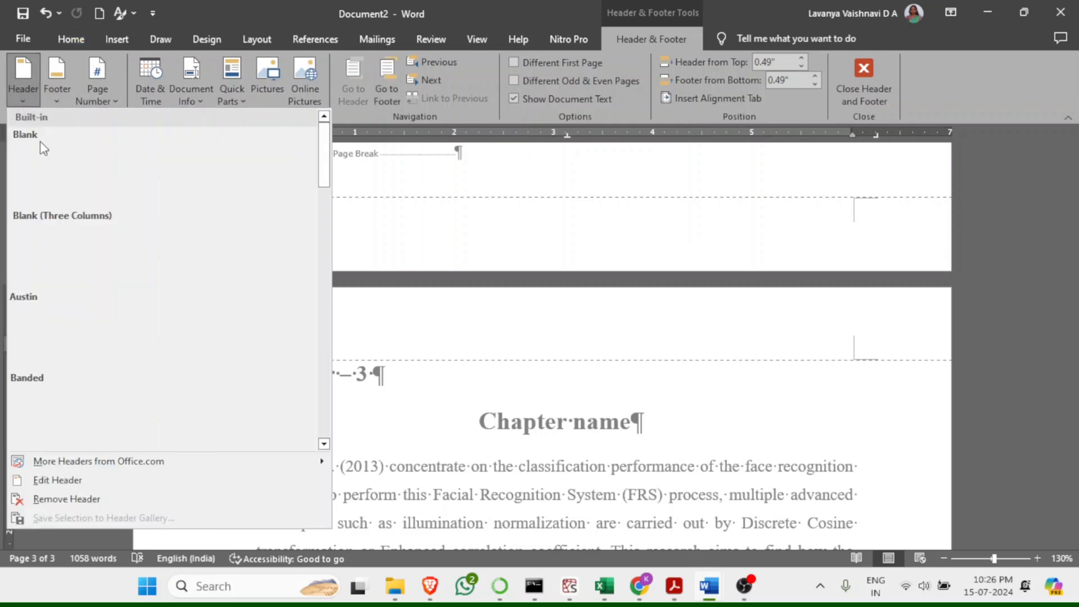
{"action": "left_click", "coordinate": [467, 353]}
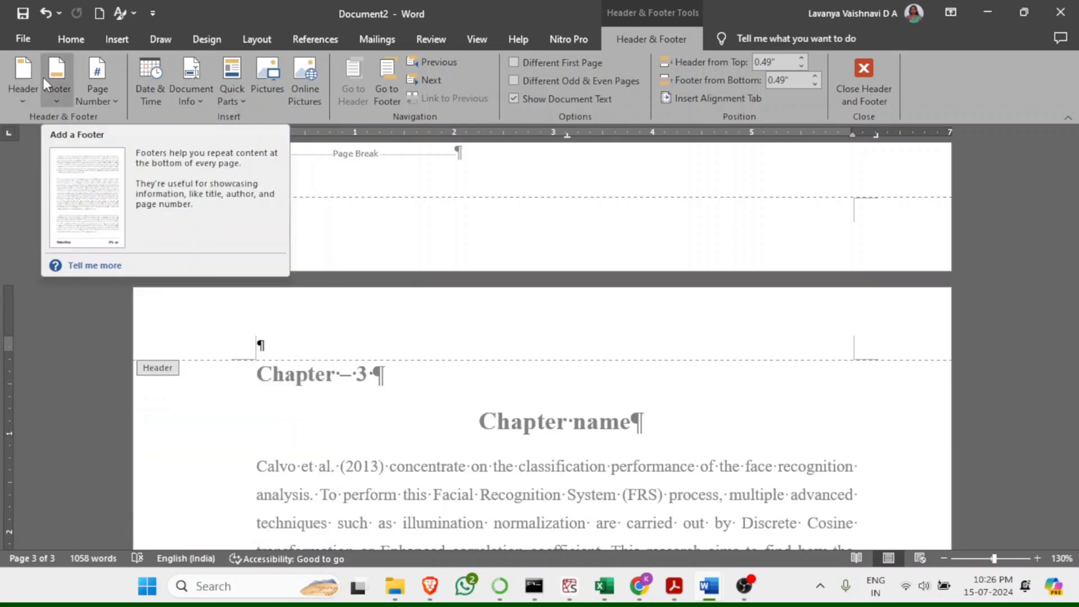
- Draw a straight horizontal line about 6.07" long along the header's lower boundary, spanning margin to margin
{"action": "left_click", "coordinate": [118, 39]}
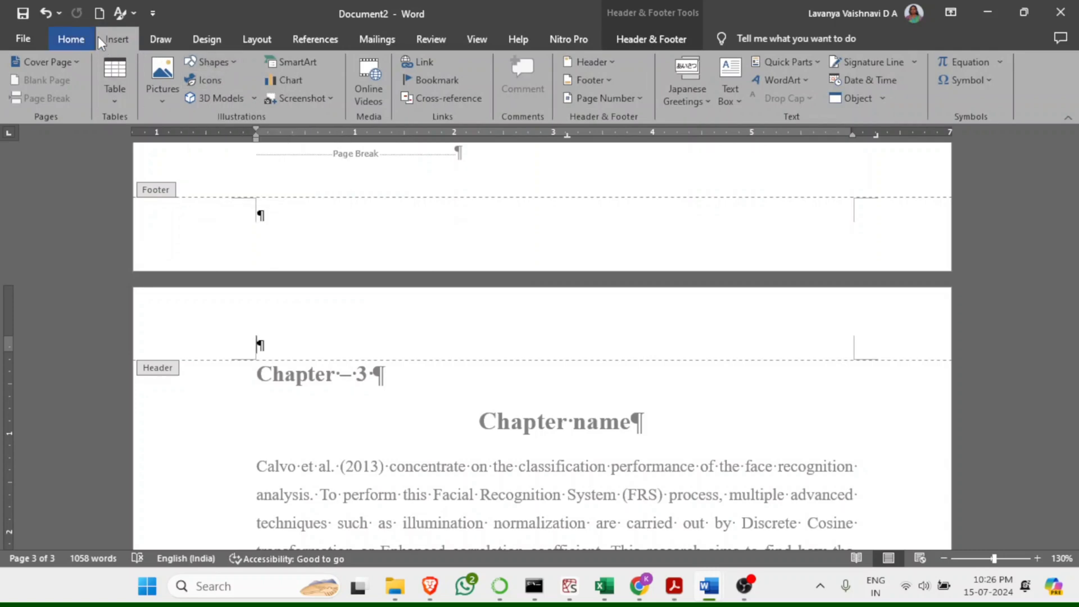
{"action": "left_click", "coordinate": [208, 63]}
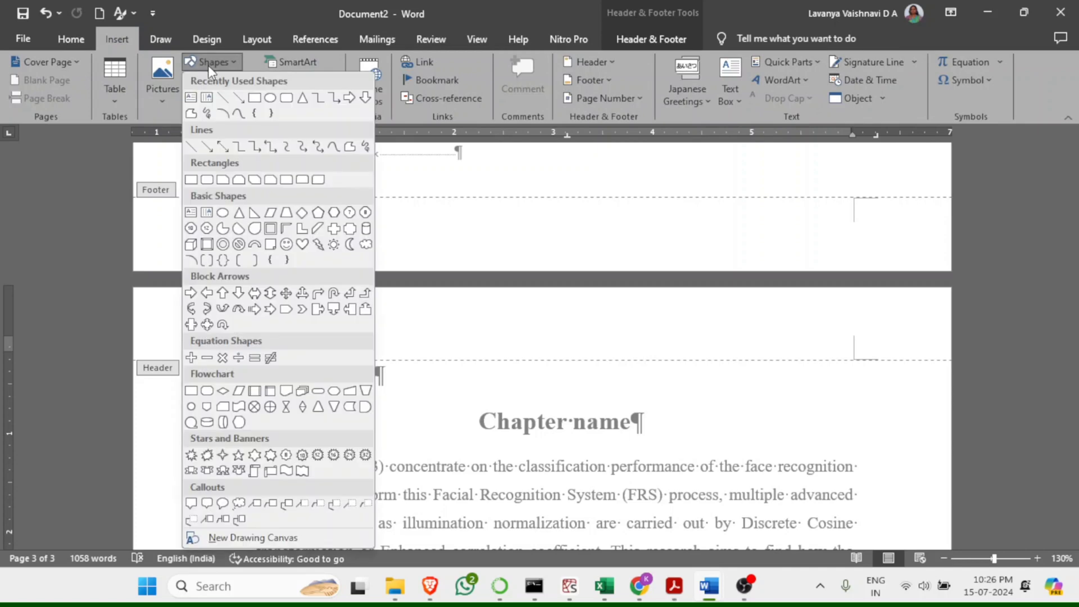
{"action": "left_click", "coordinate": [223, 97]}
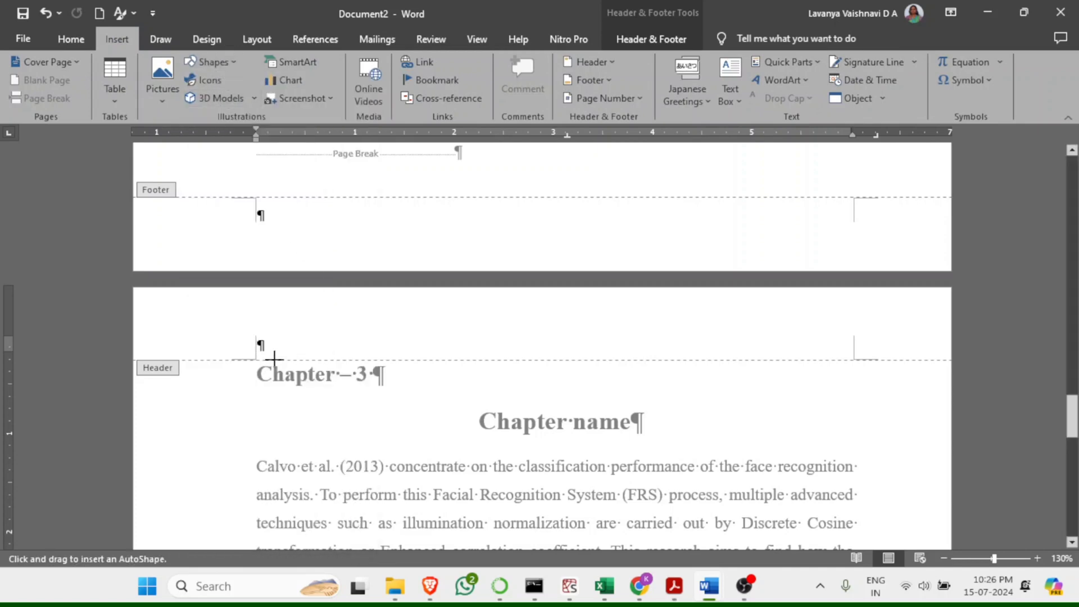
{"action": "left_click_drag", "start_coordinate": [257, 359], "coordinate": [857, 360]}
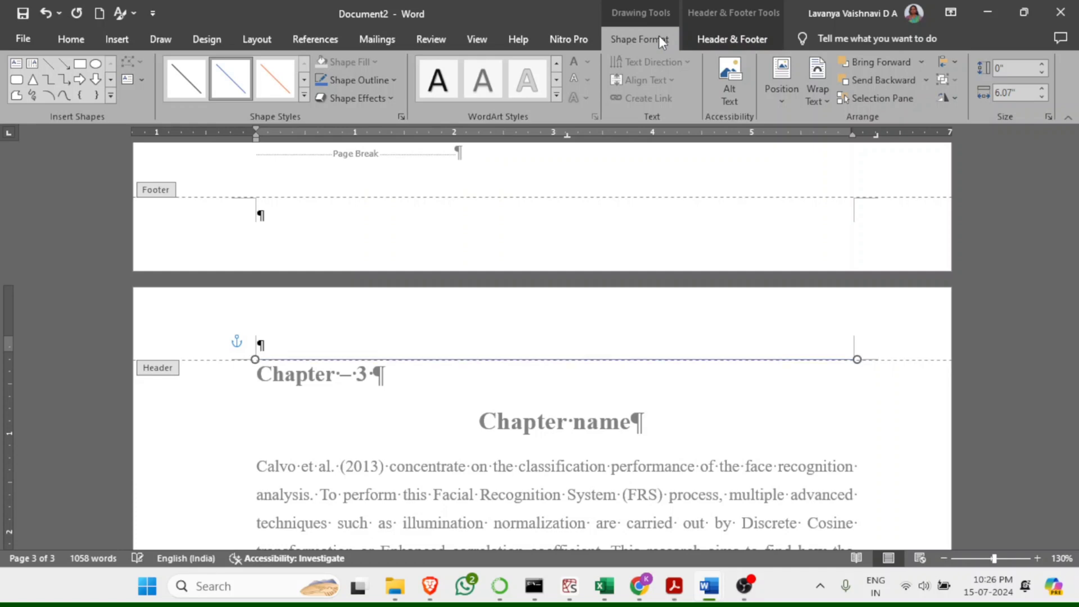
- Set the weight of the line below the page header to 3 pt
{"action": "left_click", "coordinate": [344, 79]}
{"action": "mouse_move", "coordinate": [383, 326]}
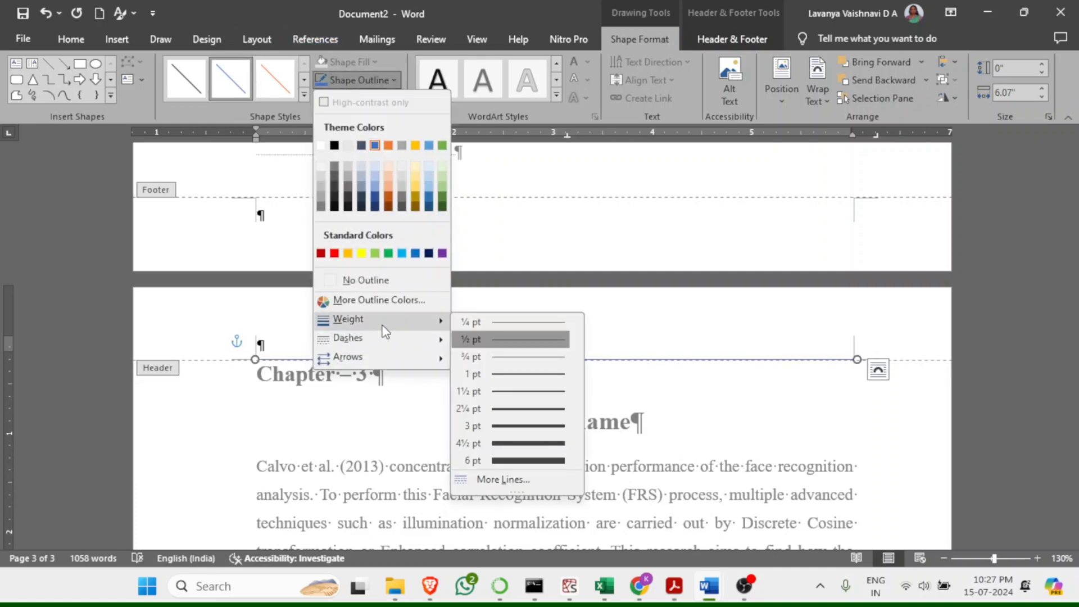
{"action": "left_click", "coordinate": [534, 426]}
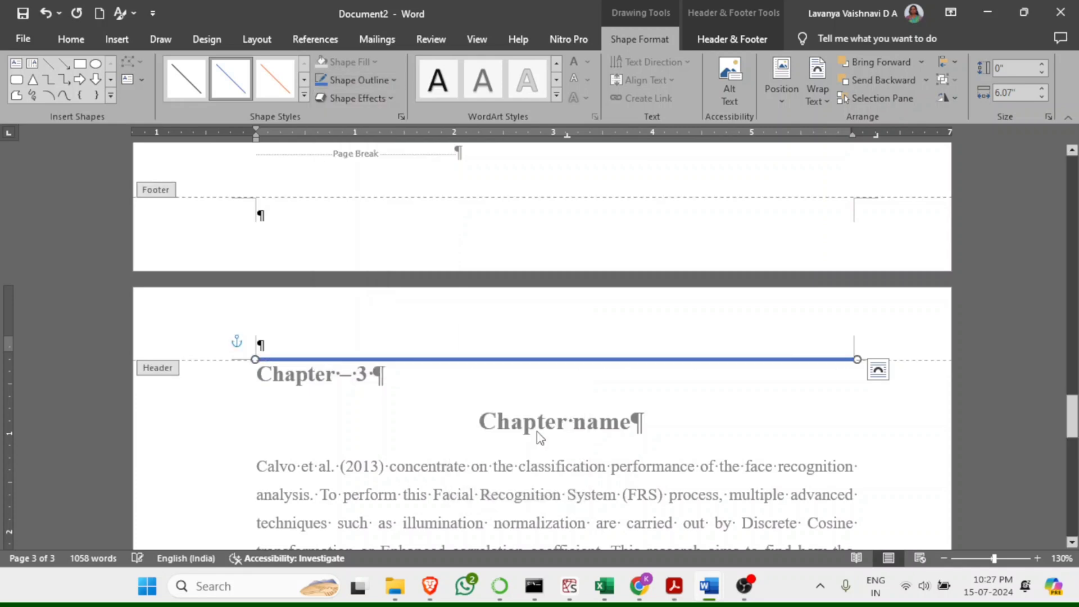
{"action": "left_click", "coordinate": [366, 78]}
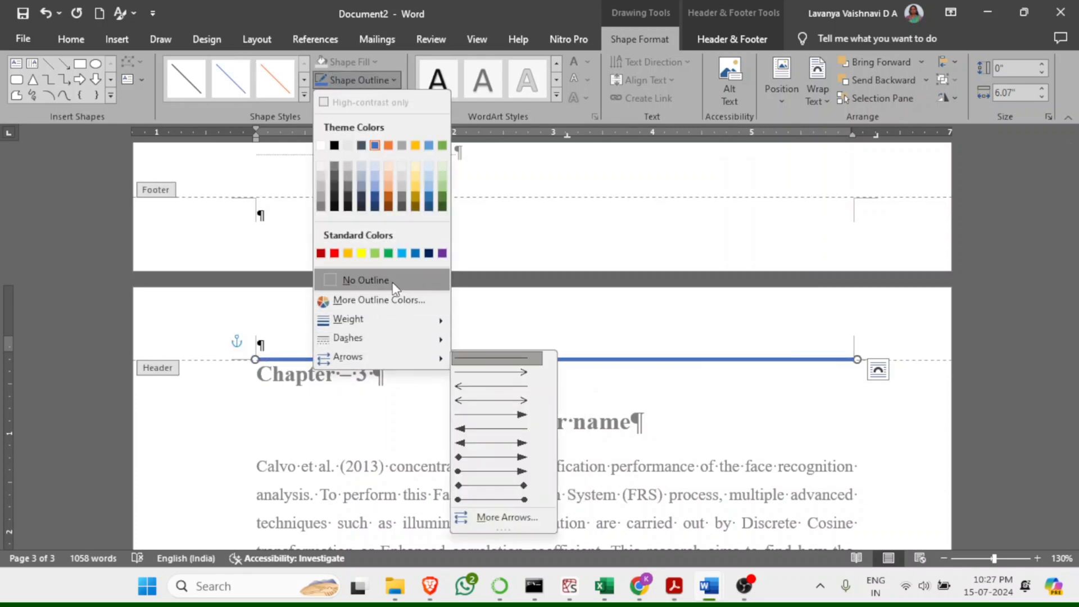
{"action": "left_click", "coordinate": [384, 302]}
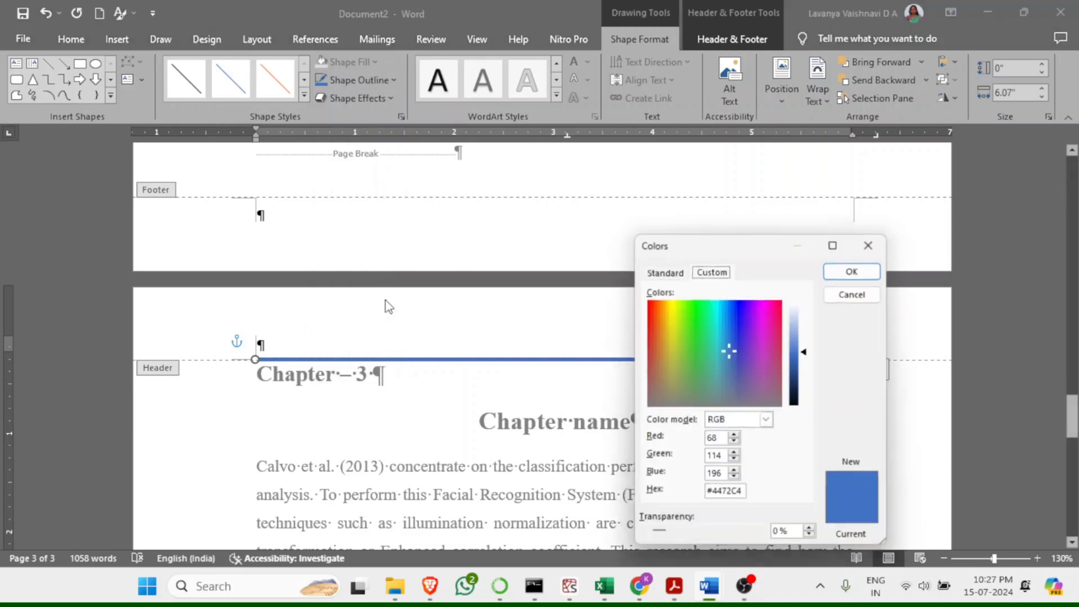
{"action": "left_click", "coordinate": [872, 242]}
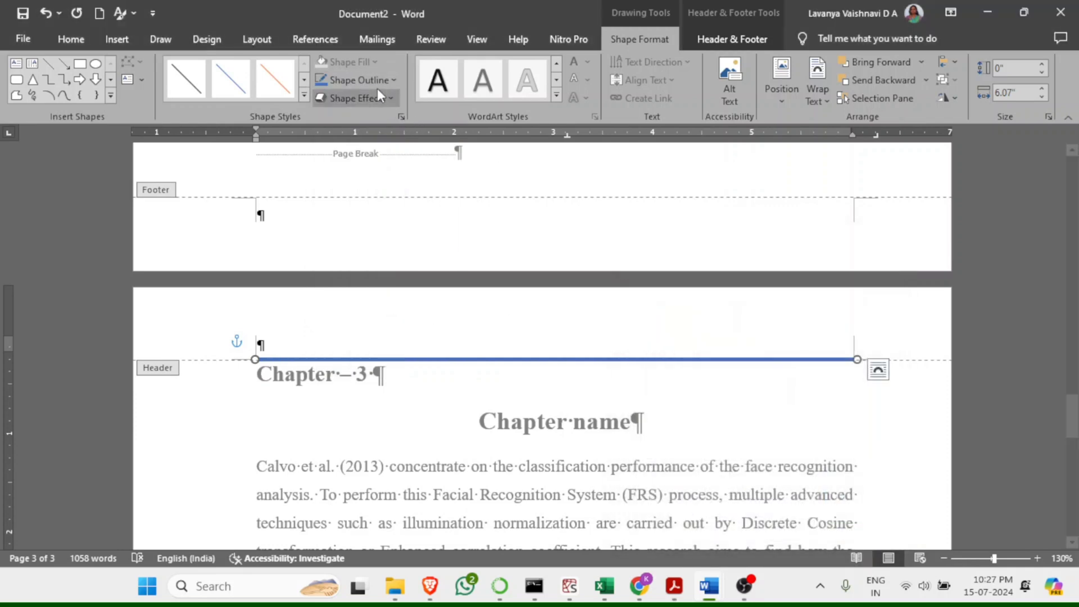
- Open the detailed line formatting options for the header line and recolour it to a dark orange-brown
{"action": "left_click", "coordinate": [366, 79]}
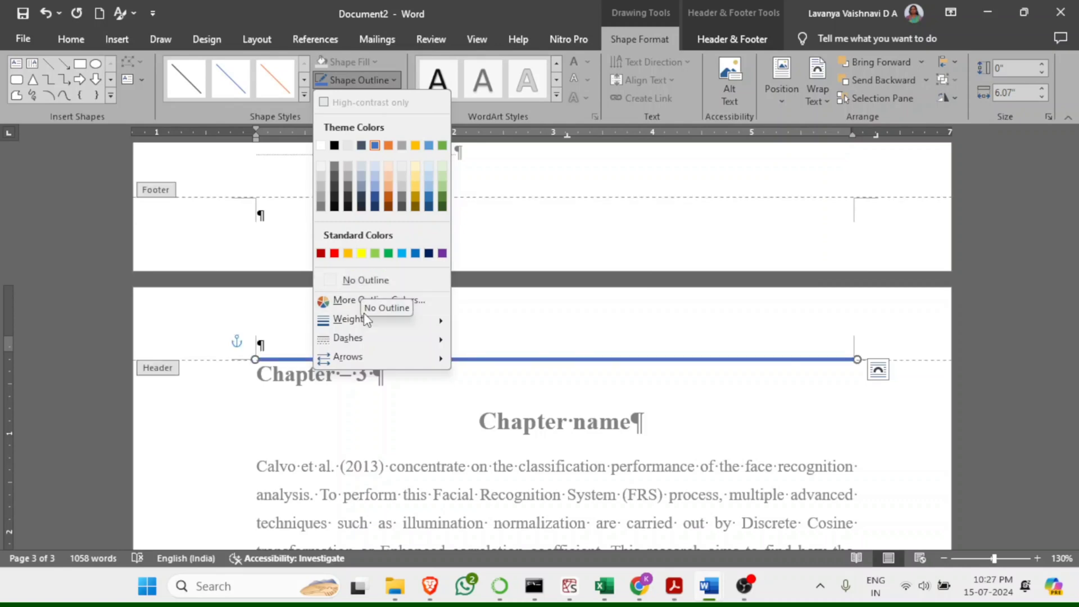
{"action": "mouse_move", "coordinate": [360, 341]}
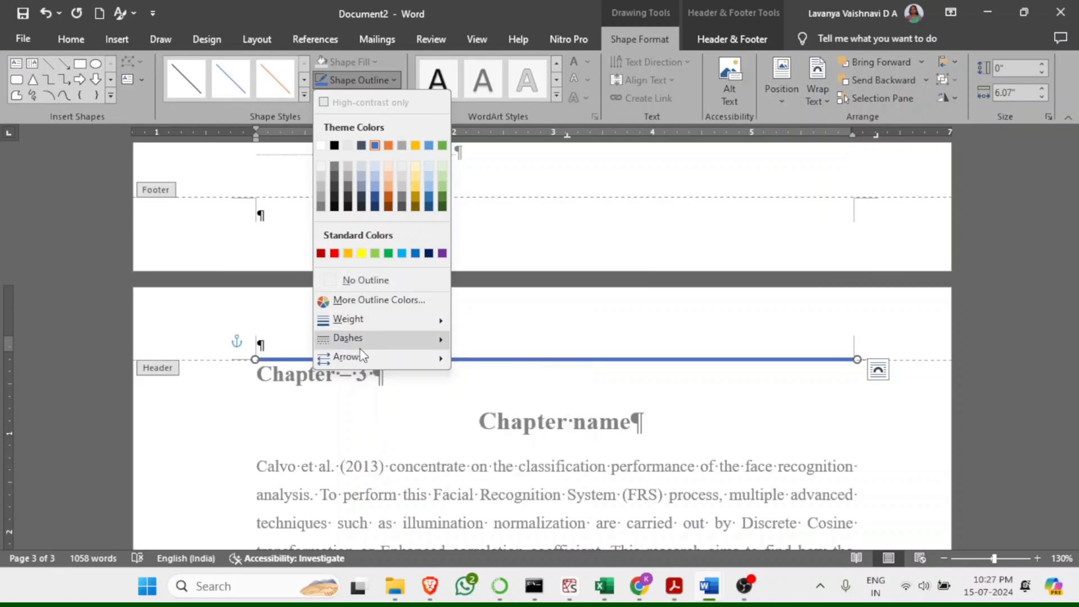
{"action": "left_click", "coordinate": [501, 441]}
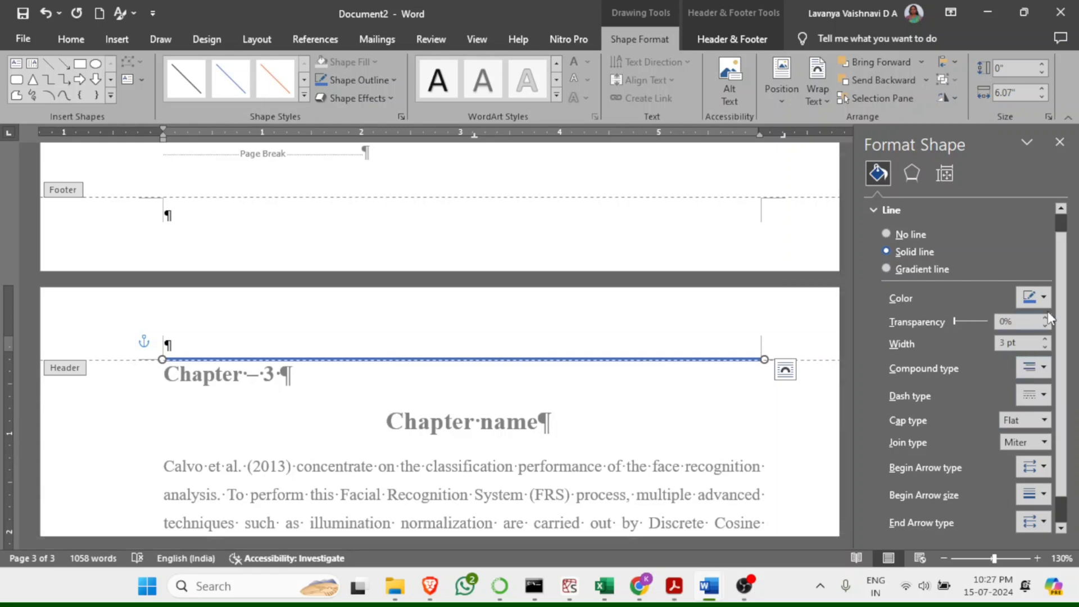
{"action": "left_click", "coordinate": [1034, 296]}
{"action": "left_click", "coordinate": [1014, 412]}
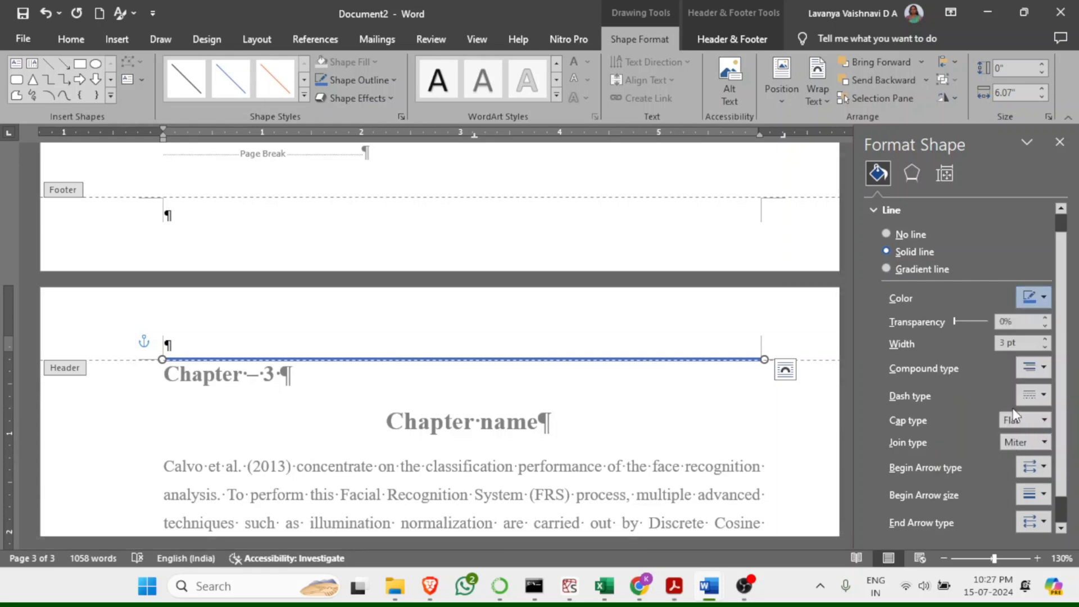
- Try the Double compound type on the header line, change it to a two-stroke type of unequal thickness, and close the formatting options
{"action": "left_click", "coordinate": [1033, 365]}
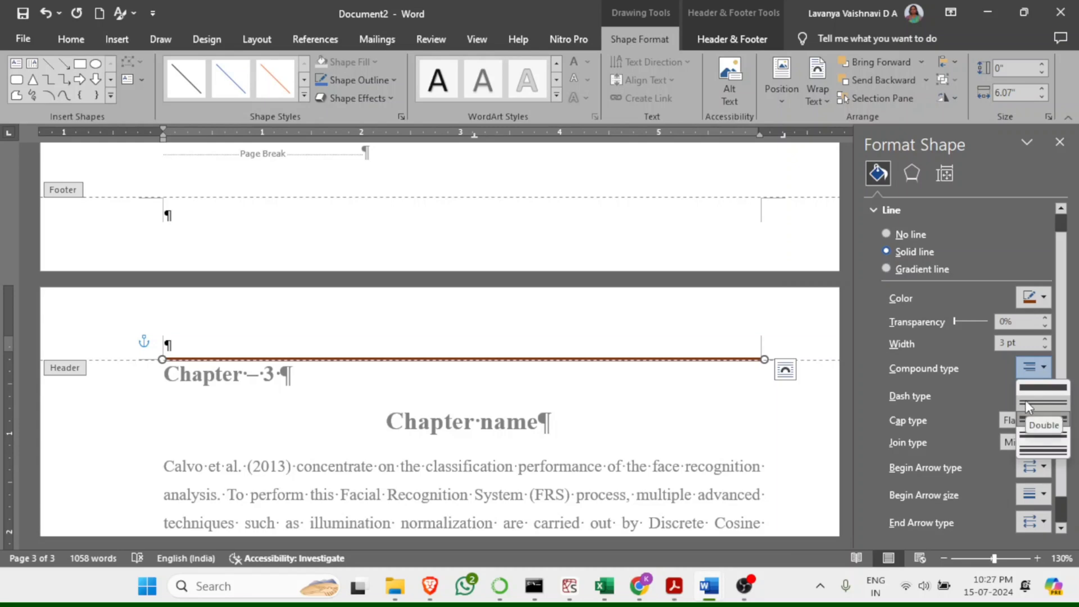
{"action": "left_click", "coordinate": [1025, 400]}
{"action": "left_click", "coordinate": [1033, 367]}
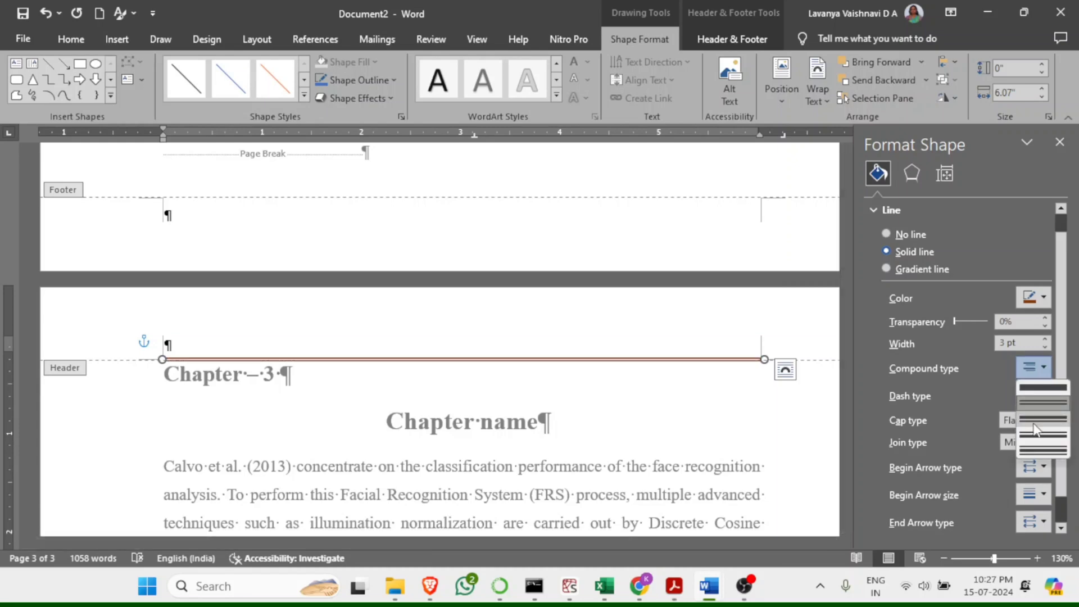
{"action": "left_click", "coordinate": [1036, 433]}
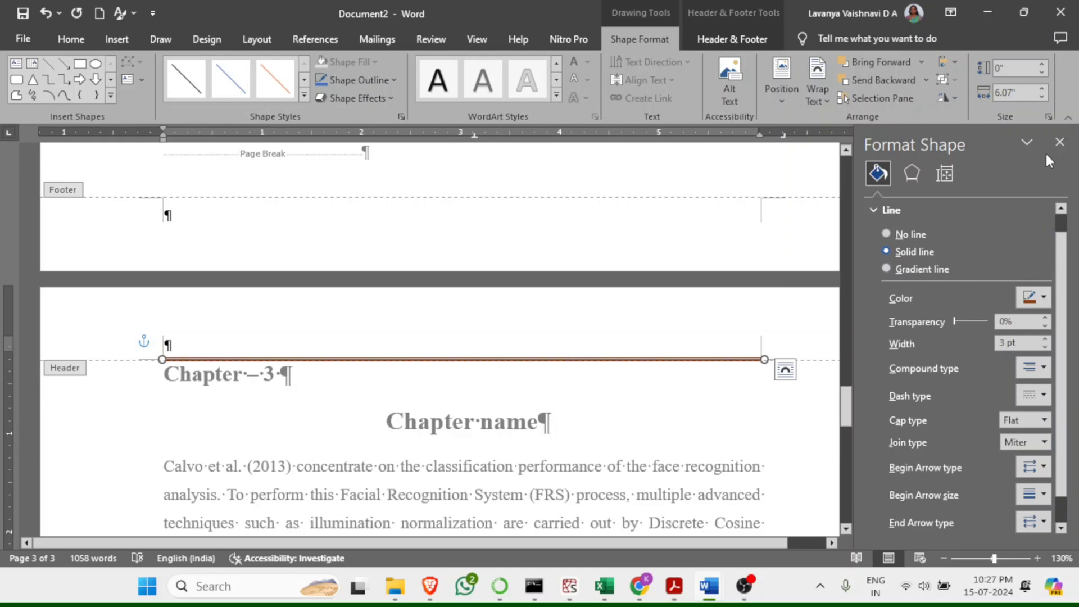
{"action": "left_click", "coordinate": [1060, 143]}
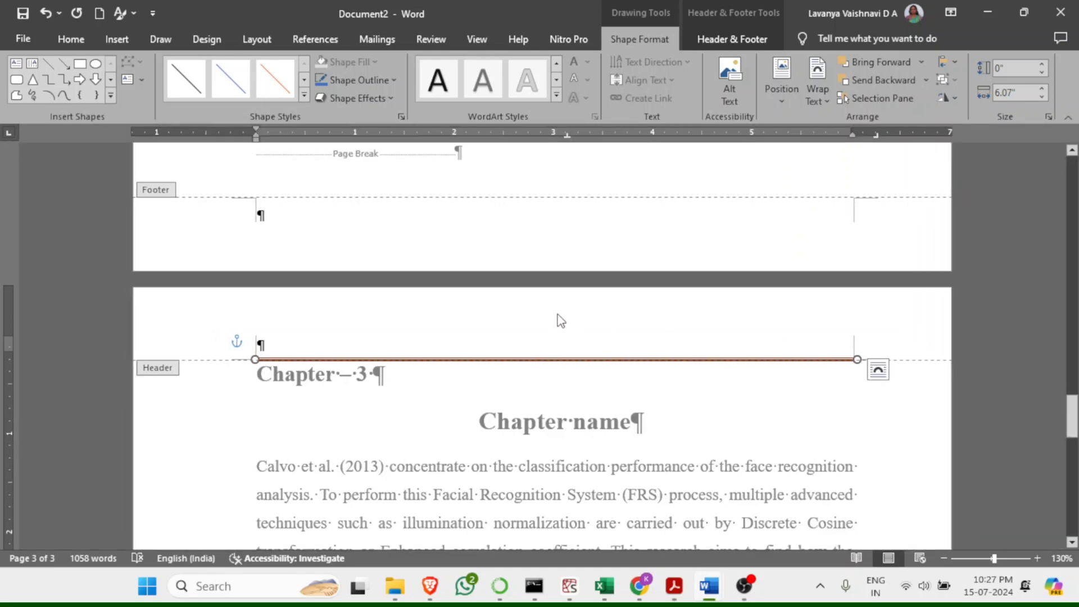
- Enter the centred text "Title of my project" in the header above the line
{"action": "left_click", "coordinate": [274, 342]}
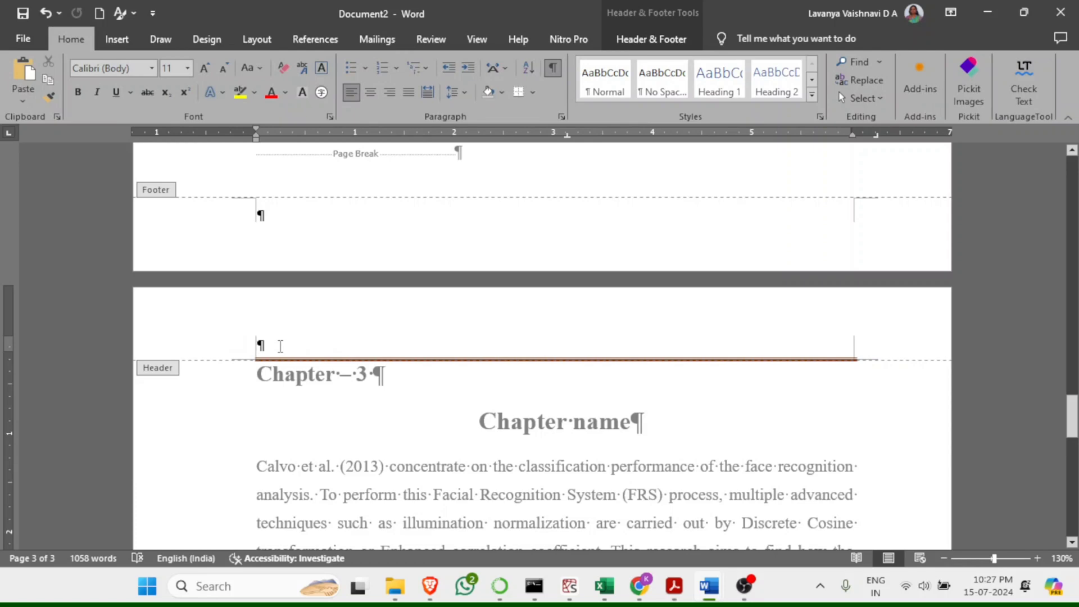
{"action": "key", "text": "ctrl+e"}
{"action": "type", "text": "Title o"}
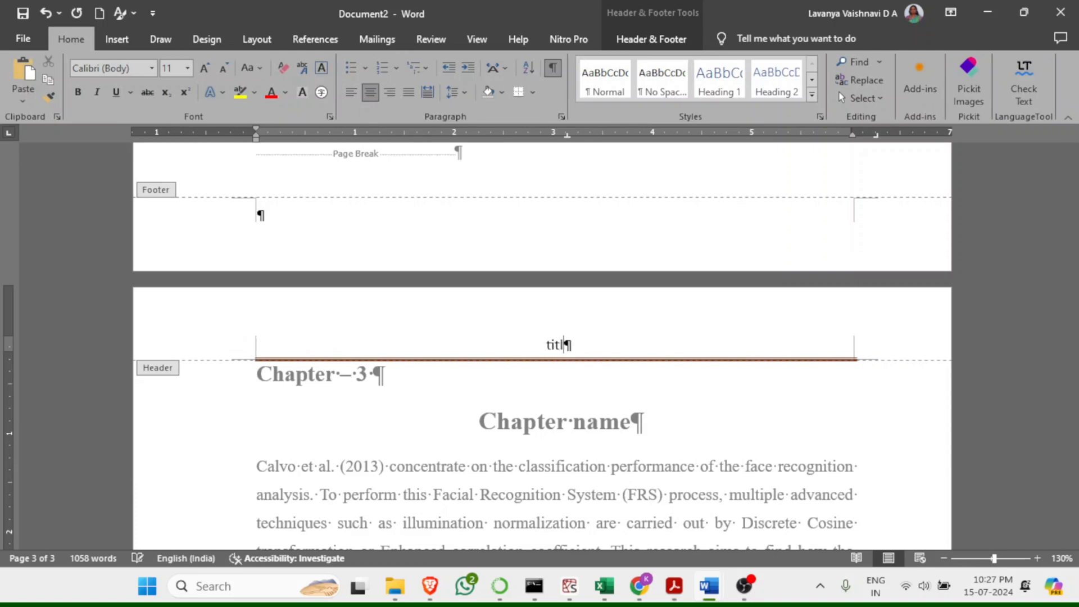
{"action": "type", "text": "f my "}
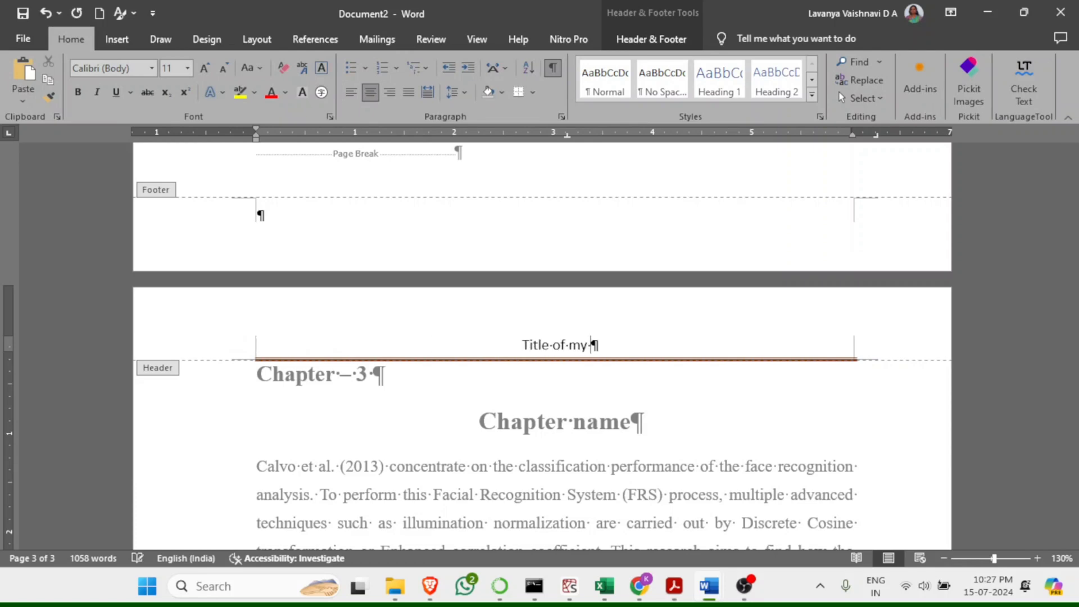
{"action": "type", "text": "project"}
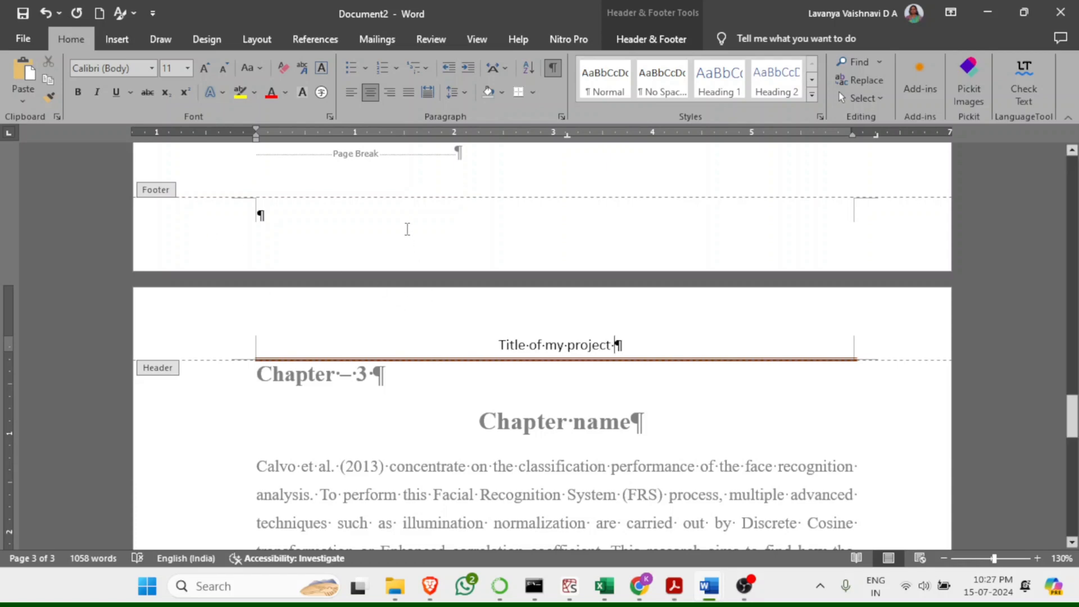
- Copy the "Title of my project" header line and change its font to Times New Roman
{"action": "triple_click", "coordinate": [493, 338]}
{"action": "key", "text": "ctrl+c"}
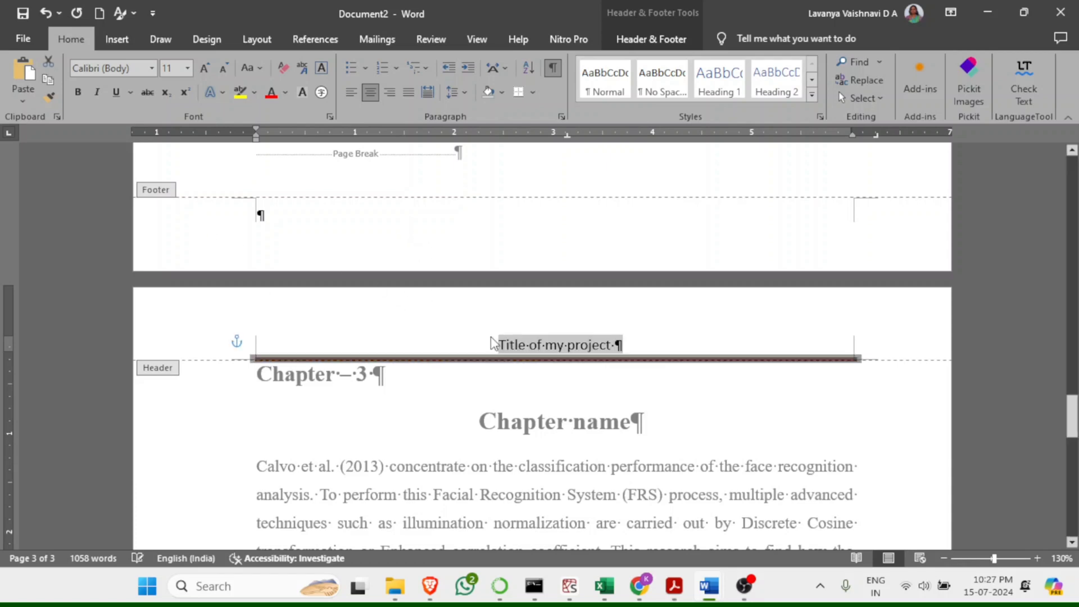
{"action": "left_click", "coordinate": [135, 70]}
{"action": "type", "text": "Times New Roman"}
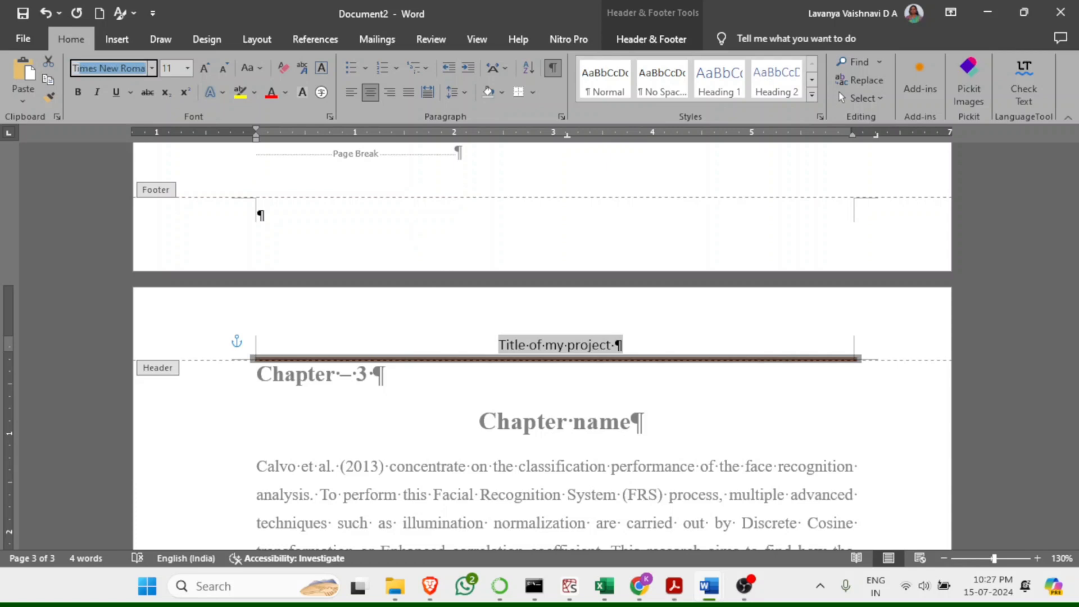
{"action": "key", "text": "Return"}
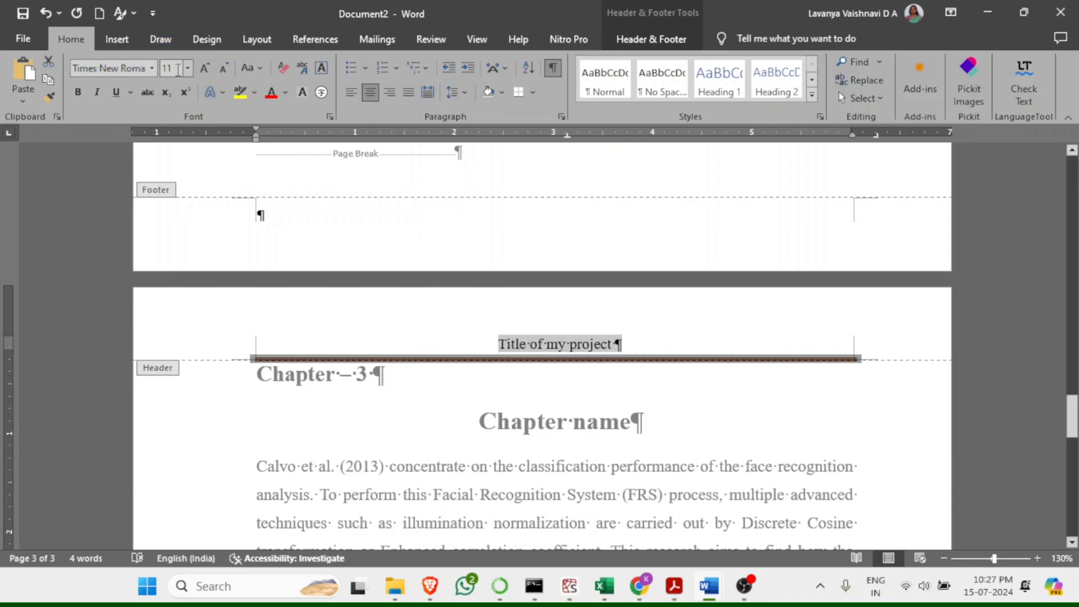
{"action": "left_click", "coordinate": [177, 69]}
{"action": "key", "text": "Return"}
{"action": "left_click", "coordinate": [615, 344]}
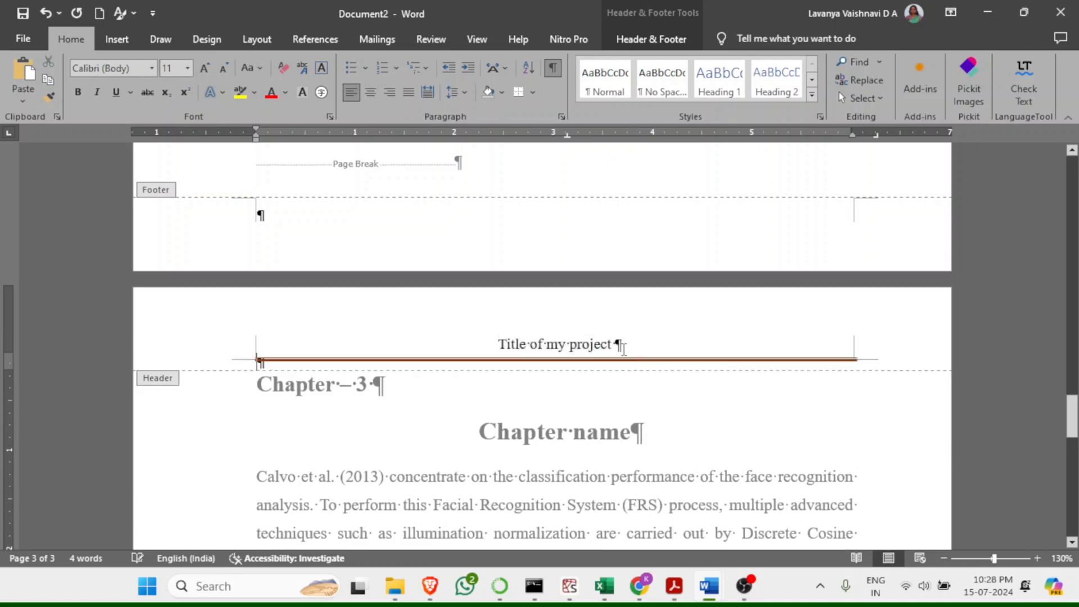
{"action": "left_click", "coordinate": [628, 352]}
{"action": "left_click", "coordinate": [628, 351]}
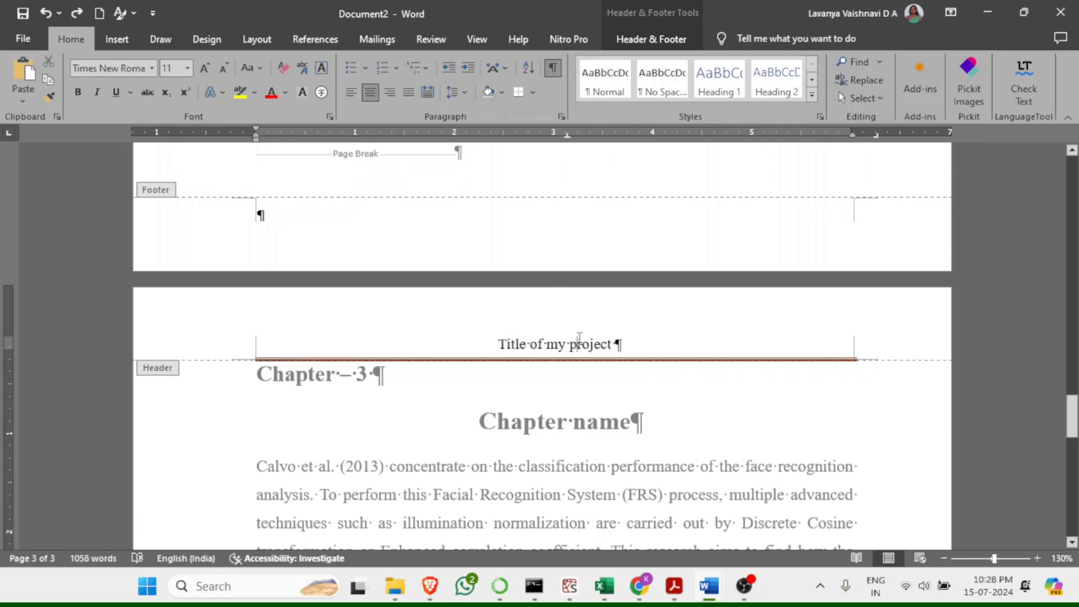
- Try to lengthen the header title by pasting the copied title line repeatedly over the word "project", and undo the pastes
{"action": "double_click", "coordinate": [580, 338]}
{"action": "key", "text": "ctrl+v"}
{"action": "key", "text": "ctrl+v"}
{"action": "key", "text": "ctrl+v"}
{"action": "key", "text": "ctrl+v"}
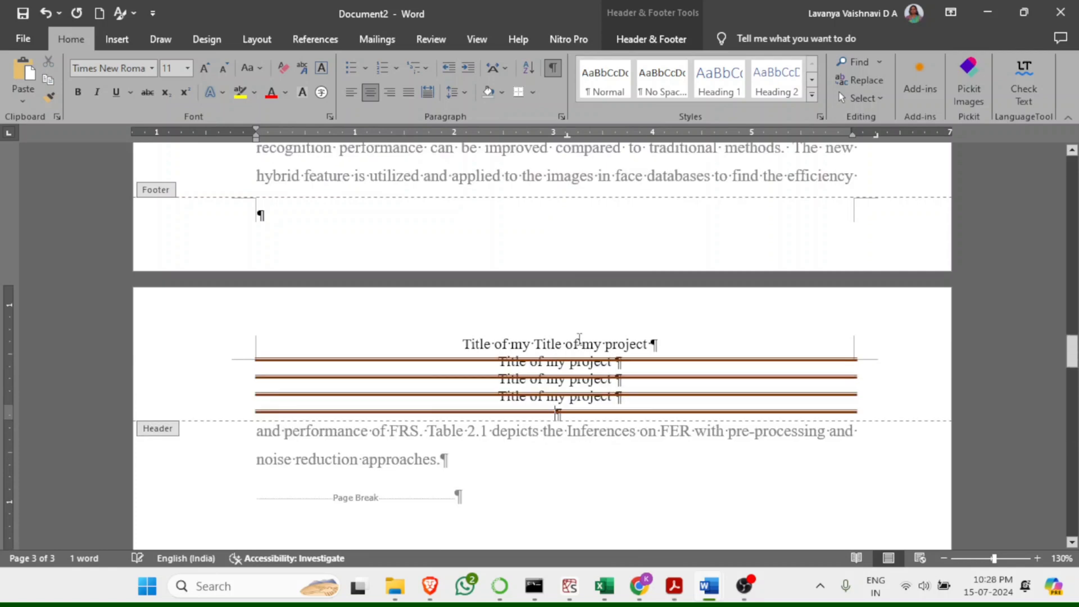
{"action": "key", "text": "ctrl+z"}
{"action": "key", "text": "ctrl+z"}
{"action": "key", "text": "ctrl+z"}
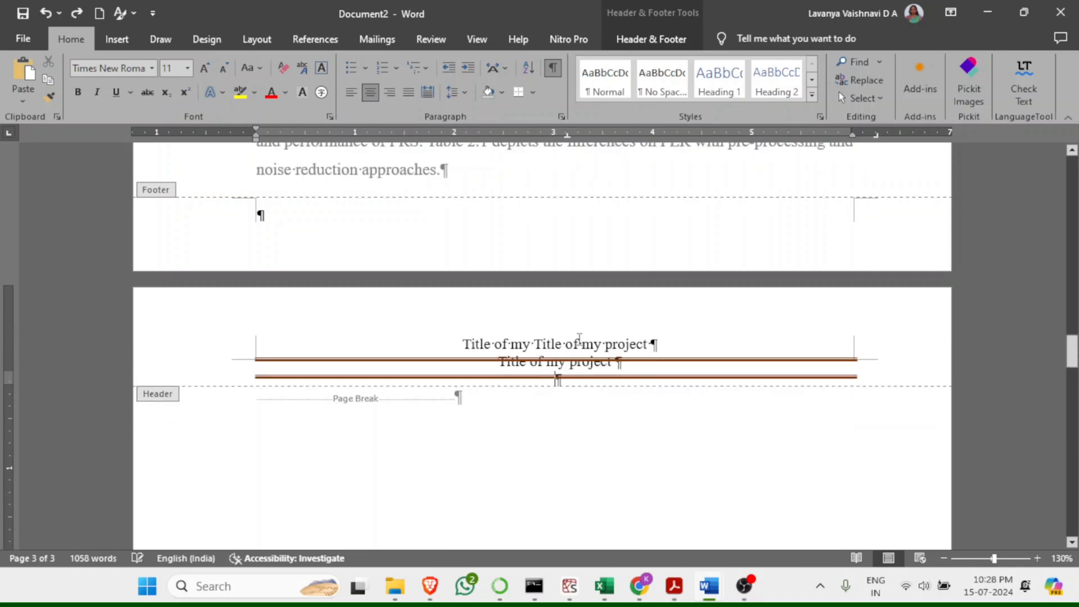
{"action": "key", "text": "ctrl+z"}
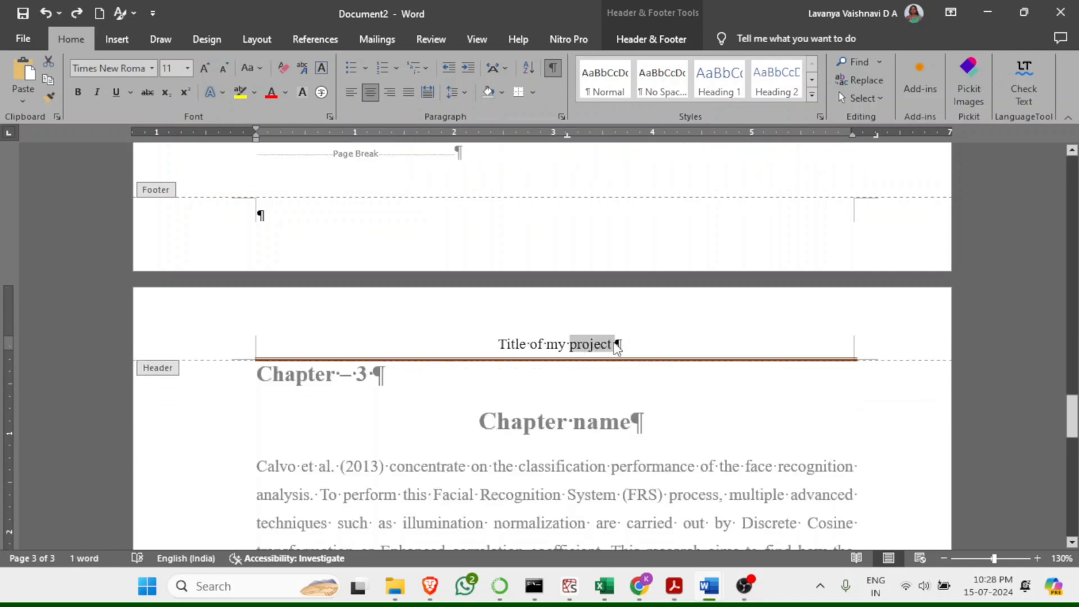
- Lengthen the header title past one line by repeatedly pasting the word "project" at its end
{"action": "double_click", "coordinate": [603, 345]}
{"action": "left_click_drag", "start_coordinate": [605, 348], "coordinate": [622, 344]}
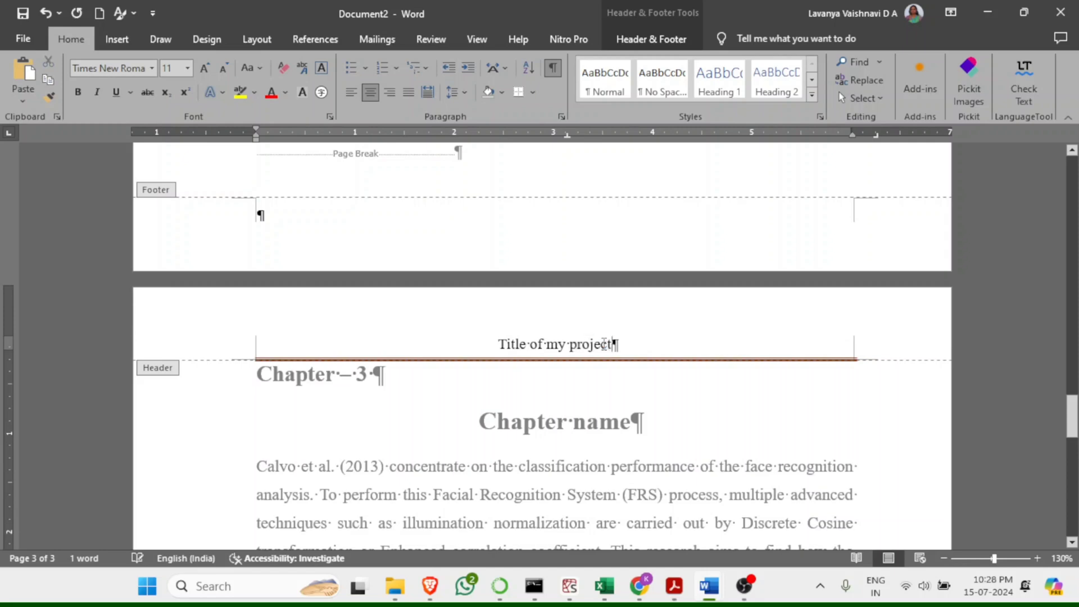
{"action": "key", "text": "ctrl+v"}
{"action": "key", "text": "ctrl+v"}
{"action": "key", "text": "ctrl+v"}
{"action": "key", "text": "ctrl+v"}
{"action": "key", "text": "ctrl+v"}
{"action": "key", "text": "ctrl+v"}
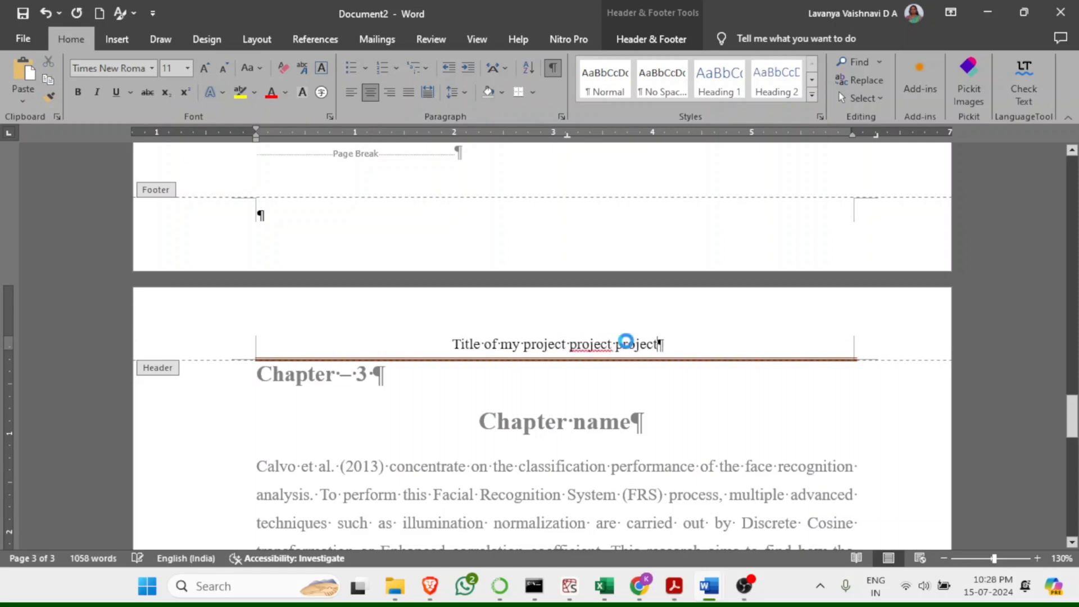
{"action": "key", "text": "ctrl+v"}
{"action": "key", "text": "ctrl+v"}
{"action": "key", "text": "ctrl+v"}
{"action": "key", "text": "ctrl+v"}
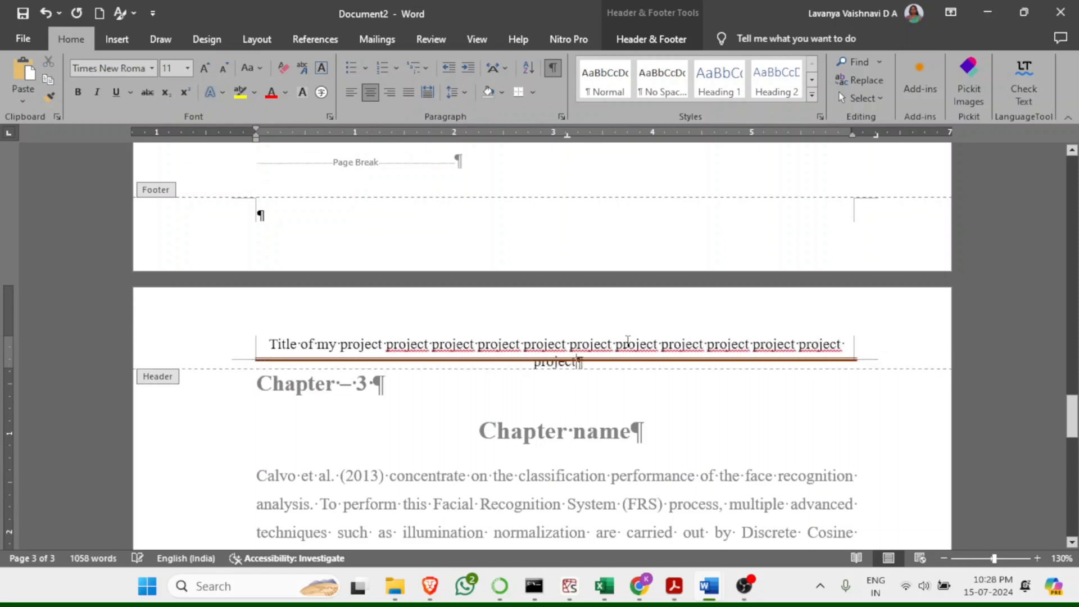
- Reduce the font size of the whole header title to 10.5 pt, undoing the trial increase back to 11 pt
{"action": "triple_click", "coordinate": [614, 343]}
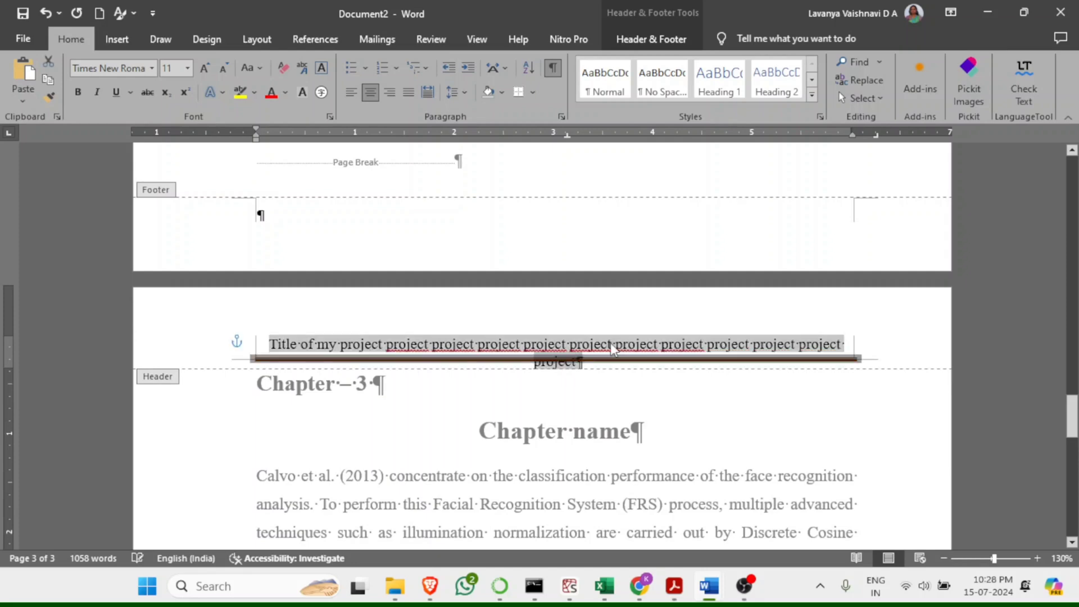
{"action": "left_click", "coordinate": [224, 69]}
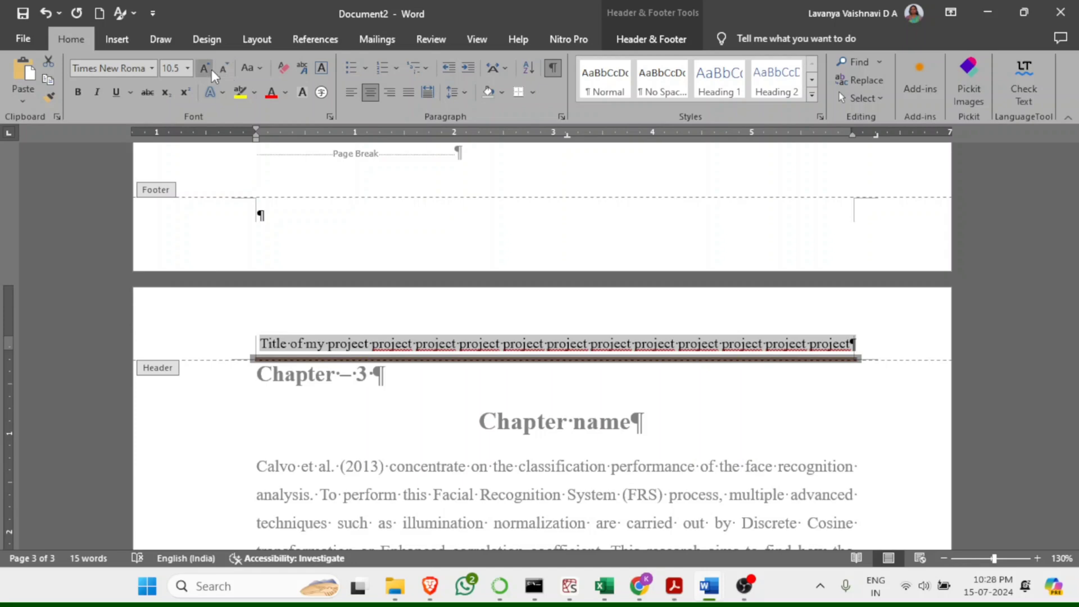
{"action": "left_click", "coordinate": [204, 70]}
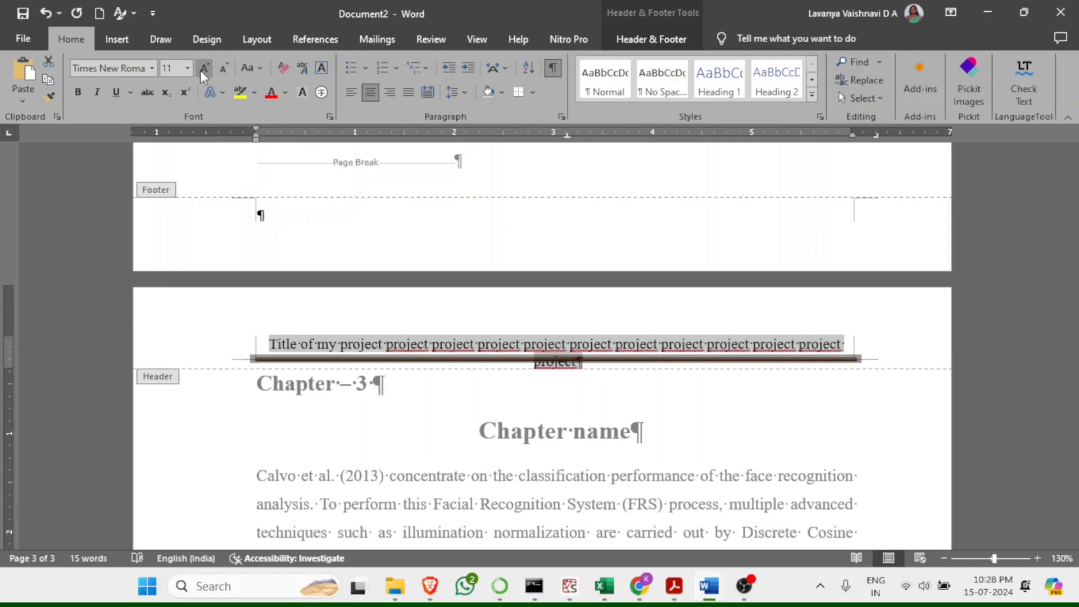
{"action": "key", "text": "ctrl+z"}
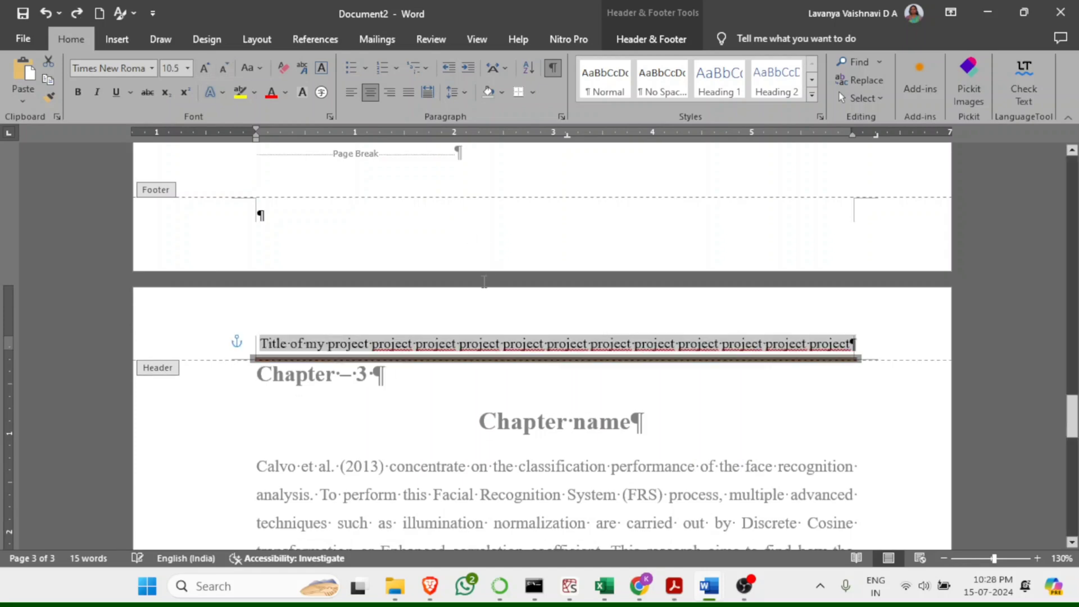
{"action": "left_click", "coordinate": [465, 358]}
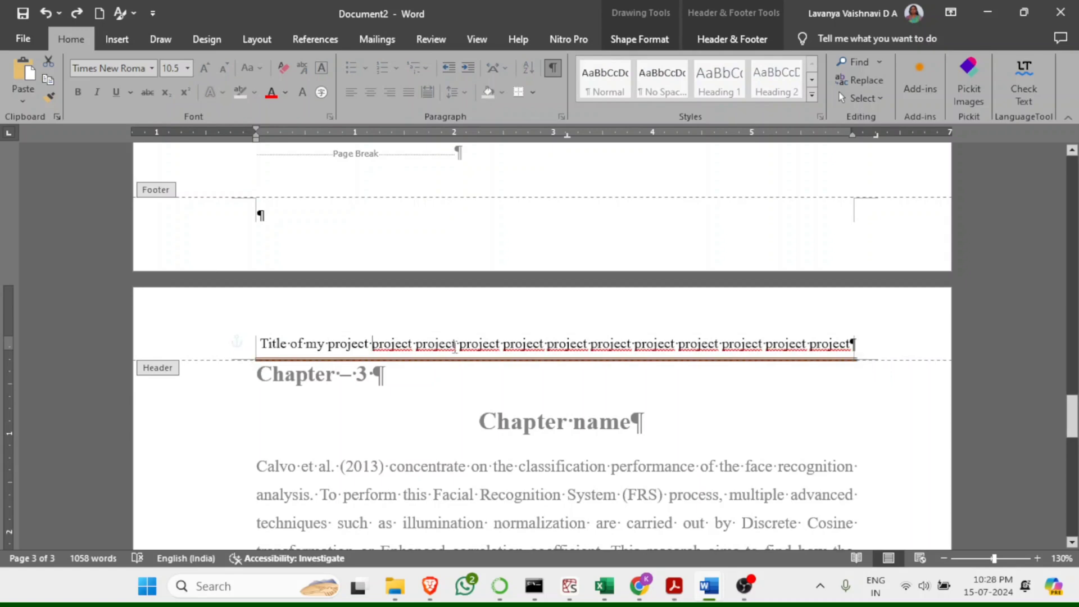
- Delete the repeated "project" words so the header reads "Title of my project", and keep it centred
{"action": "left_click_drag", "start_coordinate": [371, 345], "coordinate": [862, 351]}
{"action": "key", "text": "BackSpace"}
{"action": "key", "text": "ctrl+e"}
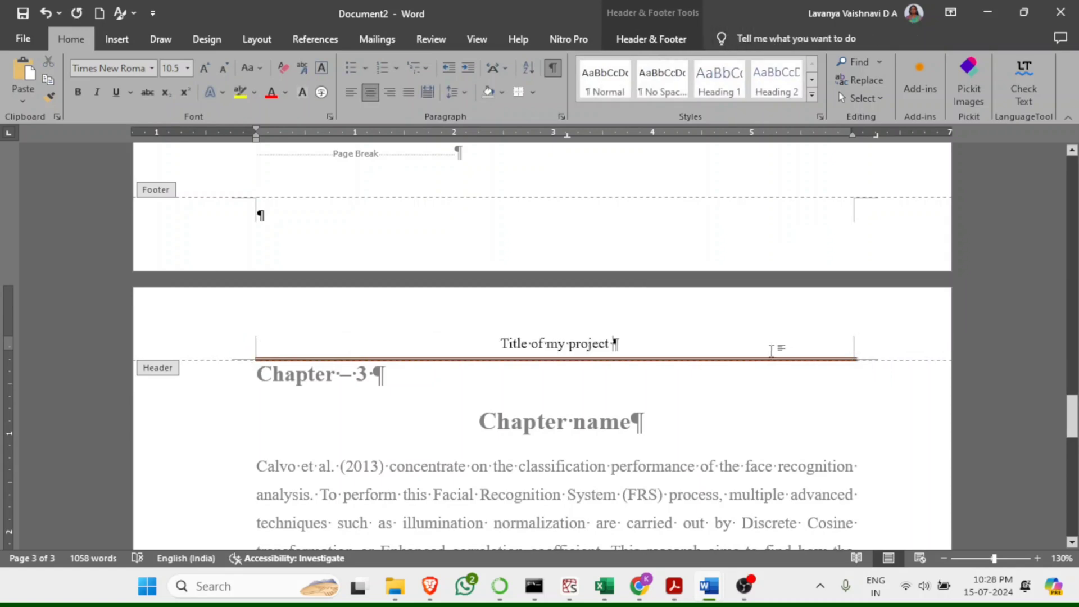
- Insert a page number at the bottom of the page in the Plain Number 3 style
{"action": "left_click", "coordinate": [435, 224]}
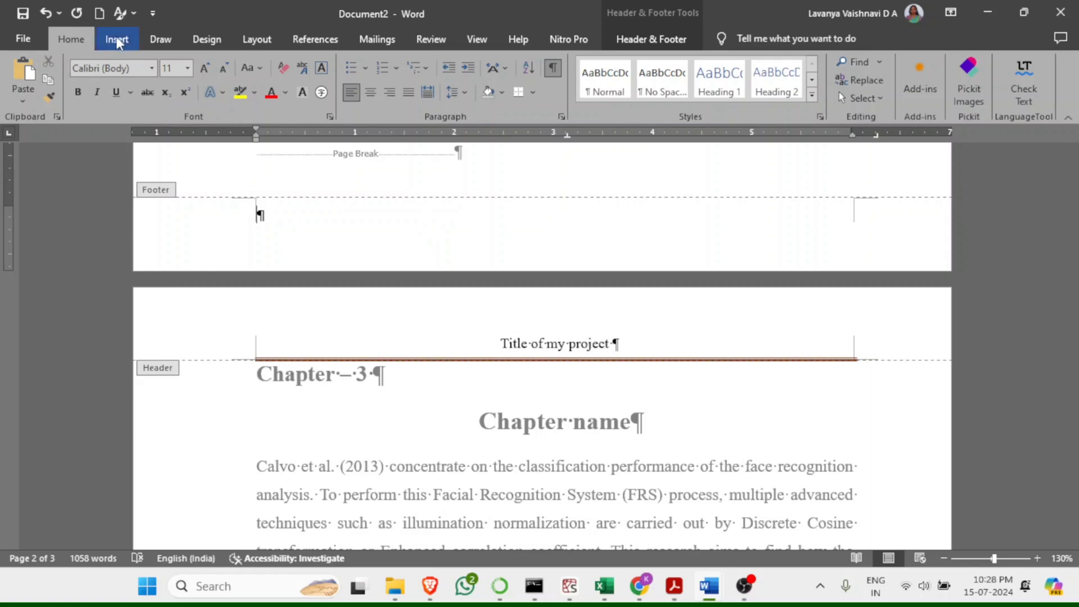
{"action": "left_click", "coordinate": [654, 39]}
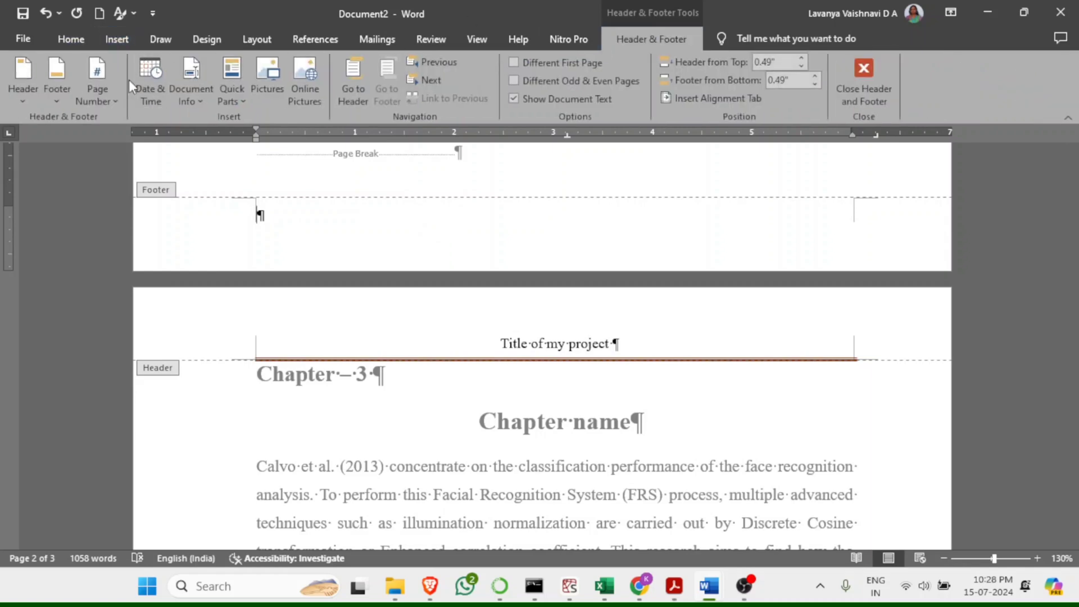
{"action": "left_click", "coordinate": [99, 103]}
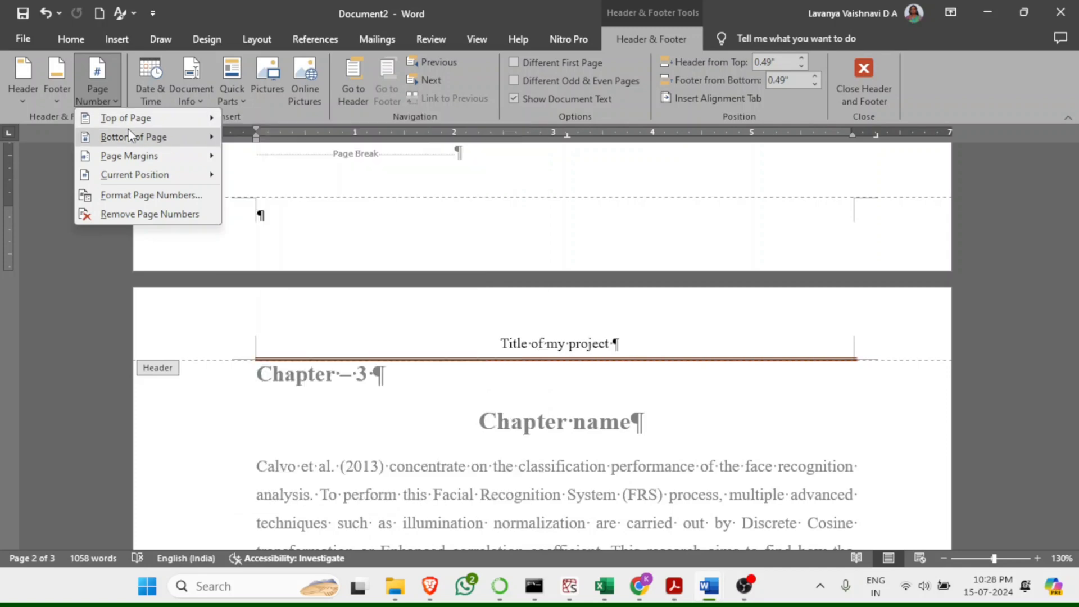
{"action": "mouse_move", "coordinate": [131, 137]}
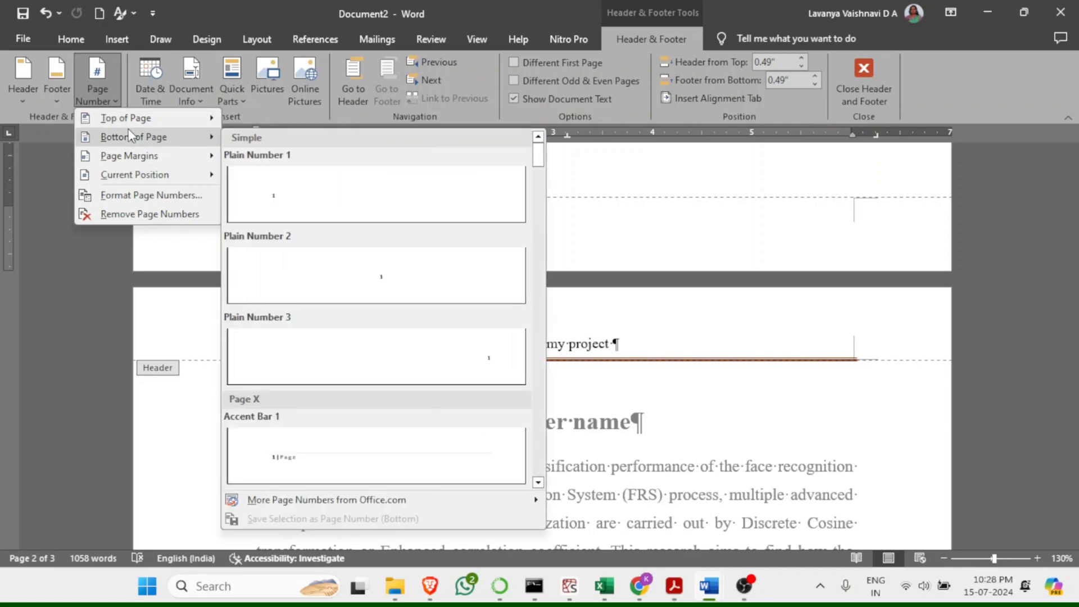
{"action": "left_click", "coordinate": [430, 359]}
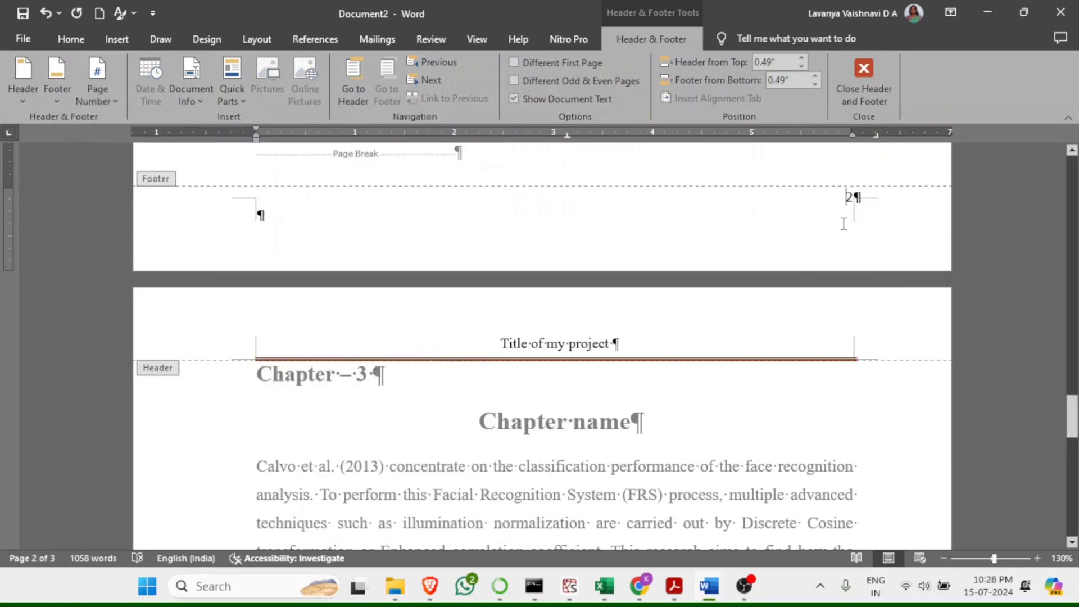
- Remove the empty paragraph from the footer and add the label "Page:" before the page number
{"action": "left_click", "coordinate": [373, 218]}
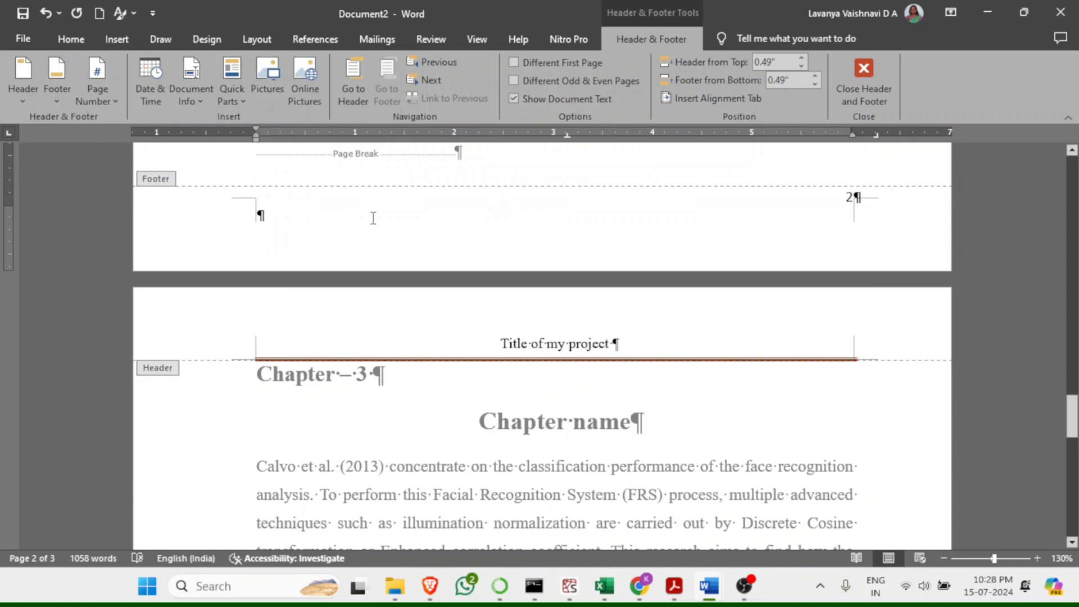
{"action": "key", "text": "BackSpace"}
{"action": "key", "text": "shift+Left"}
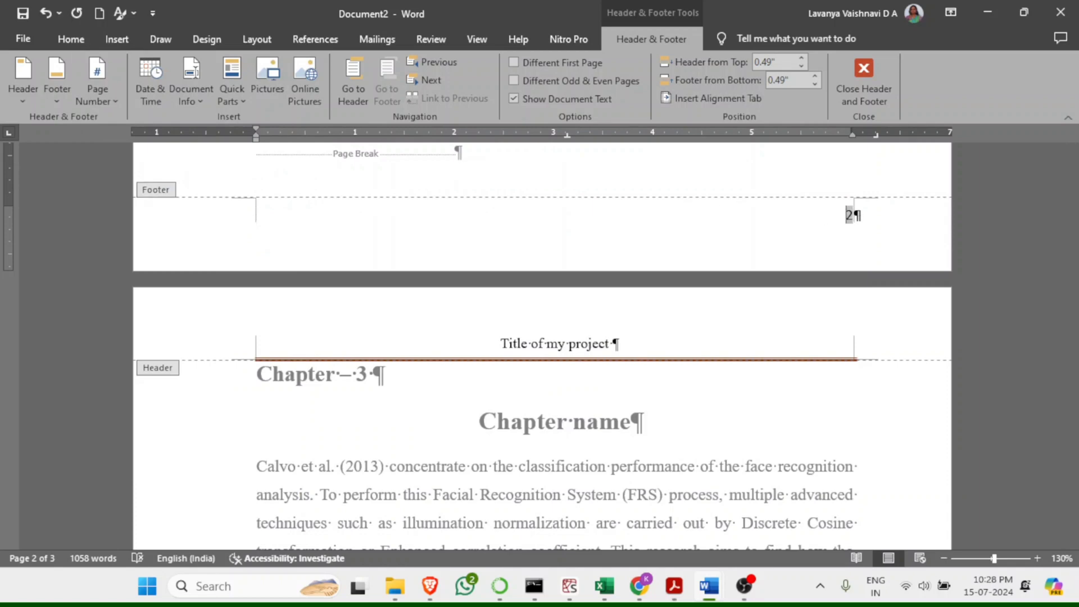
{"action": "type", "text": "Pag"}
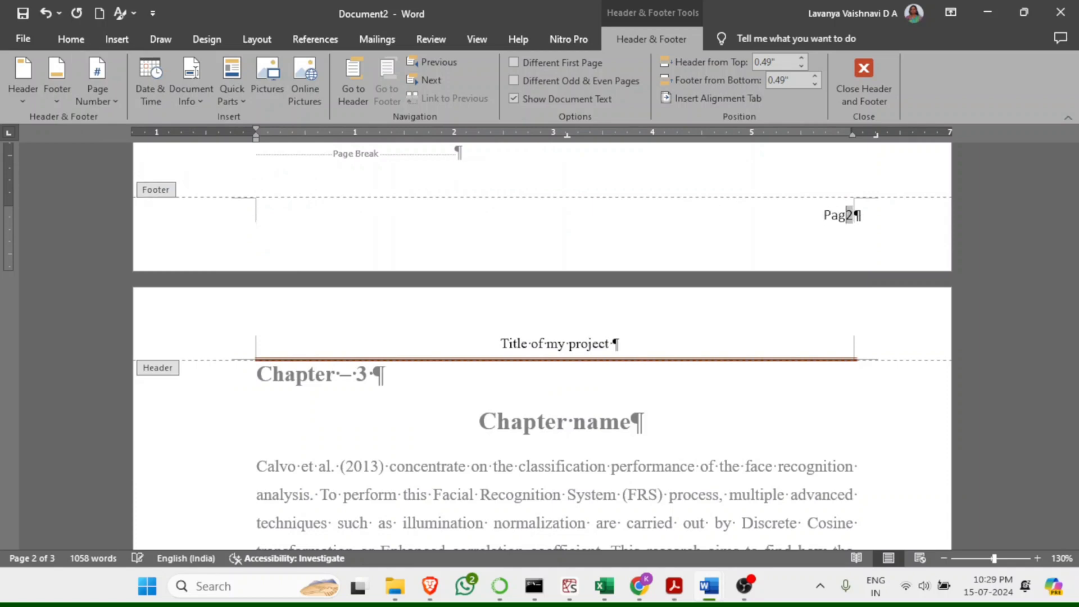
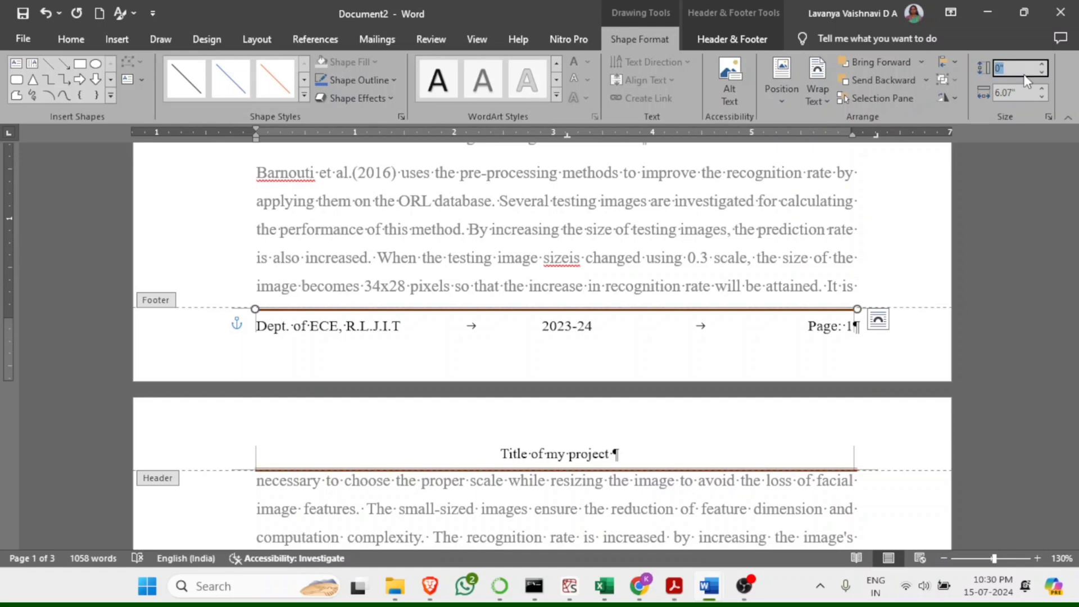
- Try a height of 0.2" on the footer's double line, and set it back to 0"
{"action": "type", "text": "0.2"}
{"action": "key", "text": "Return"}
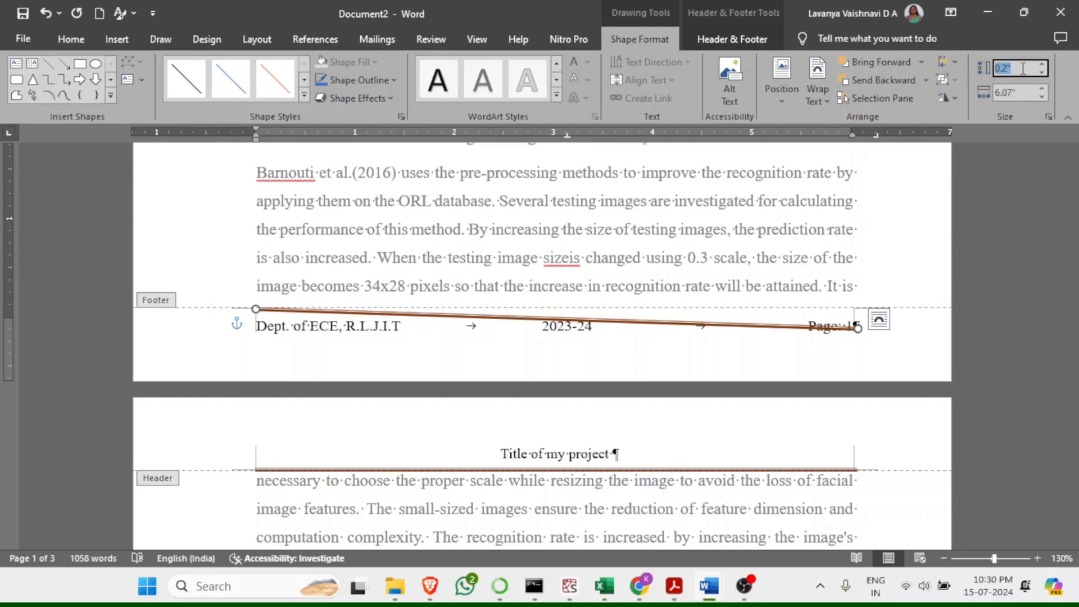
{"action": "type", "text": "0"}
{"action": "key", "text": "Return"}
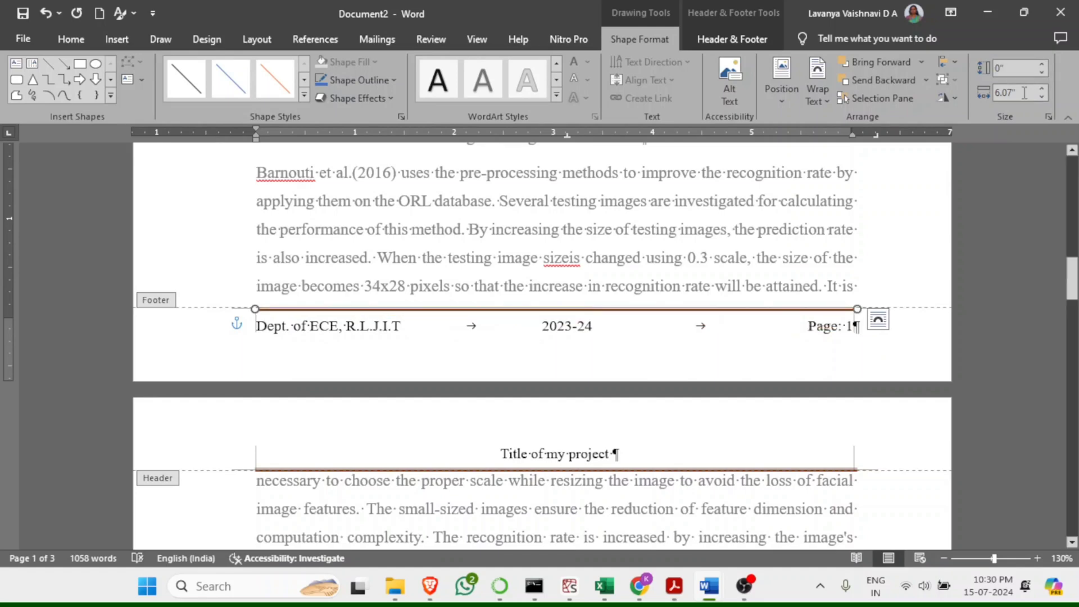
- Set the width of the footer's double line to 6"
{"action": "left_click", "coordinate": [1025, 93]}
{"action": "type", "text": "6"}
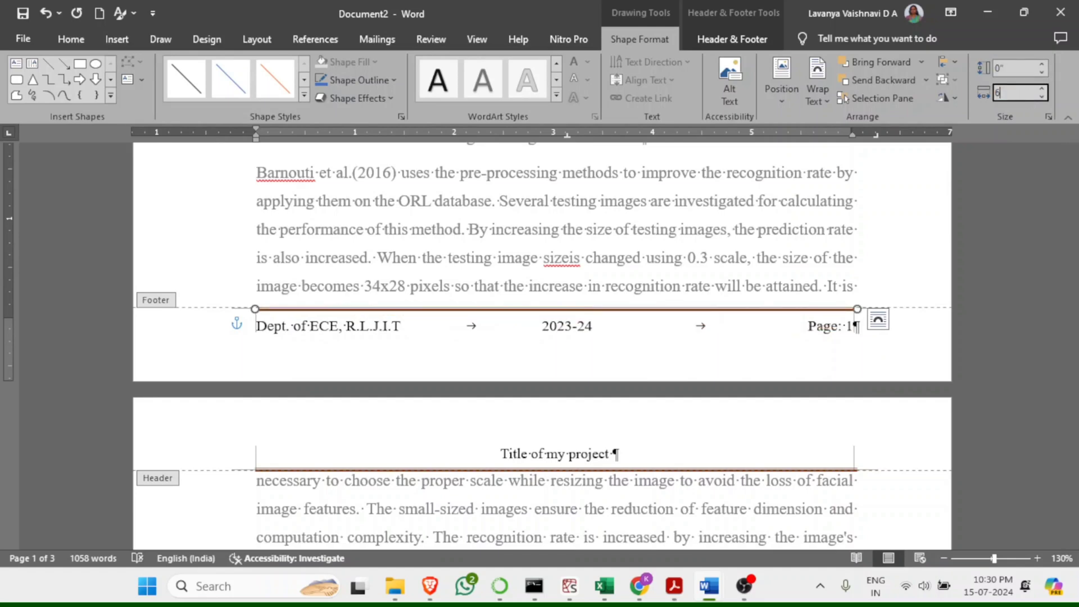
{"action": "key", "text": "Return"}
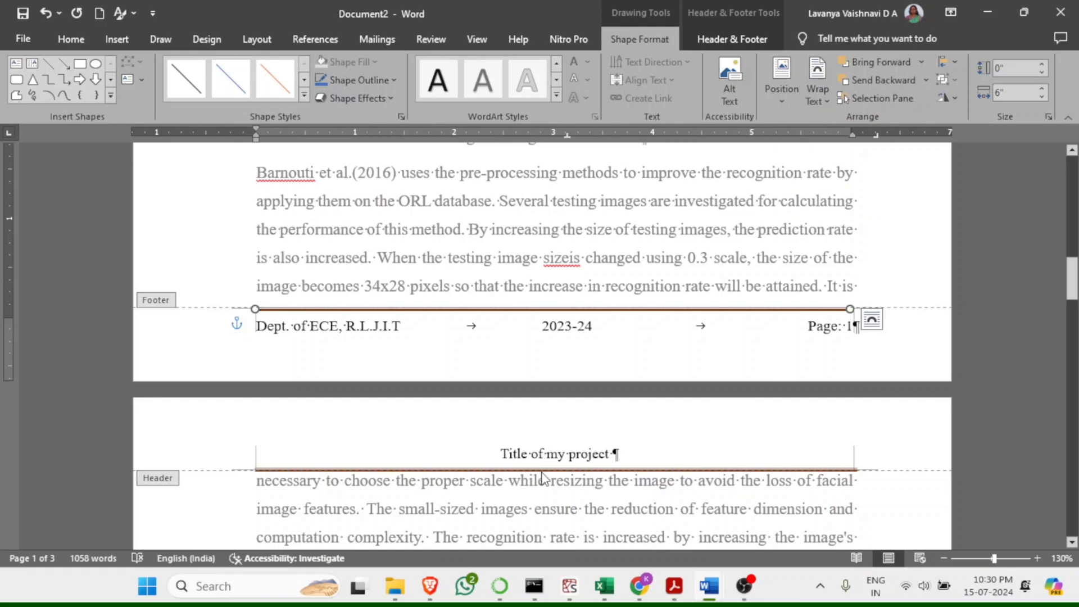
- Set the width of the header's double line to 6" as well, and leave header and footer editing
{"action": "left_click", "coordinate": [576, 456]}
{"action": "left_click", "coordinate": [576, 469]}
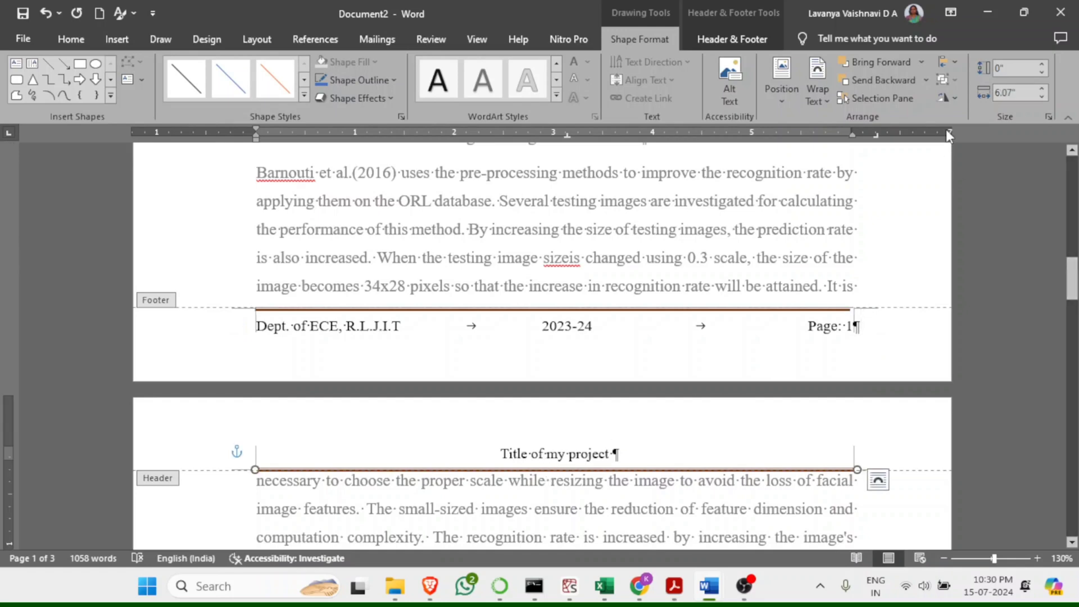
{"action": "left_click", "coordinate": [1024, 93]}
{"action": "type", "text": "6"}
{"action": "key", "text": "Return"}
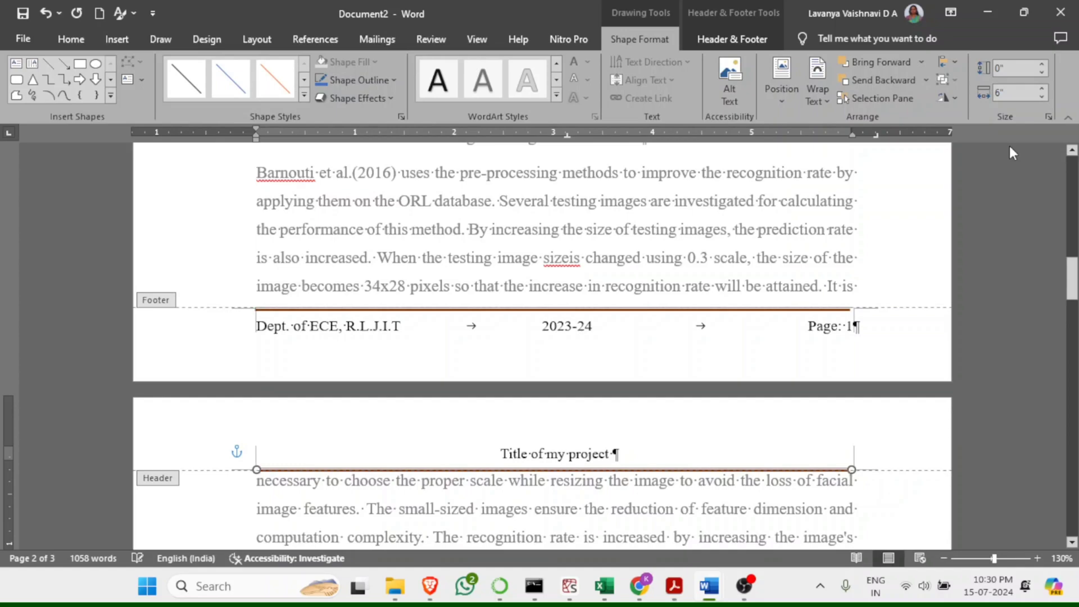
{"action": "left_click", "coordinate": [683, 310]}
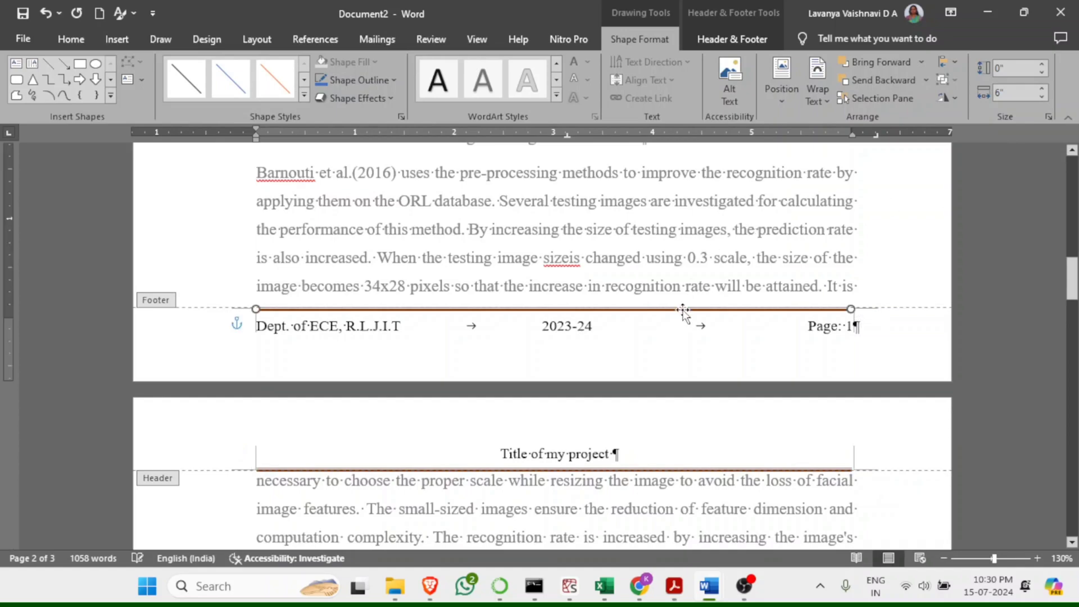
{"action": "double_click", "coordinate": [826, 274]}
- Add a new paragraph reading "A= b" after the first body paragraph of Chapter 3
{"action": "scroll", "coordinate": [778, 372], "scroll_direction": "down", "scroll_amount": 15}
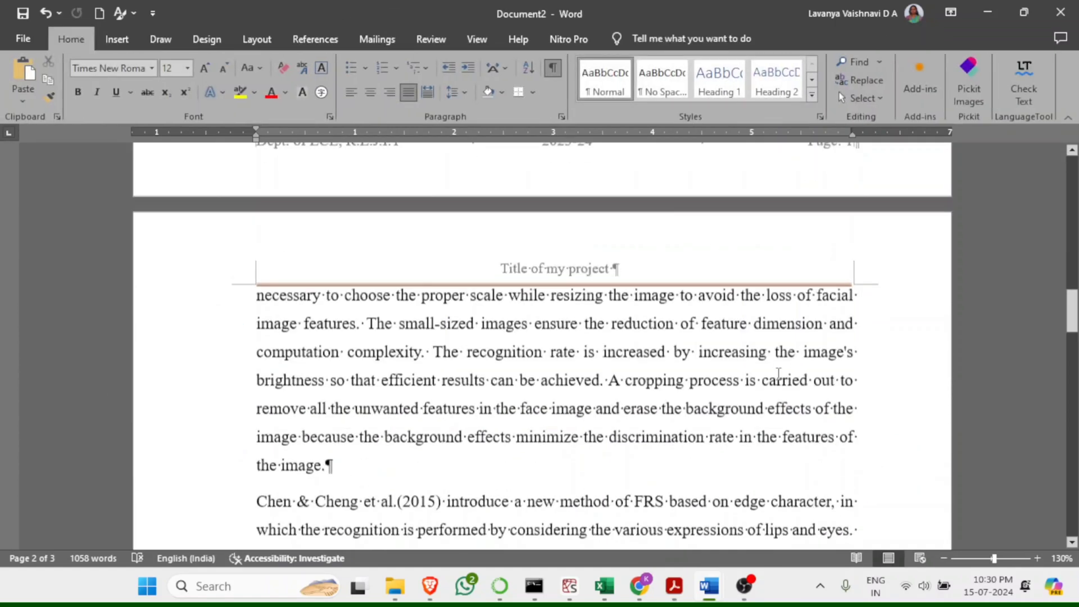
{"action": "scroll", "coordinate": [779, 372], "scroll_direction": "down", "scroll_amount": 12}
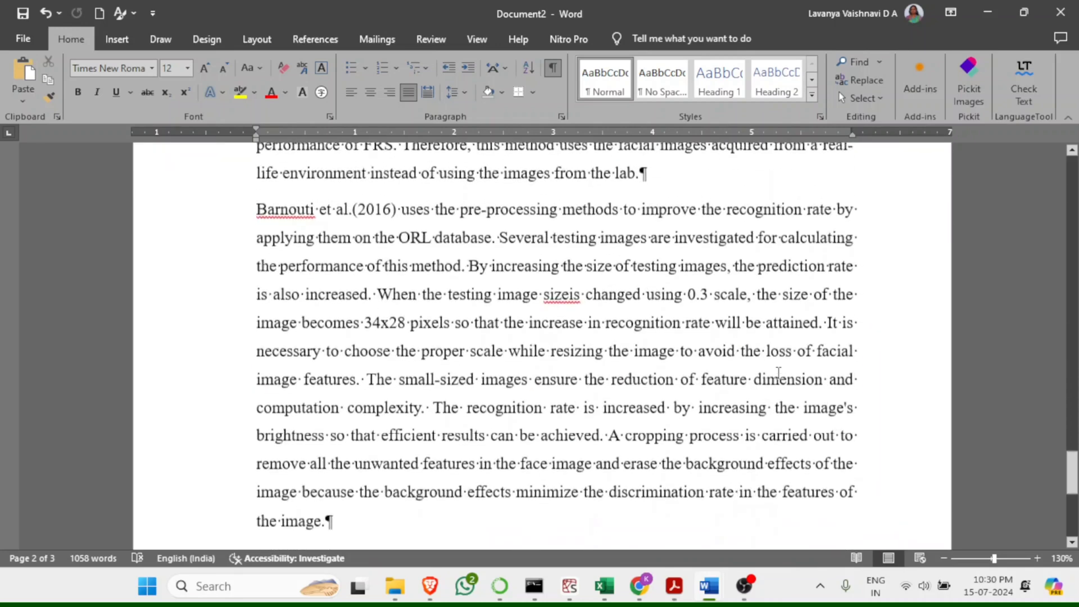
{"action": "scroll", "coordinate": [778, 372], "scroll_direction": "up", "scroll_amount": 2}
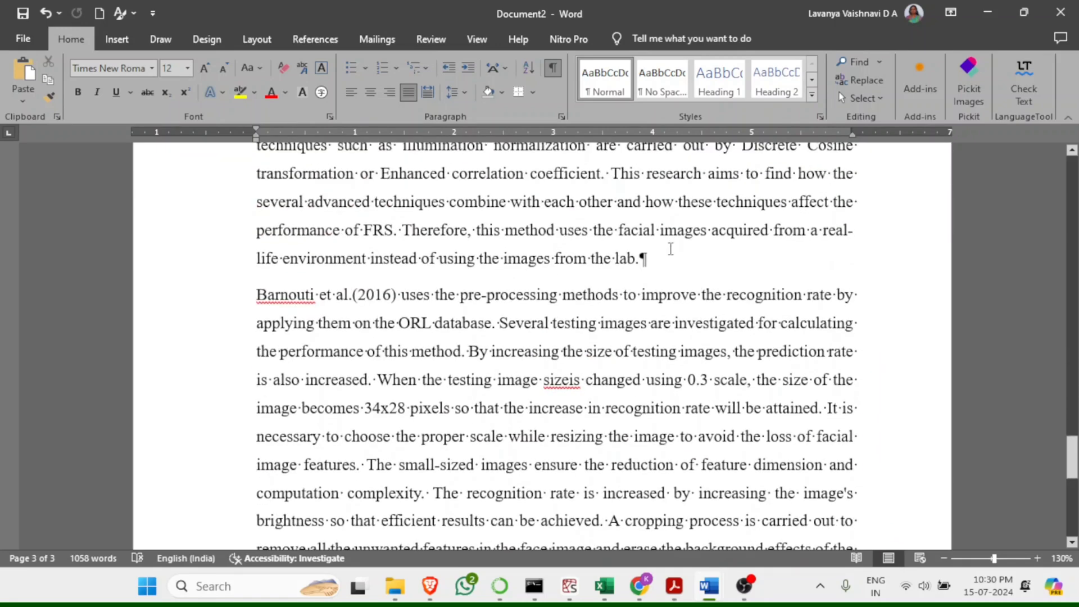
{"action": "left_click", "coordinate": [675, 262]}
{"action": "key", "text": "Return"}
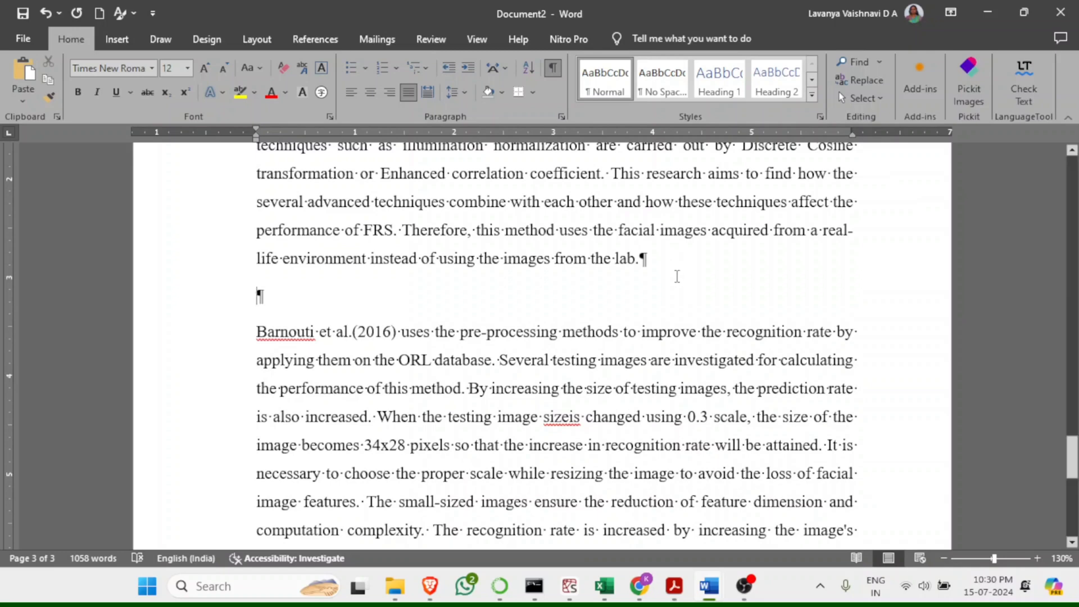
{"action": "type", "text": "A="}
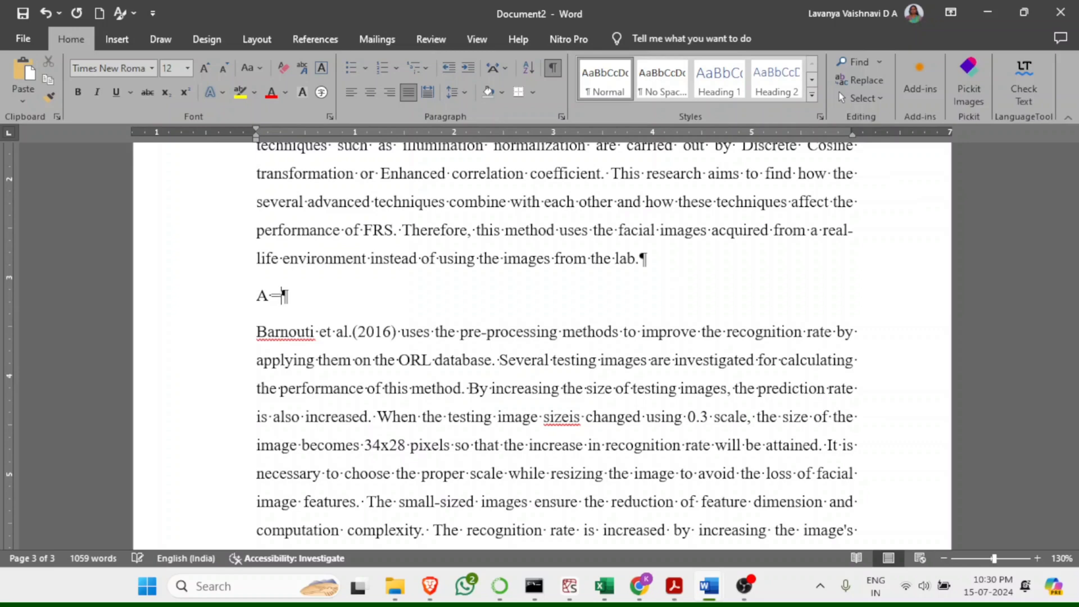
{"action": "type", "text": " b"}
- Convert the "A= b" line into an equation
{"action": "key", "text": "ctrl+a"}
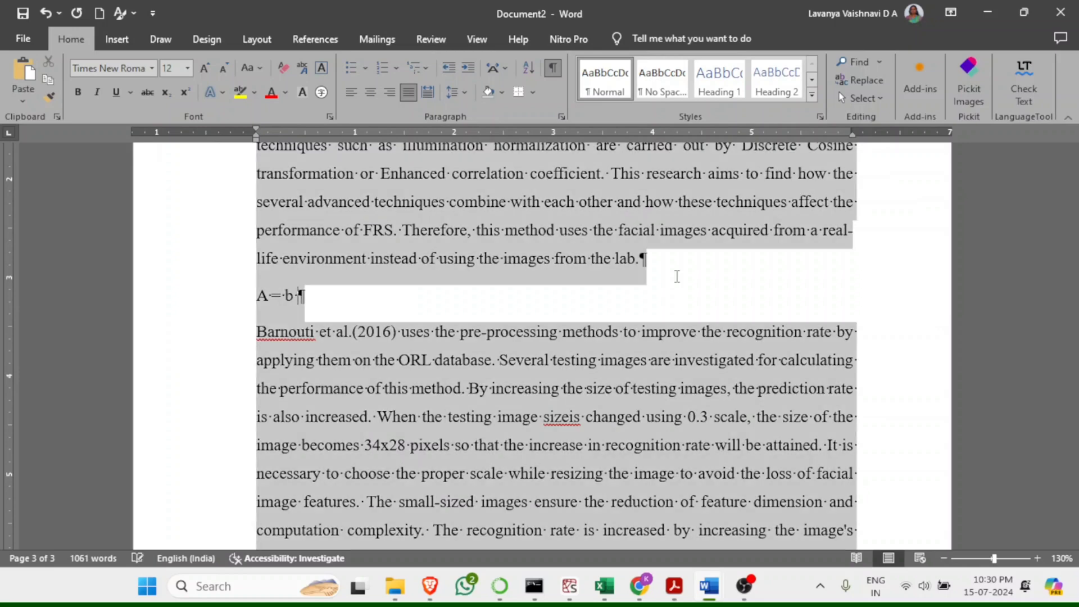
{"action": "left_click", "coordinate": [304, 293]}
{"action": "left_click_drag", "start_coordinate": [303, 293], "coordinate": [256, 295]}
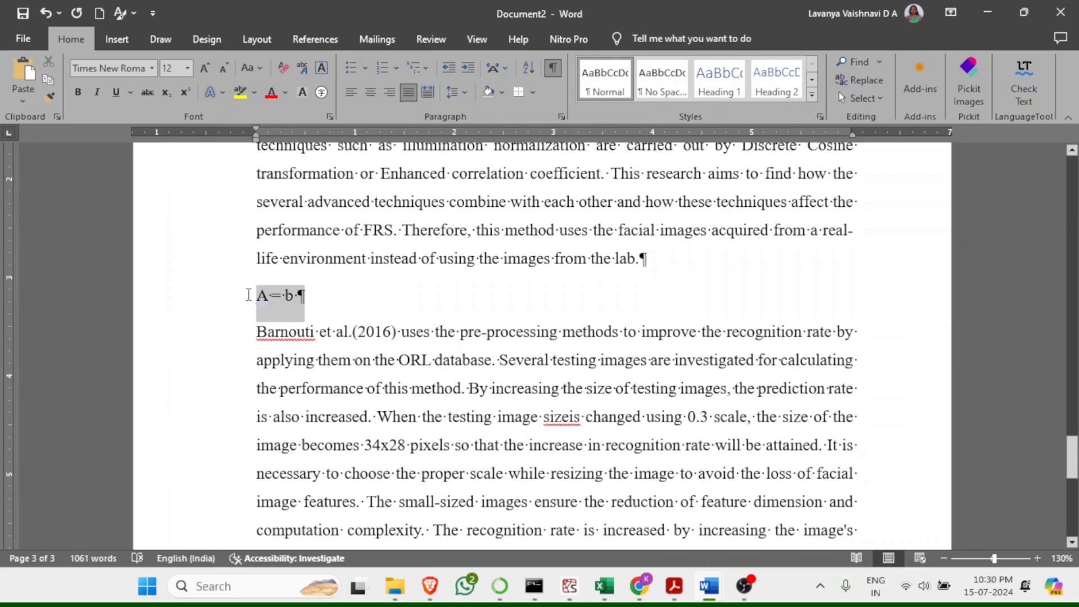
{"action": "left_click", "coordinate": [112, 39]}
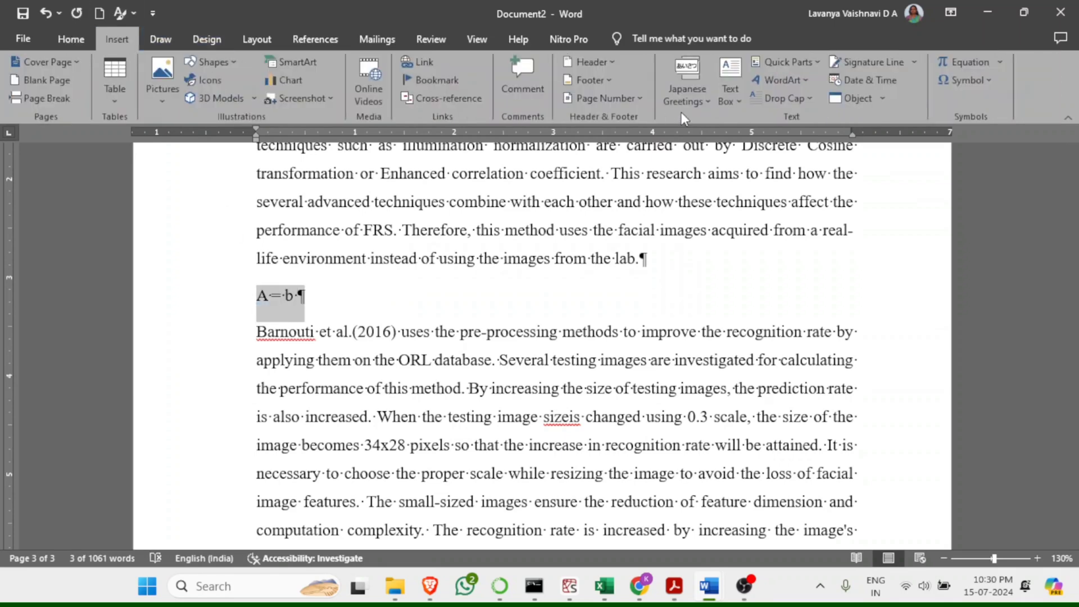
{"action": "left_click", "coordinate": [946, 61]}
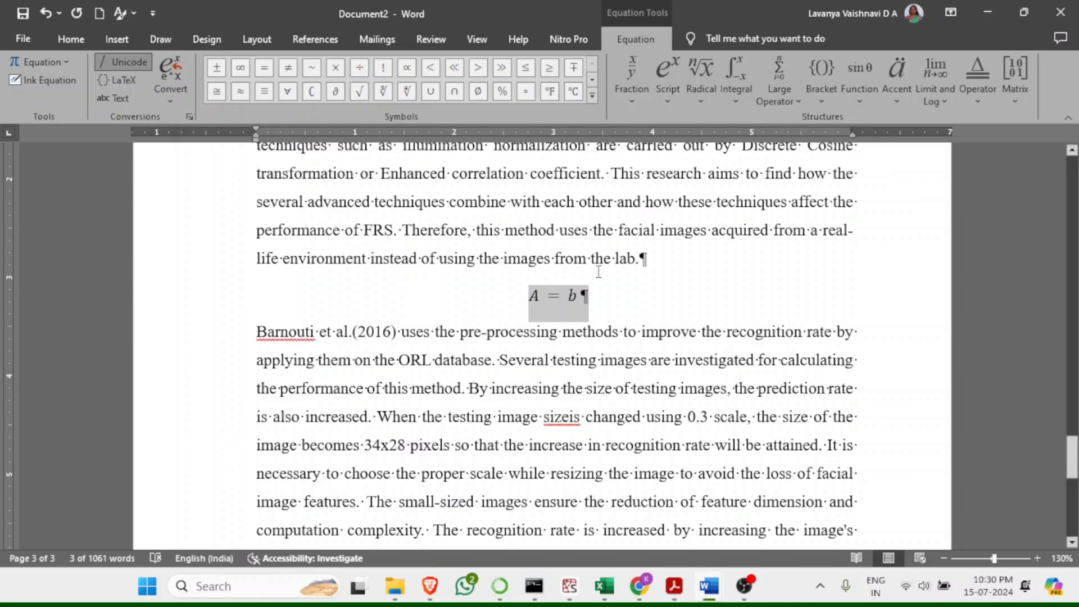
- Extend the equation with "+ cd" so it reads A = b + cd
{"action": "left_click", "coordinate": [585, 298]}
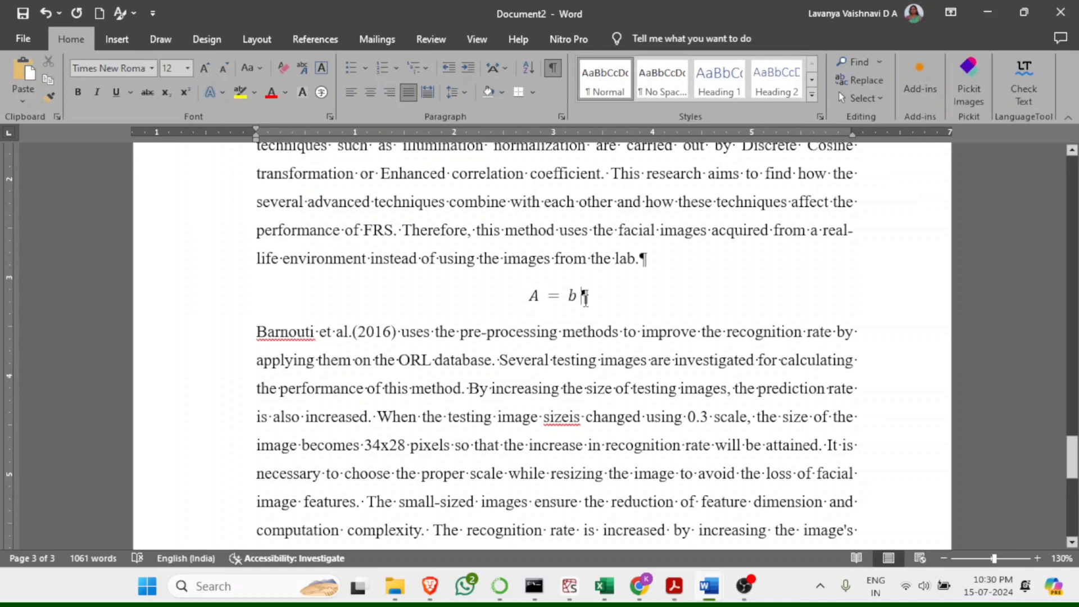
{"action": "left_click", "coordinate": [585, 298]}
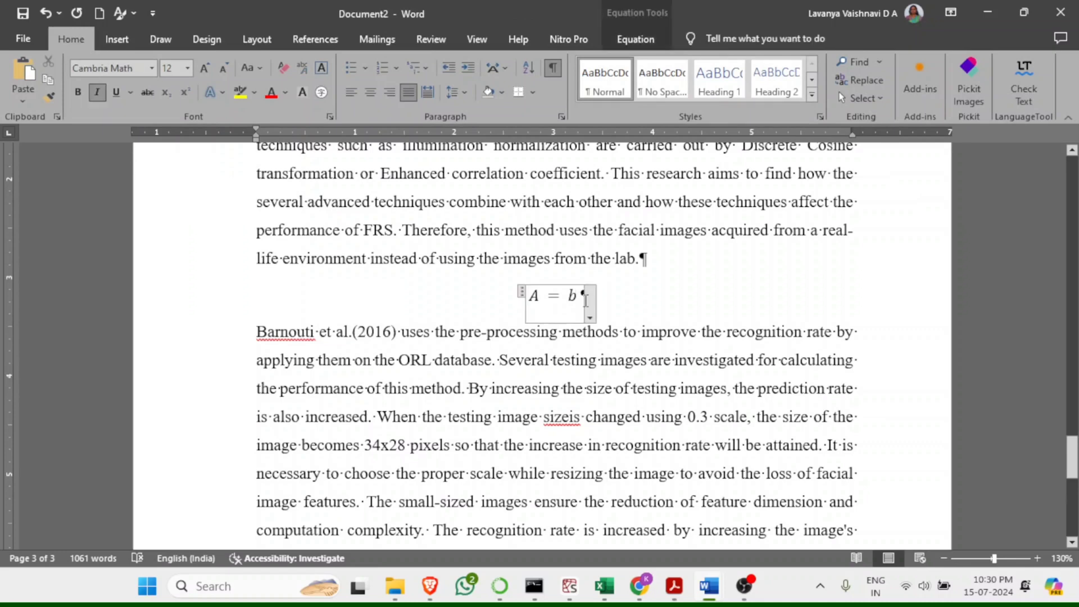
{"action": "type", "text": "+ c"}
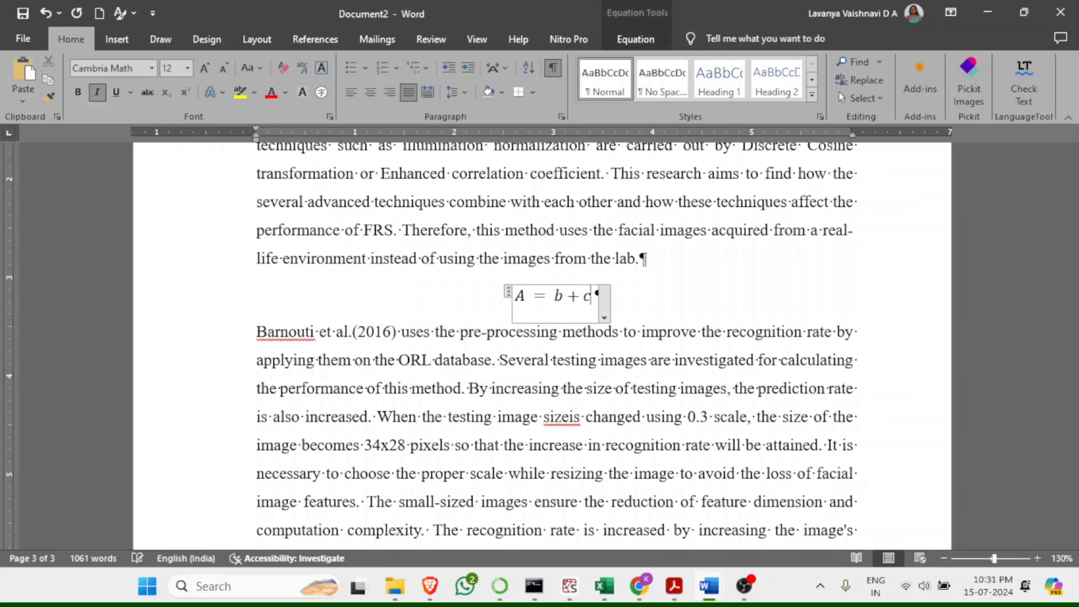
{"action": "type", "text": "d"}
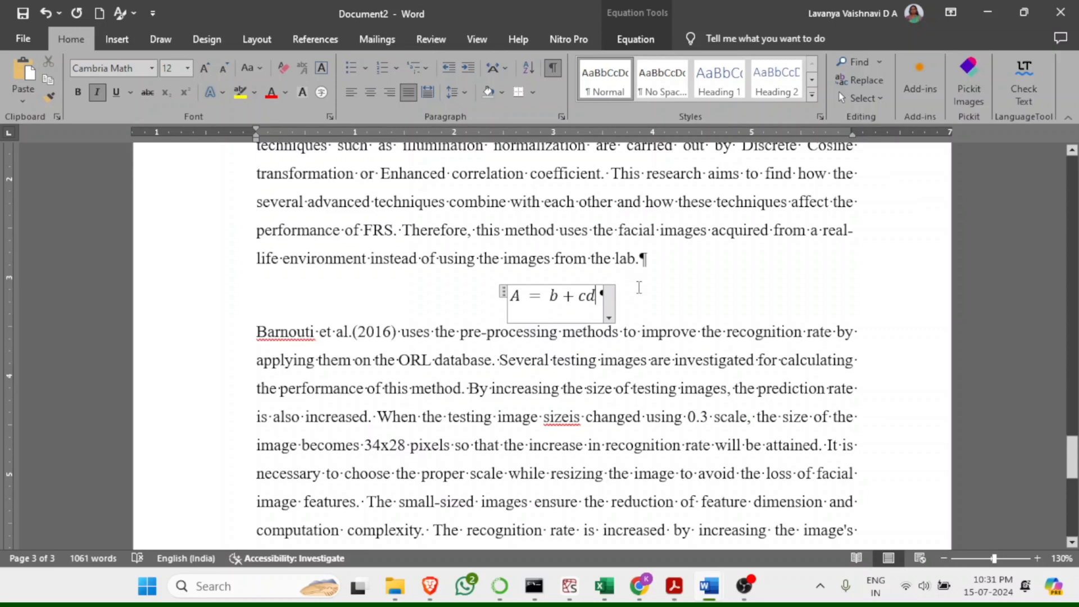
- Add two tabs after the equation and align its line to the right, after trying other alignments
{"action": "key", "text": "ctrl+r"}
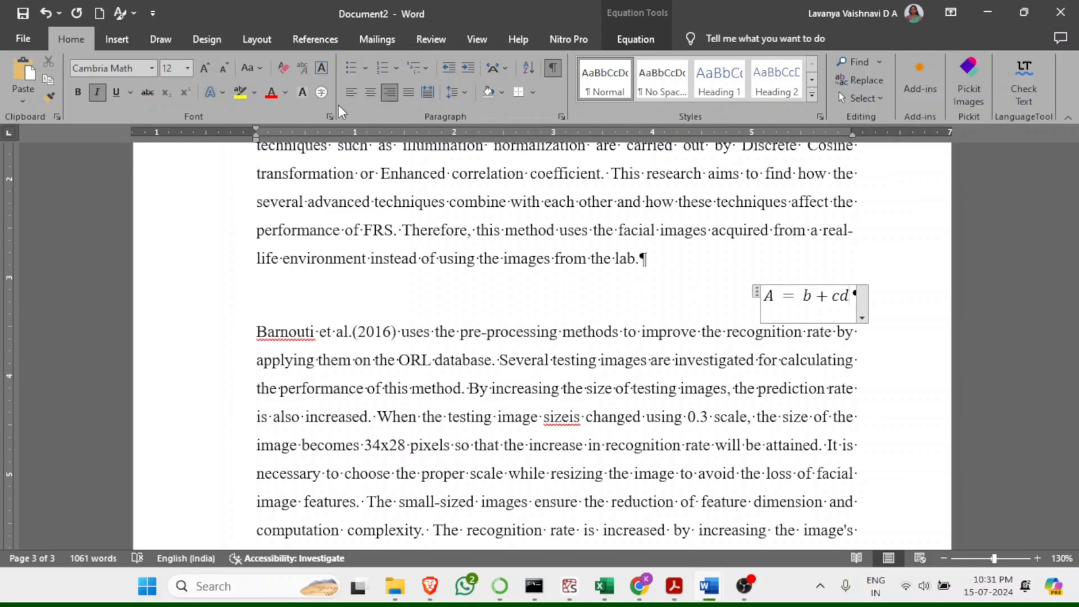
{"action": "left_click", "coordinate": [352, 92]}
{"action": "left_click", "coordinate": [390, 99]}
{"action": "key", "text": "Right"}
{"action": "key", "text": "Tab"}
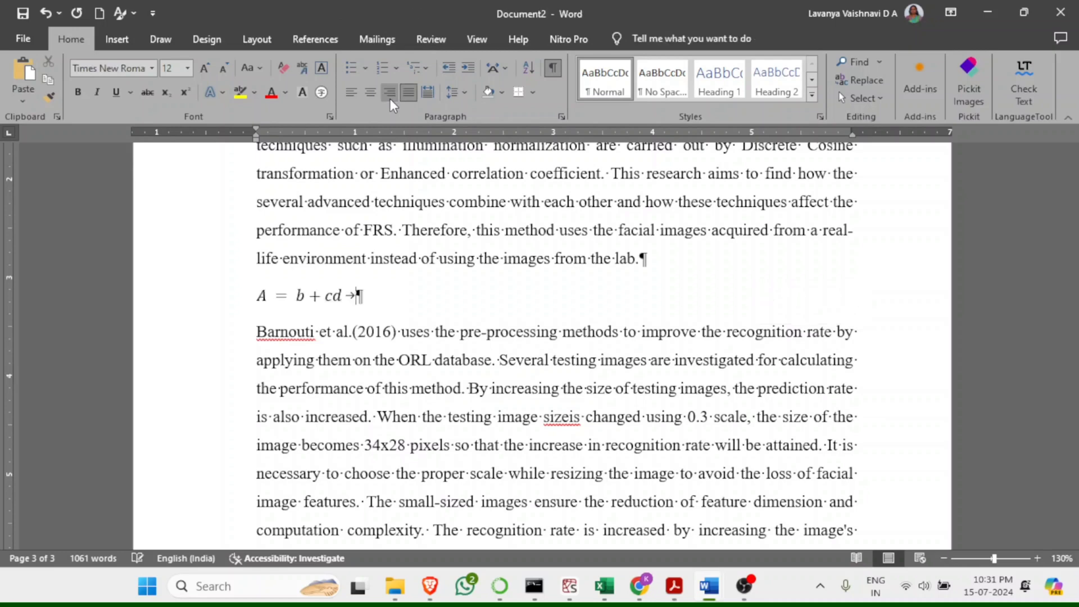
{"action": "key", "text": "Tab"}
{"action": "left_click", "coordinate": [390, 99]}
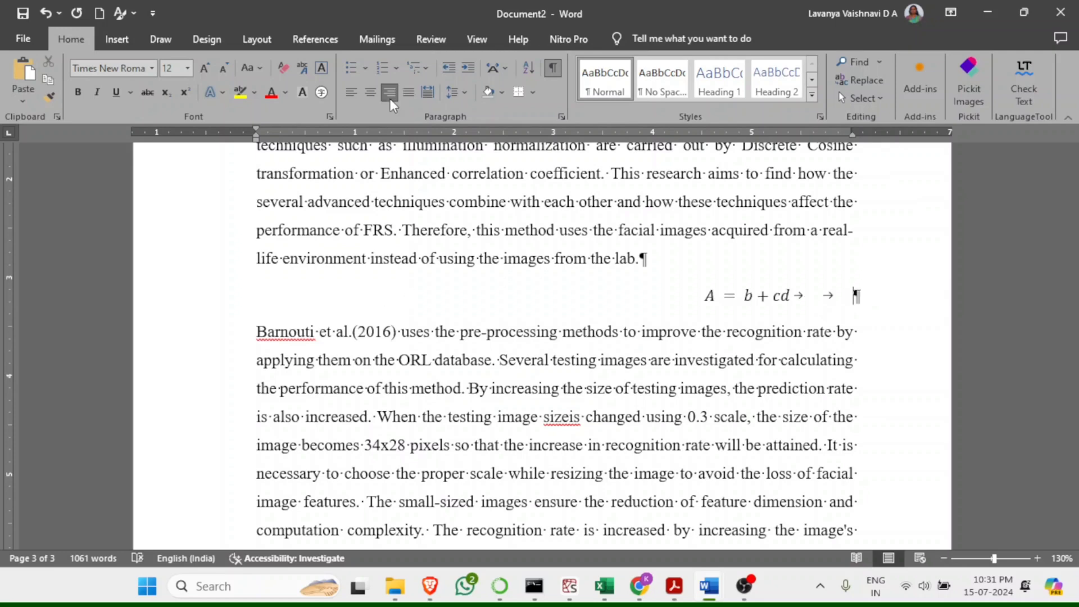
- Label the equation "eq. 3.1" after the tabs, discarding the first attempt at a bracketed number
{"action": "type", "text": "(1"}
{"action": "key", "text": "BackSpace"}
{"action": "key", "text": "BackSpace"}
{"action": "type", "text": "eq."}
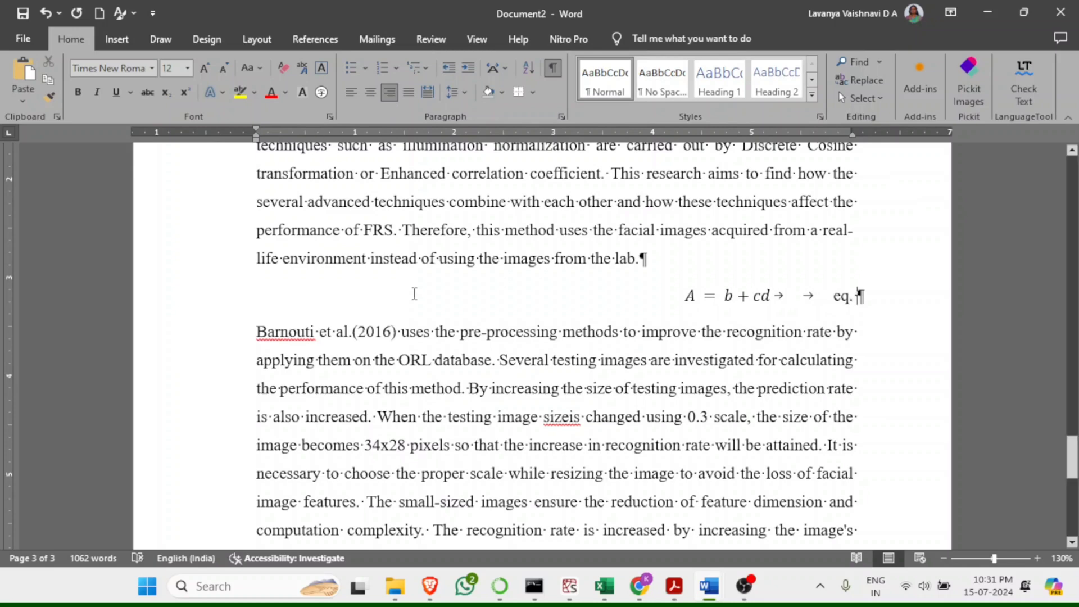
{"action": "scroll", "coordinate": [415, 289], "scroll_direction": "up", "scroll_amount": 4}
{"action": "scroll", "coordinate": [415, 292], "scroll_direction": "up", "scroll_amount": 2}
{"action": "scroll", "coordinate": [415, 292], "scroll_direction": "down", "scroll_amount": 5}
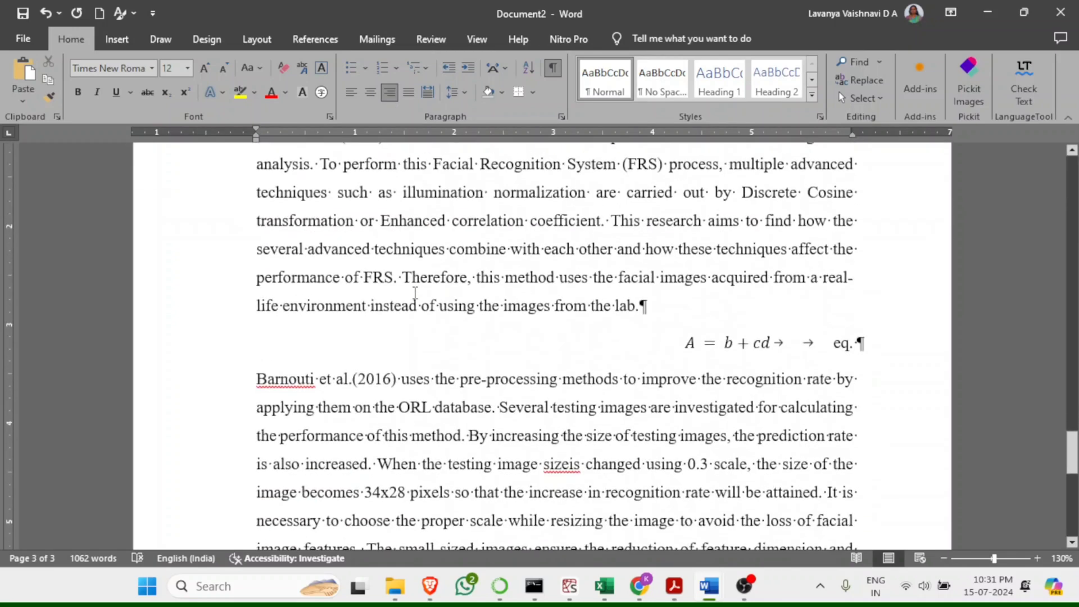
{"action": "type", "text": "3.1"}
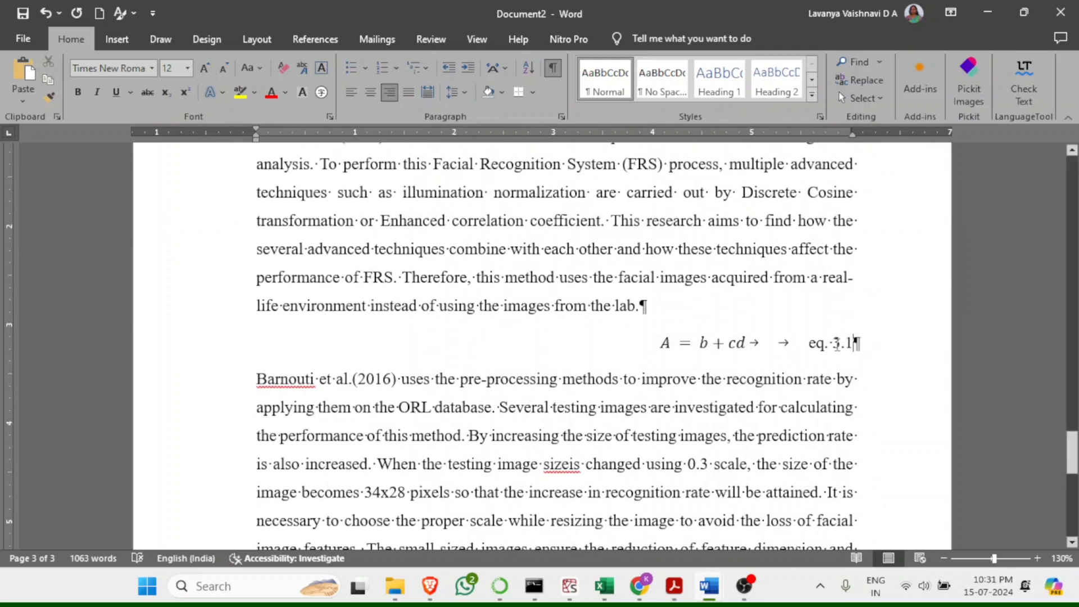
- Copy the eq. 3.1 line onto its own line after the paragraph ending "the image." and remove the leftover empty paragraph
{"action": "left_click_drag", "start_coordinate": [858, 344], "coordinate": [662, 359]}
{"action": "scroll", "coordinate": [518, 374], "scroll_direction": "down", "scroll_amount": 6}
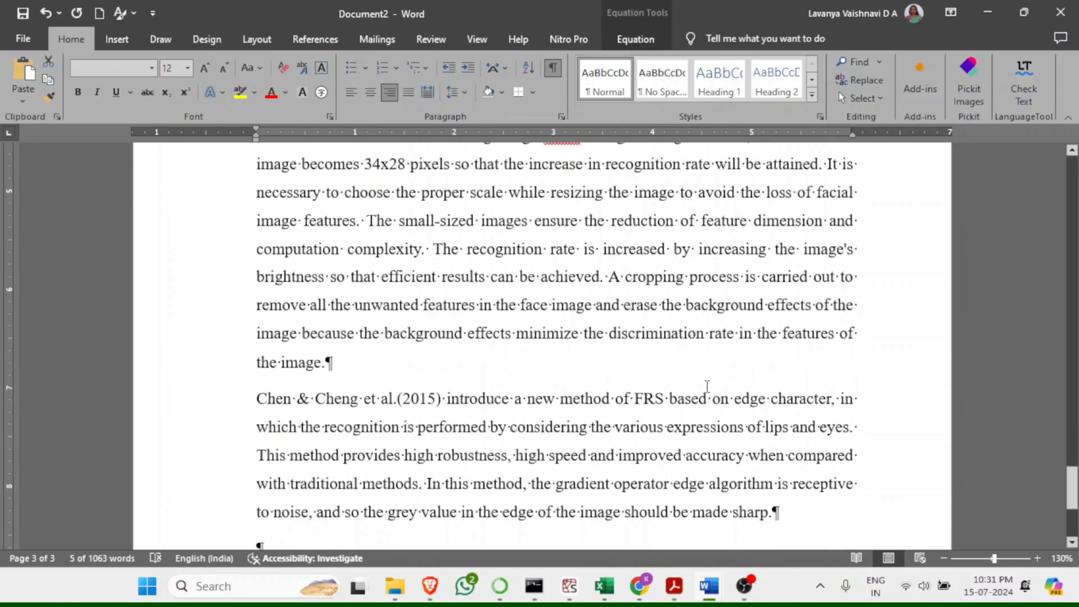
{"action": "left_click", "coordinate": [459, 357]}
{"action": "key", "text": "Return"}
{"action": "type", "text": "A=b+cd\t\teq. 3.1"}
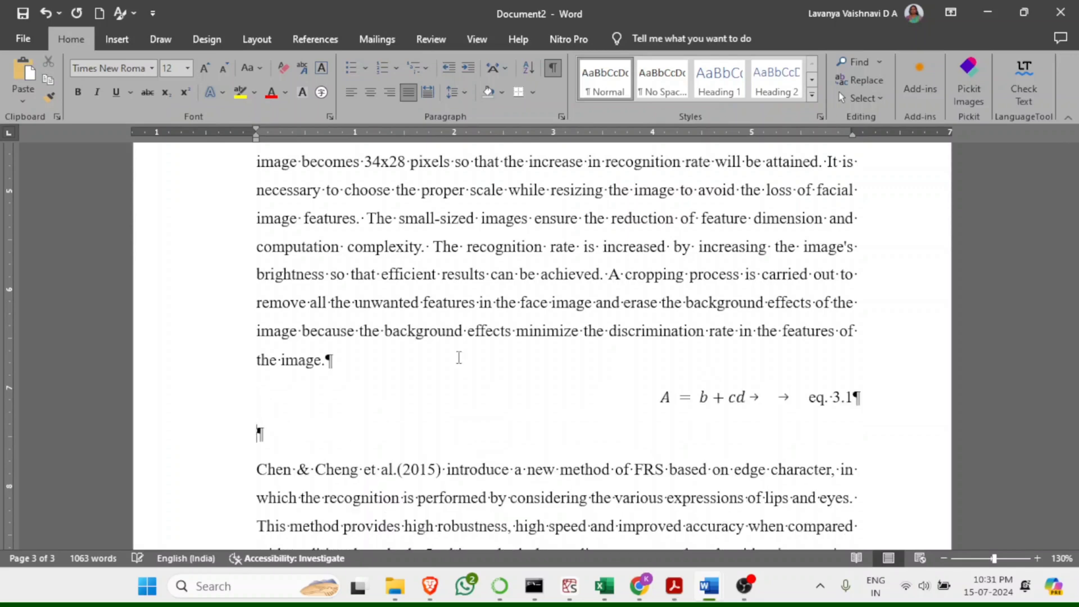
{"action": "key", "text": "Delete"}
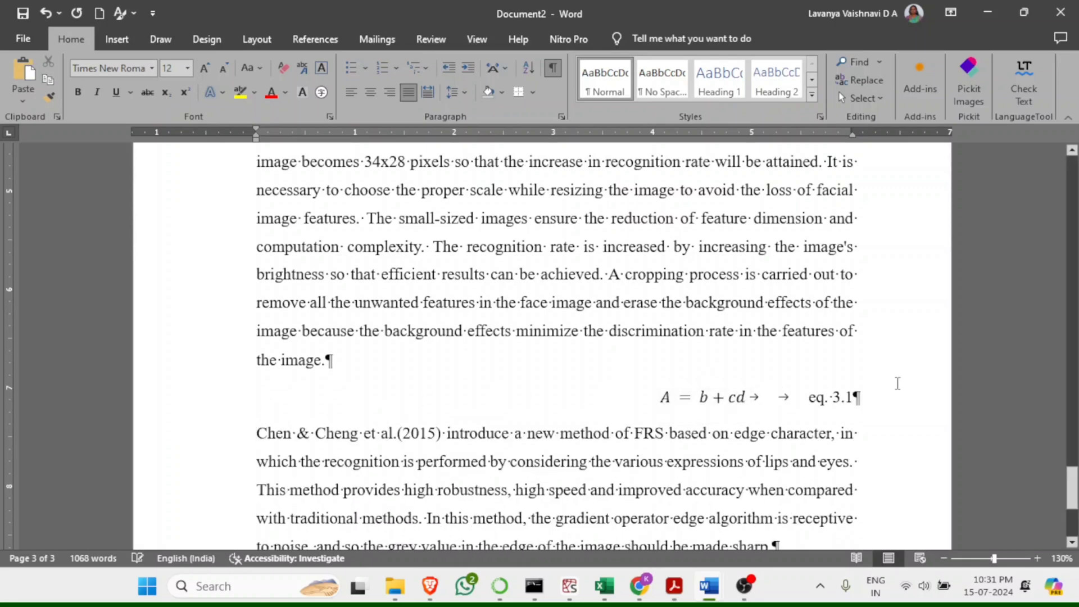
- Change the copied equation's label to "eq. 3.2"
{"action": "left_click", "coordinate": [858, 400]}
{"action": "key", "text": "BackSpace"}
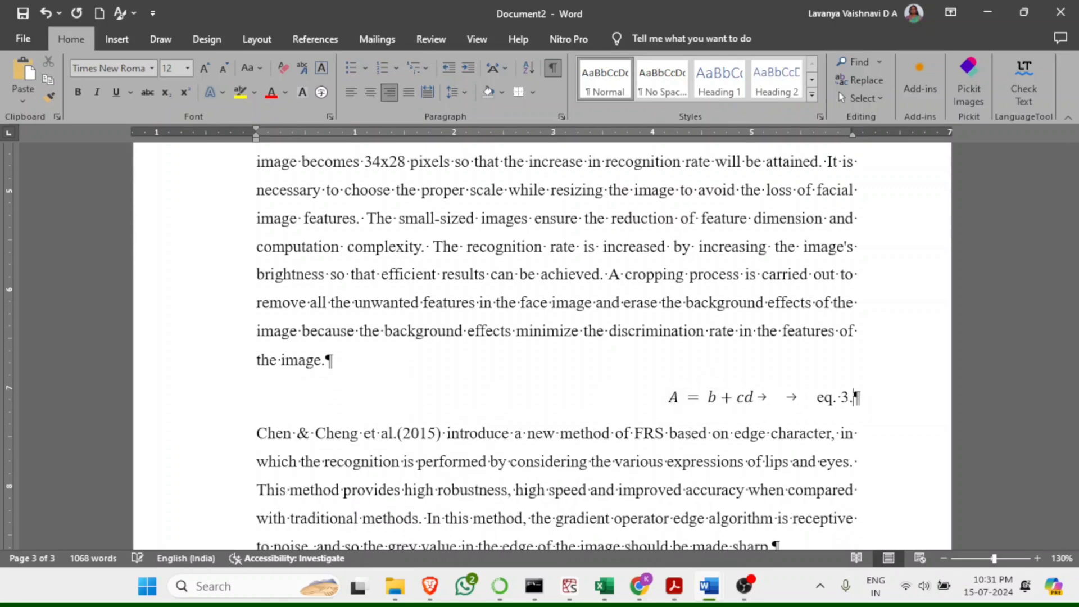
{"action": "type", "text": "2"}
{"action": "scroll", "coordinate": [854, 396], "scroll_direction": "down", "scroll_amount": 1}
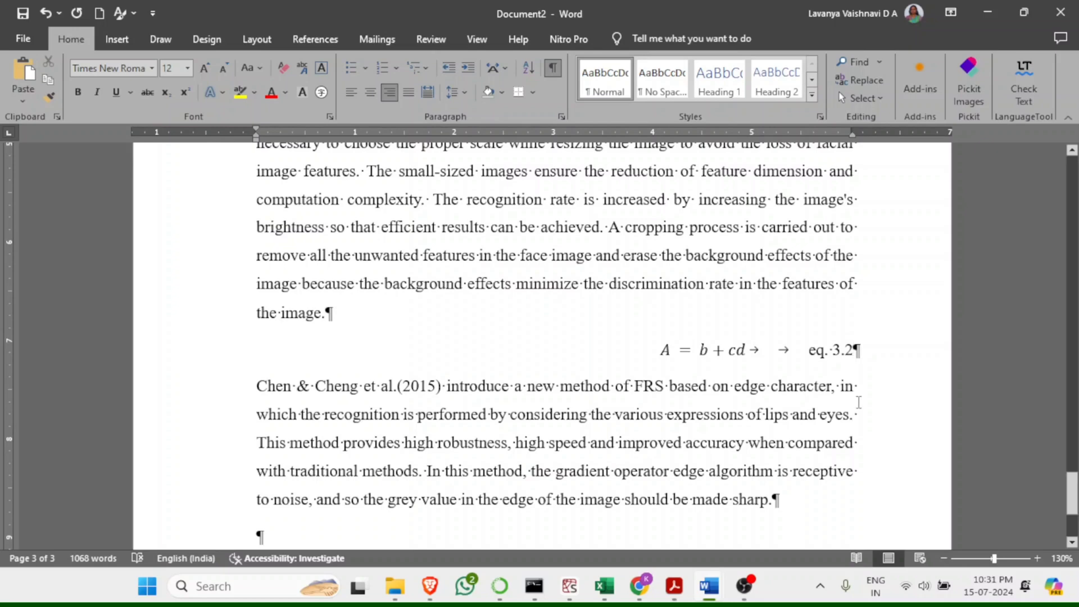
- Split the Barnouti paragraph before "The small-sized images" and add an empty paragraph between the two parts
{"action": "scroll", "coordinate": [859, 402], "scroll_direction": "up", "scroll_amount": 2}
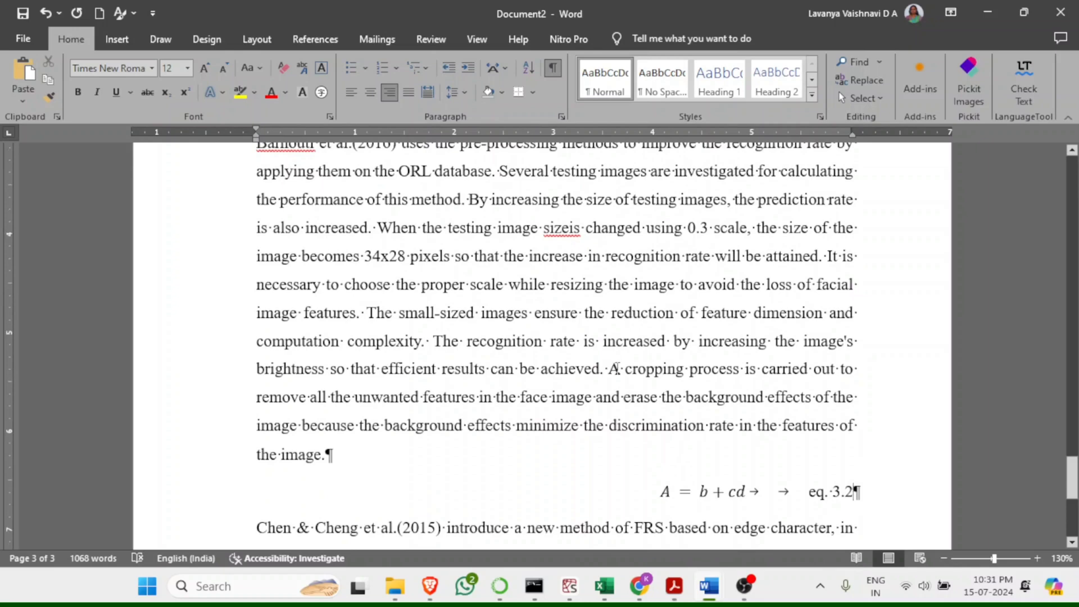
{"action": "scroll", "coordinate": [430, 533], "scroll_direction": "up", "scroll_amount": 1}
{"action": "scroll", "coordinate": [191, 49], "scroll_direction": "up", "scroll_amount": 2}
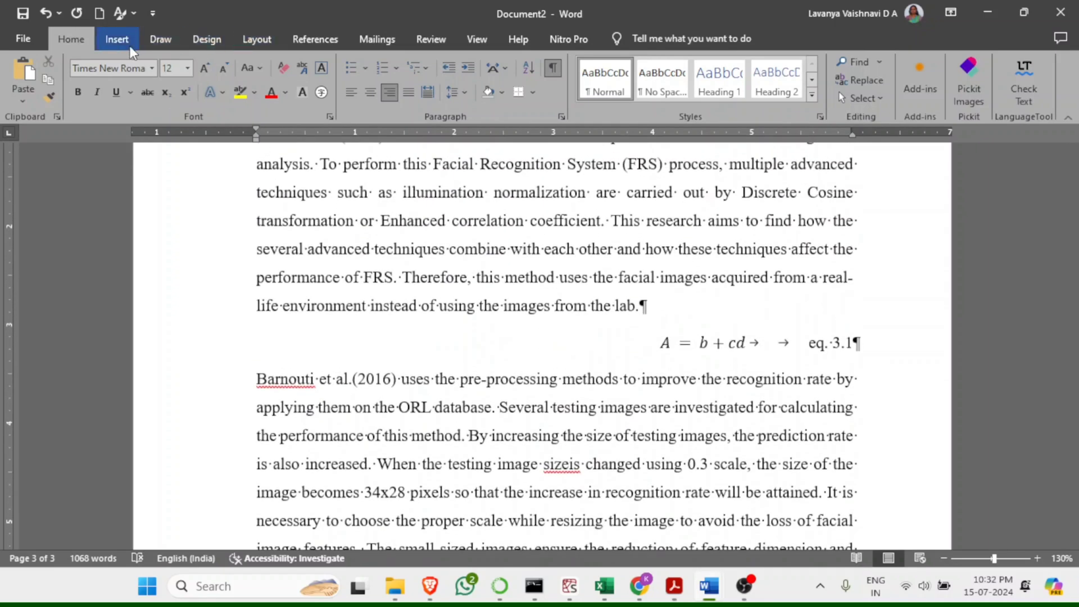
{"action": "left_click", "coordinate": [102, 39]}
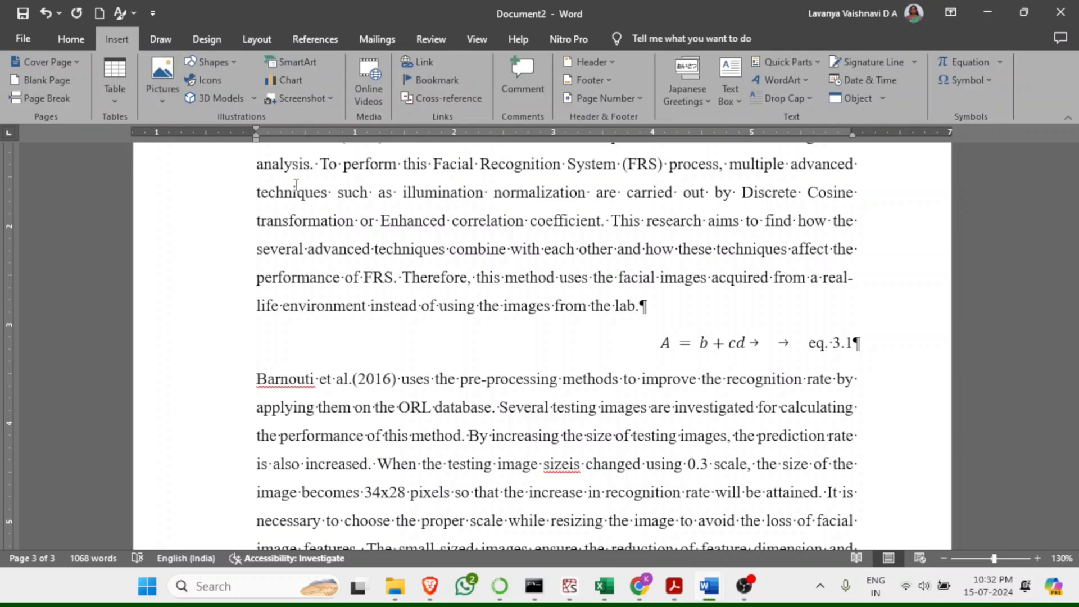
{"action": "scroll", "coordinate": [435, 275], "scroll_direction": "up", "scroll_amount": 1}
{"action": "scroll", "coordinate": [436, 275], "scroll_direction": "down", "scroll_amount": 4}
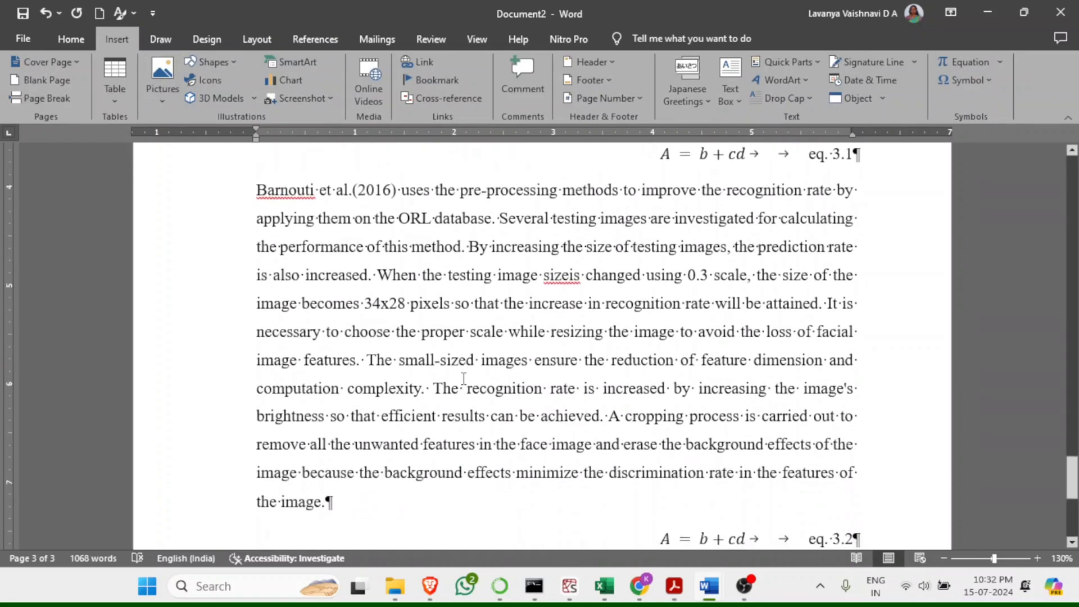
{"action": "left_click", "coordinate": [368, 312]}
{"action": "key", "text": "Return"}
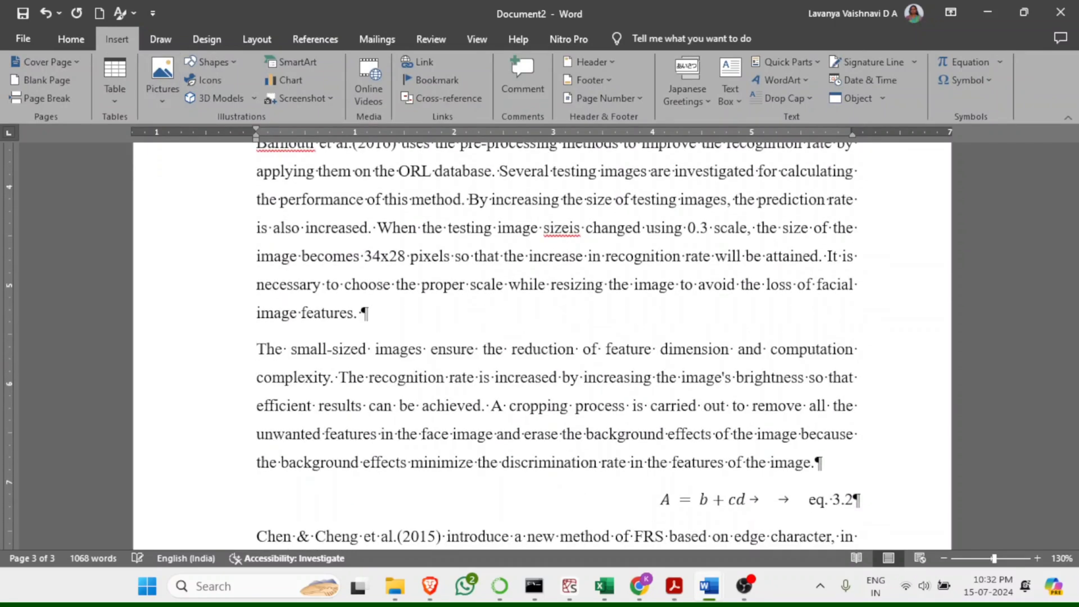
{"action": "key", "text": "Return"}
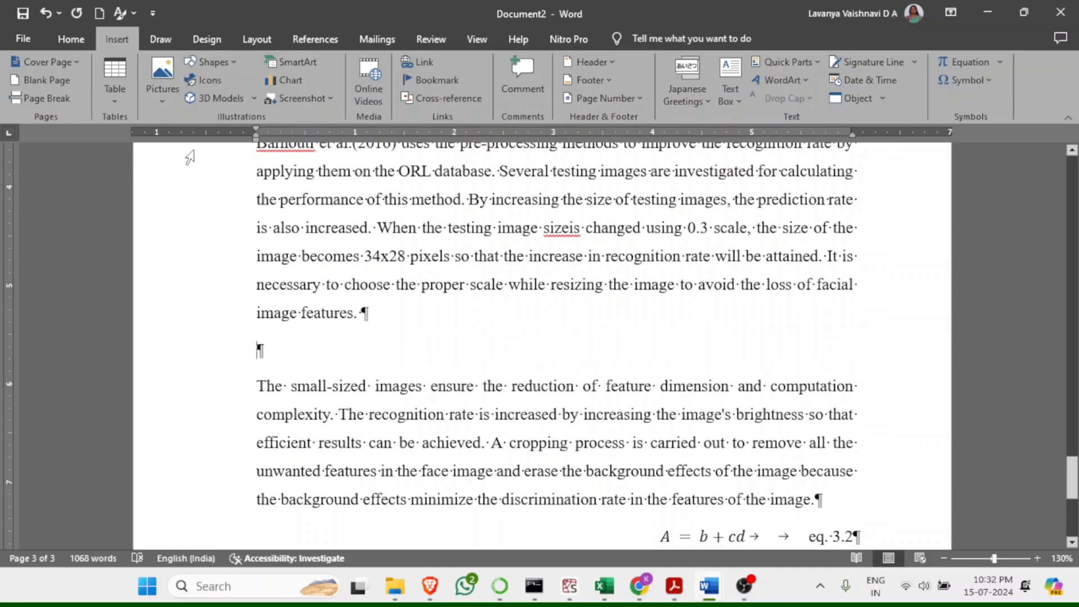
- Insert the DeptLogo picture from the NAAC_Works folder on this device into the empty paragraph
{"action": "left_click", "coordinate": [155, 64]}
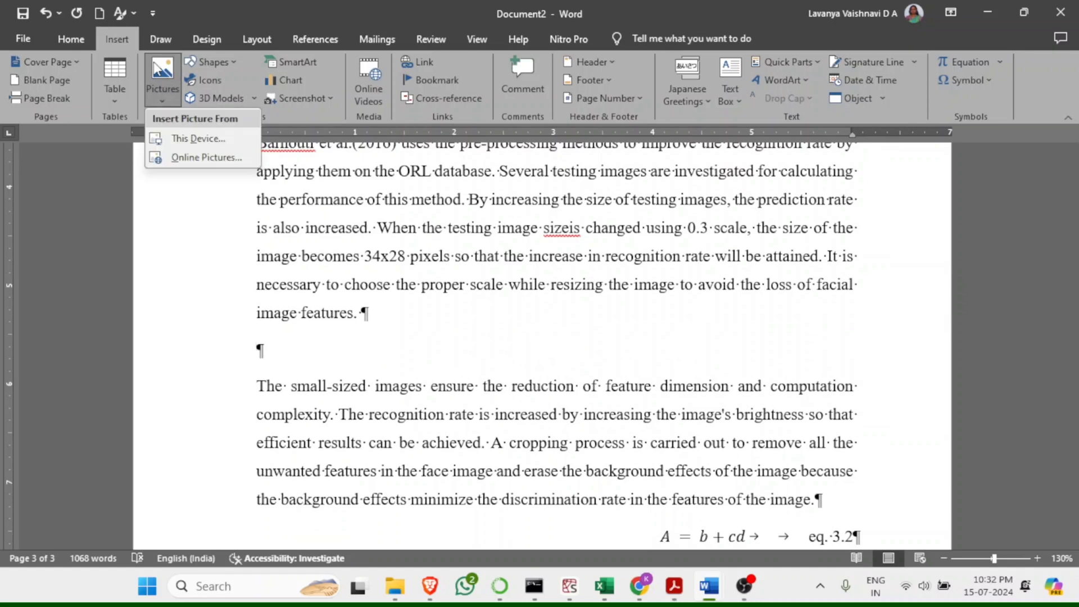
{"action": "left_click", "coordinate": [180, 145]}
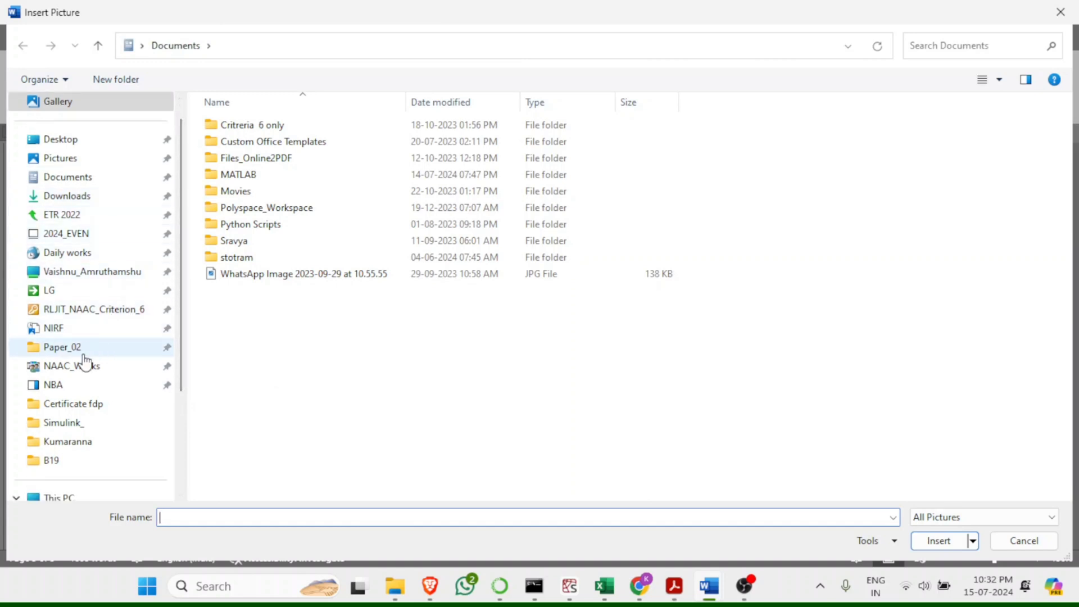
{"action": "left_click", "coordinate": [82, 376]}
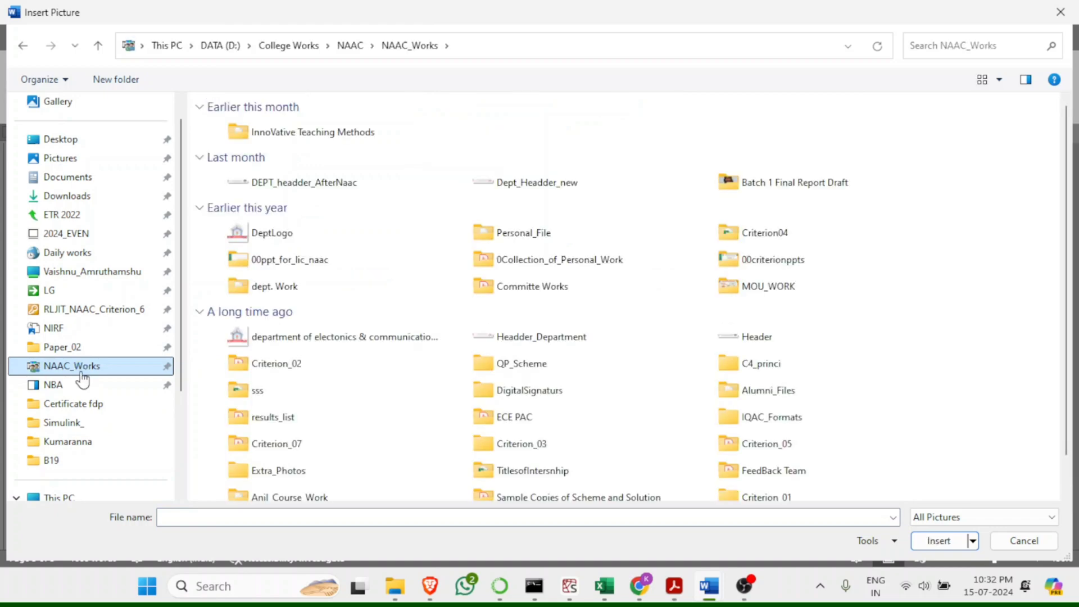
{"action": "double_click", "coordinate": [247, 243]}
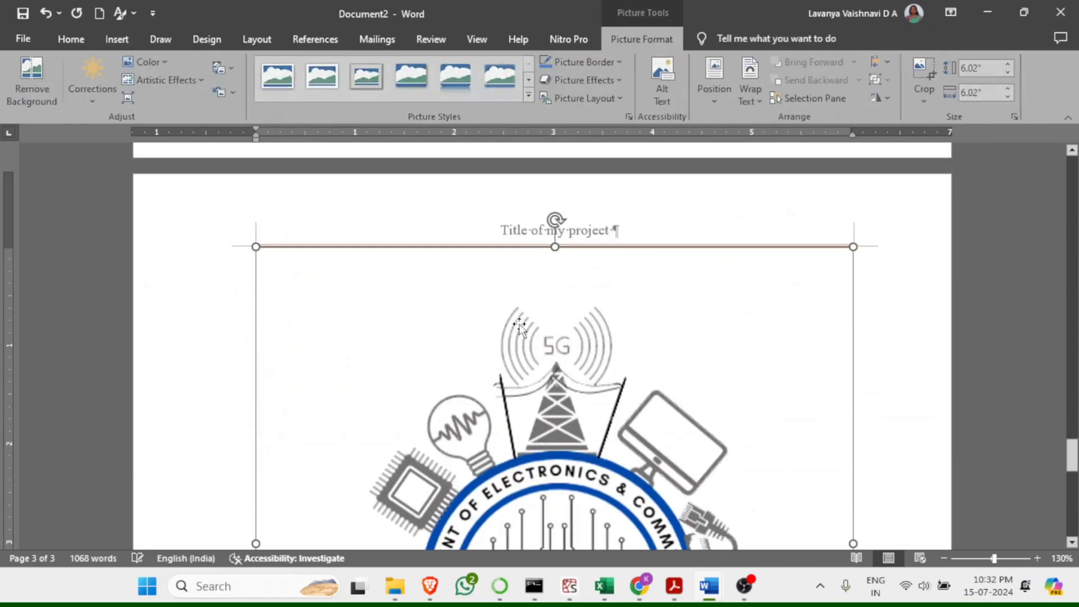
- Set the inserted logo's height to 3" with its proportions kept
{"action": "scroll", "coordinate": [520, 325], "scroll_direction": "down", "scroll_amount": 7}
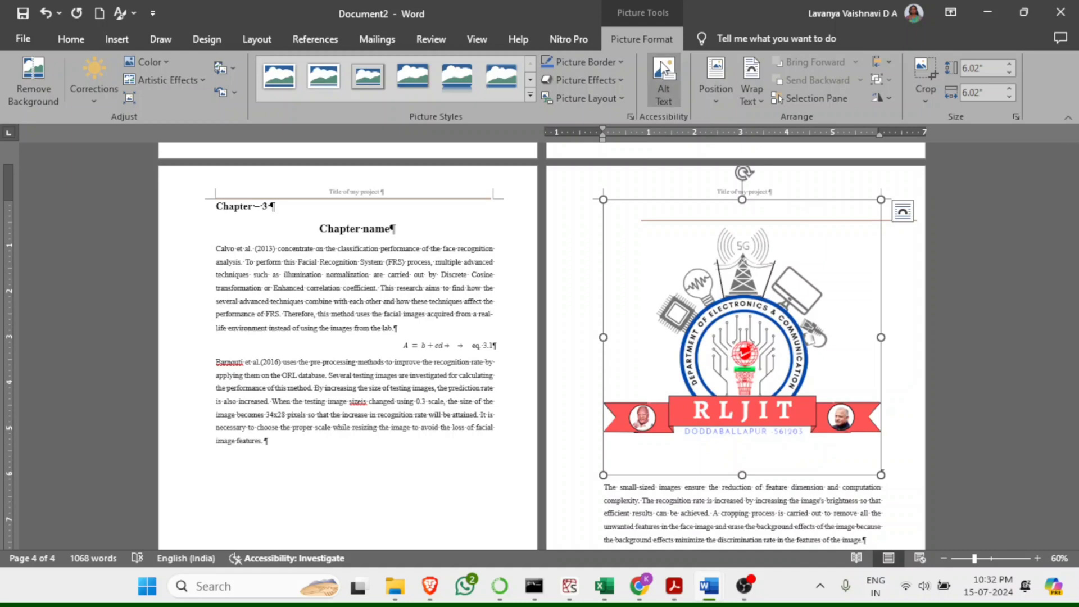
{"action": "triple_click", "coordinate": [991, 63]}
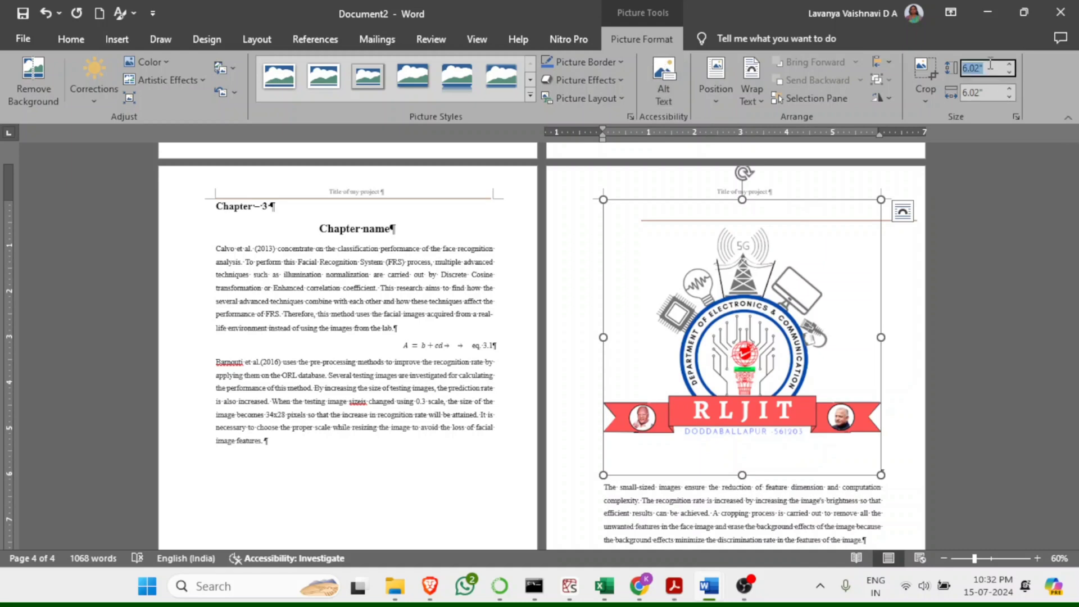
{"action": "type", "text": "3"}
{"action": "key", "text": "Return"}
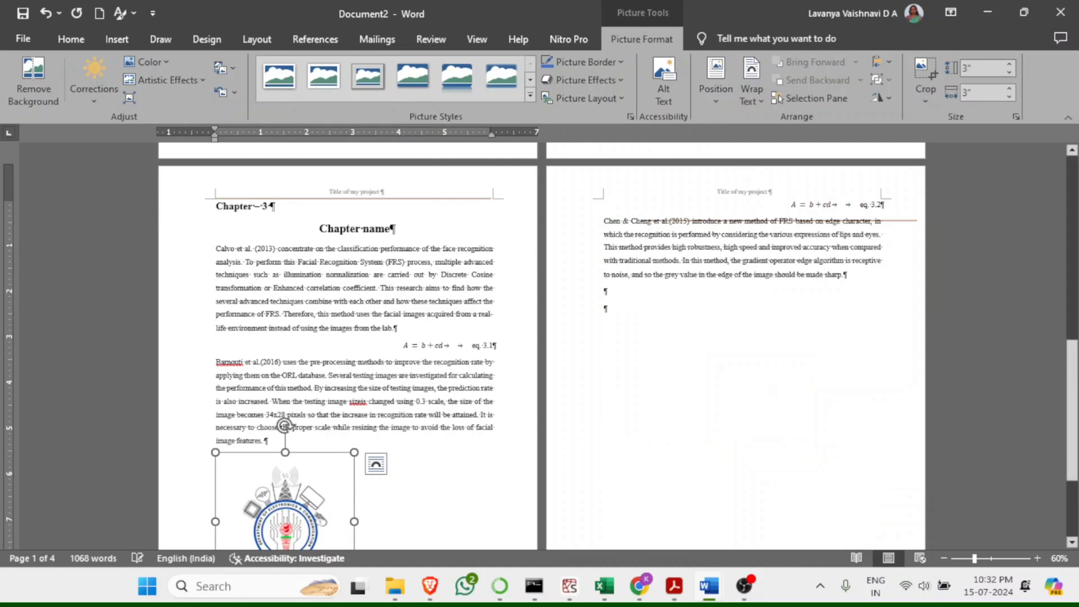
{"action": "scroll", "coordinate": [731, 337], "scroll_direction": "down", "scroll_amount": 2}
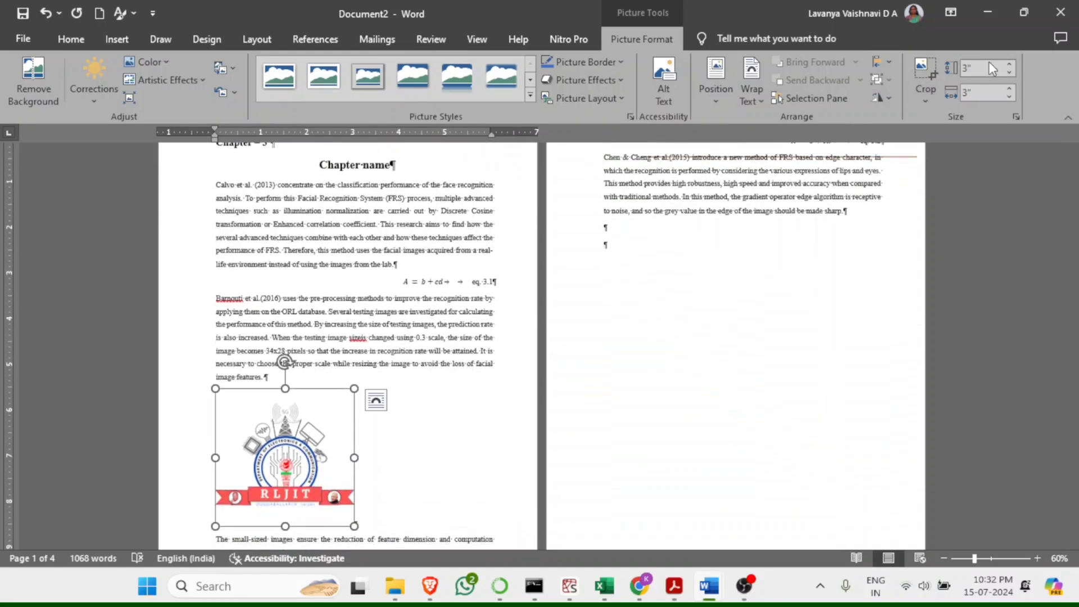
{"action": "scroll", "coordinate": [393, 428], "scroll_direction": "down", "scroll_amount": 3}
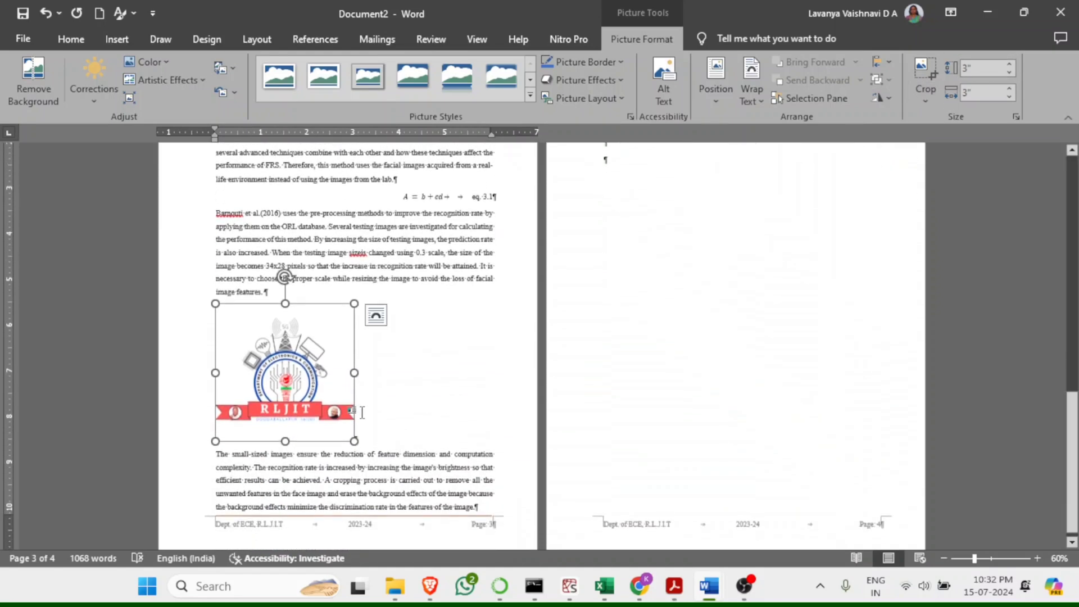
- Center the logo picture horizontally between the page margins
{"action": "left_click", "coordinate": [366, 412]}
{"action": "scroll", "coordinate": [366, 412], "scroll_direction": "up", "scroll_amount": 6, "text": "ctrl"}
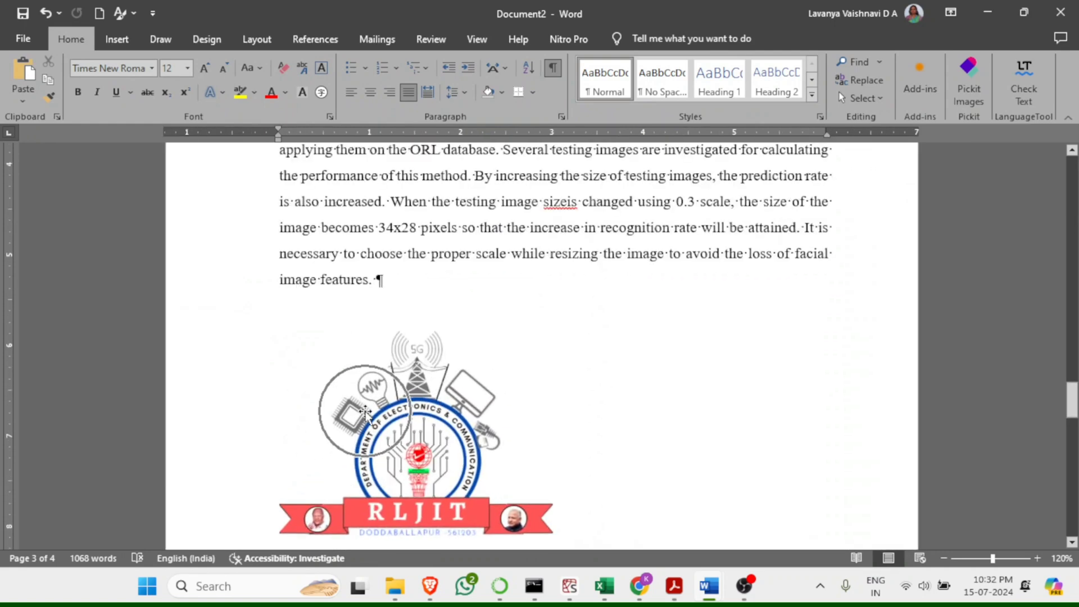
{"action": "scroll", "coordinate": [365, 412], "scroll_direction": "down", "scroll_amount": 2}
{"action": "left_click", "coordinate": [366, 412]}
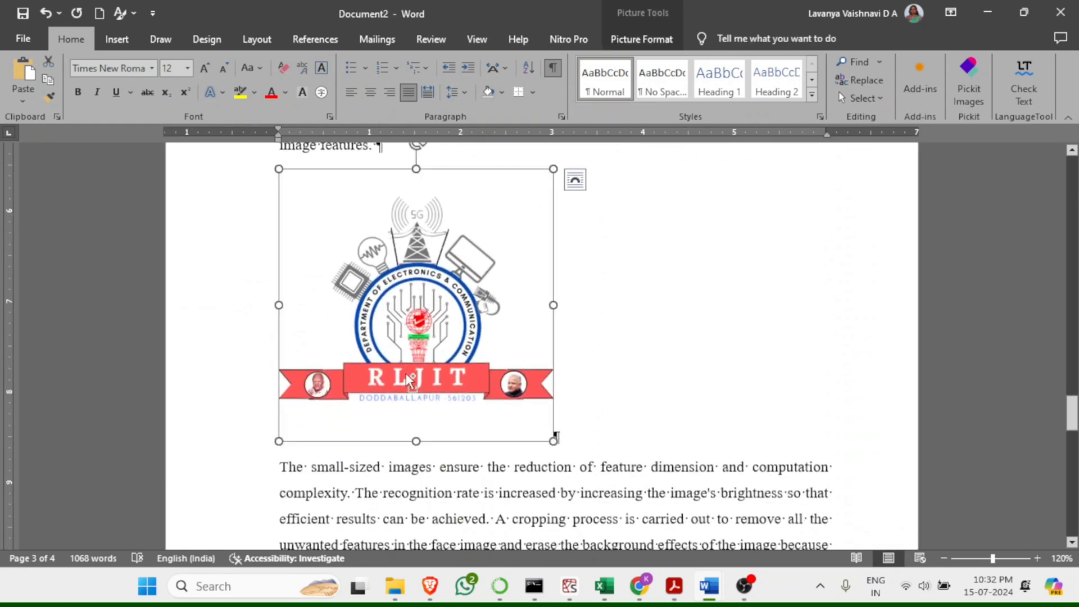
{"action": "left_click", "coordinate": [408, 379]}
{"action": "left_click", "coordinate": [525, 339]}
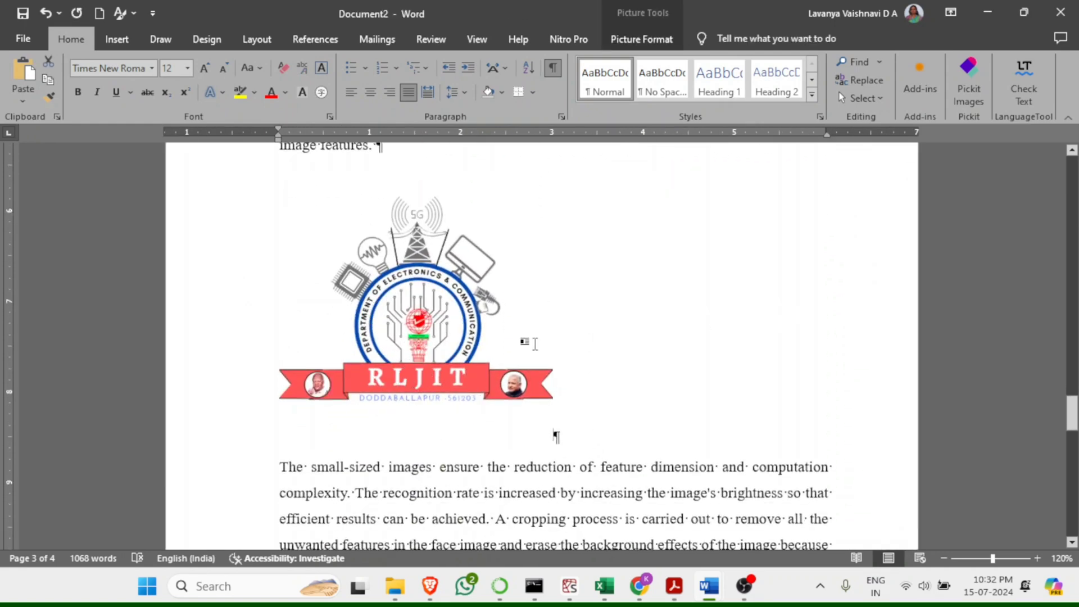
{"action": "left_click", "coordinate": [370, 100]}
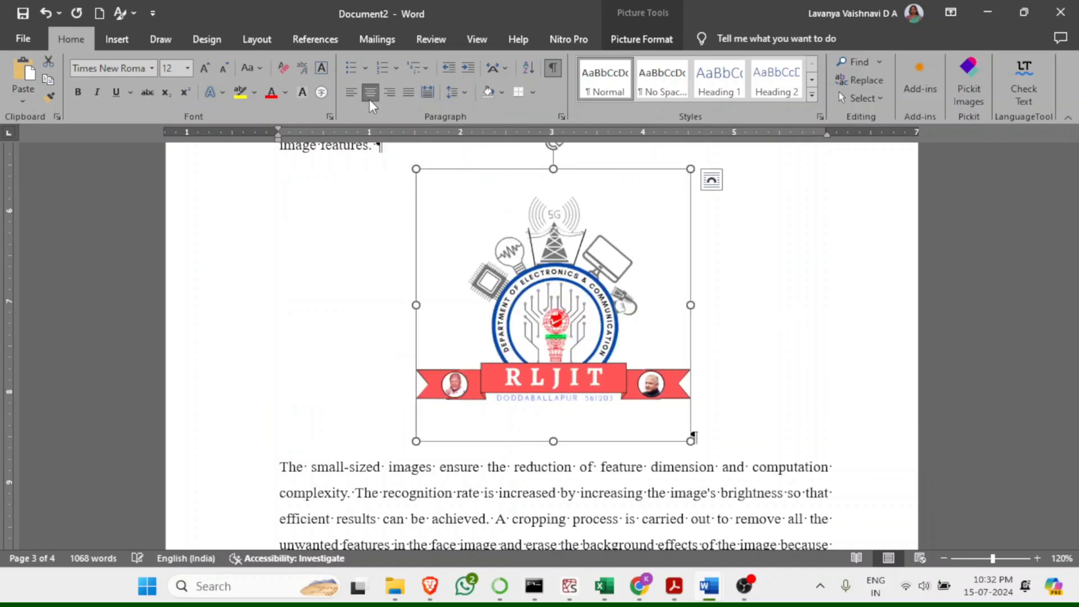
- Add the centered caption "Figure 3.1: Description of the Figure" on a new line below the logo
{"action": "left_click", "coordinate": [728, 421]}
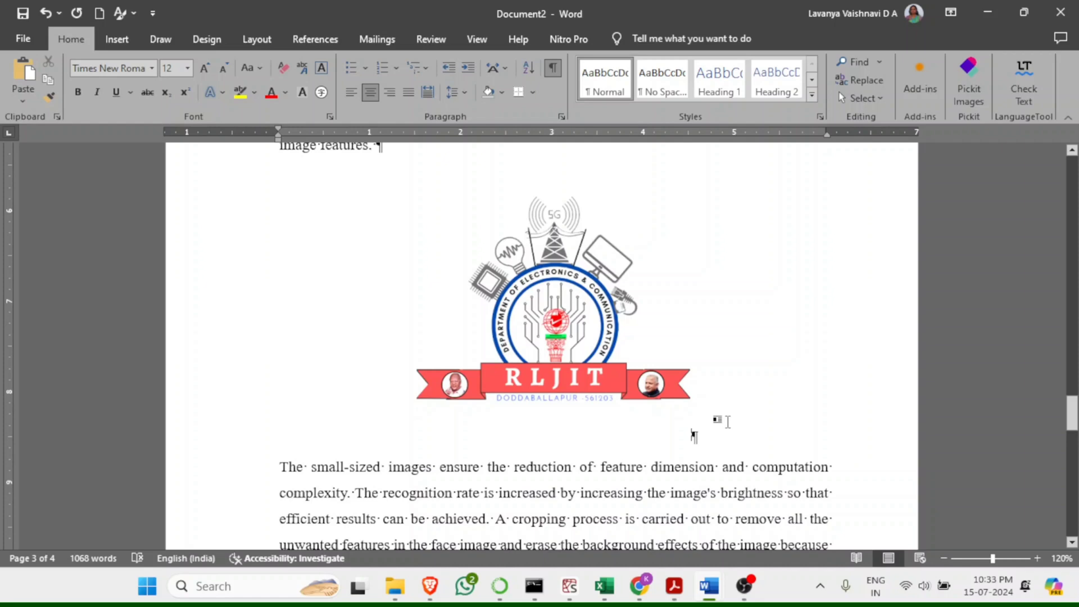
{"action": "key", "text": "Return"}
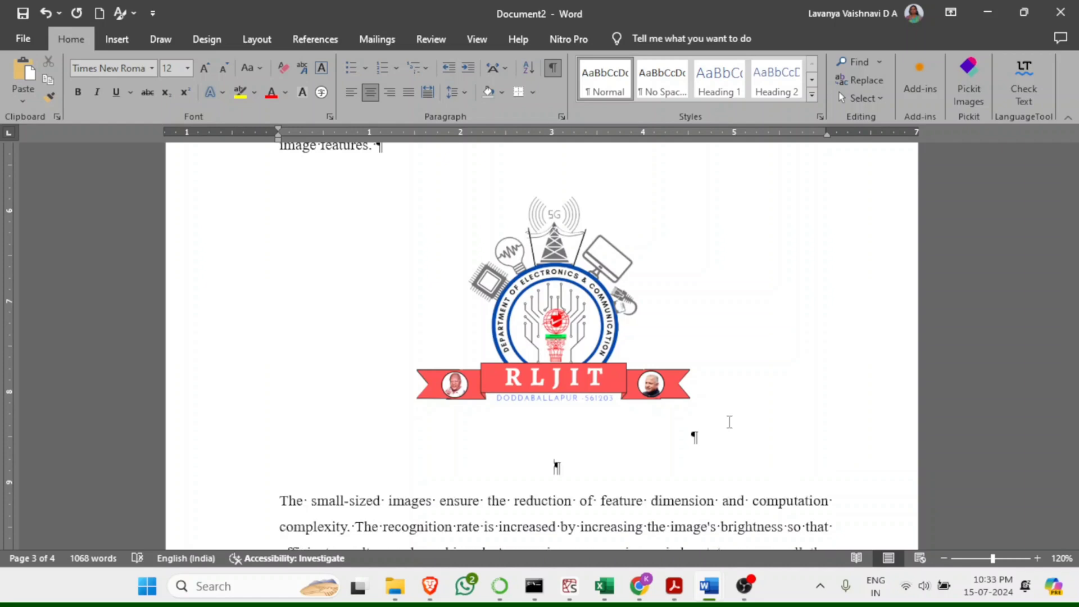
{"action": "type", "text": "Figure 3."}
{"action": "scroll", "coordinate": [729, 422], "scroll_direction": "up", "scroll_amount": 10}
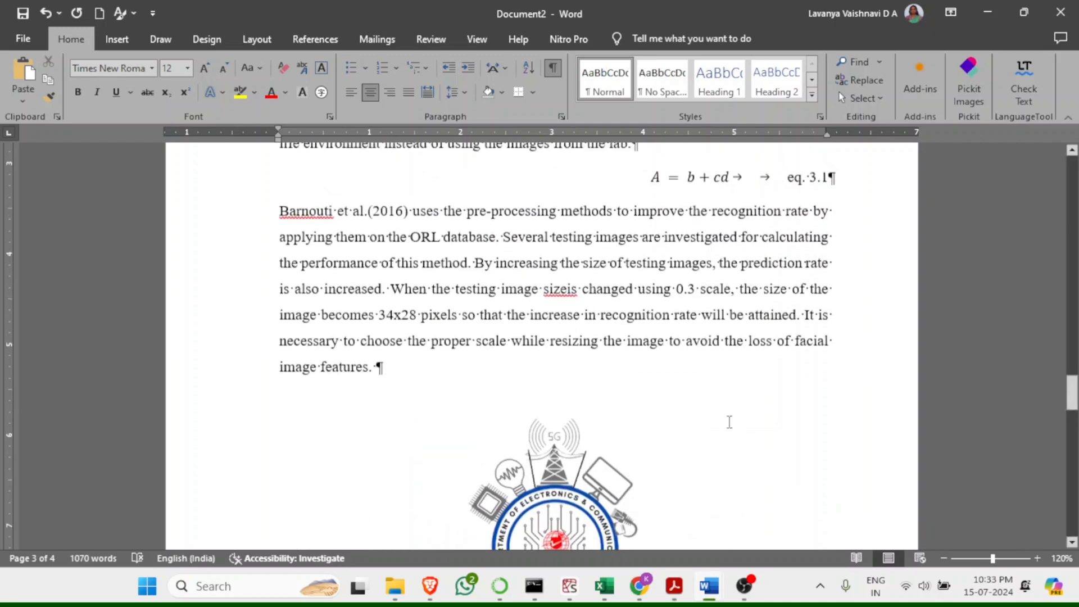
{"action": "scroll", "coordinate": [730, 422], "scroll_direction": "down", "scroll_amount": 10}
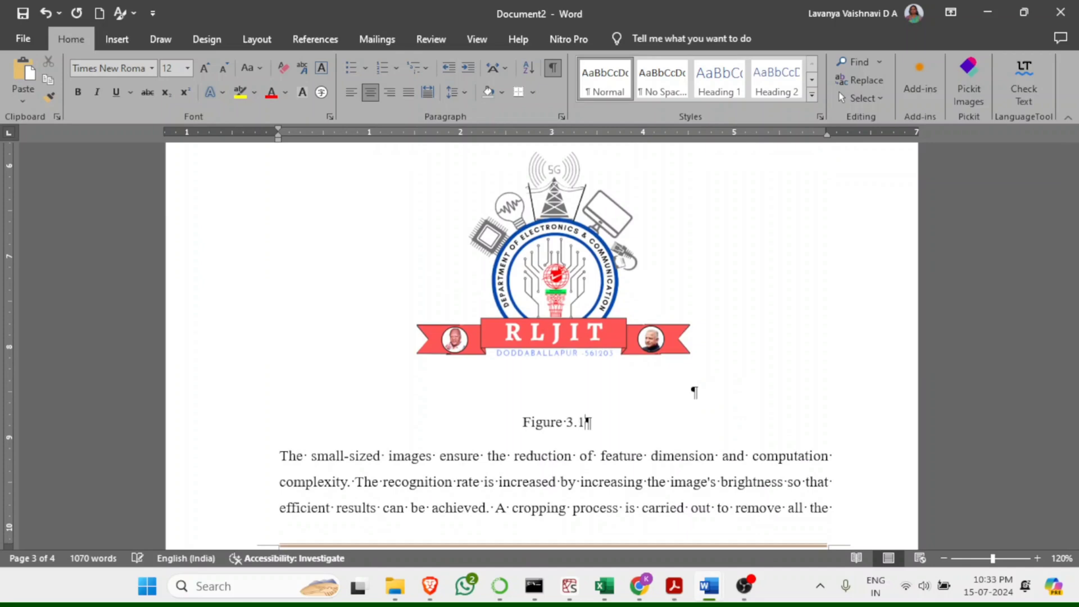
{"action": "type", "text": "1: D"}
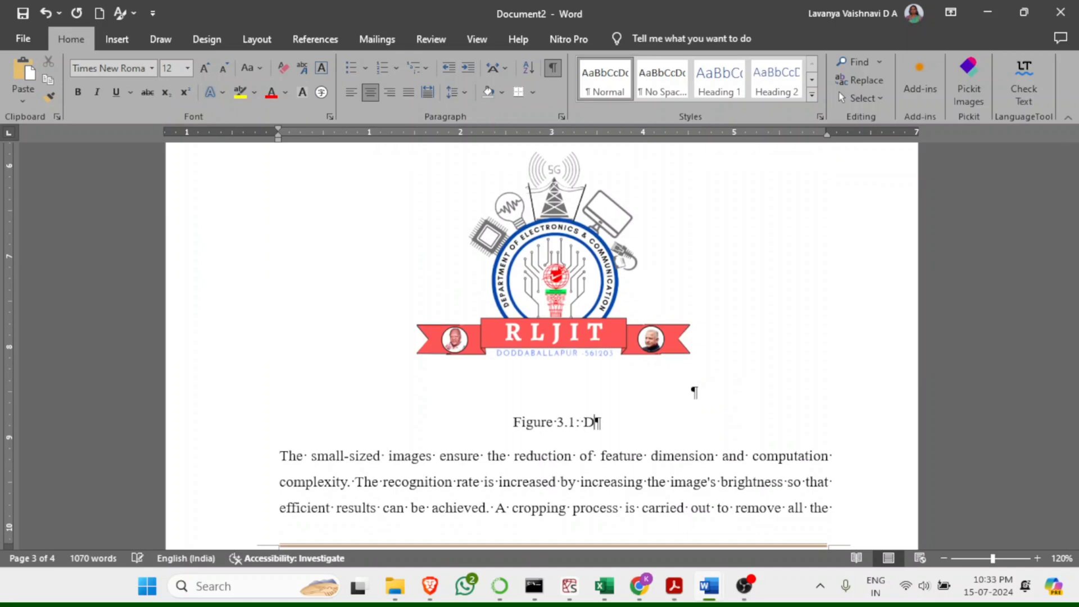
{"action": "type", "text": "escription of the"}
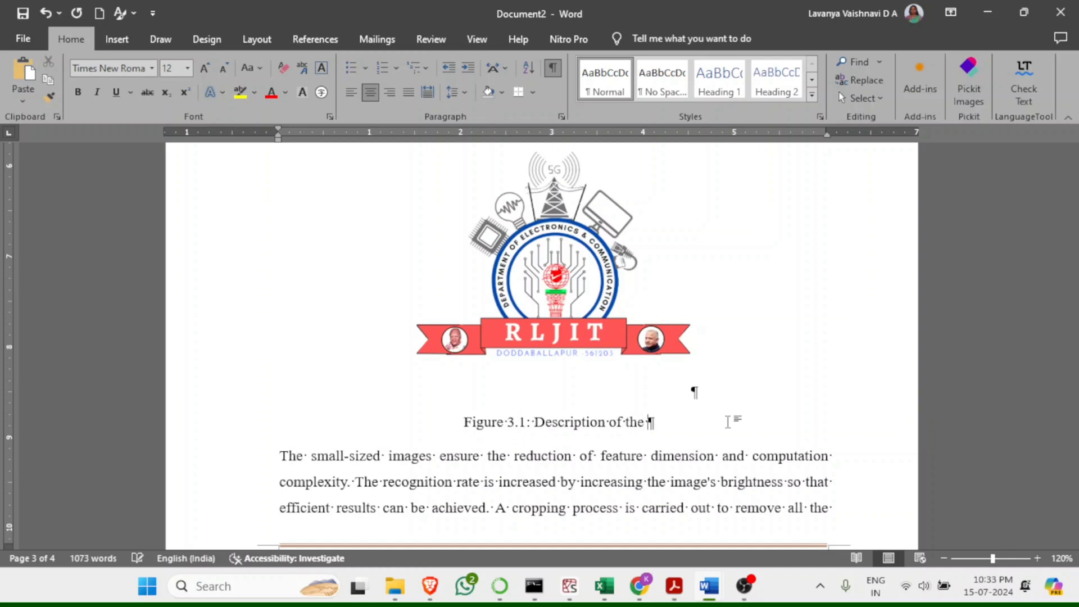
{"action": "type", "text": " Figure"}
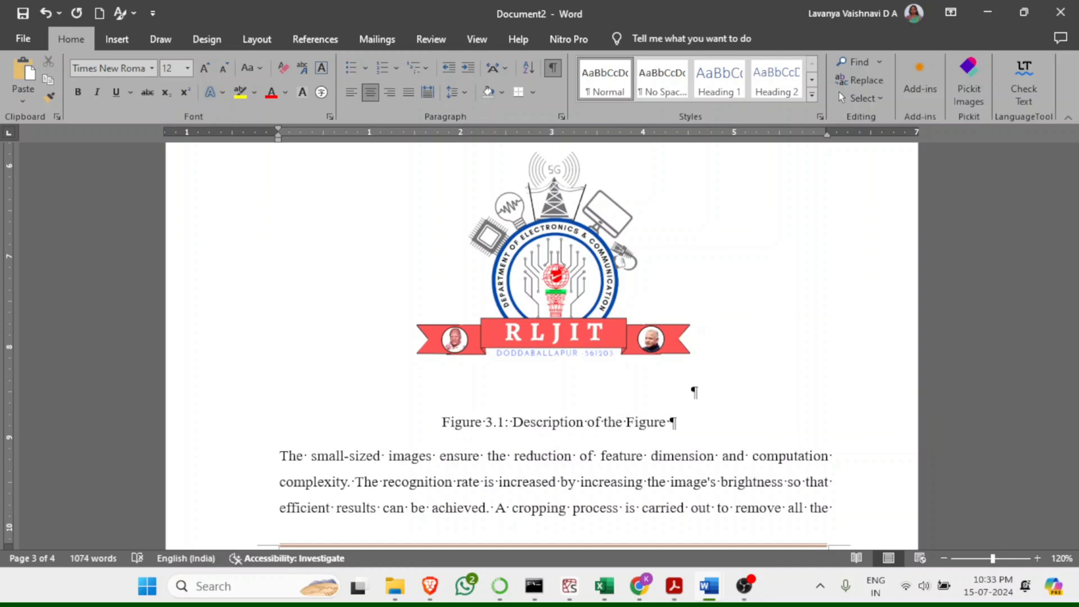
- Shrink the logo picture slightly by its corner, keeping its proportions
{"action": "left_click", "coordinate": [609, 336]}
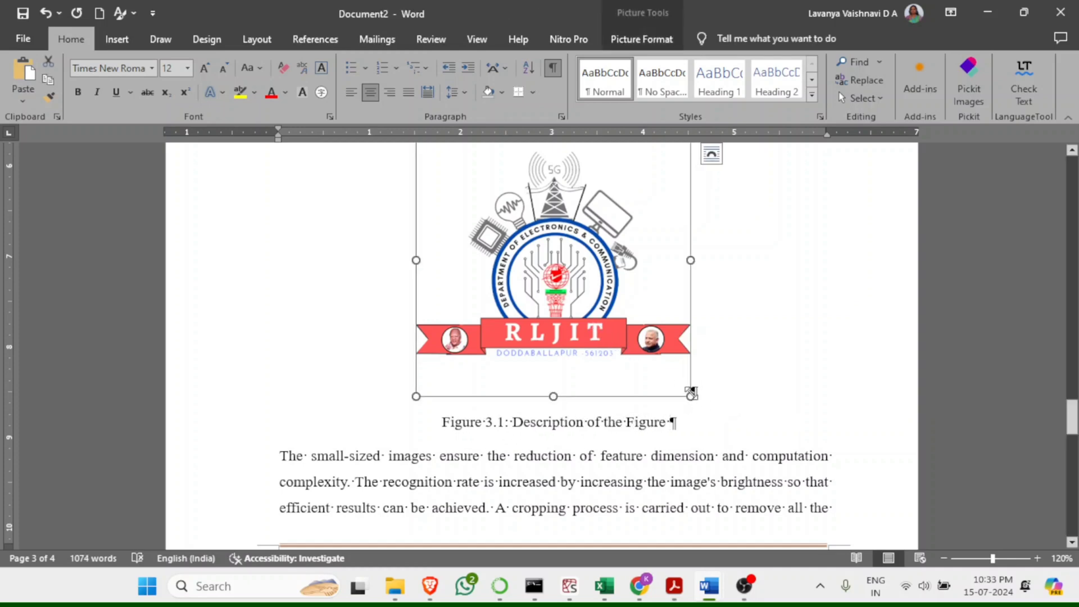
{"action": "left_click_drag", "start_coordinate": [691, 394], "coordinate": [674, 349]}
{"action": "scroll", "coordinate": [684, 369], "scroll_direction": "up", "scroll_amount": 1}
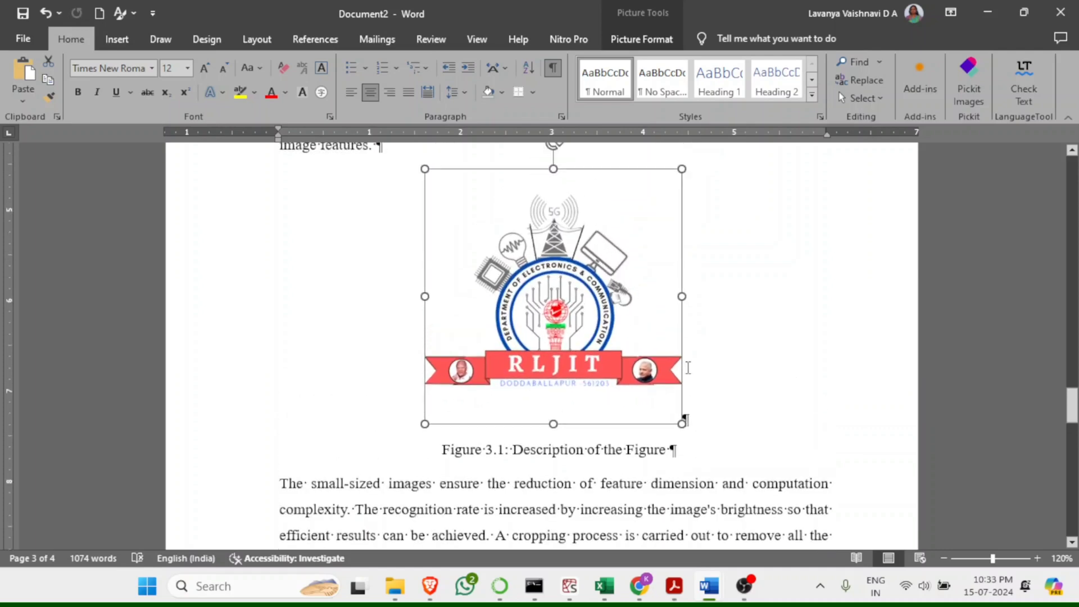
- Review the logo figure, its caption and the remaining report text through the last page
{"action": "scroll", "coordinate": [688, 367], "scroll_direction": "up", "scroll_amount": 2}
{"action": "scroll", "coordinate": [641, 323], "scroll_direction": "down", "scroll_amount": 3}
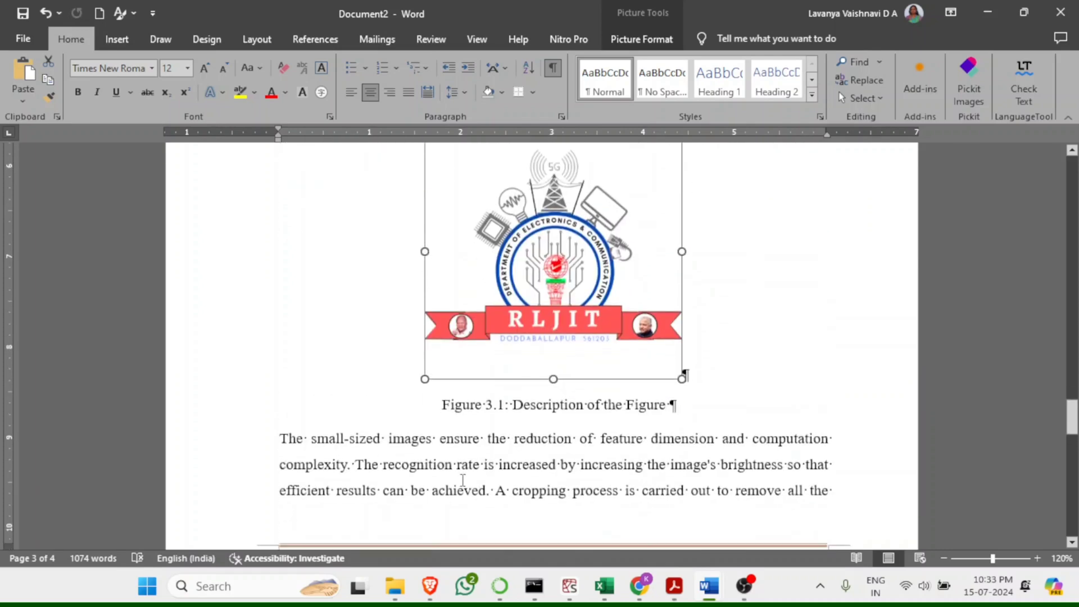
{"action": "left_click_drag", "start_coordinate": [441, 403], "coordinate": [682, 416]}
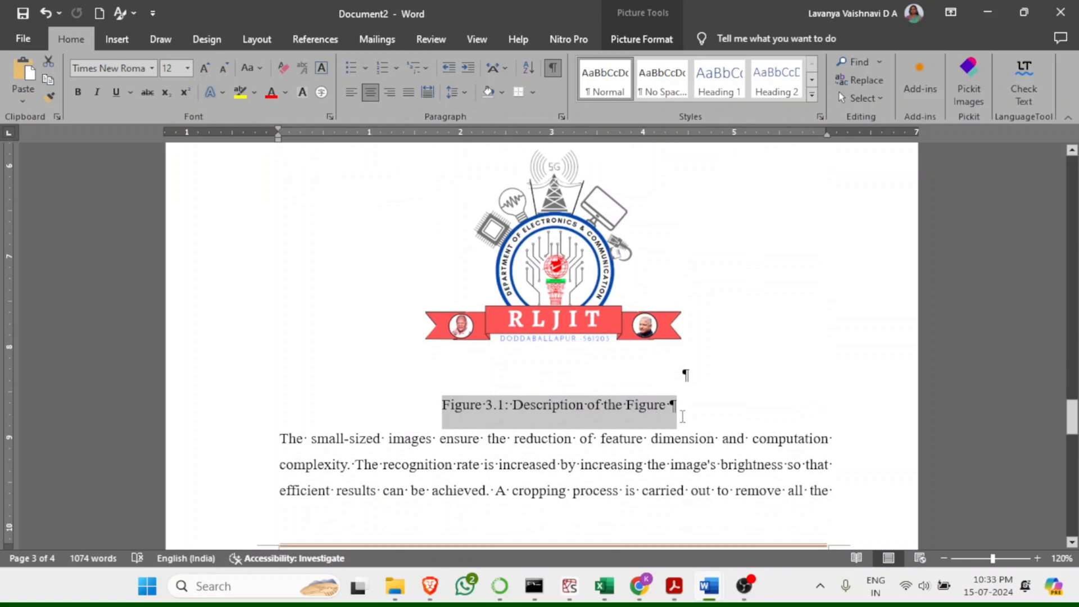
{"action": "left_click", "coordinate": [540, 317]}
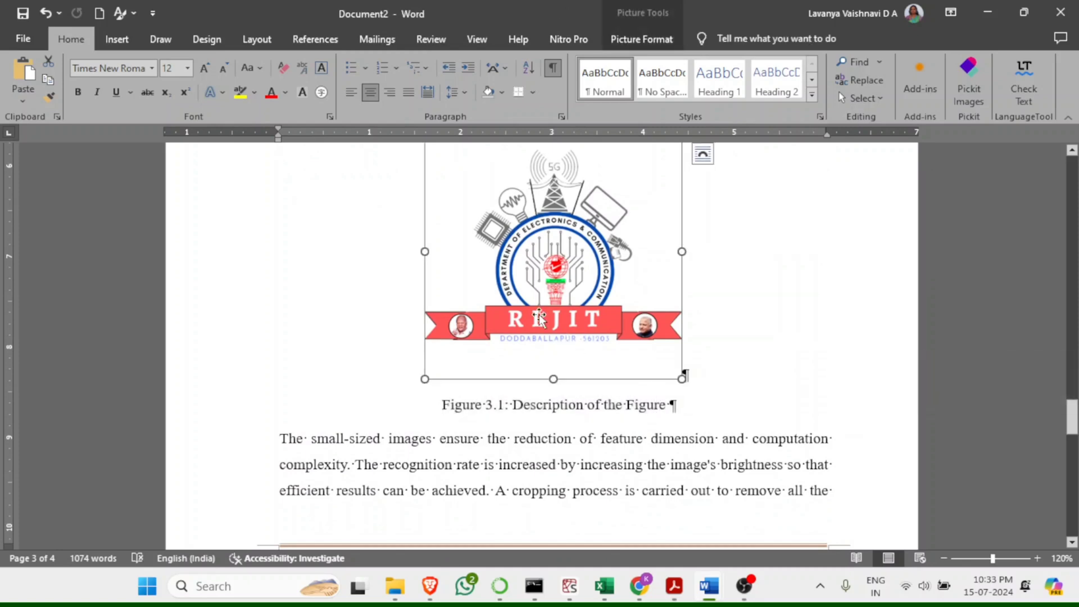
{"action": "scroll", "coordinate": [540, 317], "scroll_direction": "down", "scroll_amount": 5}
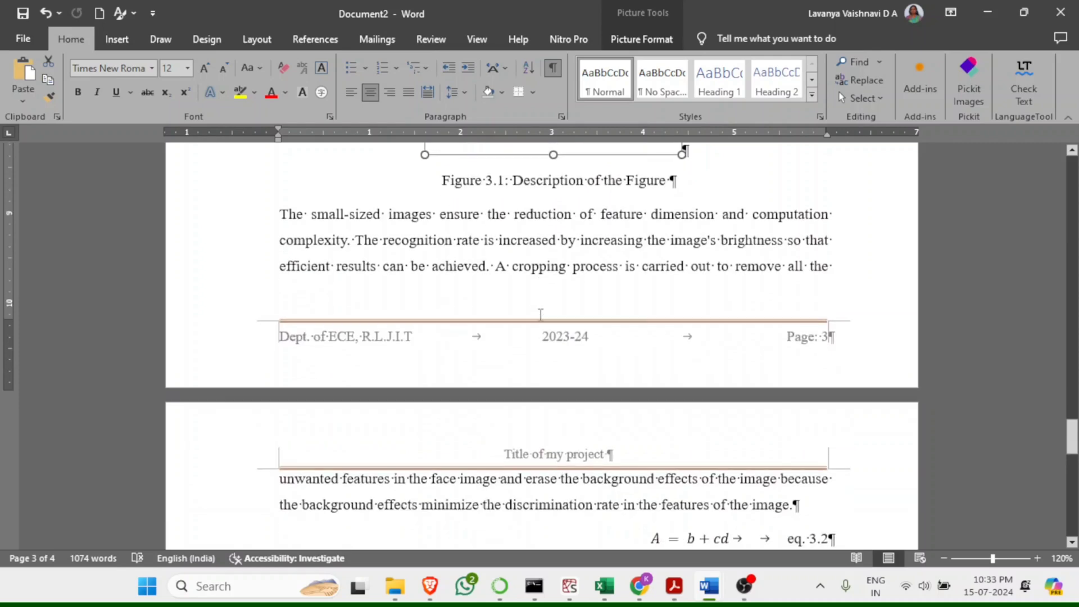
{"action": "scroll", "coordinate": [540, 315], "scroll_direction": "down", "scroll_amount": 5}
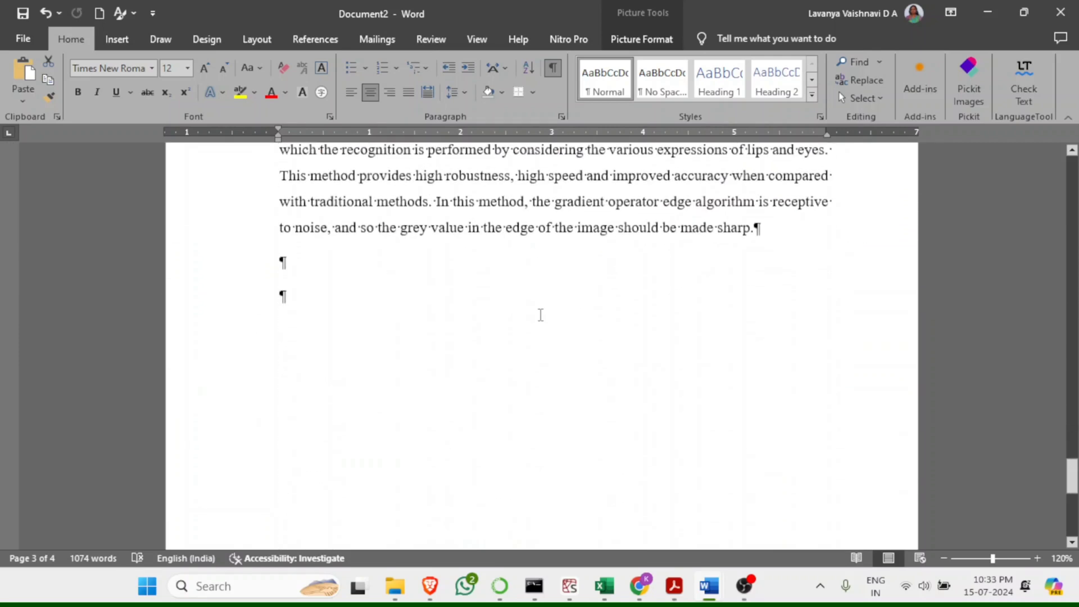
{"action": "scroll", "coordinate": [540, 314], "scroll_direction": "down", "scroll_amount": 5}
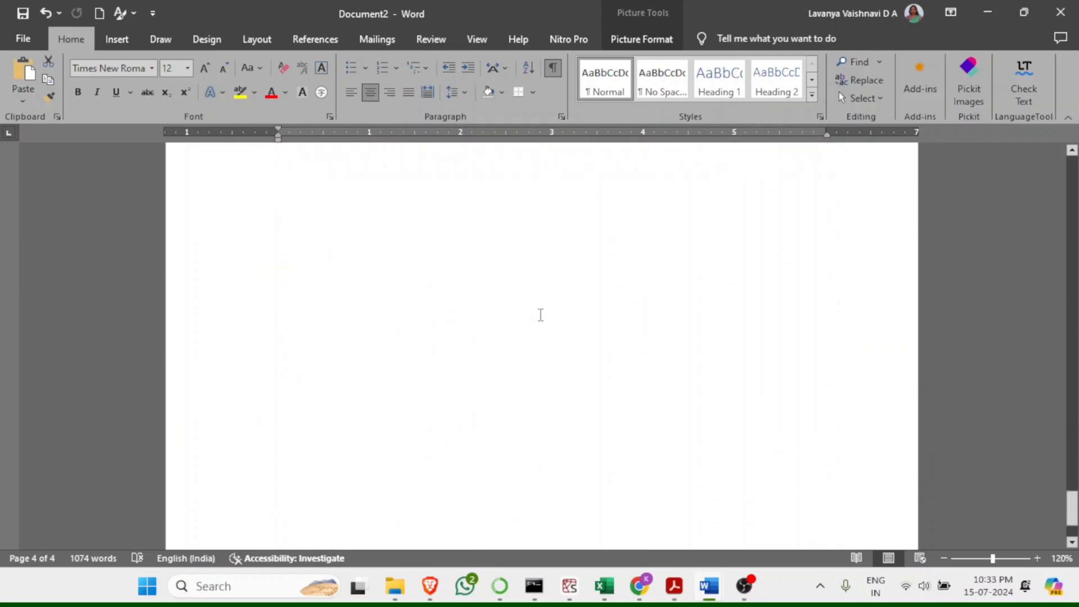
{"action": "scroll", "coordinate": [540, 315], "scroll_direction": "up", "scroll_amount": 7}
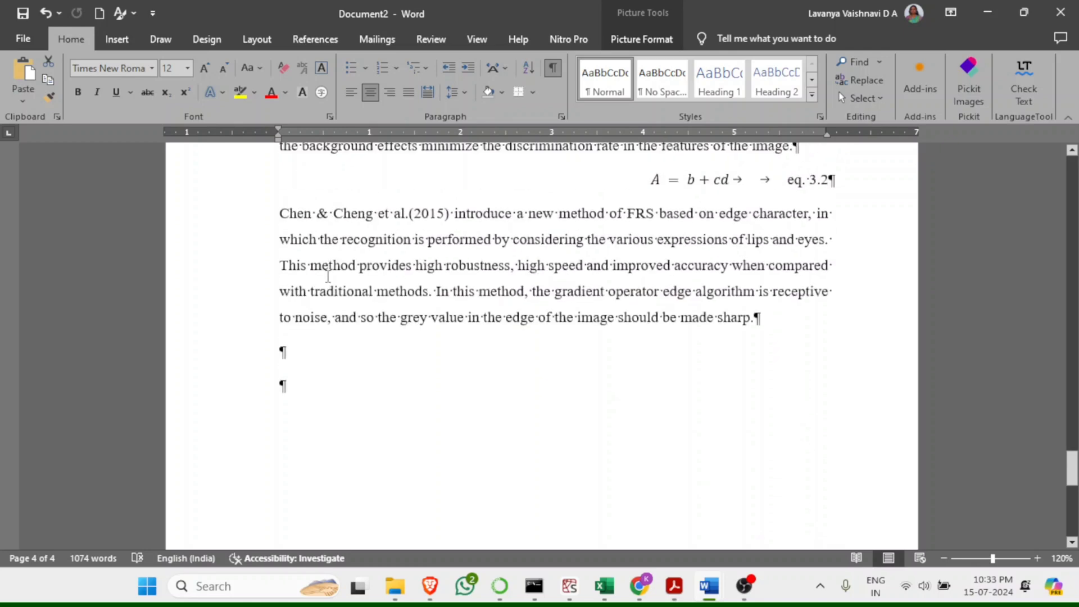
- Insert a page break in the empty paragraph after the report's last body paragraph and dismiss the antivirus notification
{"action": "left_click", "coordinate": [328, 265]}
{"action": "scroll", "coordinate": [329, 381], "scroll_direction": "down", "scroll_amount": 4}
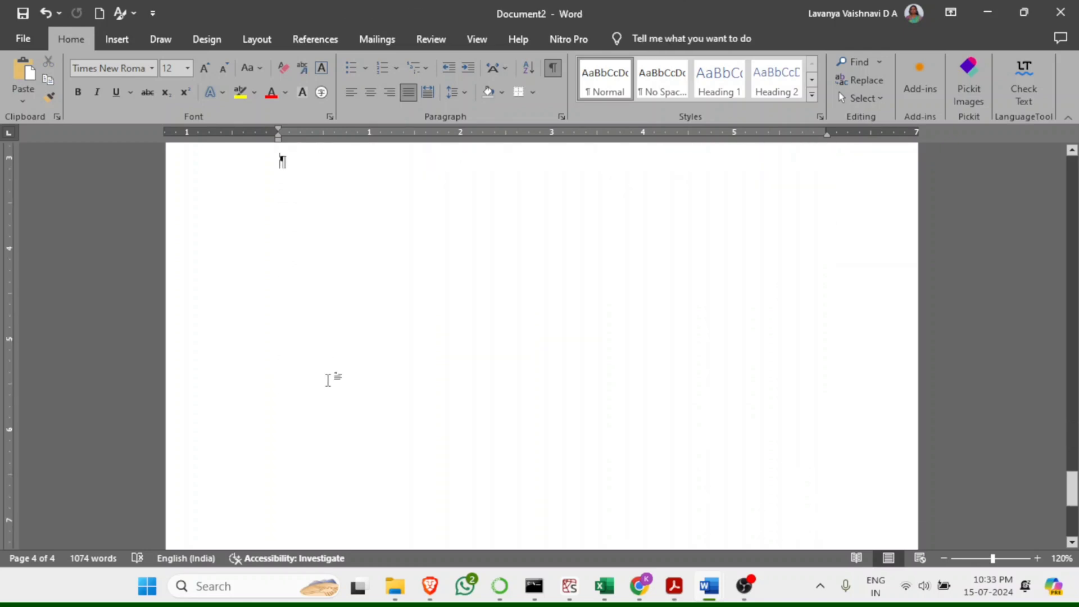
{"action": "key", "text": "Return"}
{"action": "scroll", "coordinate": [328, 380], "scroll_direction": "up", "scroll_amount": 1}
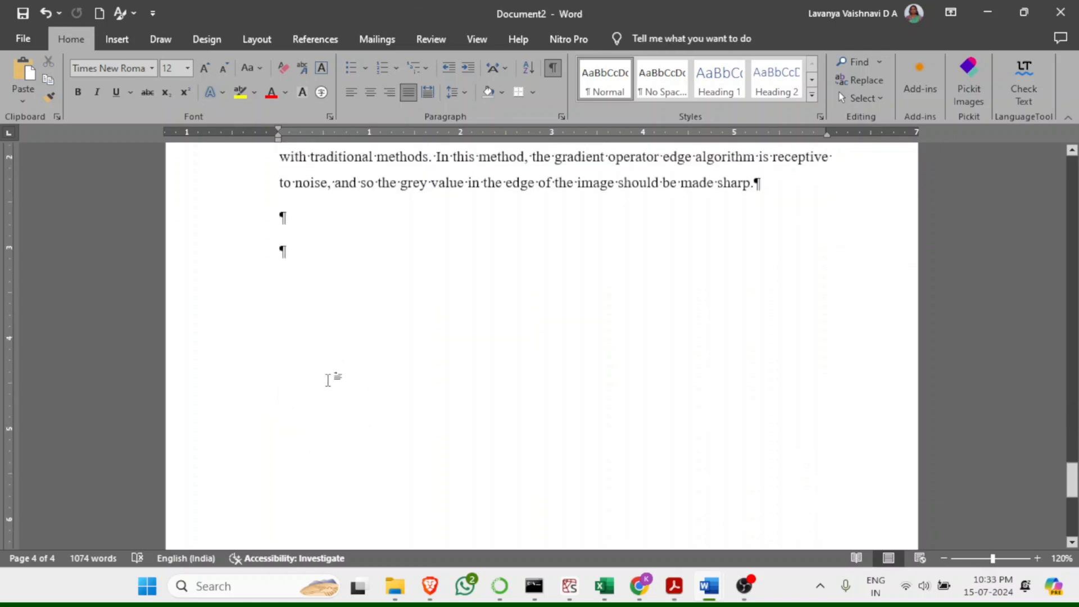
{"action": "left_click", "coordinate": [329, 380]}
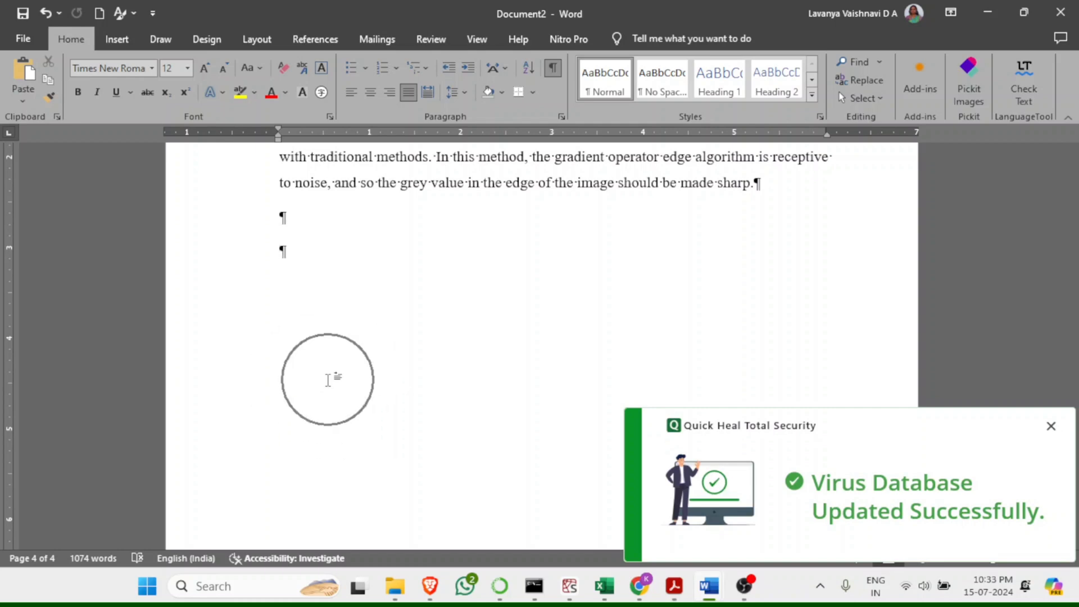
{"action": "left_click", "coordinate": [1050, 426]}
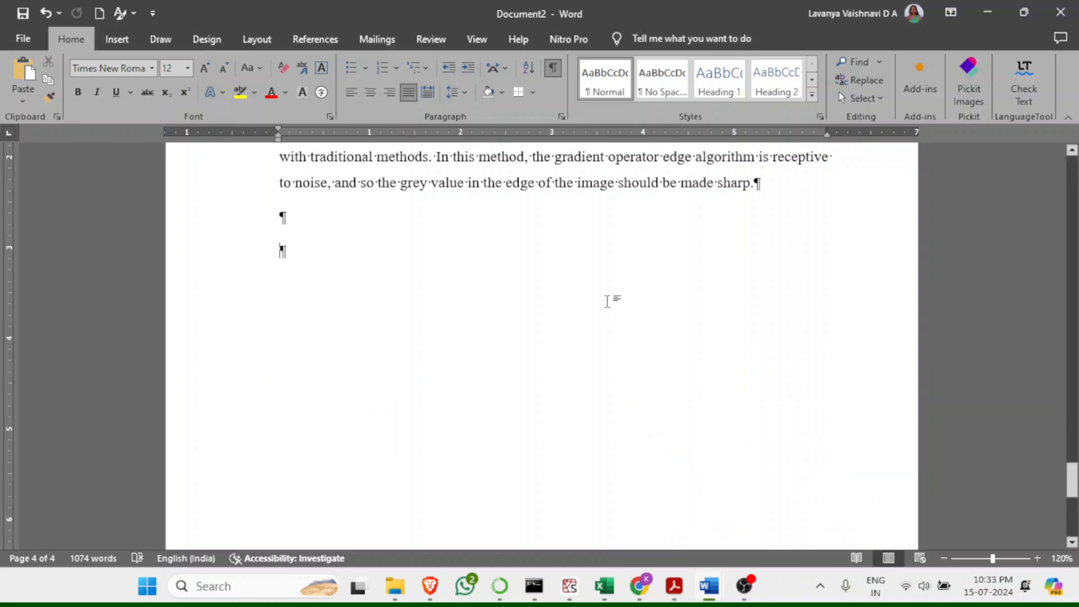
{"action": "scroll", "coordinate": [604, 298], "scroll_direction": "down", "scroll_amount": 5}
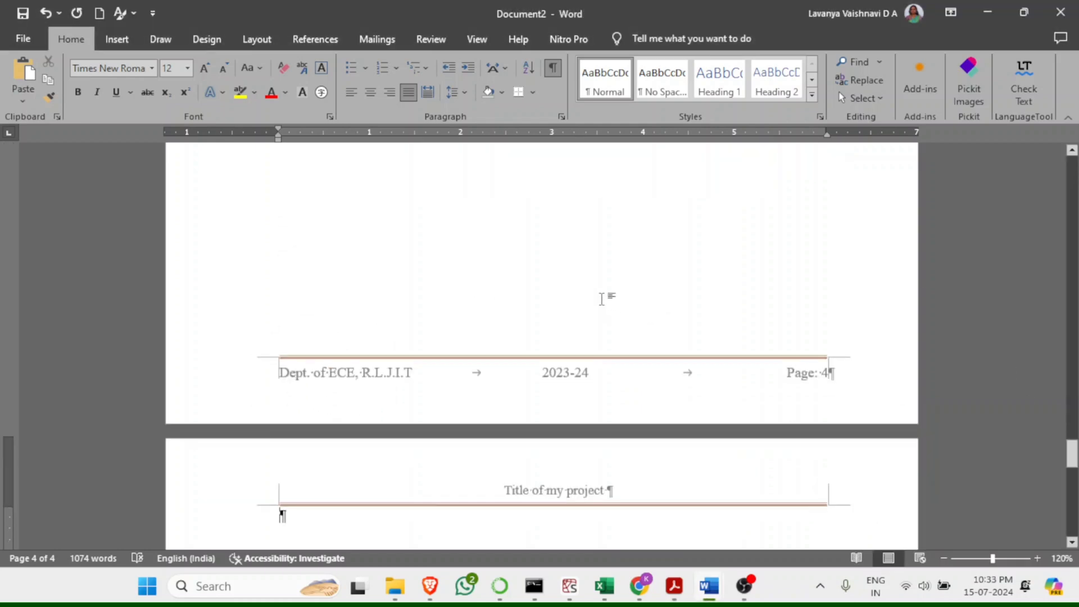
- Enter the heading text "Reference" at the start of the new last page
{"action": "scroll", "coordinate": [601, 298], "scroll_direction": "down", "scroll_amount": 3}
{"action": "left_click", "coordinate": [285, 379]}
{"action": "type", "text": "R"}
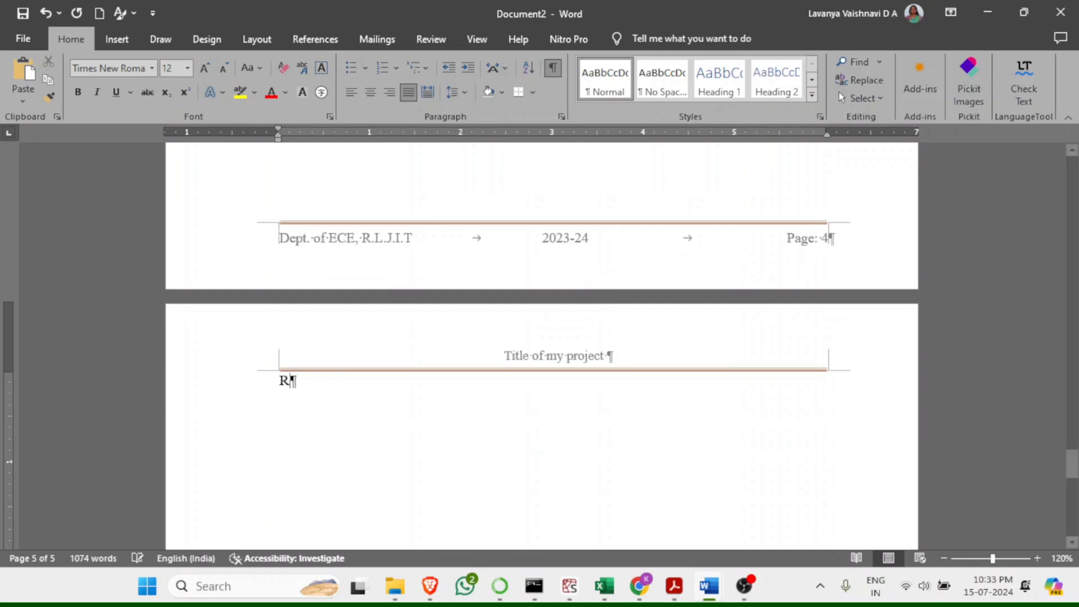
{"action": "type", "text": "efere"}
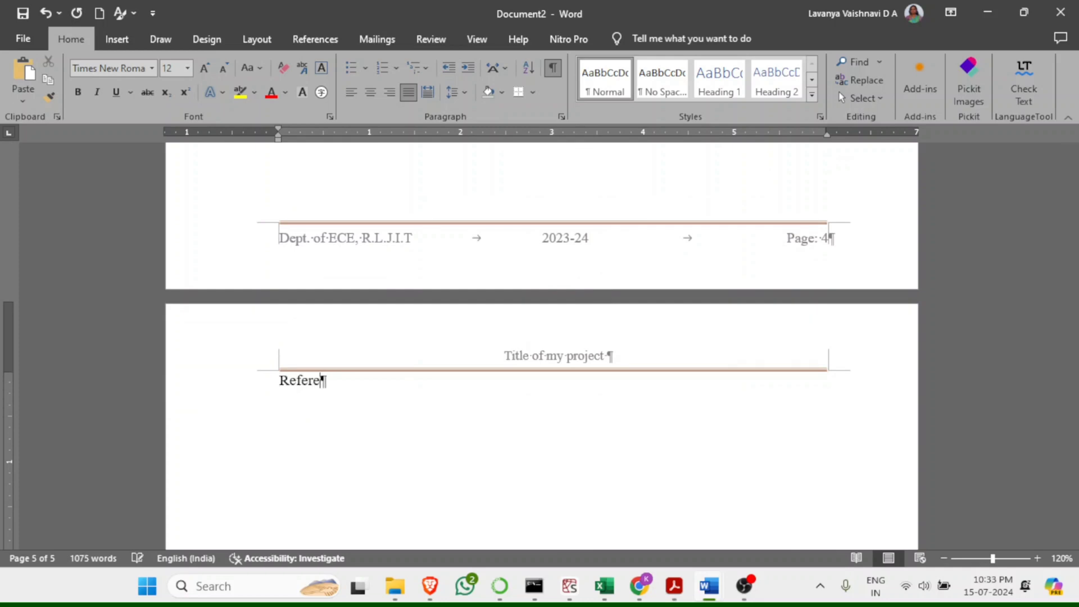
{"action": "type", "text": "nce"}
- Format the "Reference" heading in bold at 18 pt
{"action": "triple_click", "coordinate": [306, 390]}
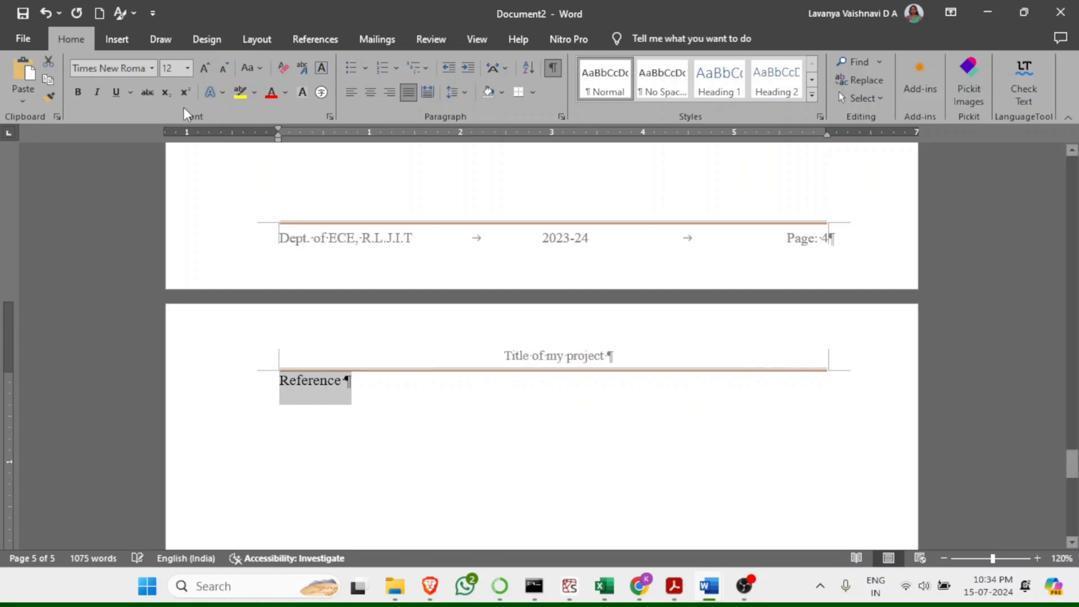
{"action": "left_click", "coordinate": [205, 67]}
{"action": "left_click", "coordinate": [205, 67]}
{"action": "left_click", "coordinate": [205, 67]}
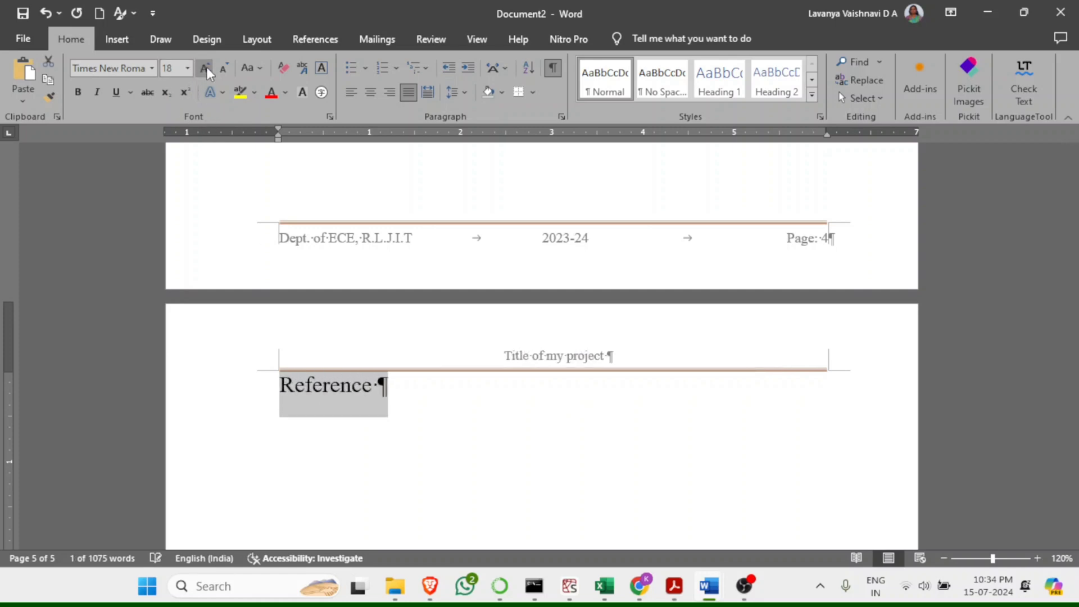
{"action": "left_click", "coordinate": [78, 92]}
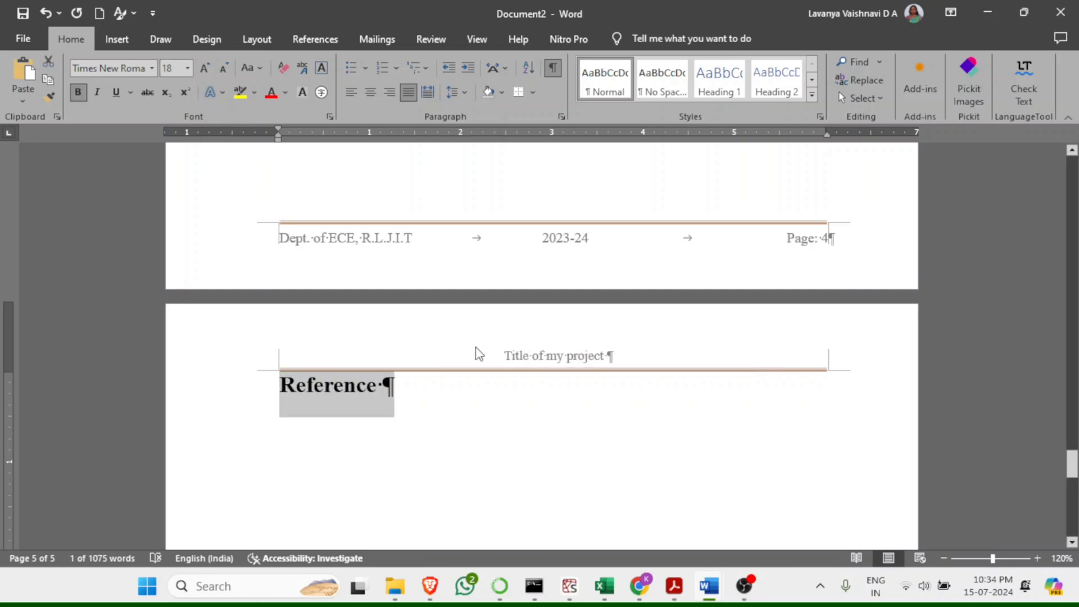
- Locate the page break before the "Reference" heading using the formatting marks and delete it
{"action": "scroll", "coordinate": [457, 428], "scroll_direction": "down", "scroll_amount": 5}
{"action": "scroll", "coordinate": [459, 435], "scroll_direction": "down", "scroll_amount": 5}
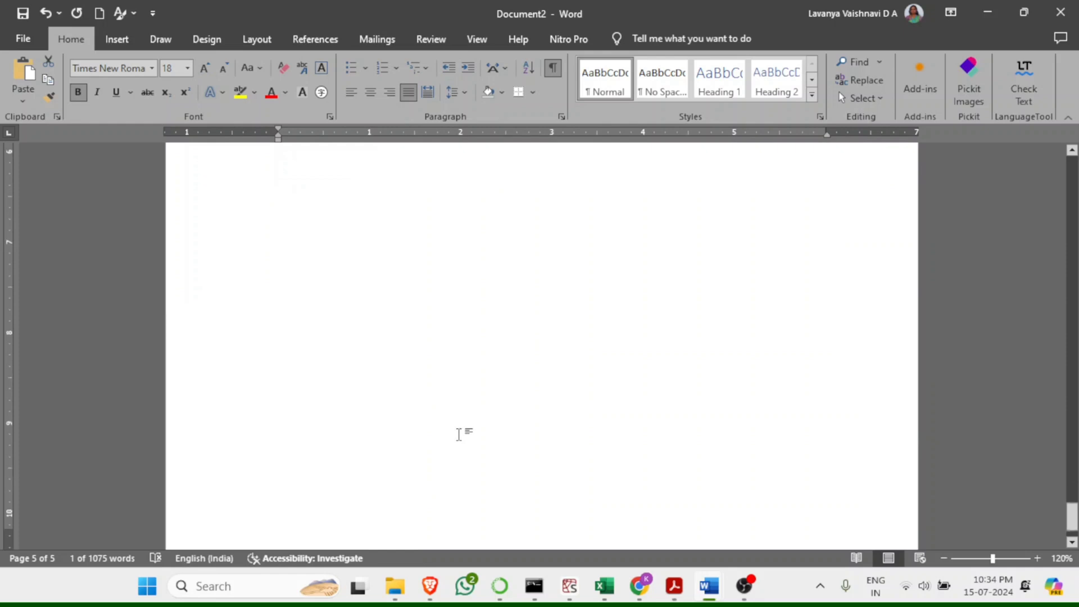
{"action": "scroll", "coordinate": [459, 430], "scroll_direction": "up", "scroll_amount": 10}
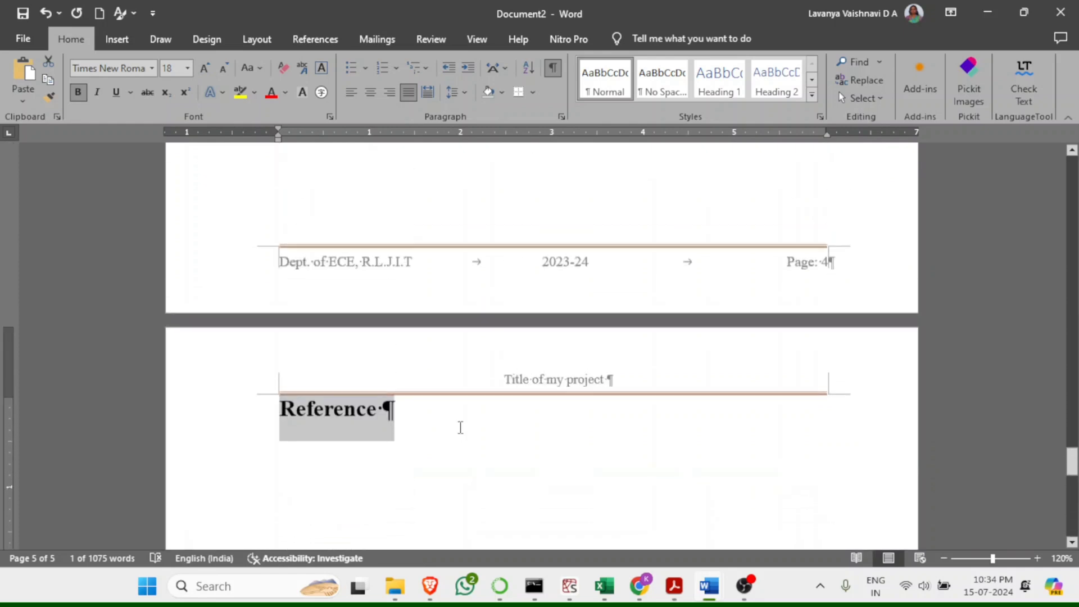
{"action": "left_click", "coordinate": [553, 68]}
{"action": "scroll", "coordinate": [482, 283], "scroll_direction": "up", "scroll_amount": 5}
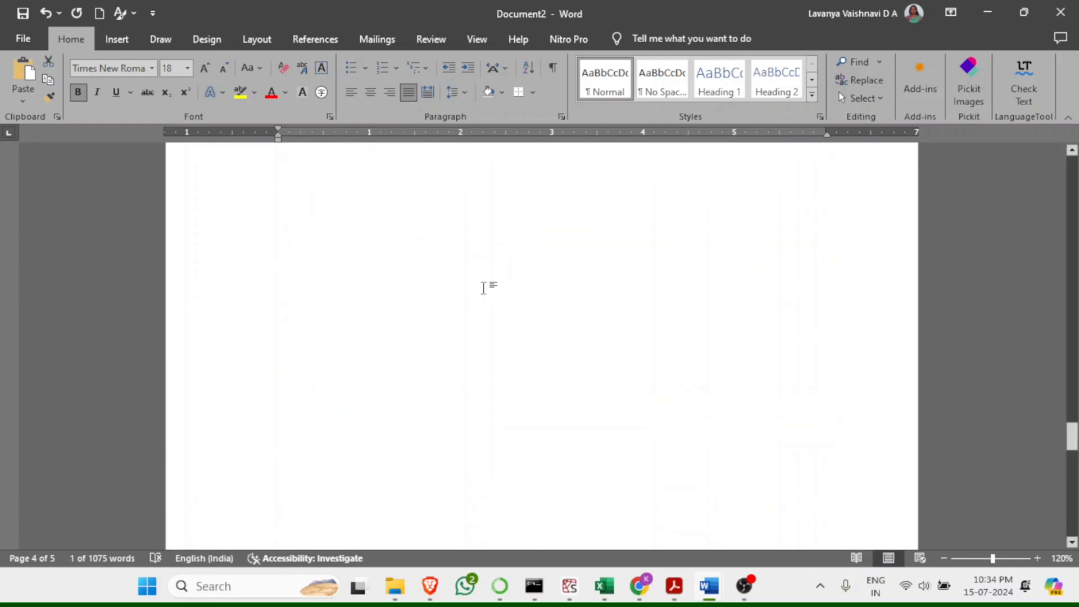
{"action": "left_click", "coordinate": [554, 68]}
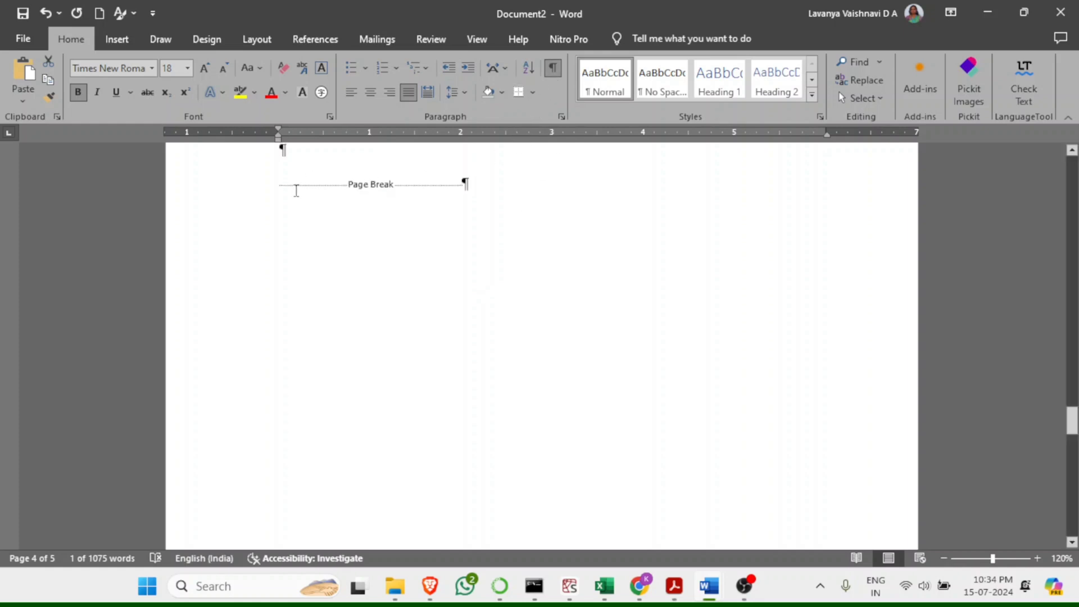
{"action": "scroll", "coordinate": [297, 188], "scroll_direction": "up", "scroll_amount": 3}
{"action": "left_click_drag", "start_coordinate": [282, 281], "coordinate": [441, 277]}
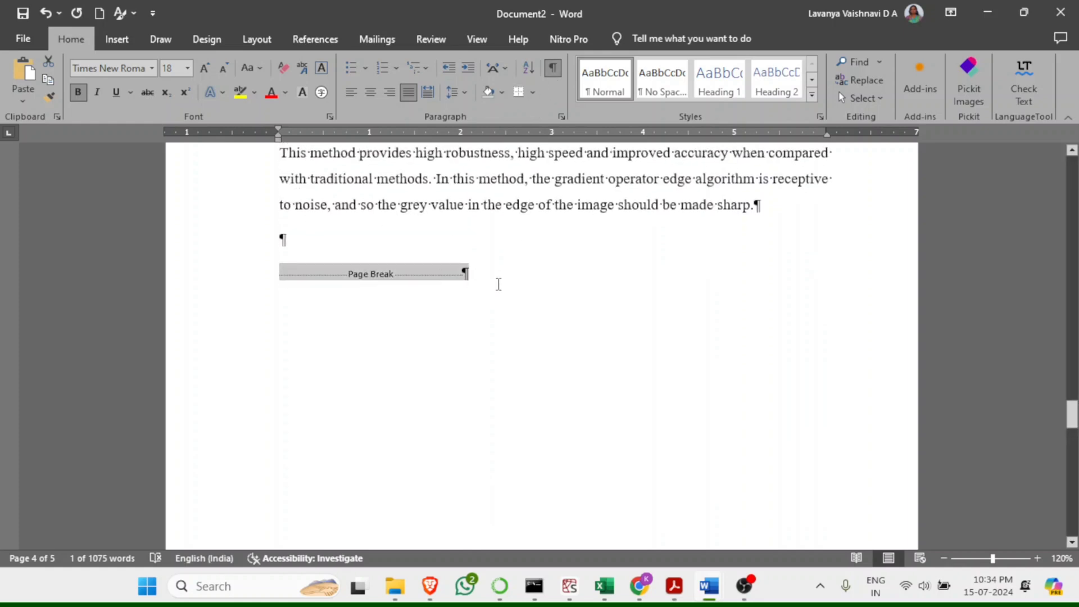
{"action": "key", "text": "Delete"}
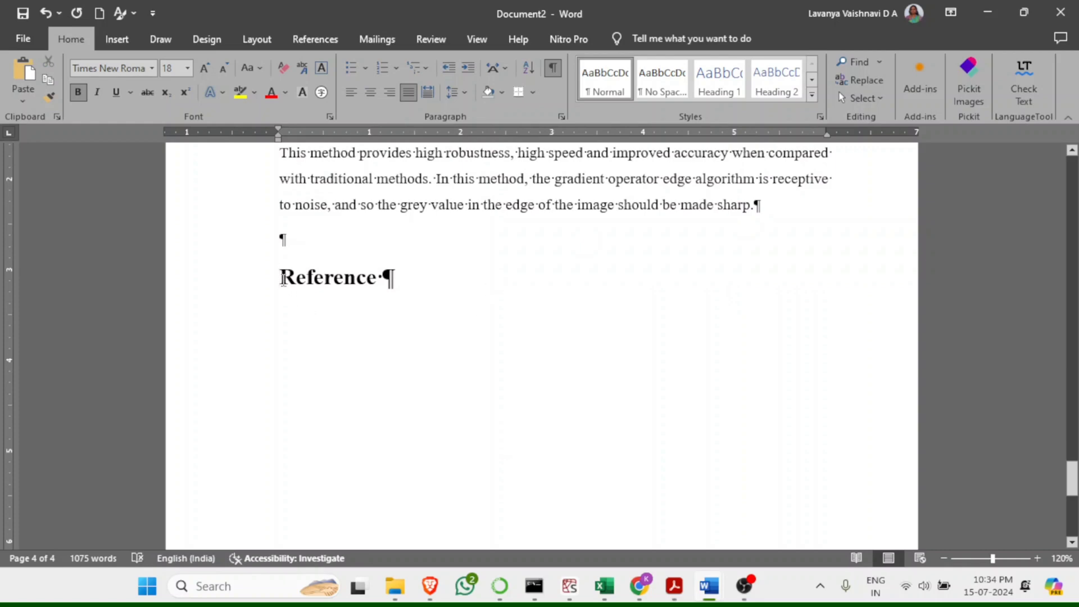
- Insert a Next Page section break directly before the "Reference" heading and check where it sits
{"action": "left_click", "coordinate": [283, 280]}
{"action": "left_click", "coordinate": [258, 34]}
{"action": "left_click", "coordinate": [261, 67]}
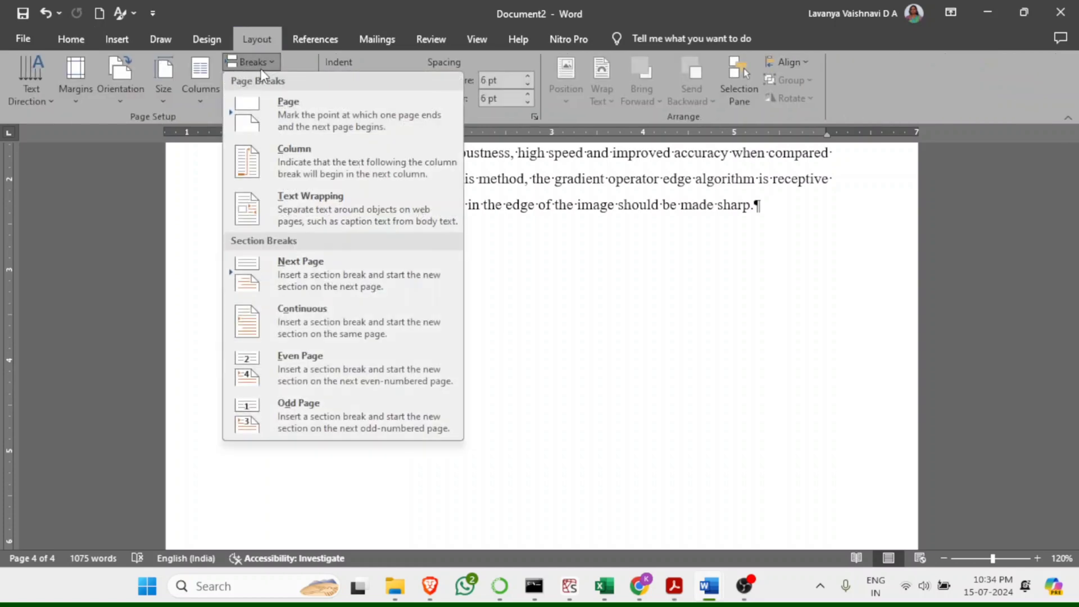
{"action": "left_click", "coordinate": [289, 254]}
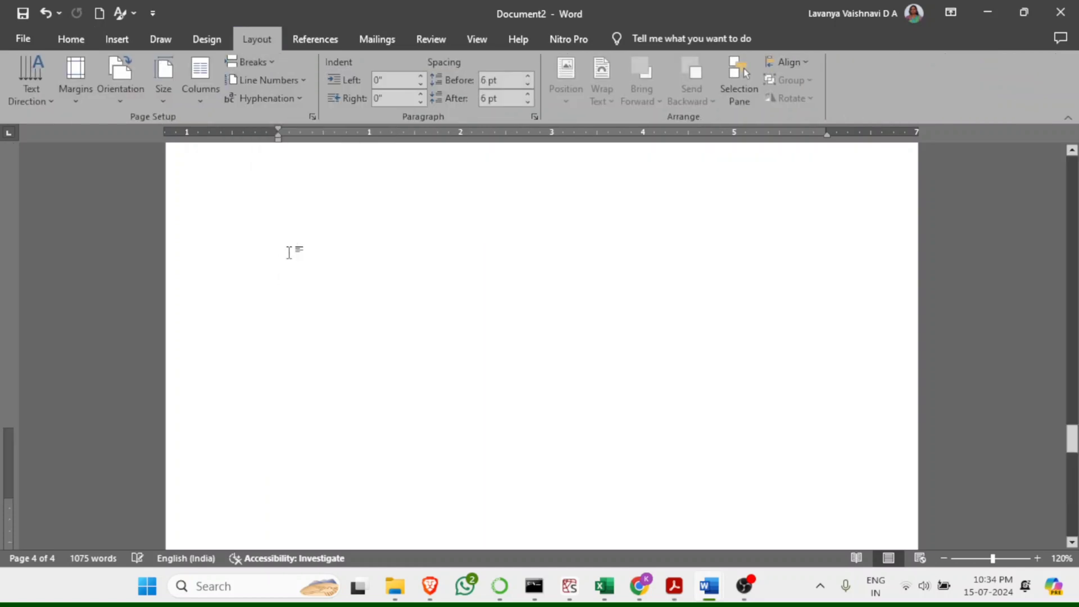
{"action": "scroll", "coordinate": [292, 250], "scroll_direction": "up", "scroll_amount": 5}
{"action": "scroll", "coordinate": [329, 321], "scroll_direction": "up", "scroll_amount": 5}
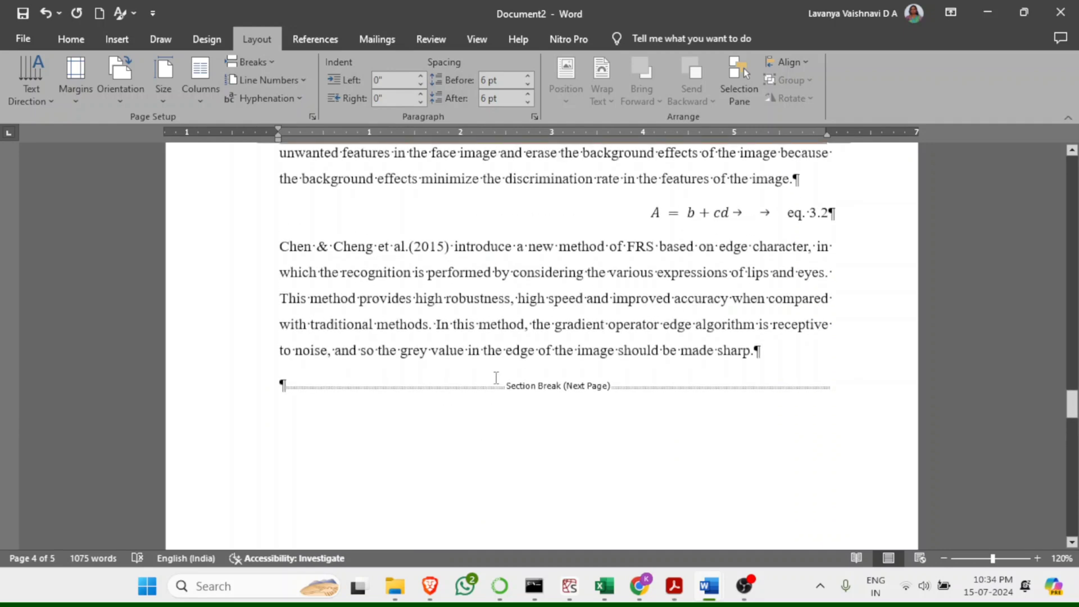
{"action": "scroll", "coordinate": [522, 458], "scroll_direction": "down", "scroll_amount": 10}
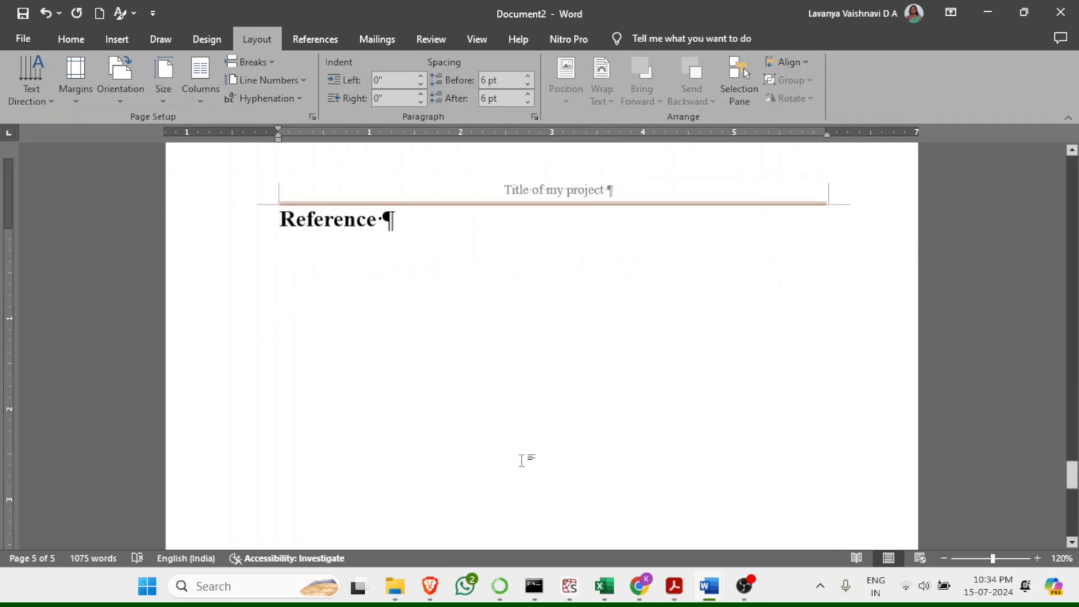
- Open the header of the Reference page for editing and unlink it from the previous section
{"action": "scroll", "coordinate": [522, 458], "scroll_direction": "up", "scroll_amount": 1}
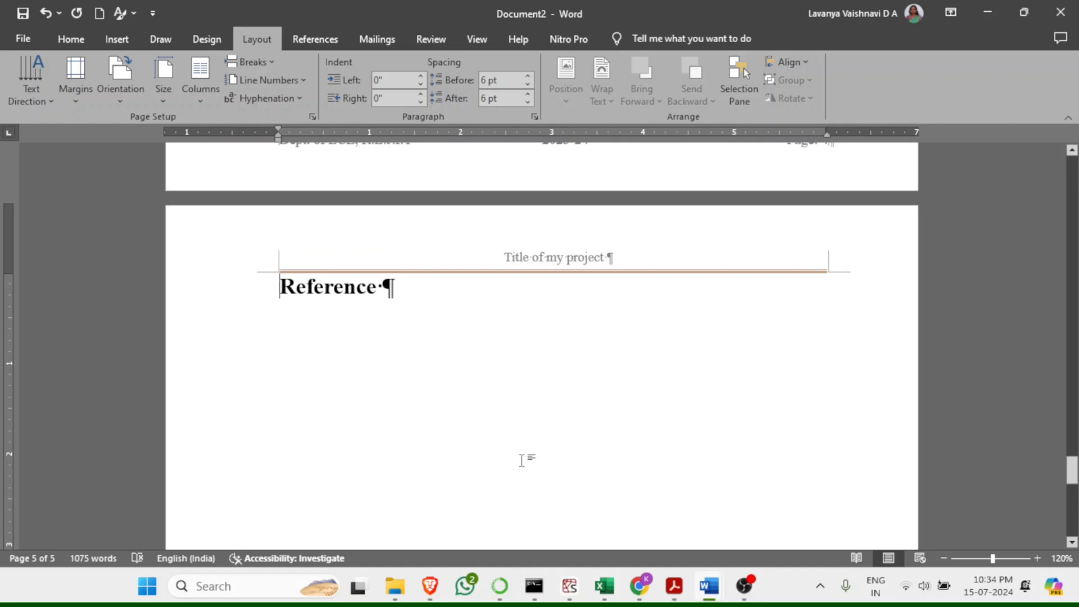
{"action": "double_click", "coordinate": [363, 257]}
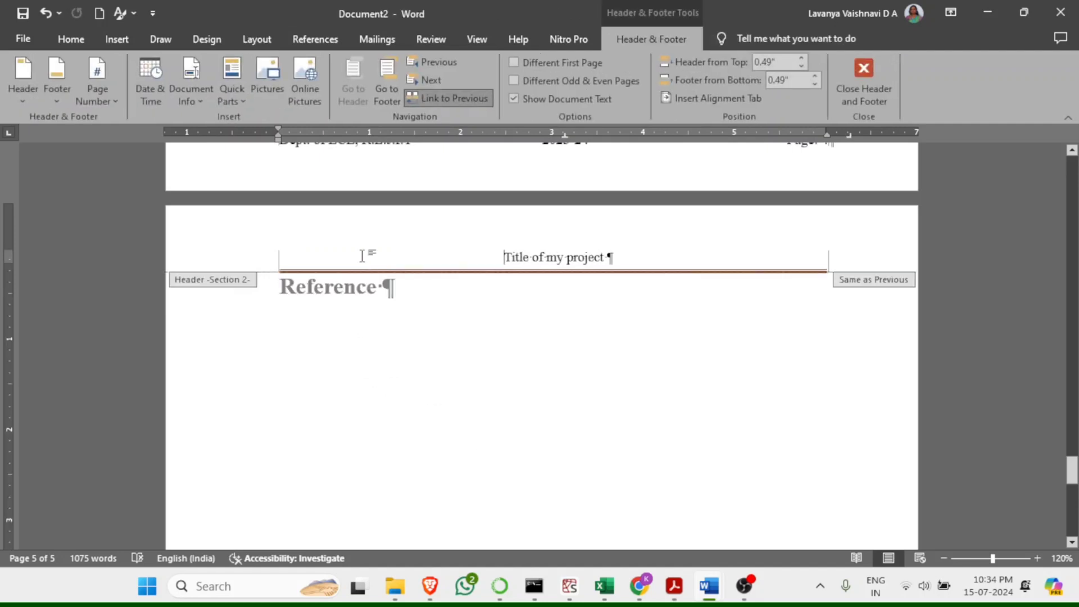
{"action": "scroll", "coordinate": [363, 257], "scroll_direction": "up", "scroll_amount": 1}
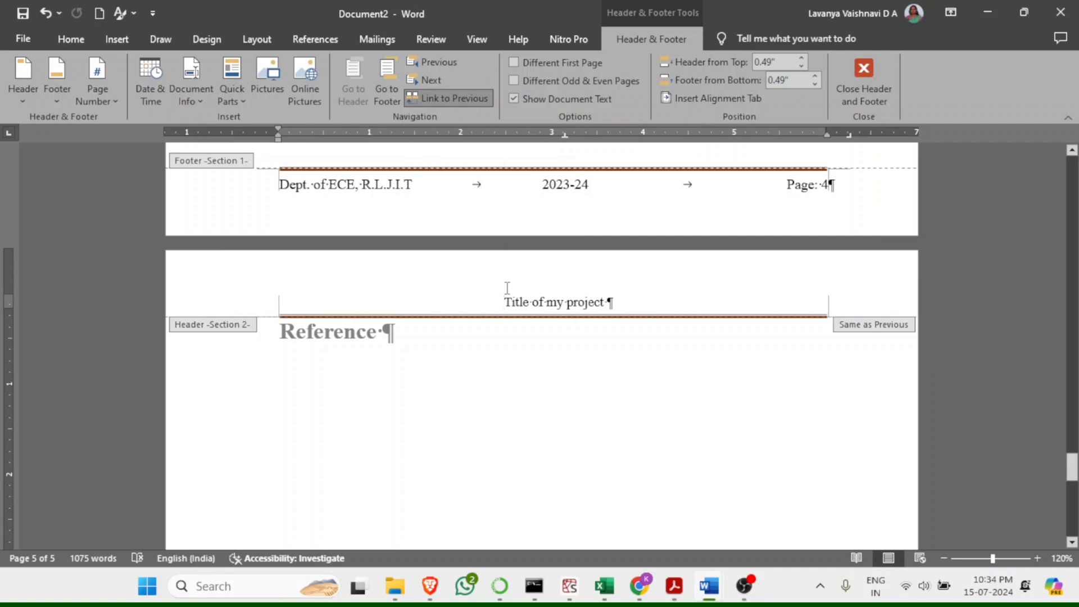
{"action": "left_click", "coordinate": [435, 100]}
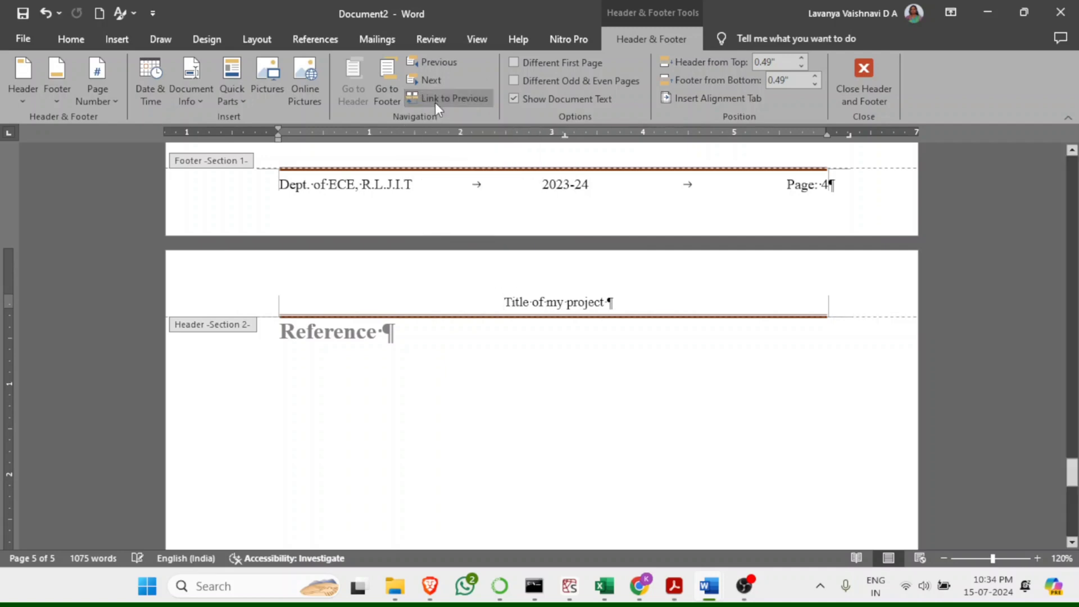
- Unlink the Reference page's footer from the previous section
{"action": "scroll", "coordinate": [490, 292], "scroll_direction": "down", "scroll_amount": 10}
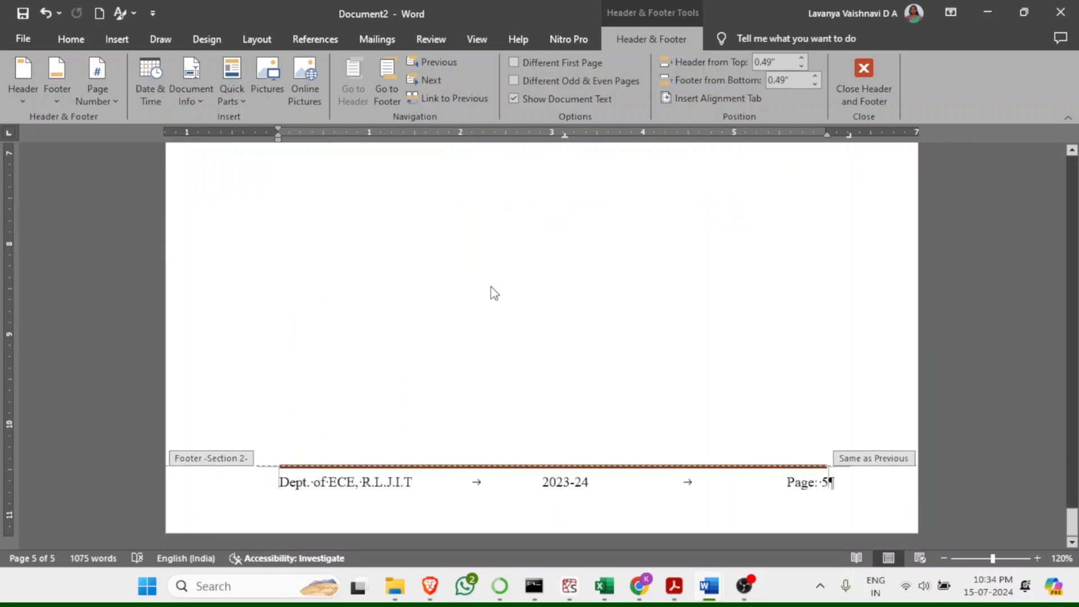
{"action": "left_click", "coordinate": [475, 480]}
{"action": "scroll", "coordinate": [475, 480], "scroll_direction": "up", "scroll_amount": 10}
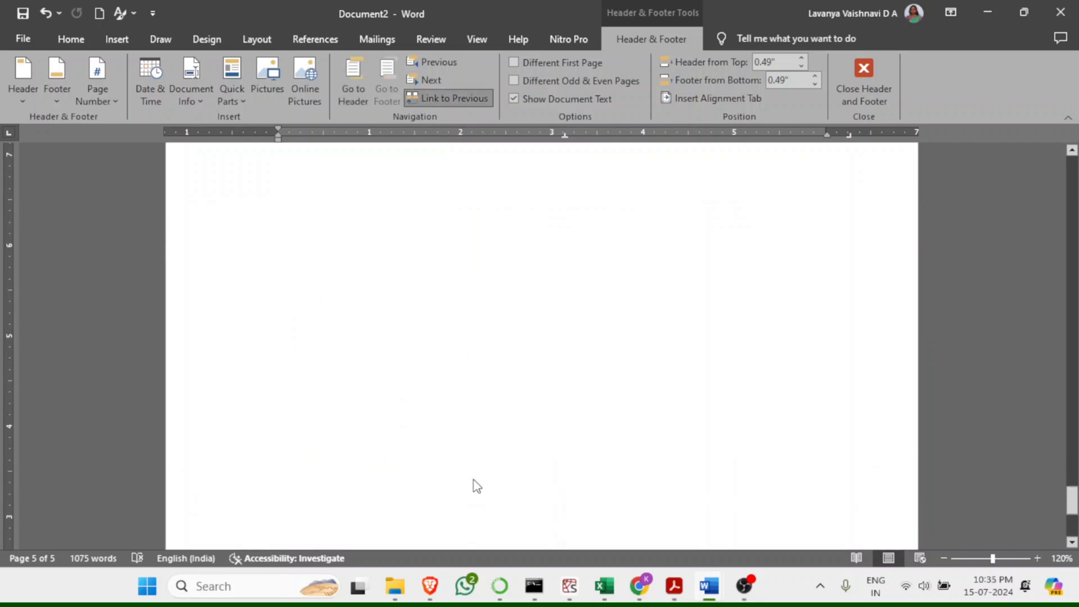
{"action": "scroll", "coordinate": [395, 401], "scroll_direction": "down", "scroll_amount": 10}
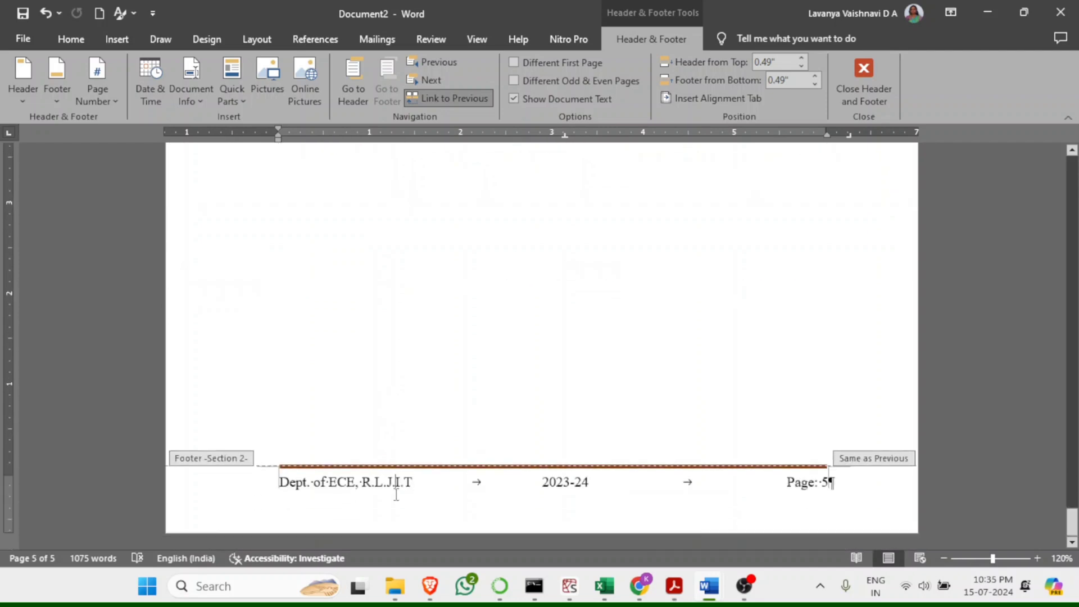
{"action": "left_click", "coordinate": [423, 104]}
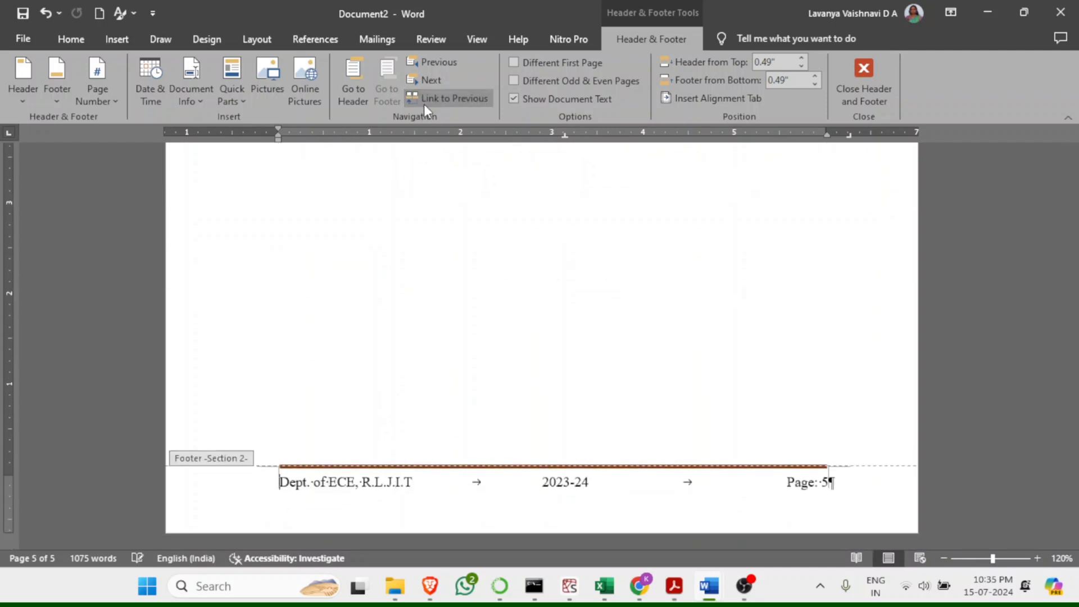
- Delete the project title and the decorative line from the Reference page's header
{"action": "scroll", "coordinate": [464, 301], "scroll_direction": "up", "scroll_amount": 10}
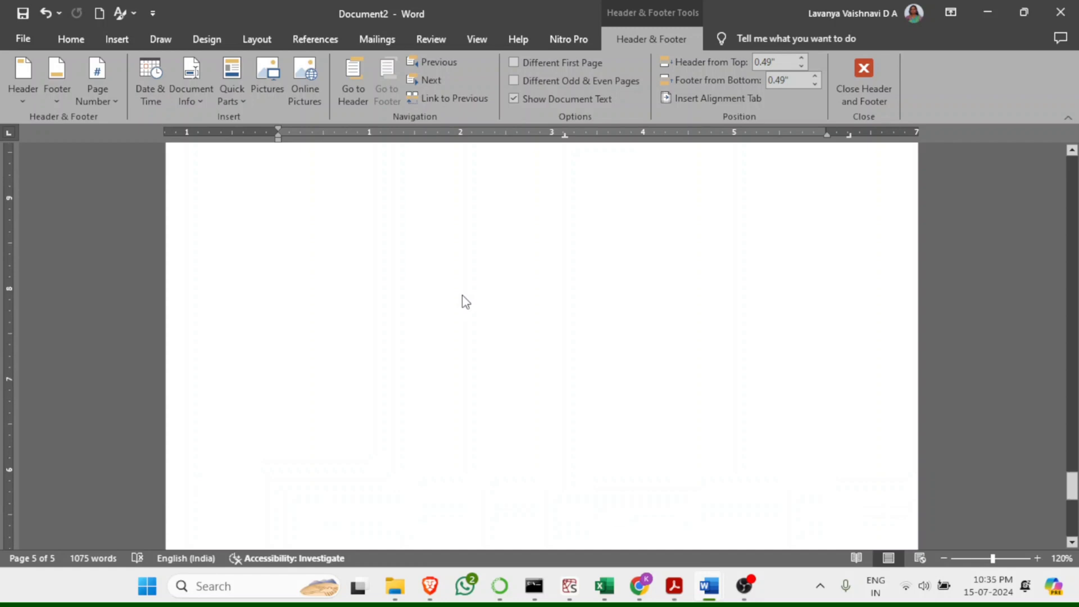
{"action": "scroll", "coordinate": [464, 302], "scroll_direction": "up", "scroll_amount": 1}
{"action": "left_click", "coordinate": [484, 201]}
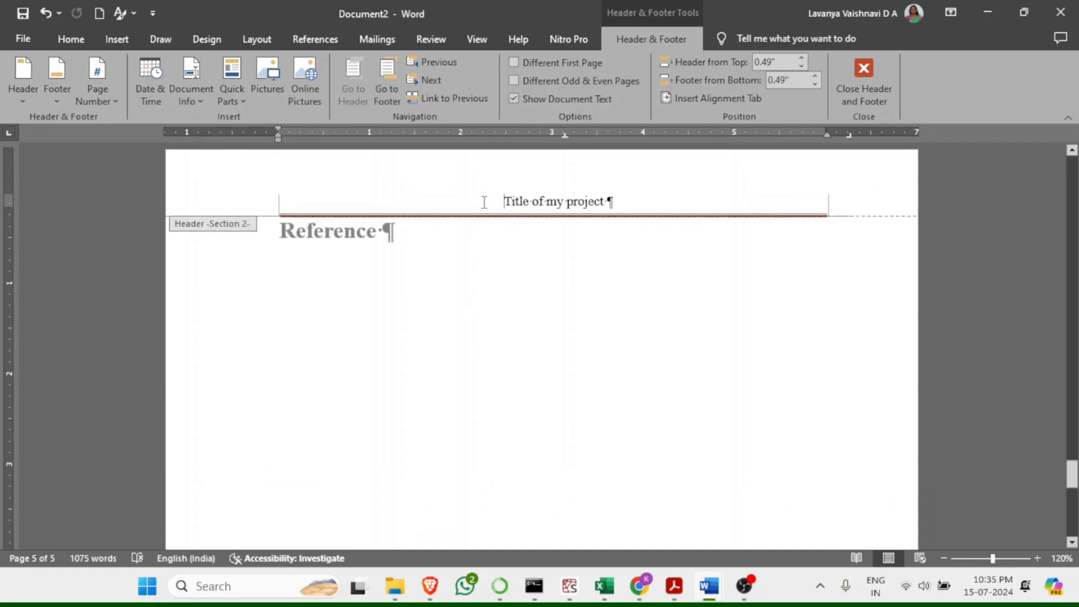
{"action": "triple_click", "coordinate": [482, 202]}
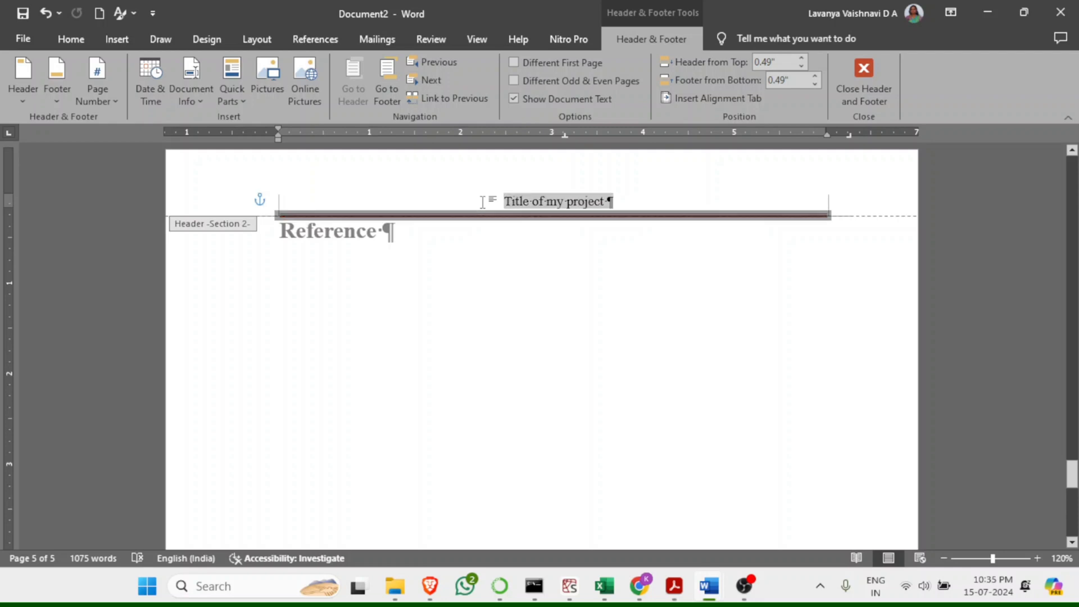
{"action": "left_click", "coordinate": [480, 200]}
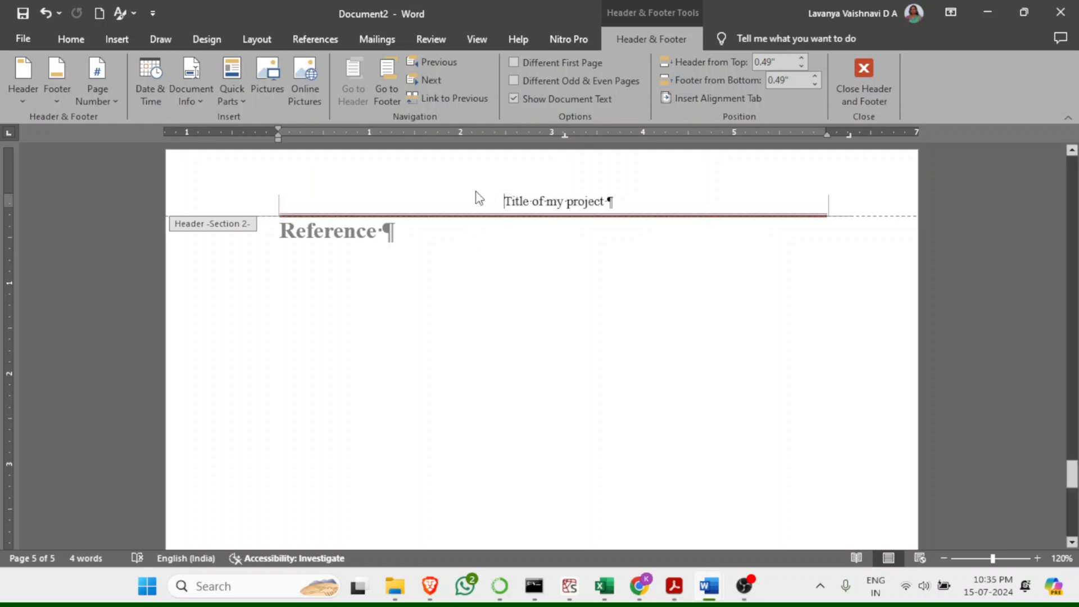
{"action": "scroll", "coordinate": [475, 209], "scroll_direction": "up", "scroll_amount": 4}
{"action": "scroll", "coordinate": [482, 349], "scroll_direction": "down", "scroll_amount": 1}
{"action": "double_click", "coordinate": [484, 337]}
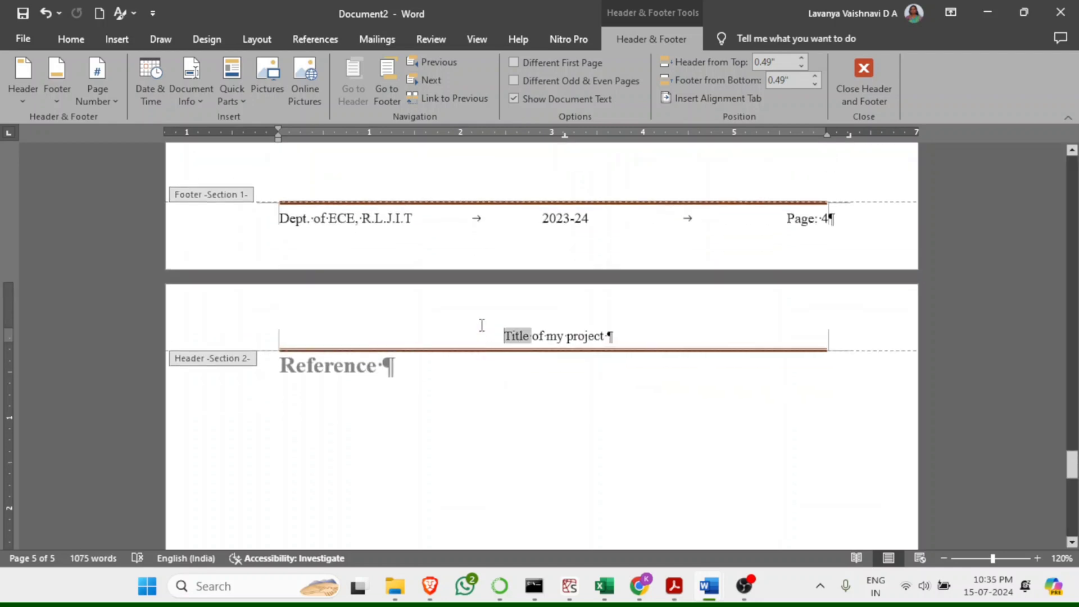
{"action": "key", "text": "ctrl+a"}
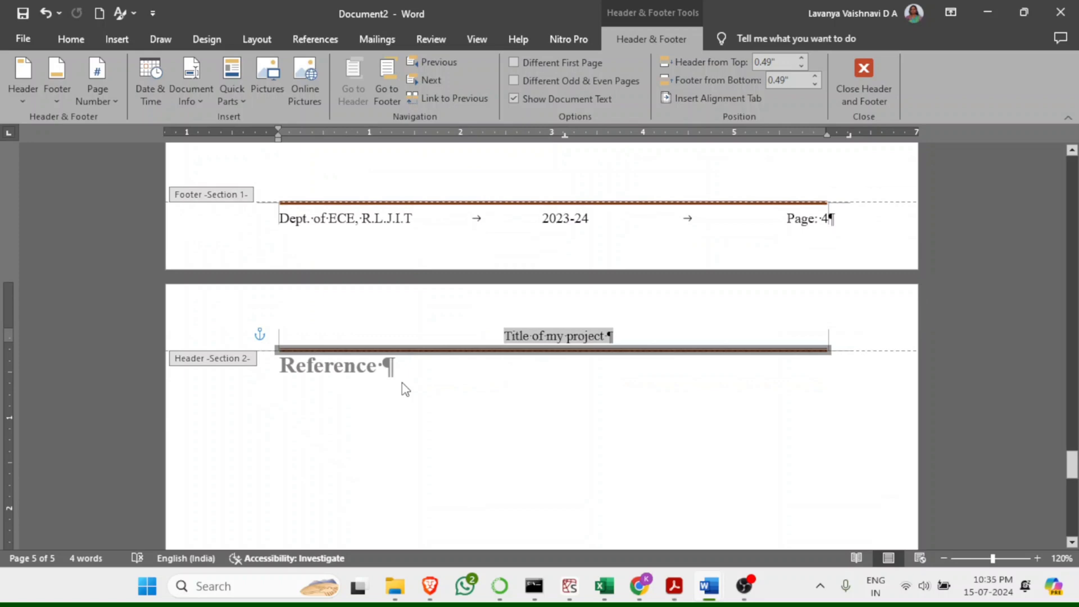
{"action": "key", "text": "Delete"}
- Delete all content from the Reference page's footer, leave footer editing and check the page
{"action": "scroll", "coordinate": [405, 388], "scroll_direction": "down", "scroll_amount": 10}
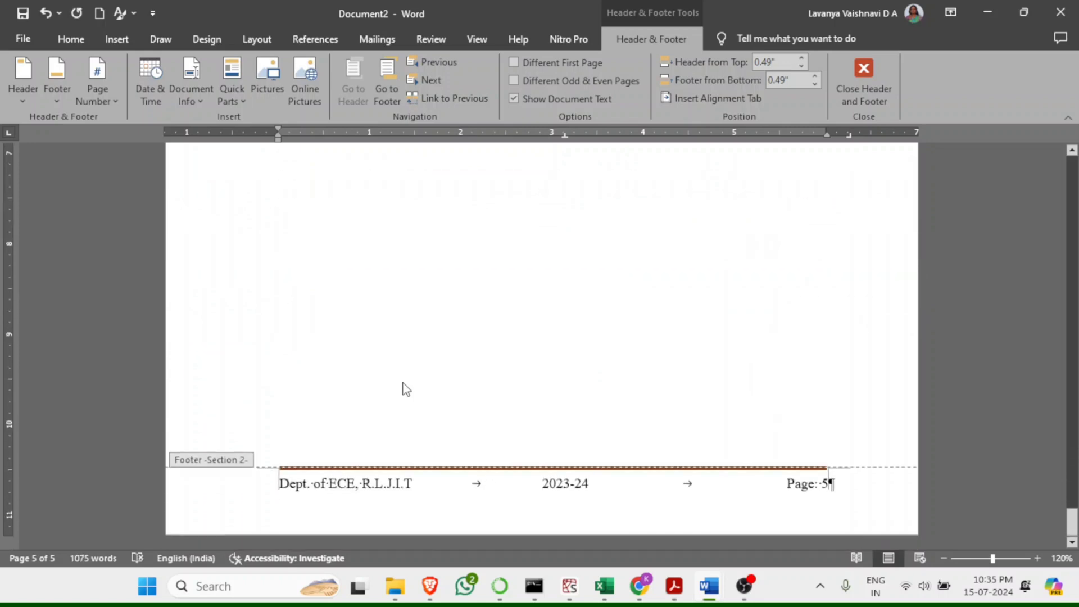
{"action": "left_click", "coordinate": [385, 494]}
{"action": "key", "text": "ctrl+a"}
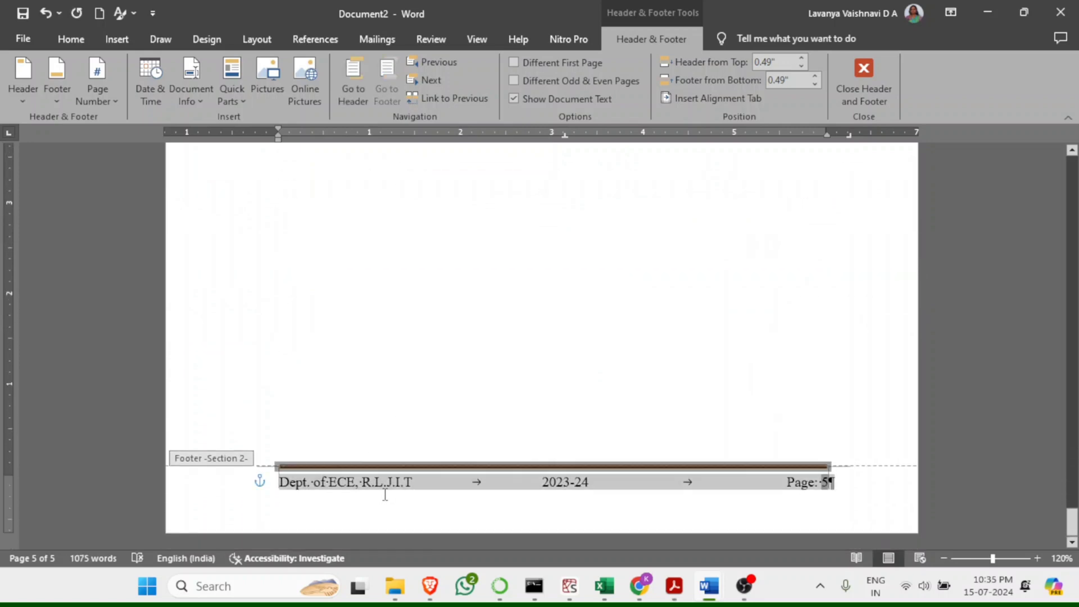
{"action": "key", "text": "Delete"}
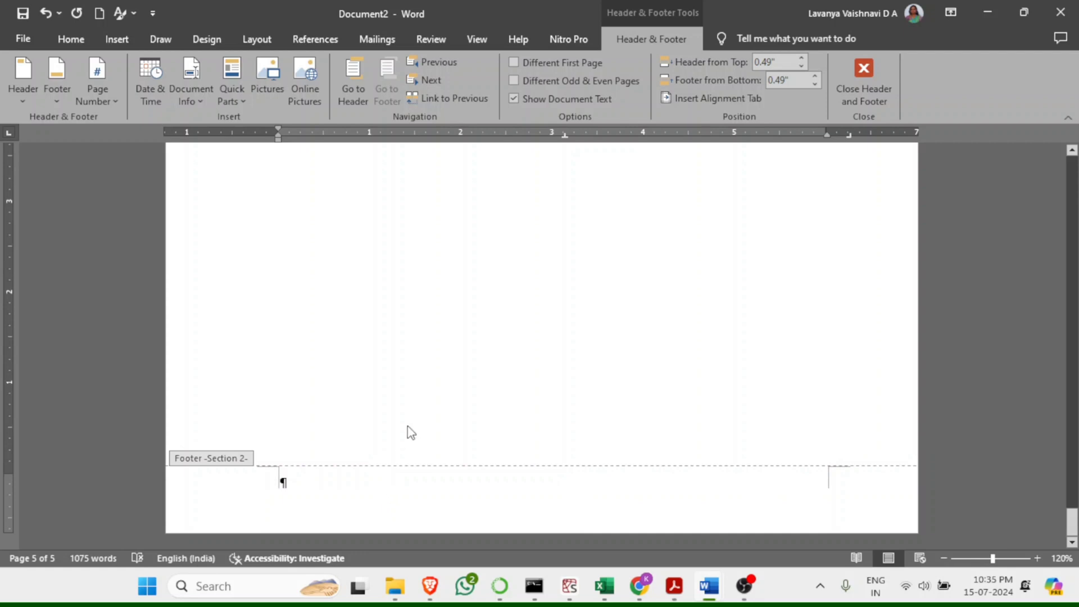
{"action": "double_click", "coordinate": [408, 431]}
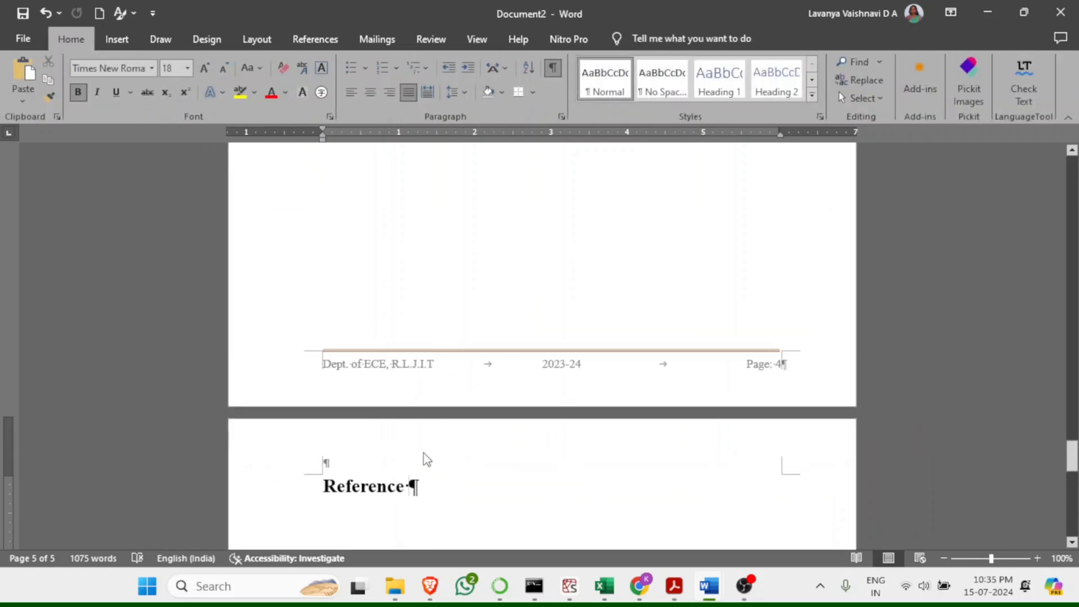
{"action": "scroll", "coordinate": [427, 458], "scroll_direction": "down", "scroll_amount": 3}
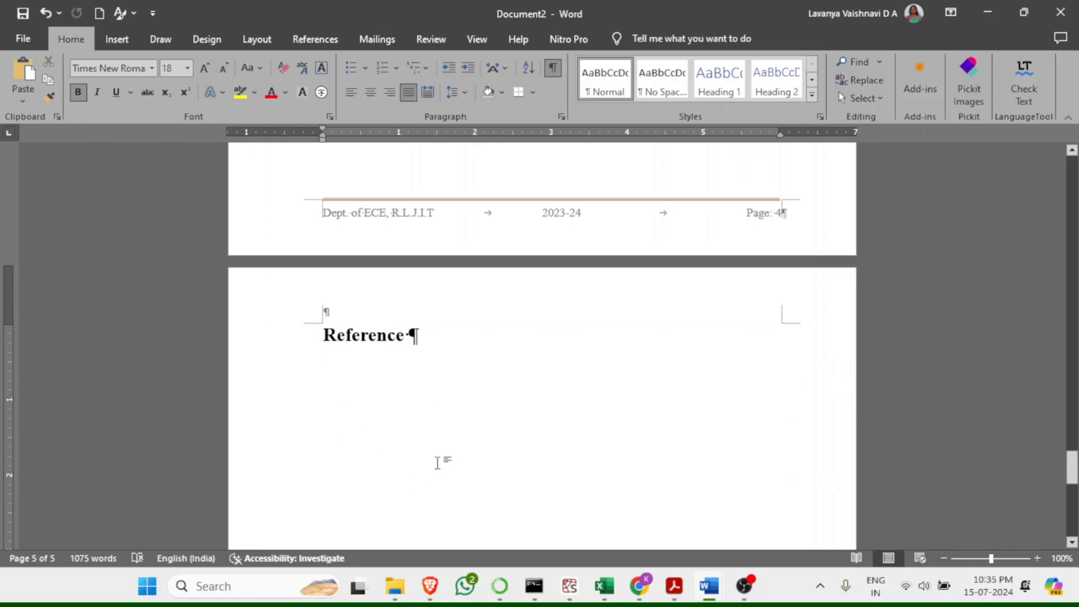
{"action": "scroll", "coordinate": [437, 463], "scroll_direction": "up", "scroll_amount": 1}
- Insert a table with four columns and four rows on a new line after the last paragraph before the section break
{"action": "scroll", "coordinate": [470, 437], "scroll_direction": "up", "scroll_amount": 13}
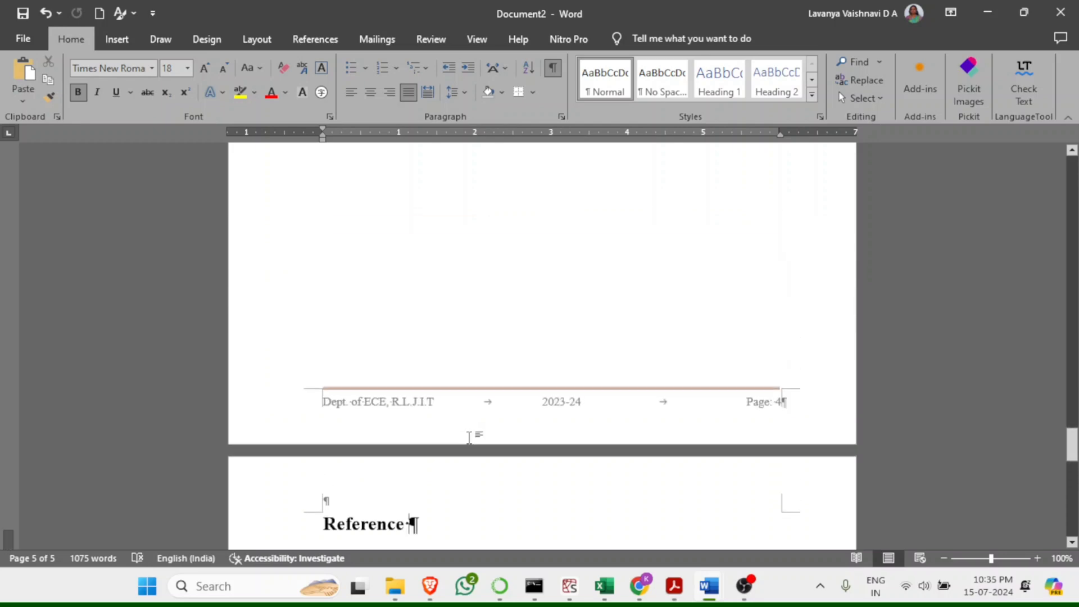
{"action": "scroll", "coordinate": [471, 437], "scroll_direction": "up", "scroll_amount": 8}
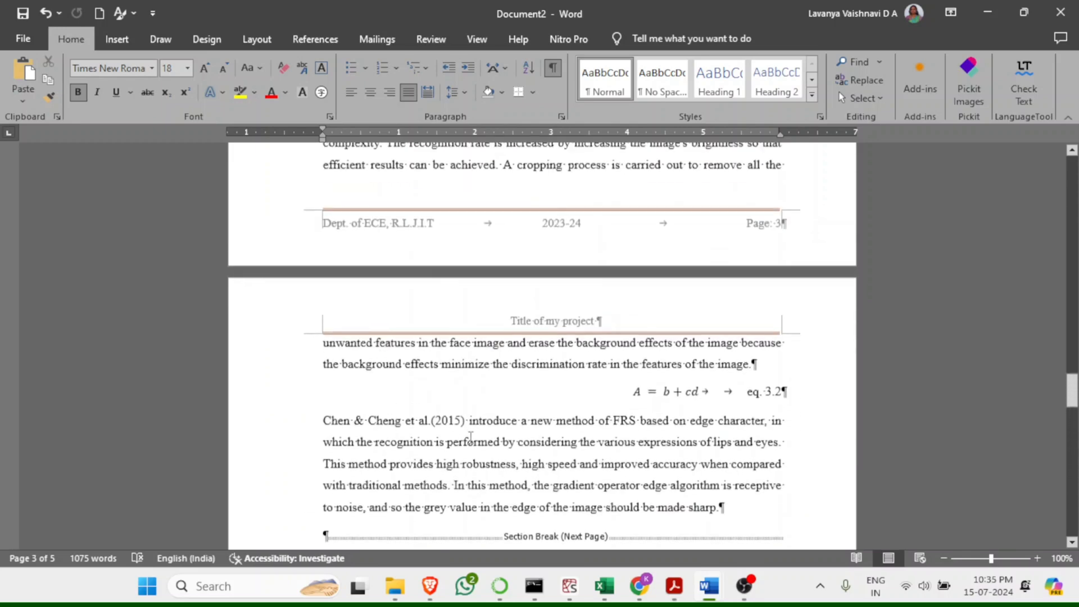
{"action": "scroll", "coordinate": [495, 430], "scroll_direction": "up", "scroll_amount": 3}
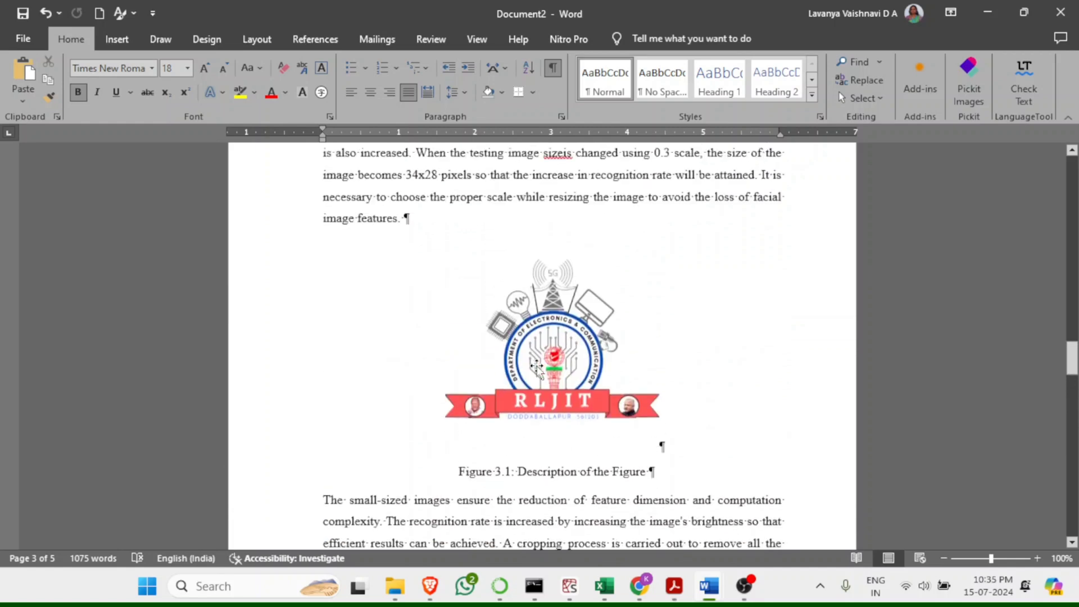
{"action": "scroll", "coordinate": [535, 356], "scroll_direction": "down", "scroll_amount": 13}
{"action": "scroll", "coordinate": [537, 356], "scroll_direction": "down", "scroll_amount": 1}
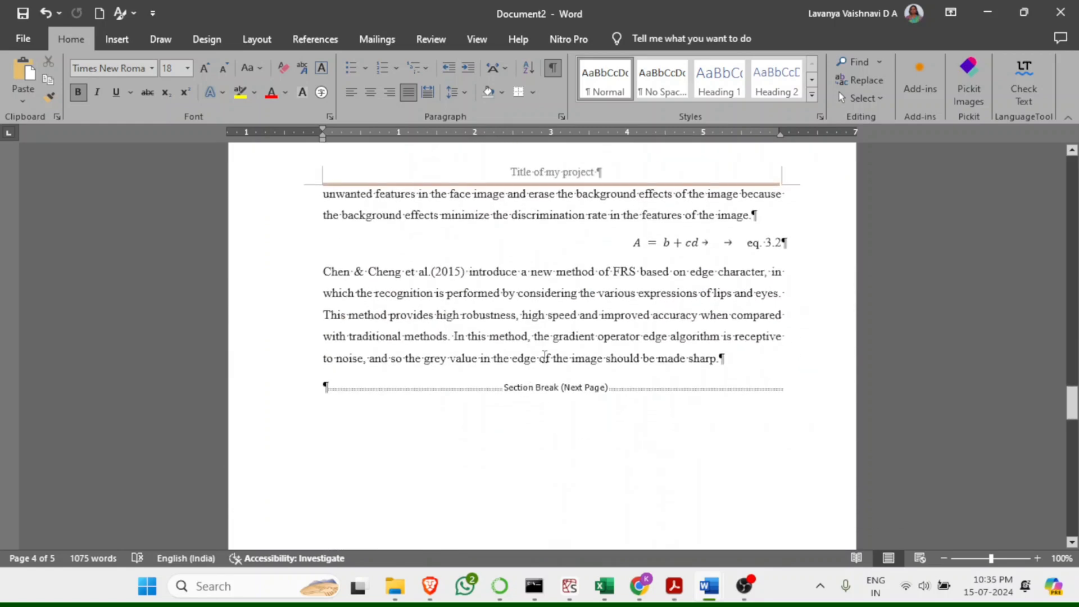
{"action": "left_click", "coordinate": [730, 363]}
{"action": "key", "text": "Return"}
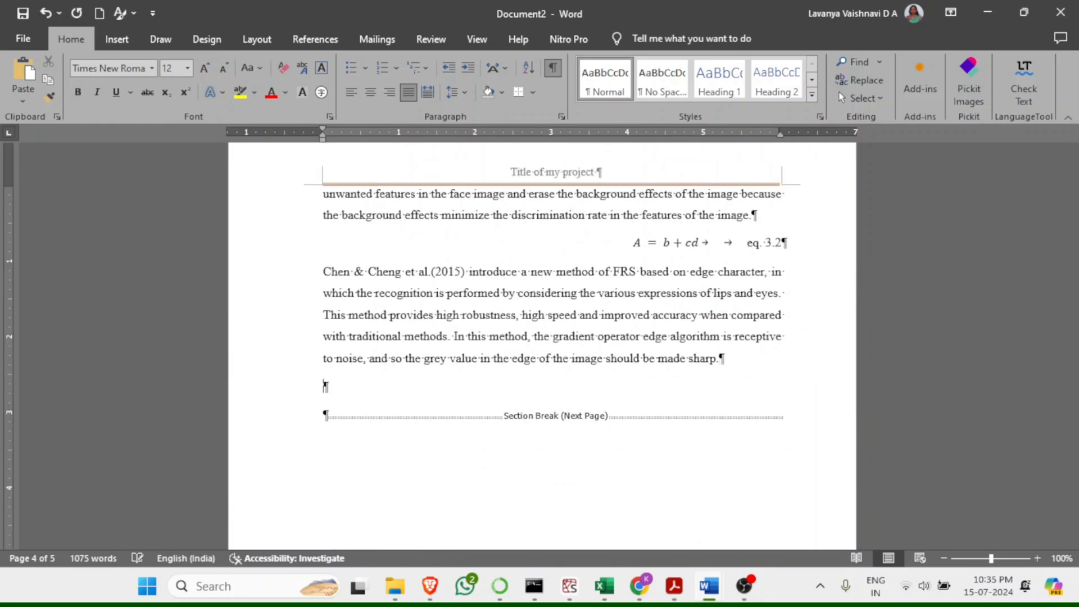
{"action": "left_click", "coordinate": [106, 38]}
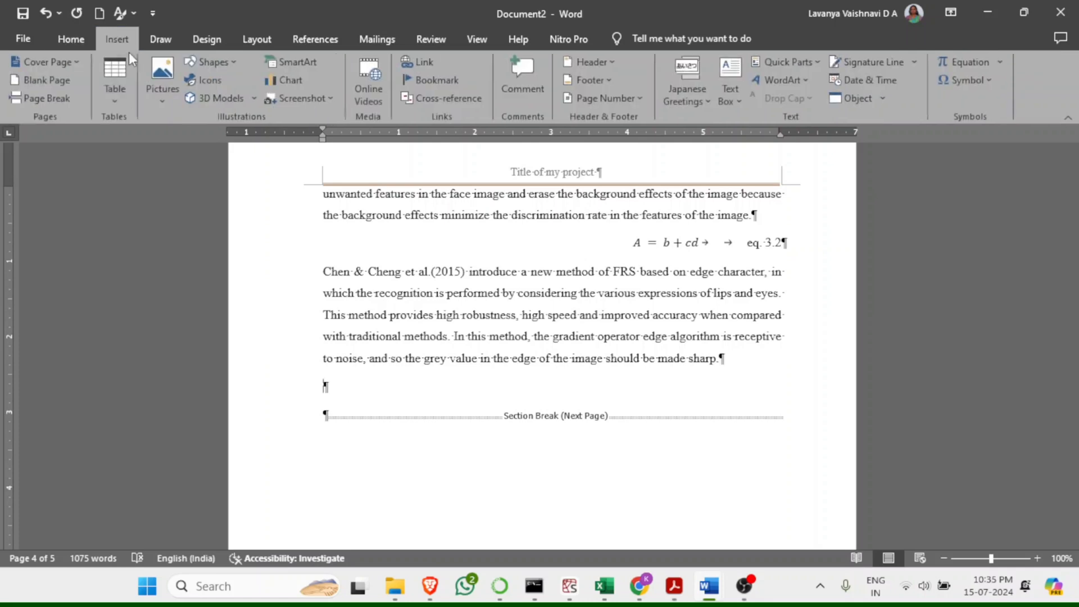
{"action": "left_click", "coordinate": [115, 85]}
{"action": "left_click", "coordinate": [150, 176]}
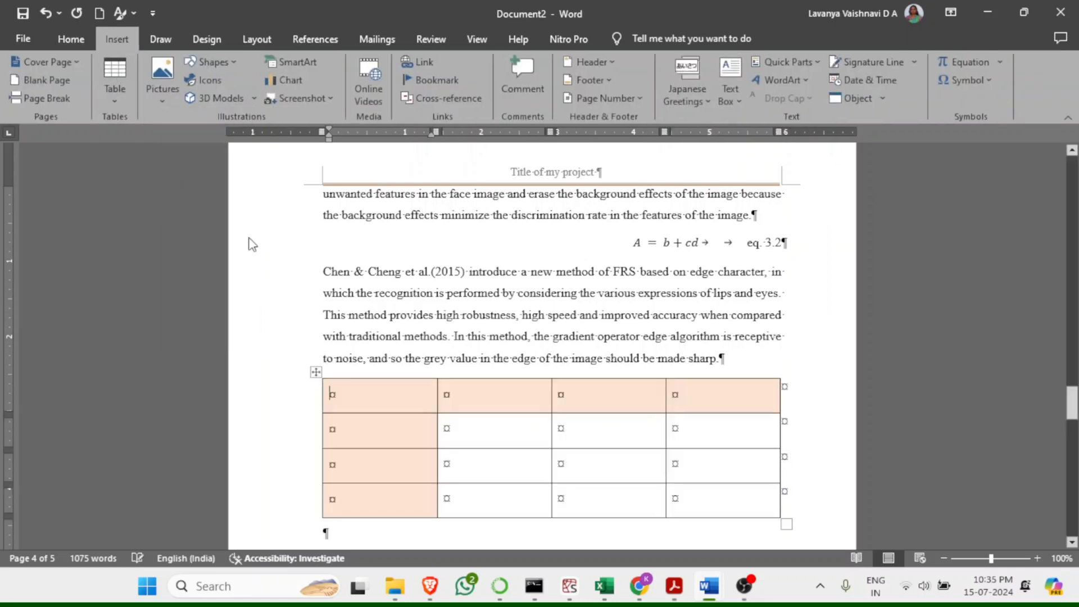
- Add the centred caption "Table 3.1: Description" on its own line directly above the table
{"action": "left_click", "coordinate": [753, 364]}
{"action": "key", "text": "Return"}
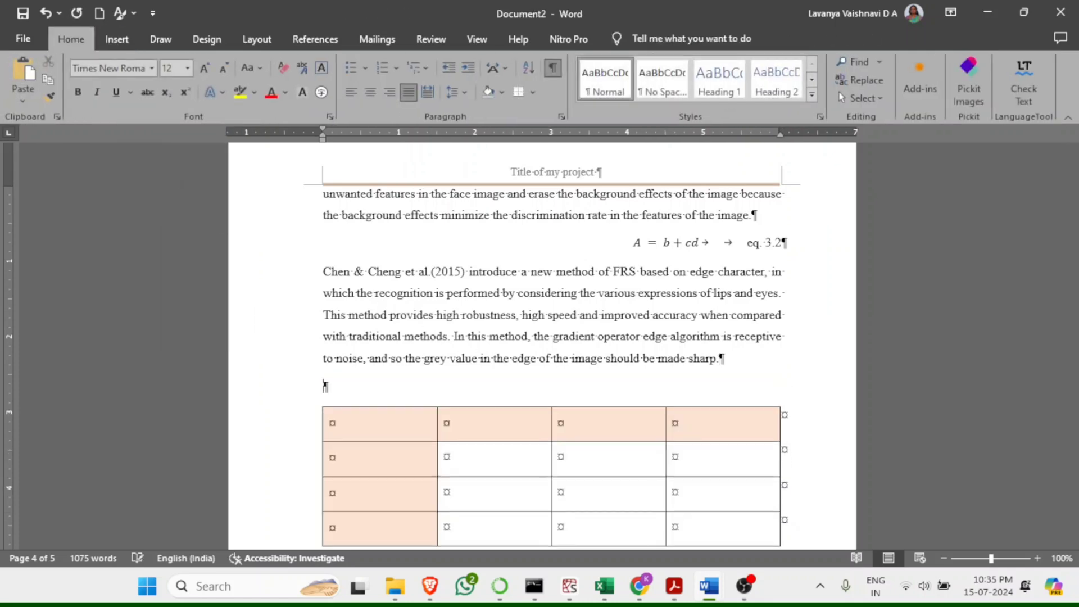
{"action": "type", "text": "tabe"}
{"action": "key", "text": "BackSpace"}
{"action": "type", "text": "Table 3.1: description"}
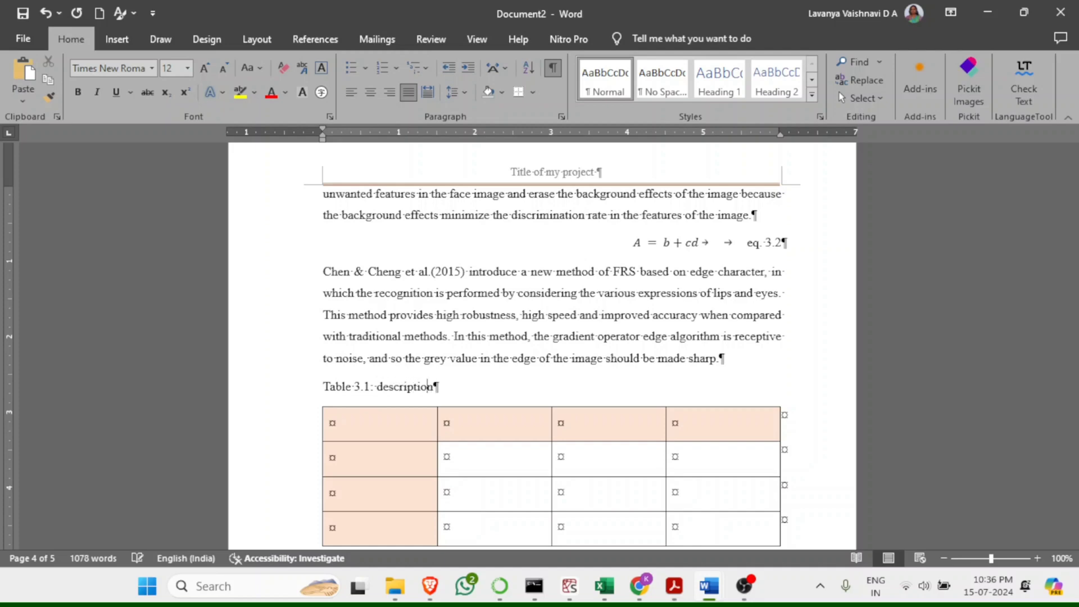
{"action": "key", "text": "ctrl+e"}
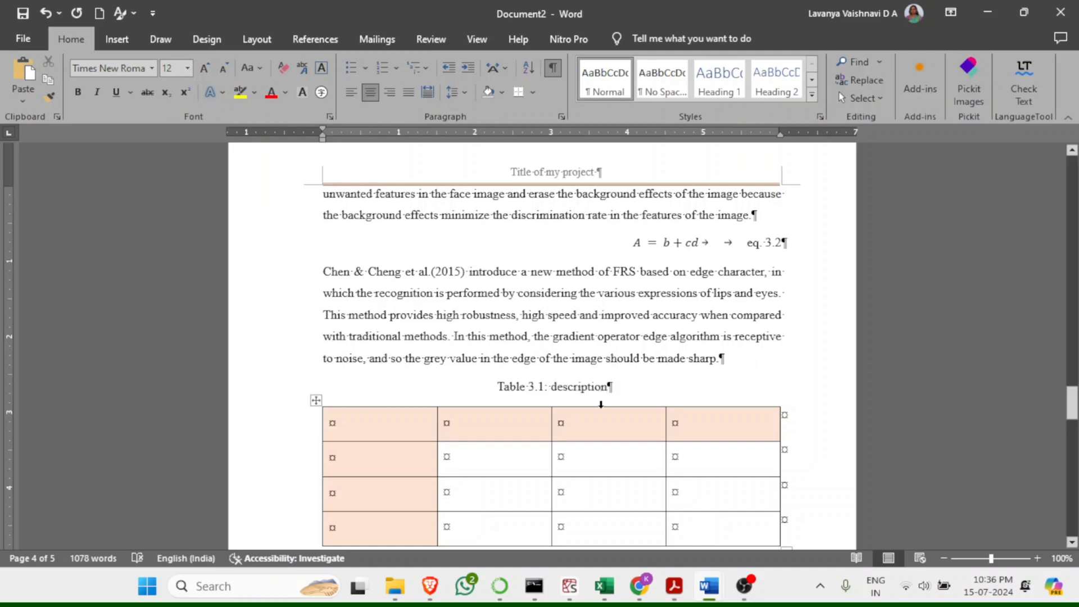
{"action": "left_click", "coordinate": [590, 395]}
{"action": "key", "text": "shift+F3"}
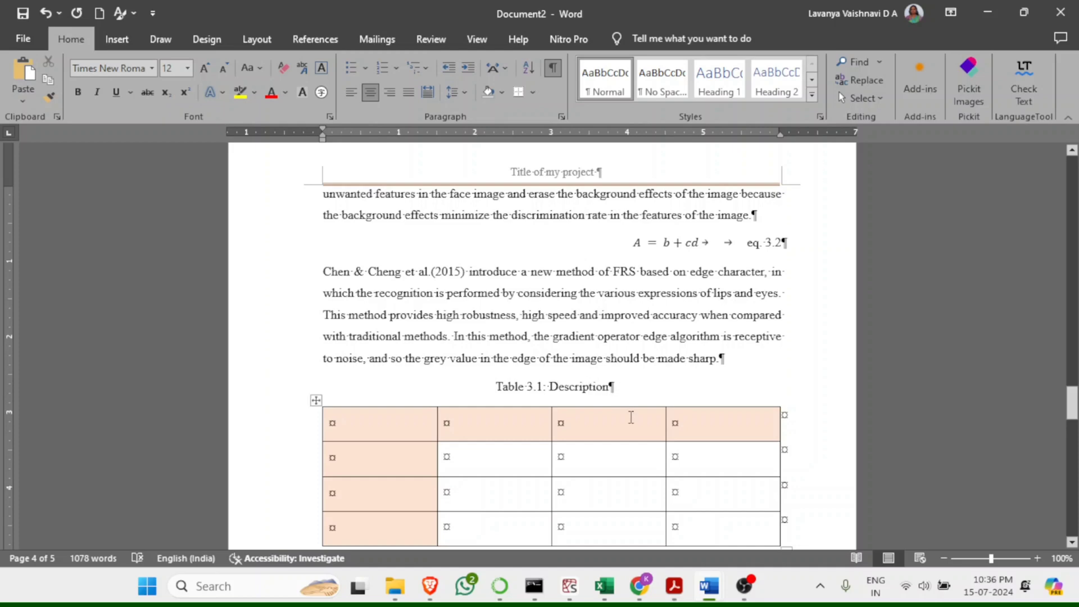
- Review the formatted report from the captioned table back to the "Chapter – 2" heading on the first page
{"action": "key", "text": "ctrl+s"}
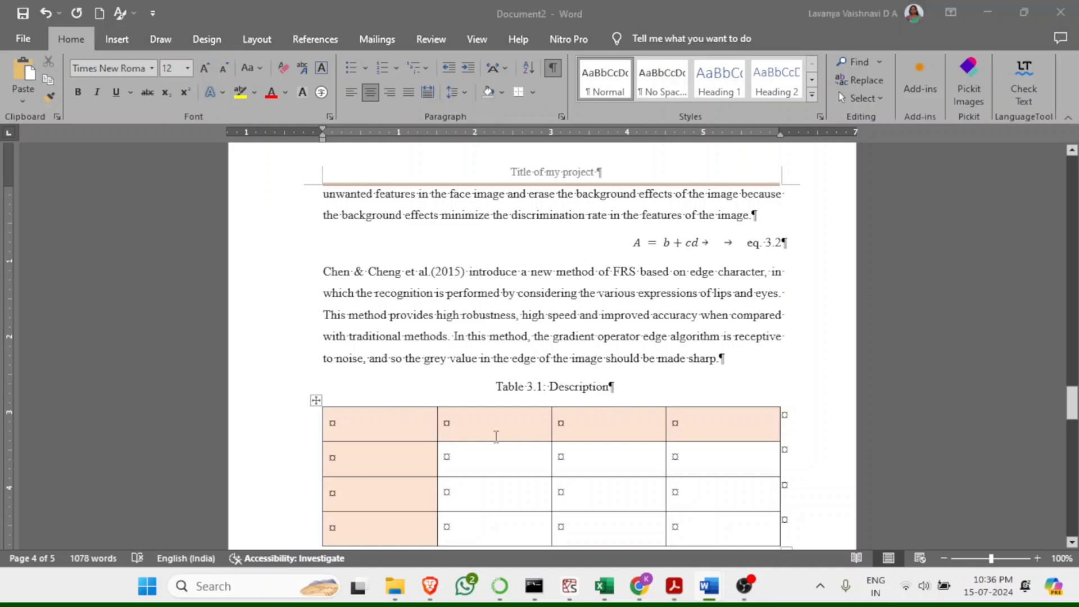
{"action": "key", "text": "Escape"}
{"action": "scroll", "coordinate": [497, 441], "scroll_direction": "up", "scroll_amount": 10}
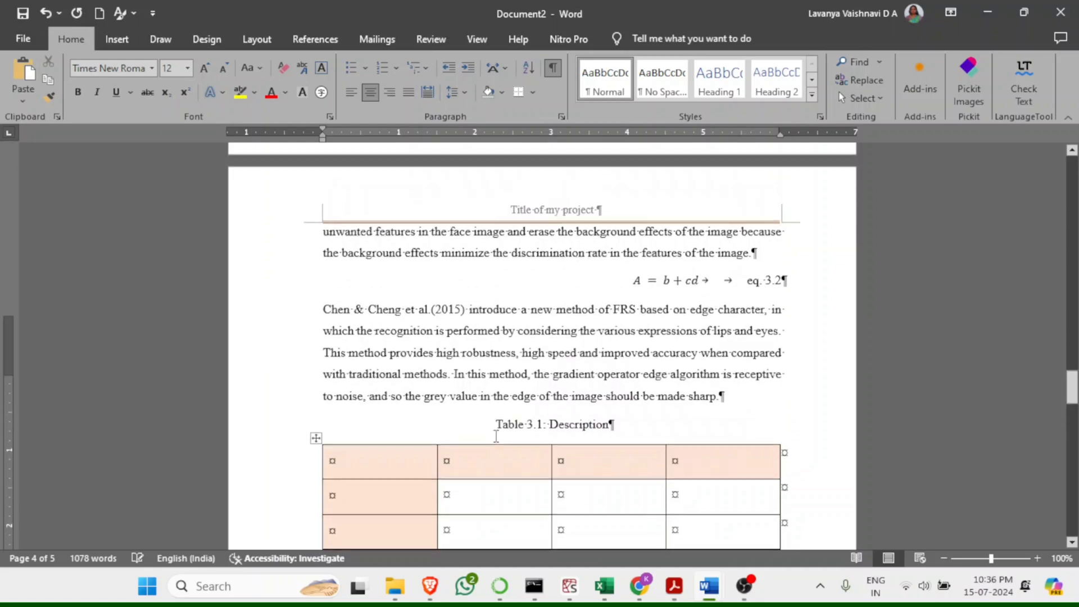
{"action": "key", "text": "ctrl+z"}
{"action": "key", "text": "ctrl+z"}
{"action": "key", "text": "ctrl+z"}
{"action": "key", "text": "ctrl+z"}
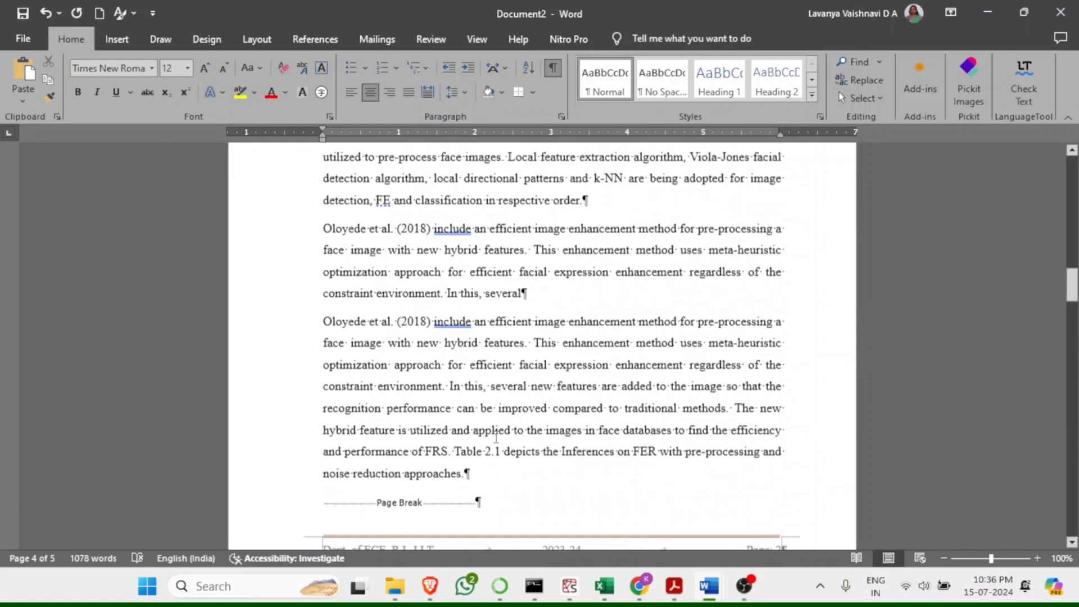
{"action": "scroll", "coordinate": [497, 445], "scroll_direction": "up", "scroll_amount": 12}
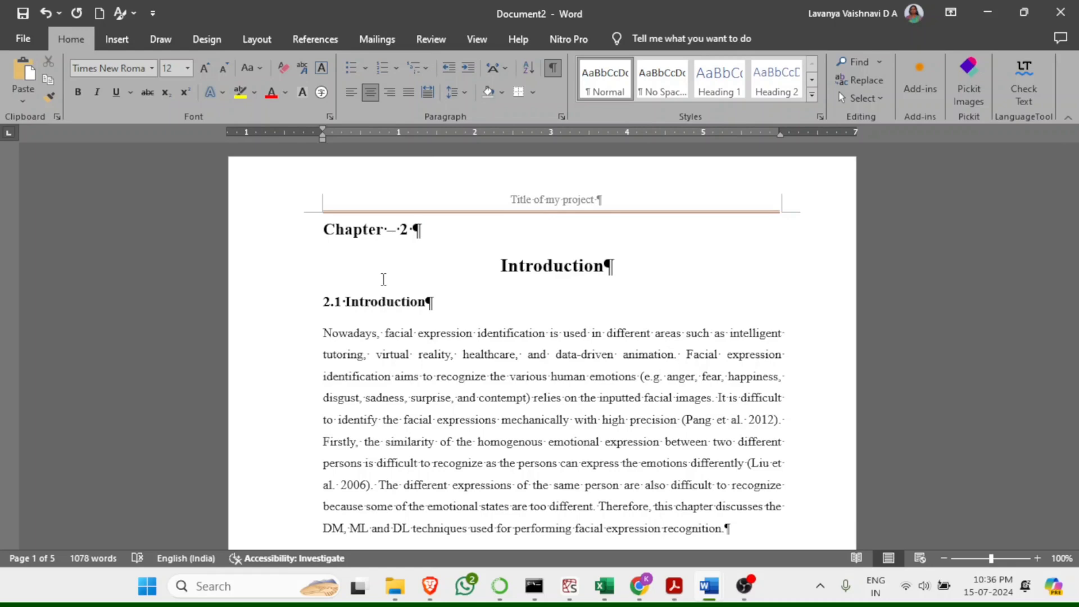
{"action": "left_click", "coordinate": [752, 588]}
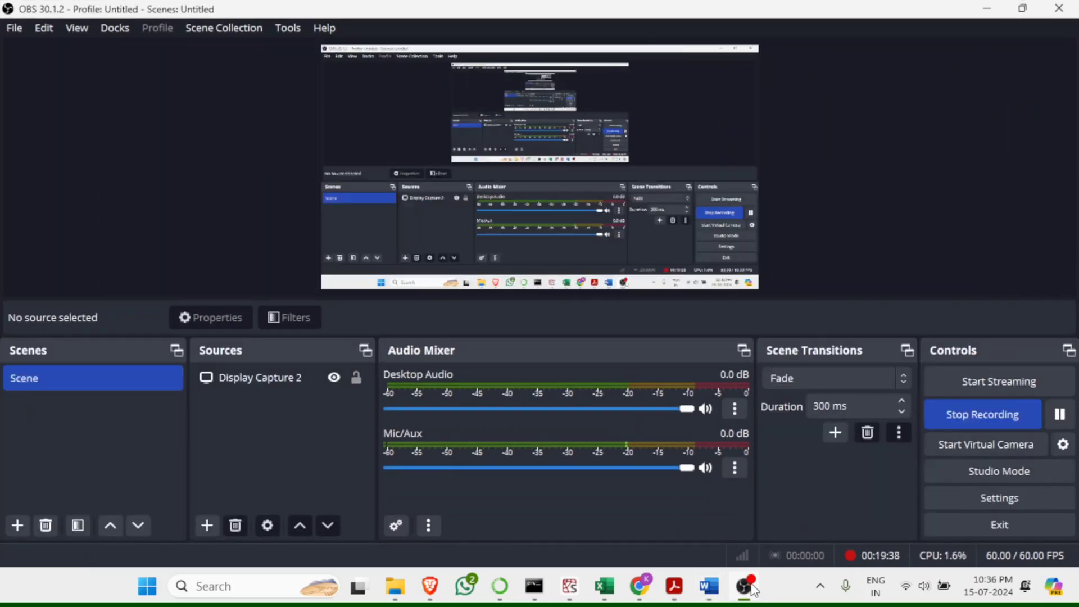